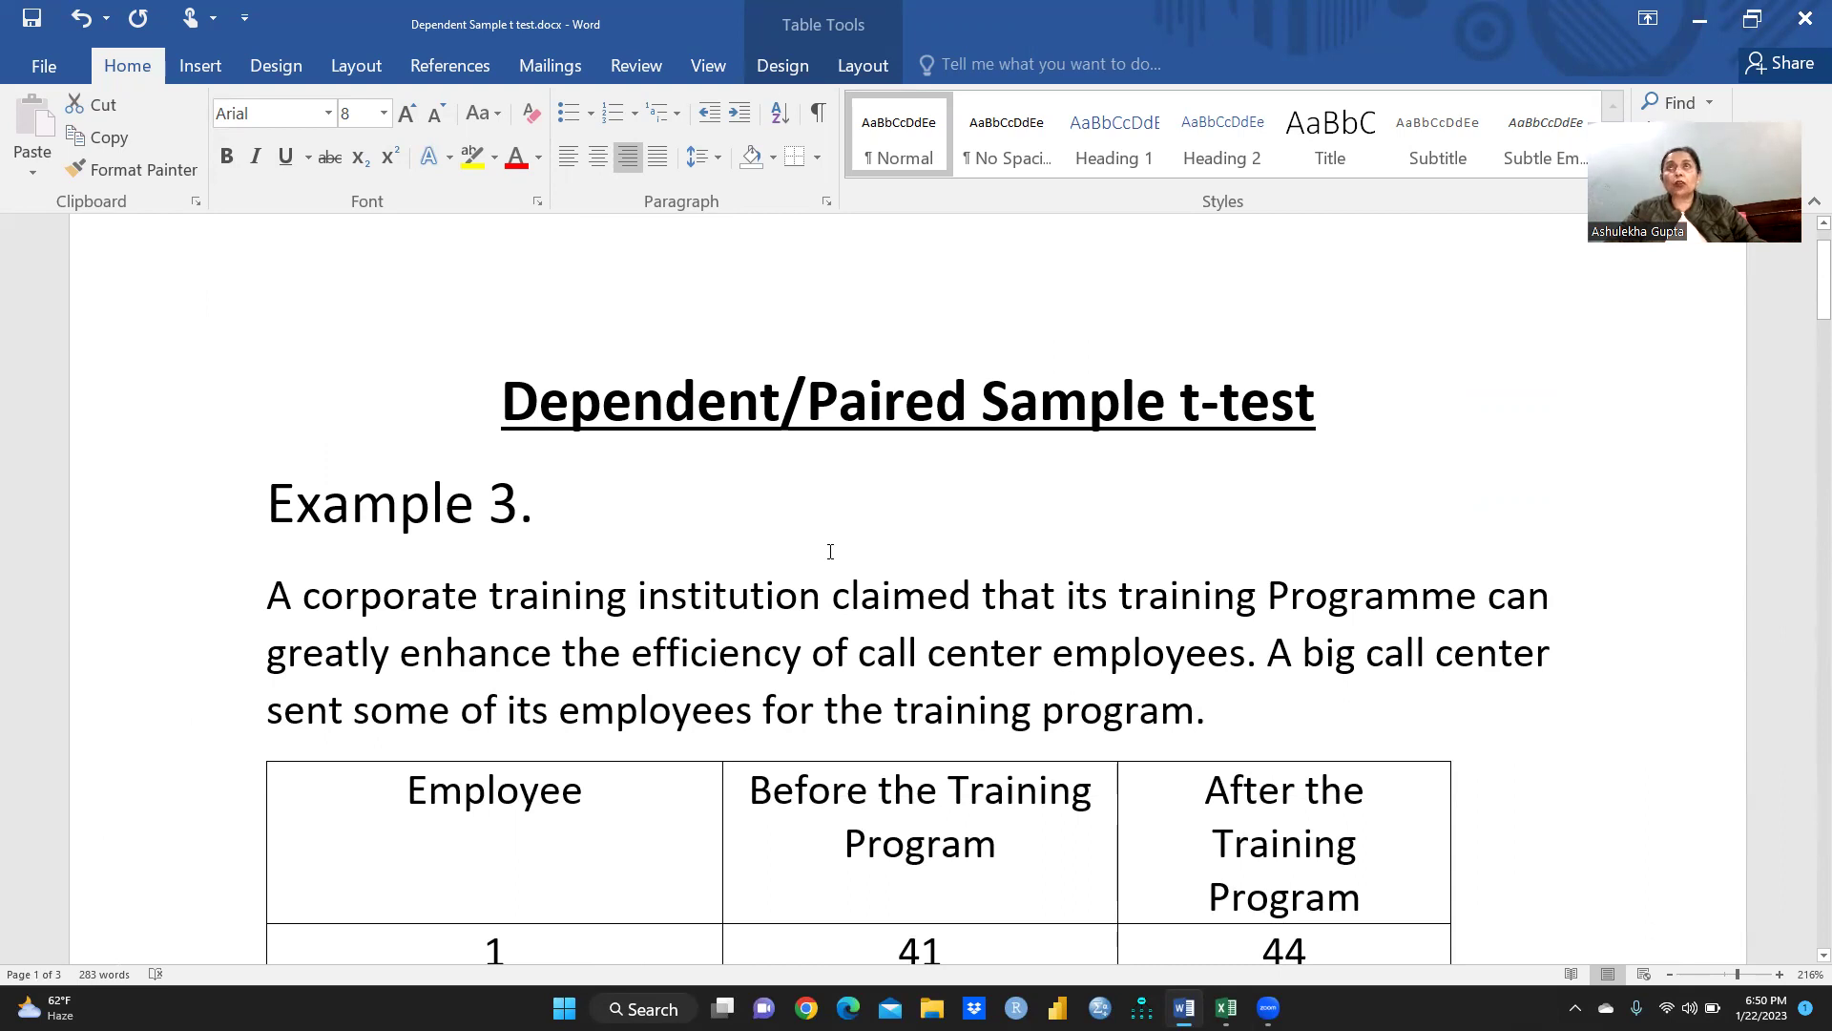
Step: Switch to the Paired T test.xlsx workbook in Excel and look over the before- and after-training data
{"action": "key", "text": "alt+Tab"}
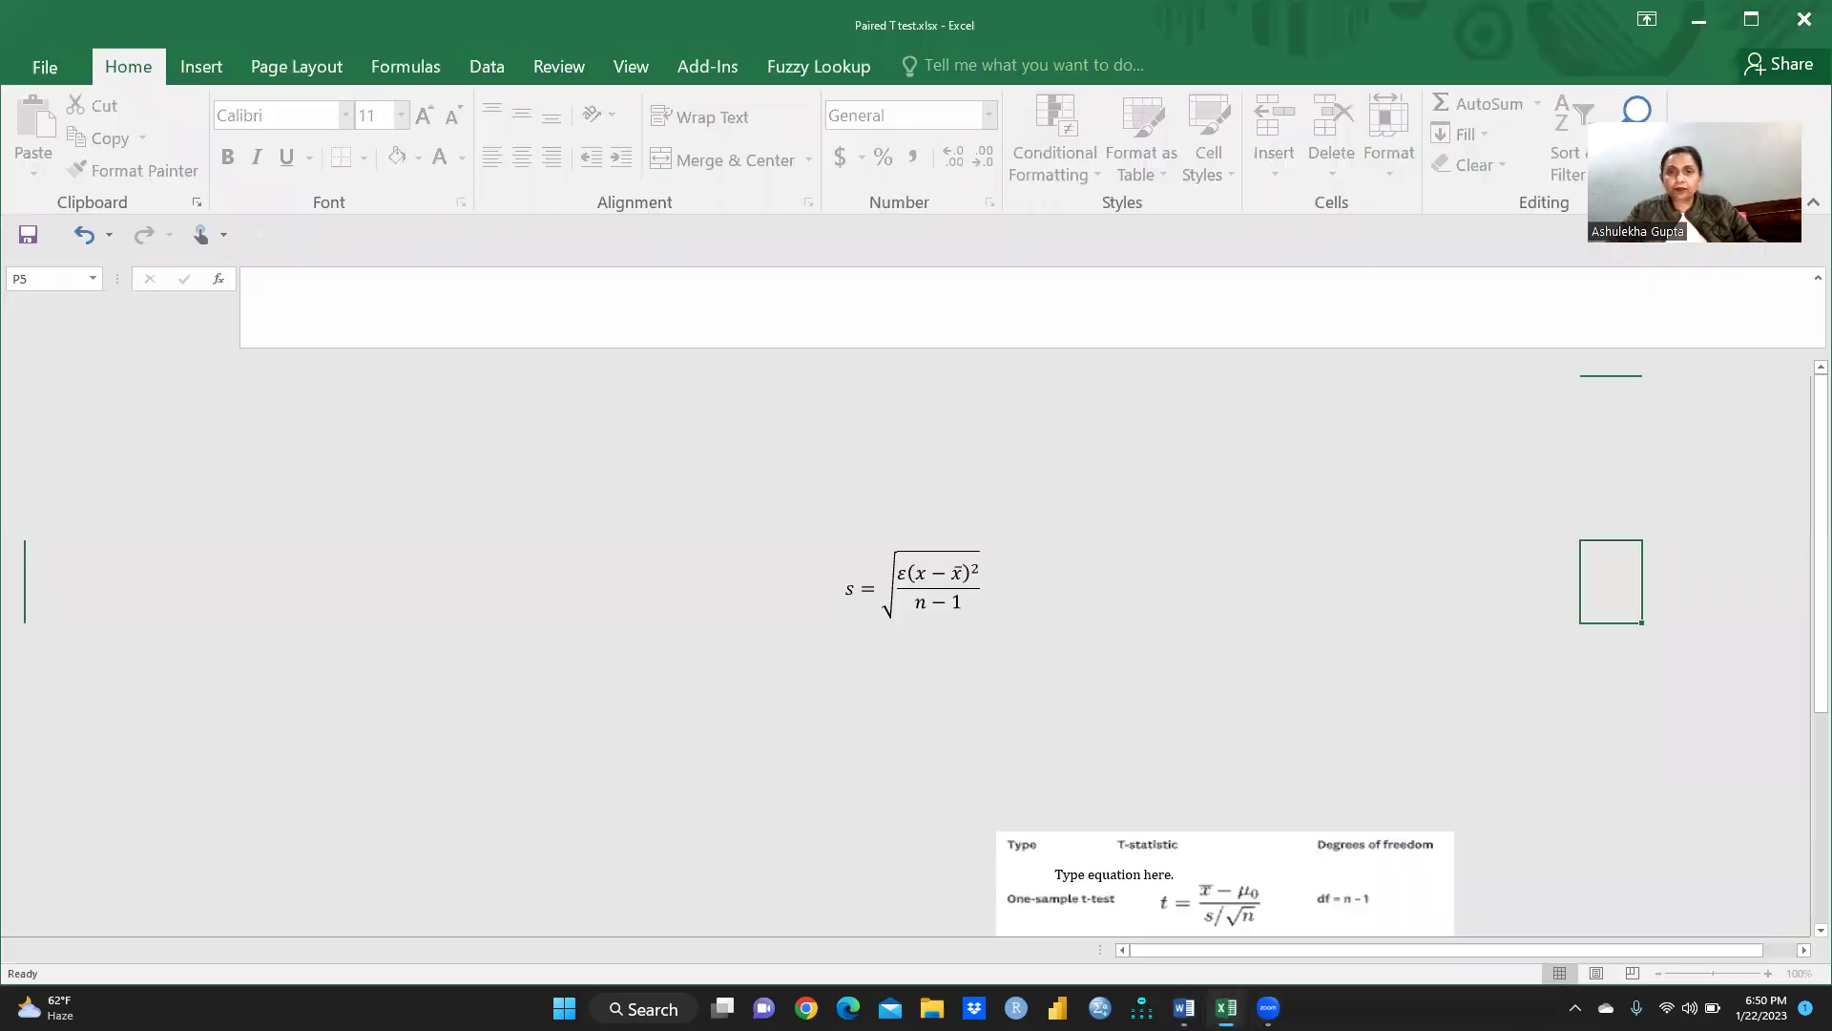
{"action": "scroll", "coordinate": [773, 563], "scroll_direction": "down", "scroll_amount": 1}
{"action": "scroll", "coordinate": [575, 567], "scroll_direction": "up", "scroll_amount": 1}
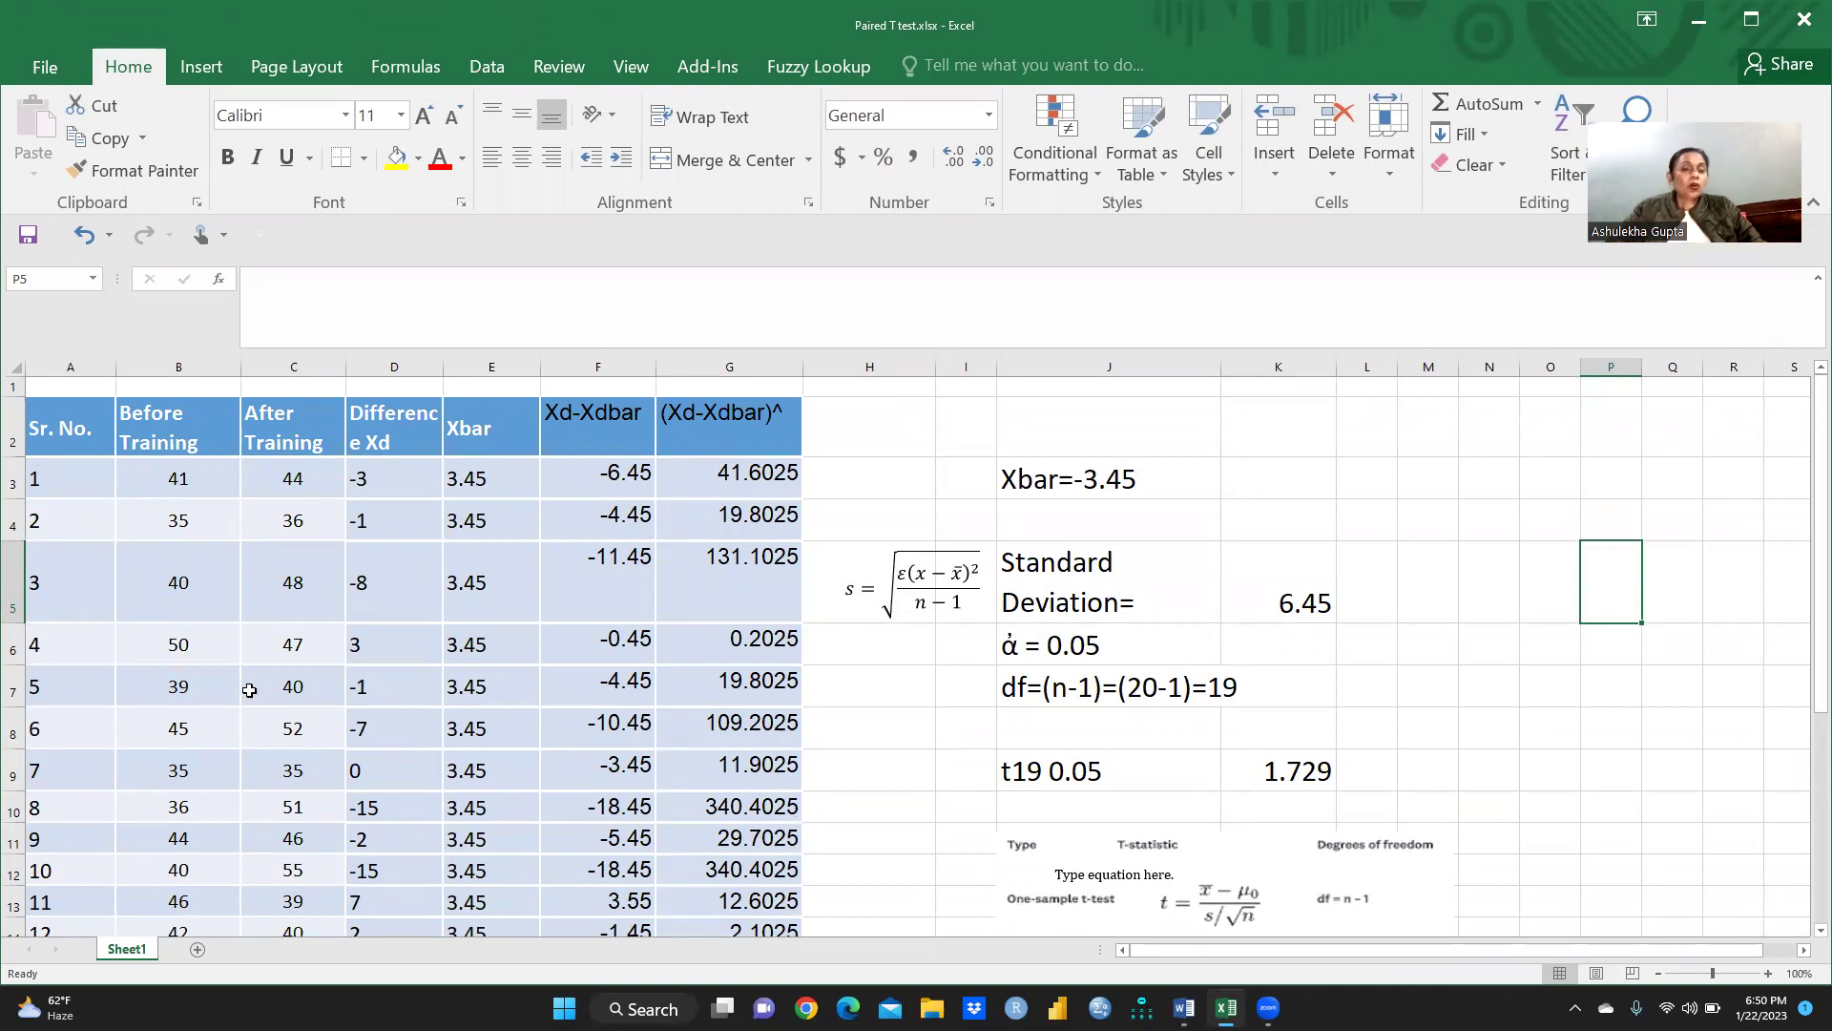
{"action": "scroll", "coordinate": [175, 747], "scroll_direction": "down", "scroll_amount": 3}
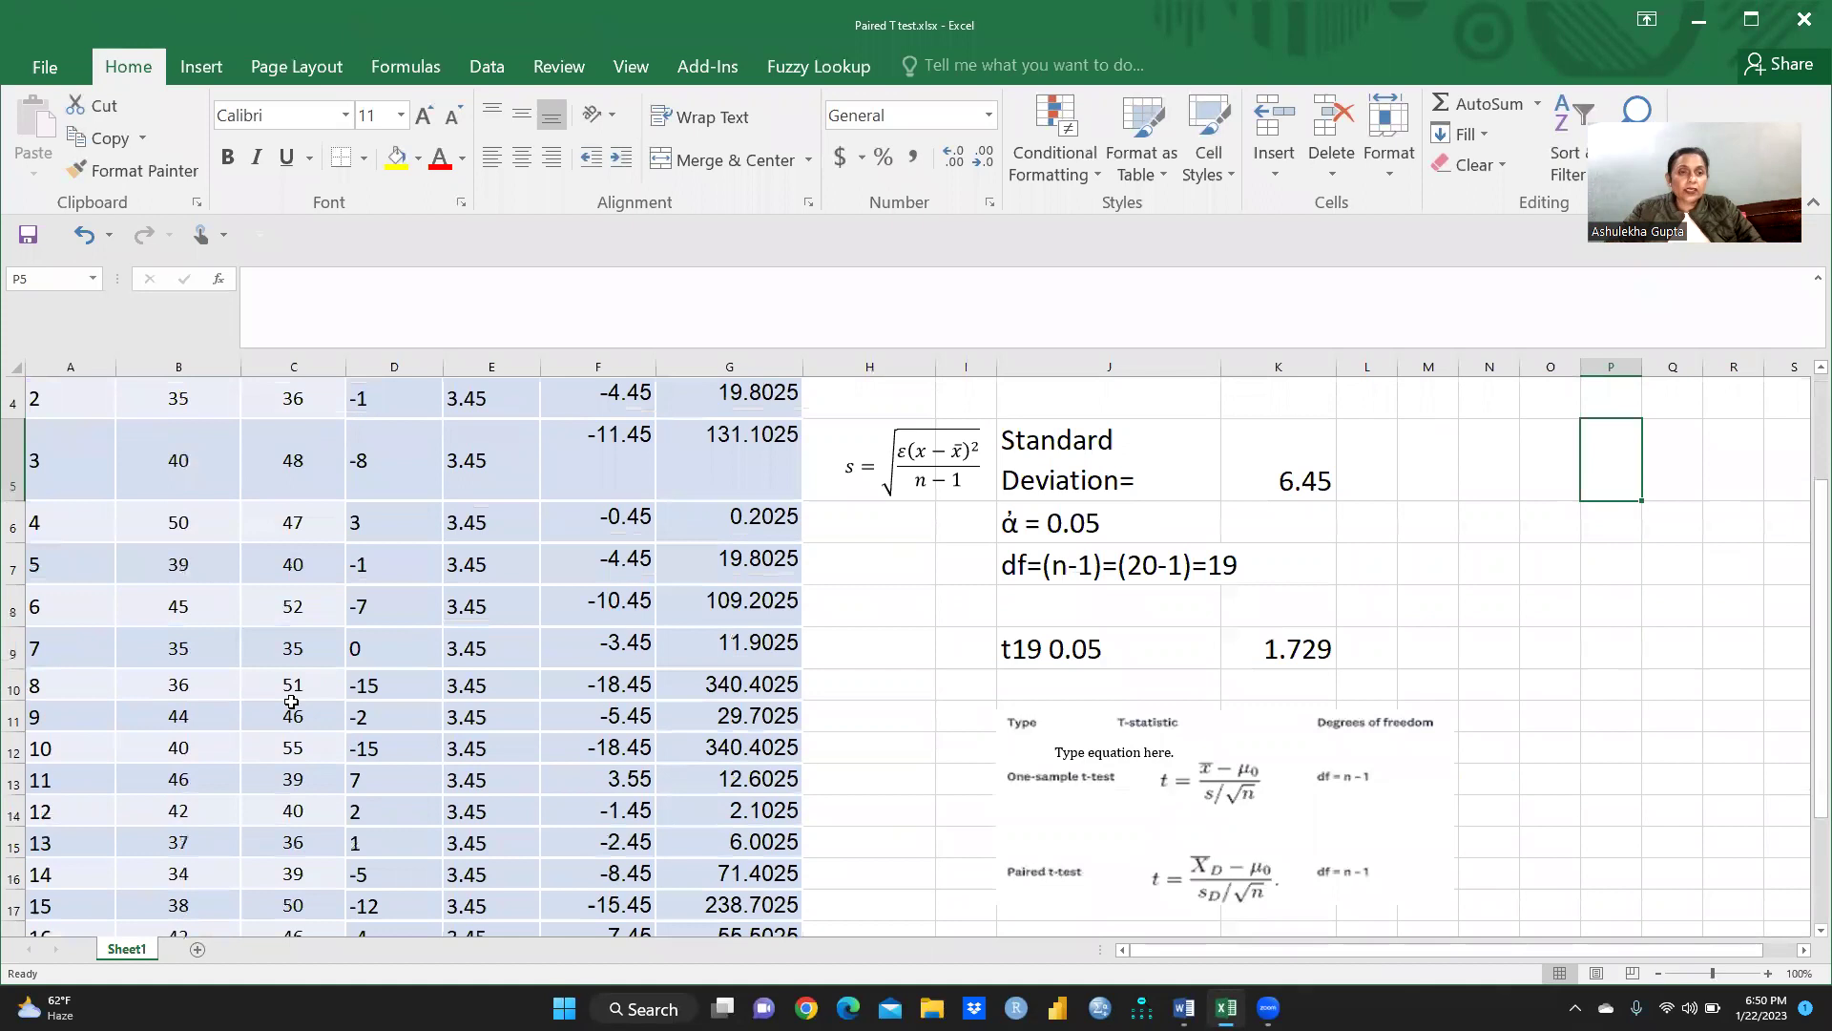
{"action": "scroll", "coordinate": [292, 706], "scroll_direction": "up", "scroll_amount": 3}
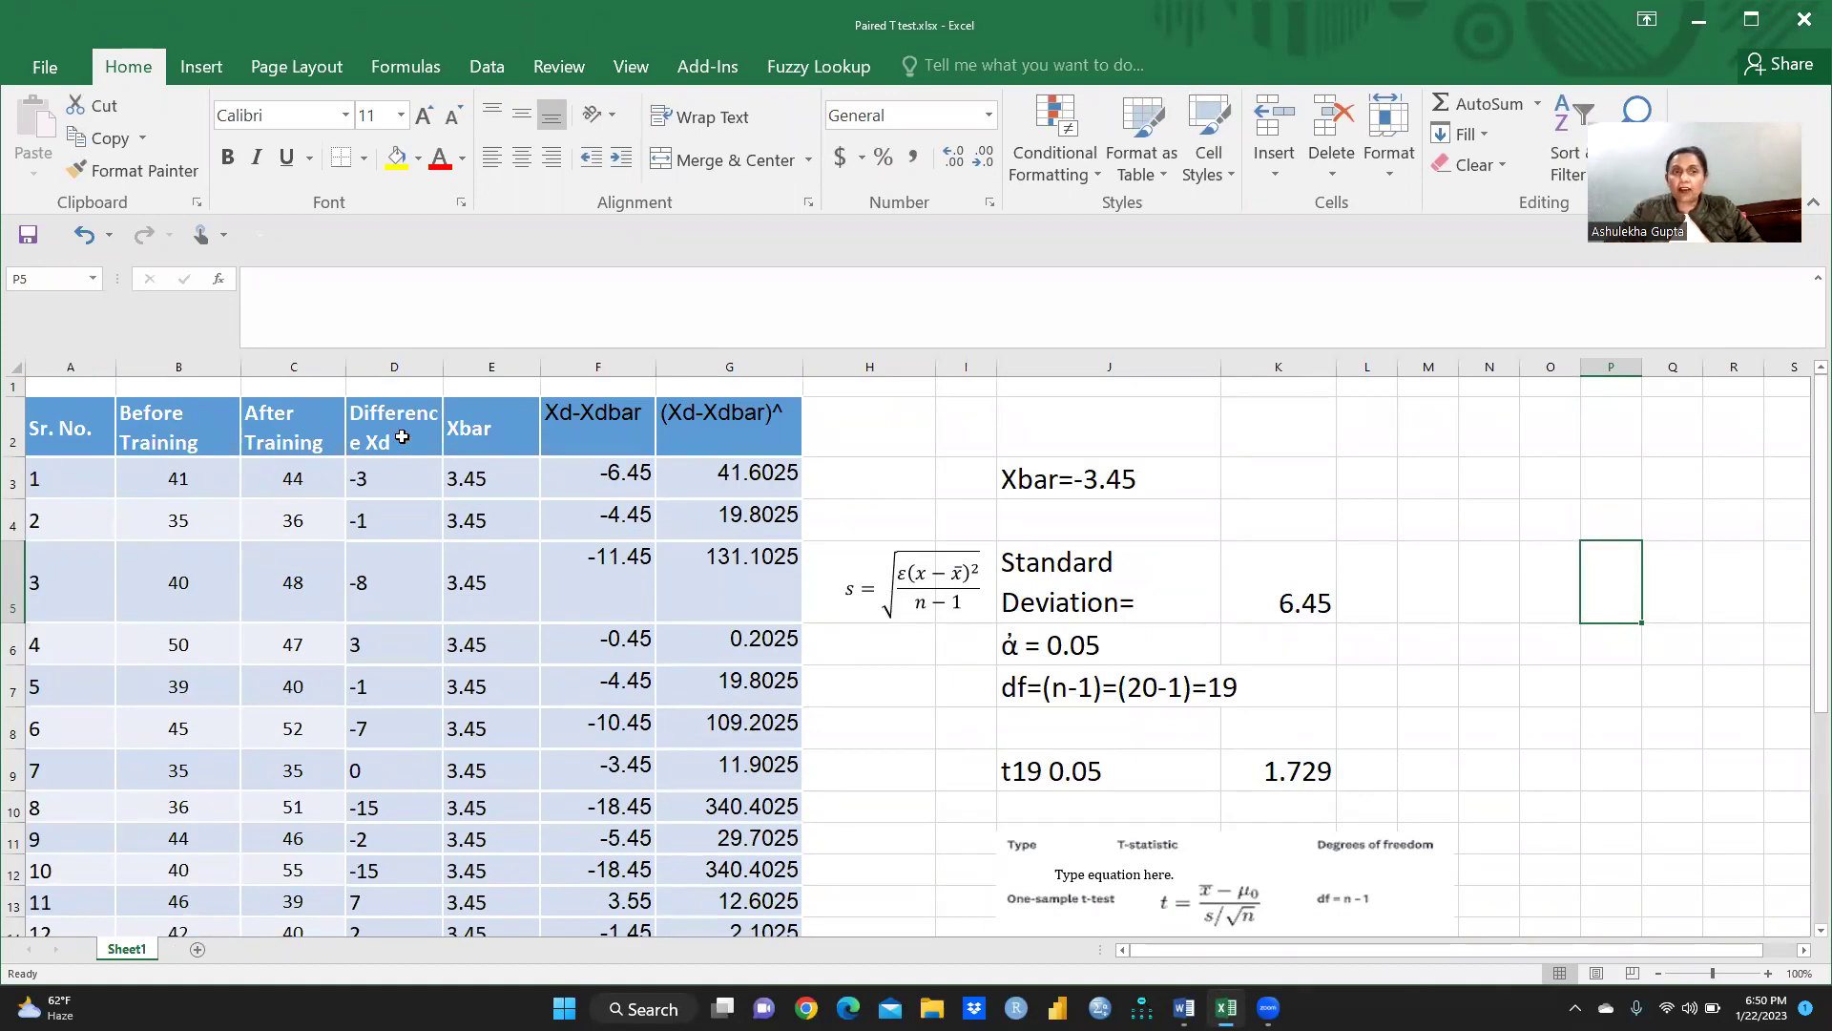
Step: Clear the first employee's difference in D3 and re-enter it as the formula =B3-C3
{"action": "left_click", "coordinate": [401, 436]}
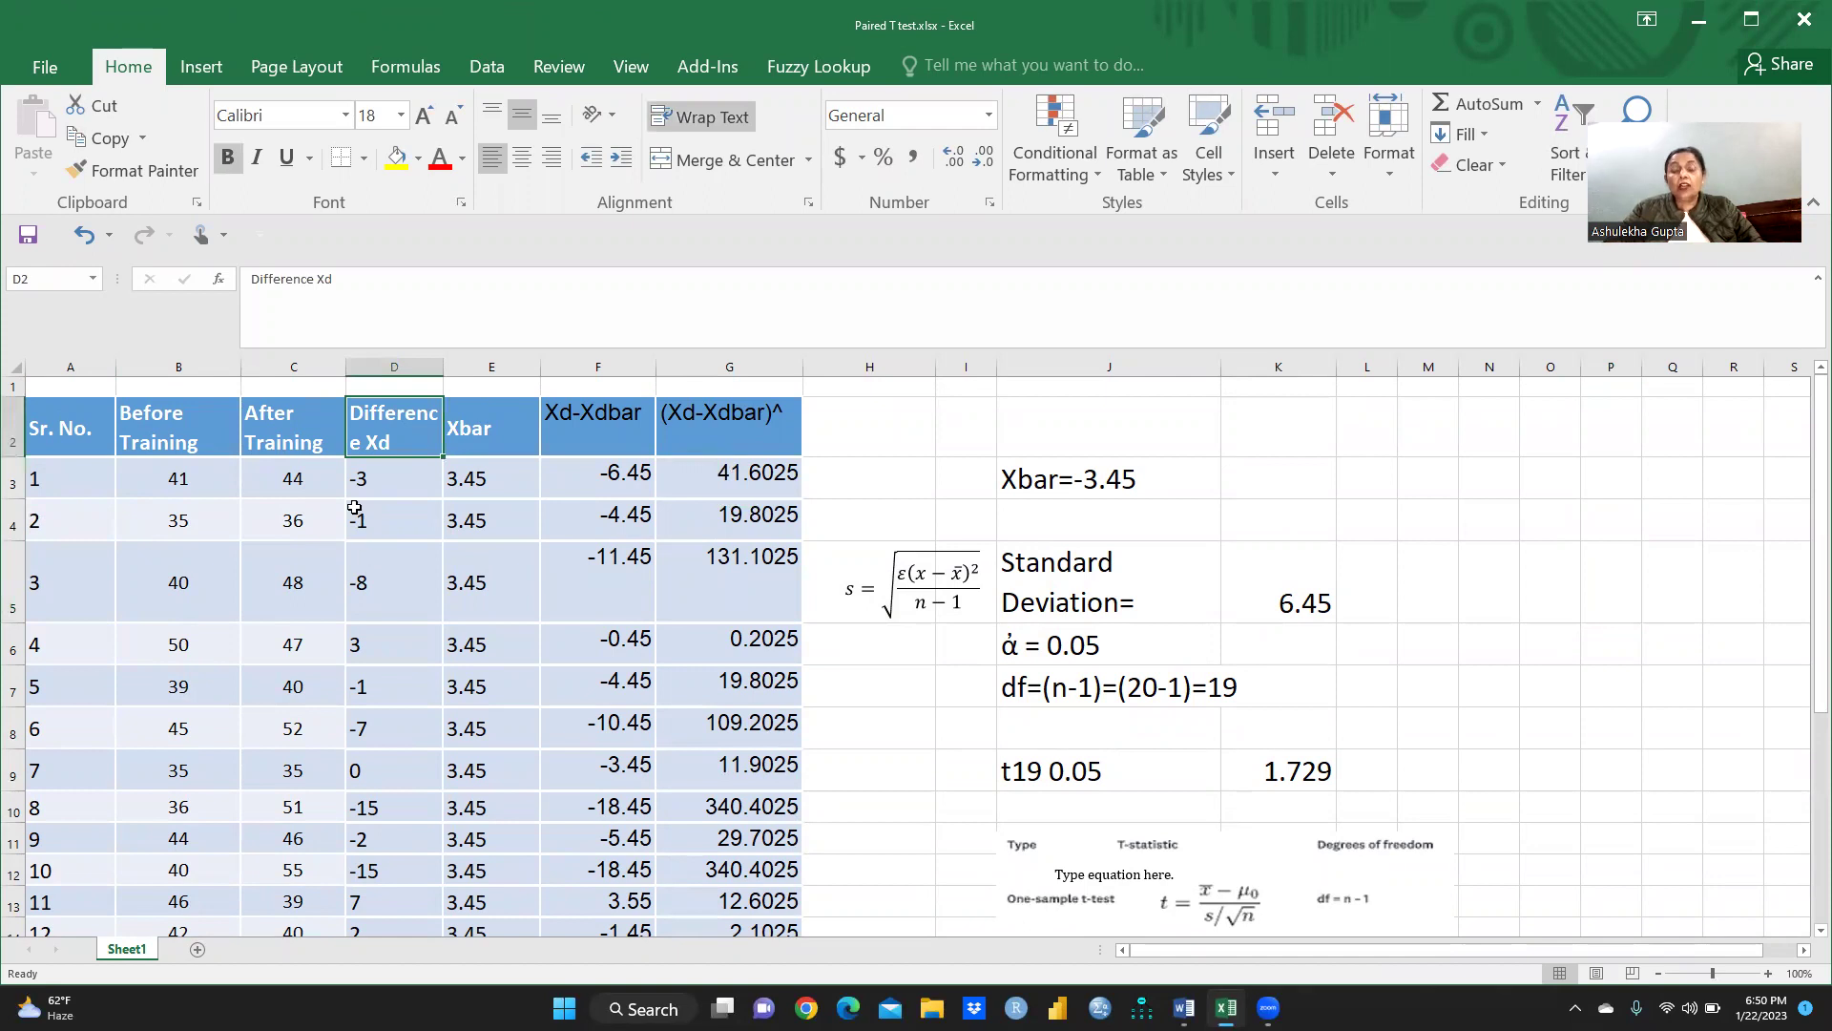
{"action": "left_click", "coordinate": [375, 480]}
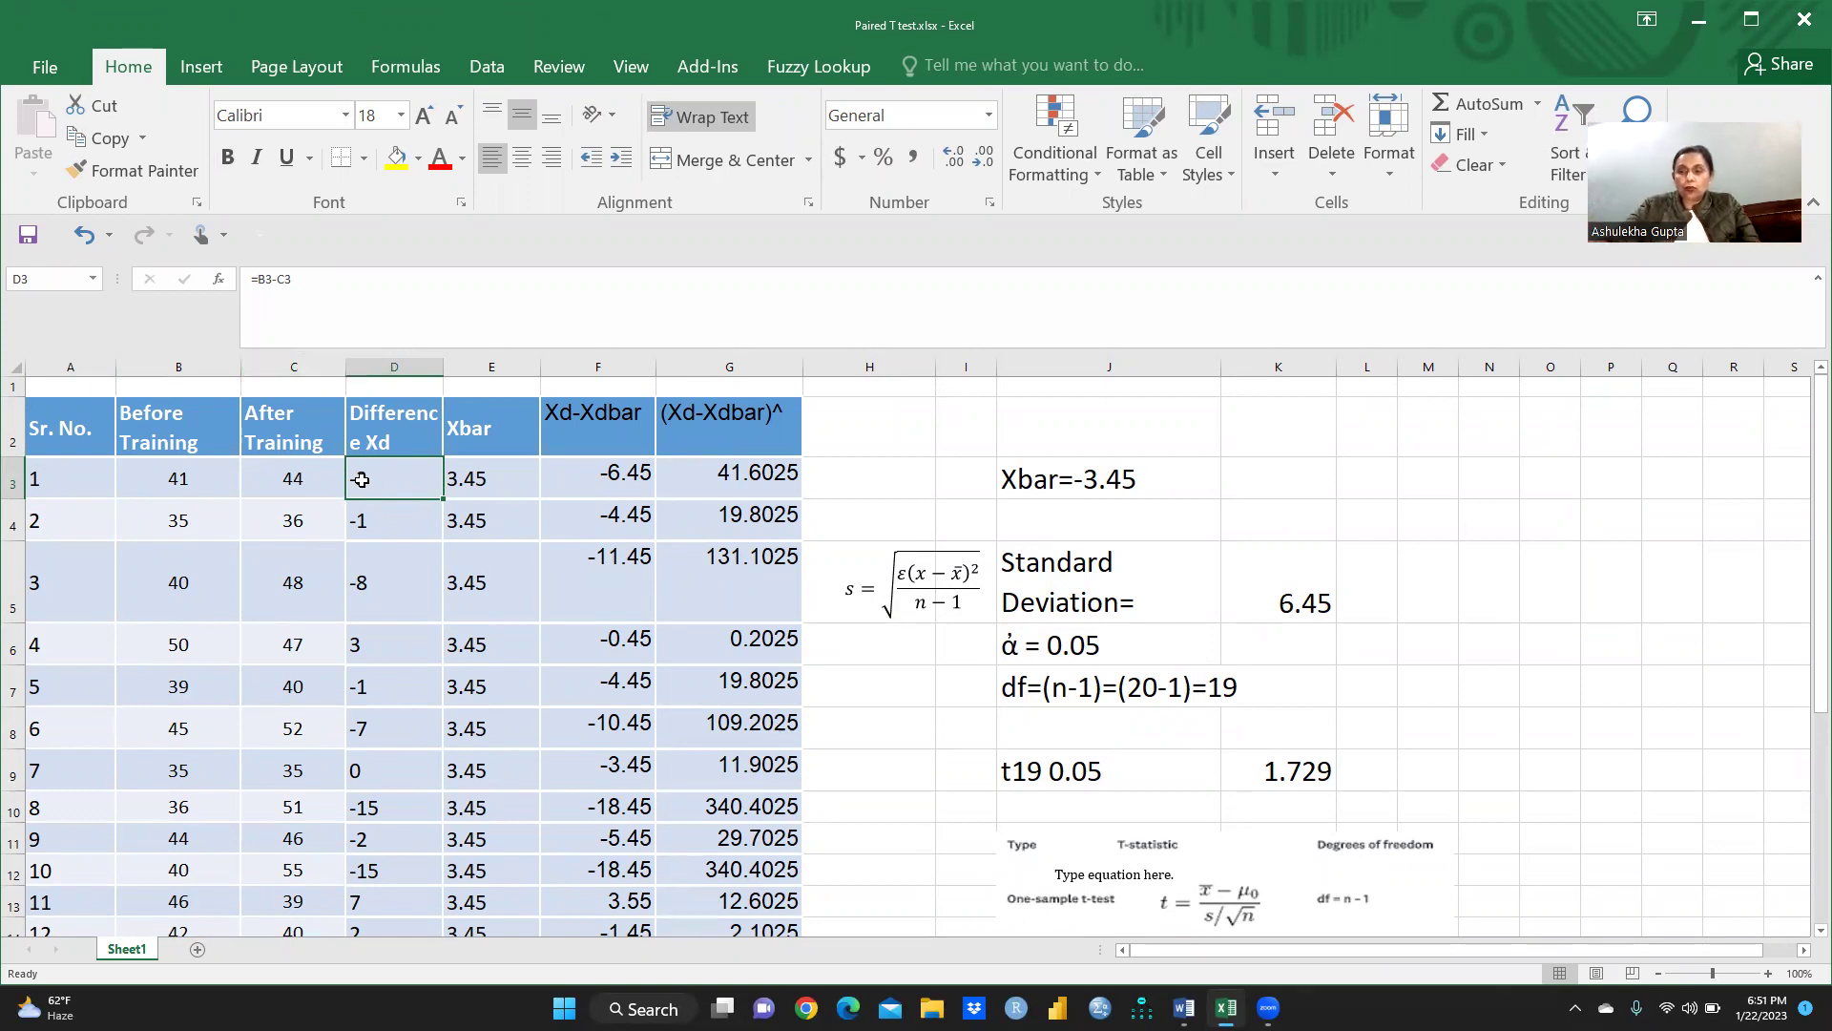
{"action": "key", "text": "Delete"}
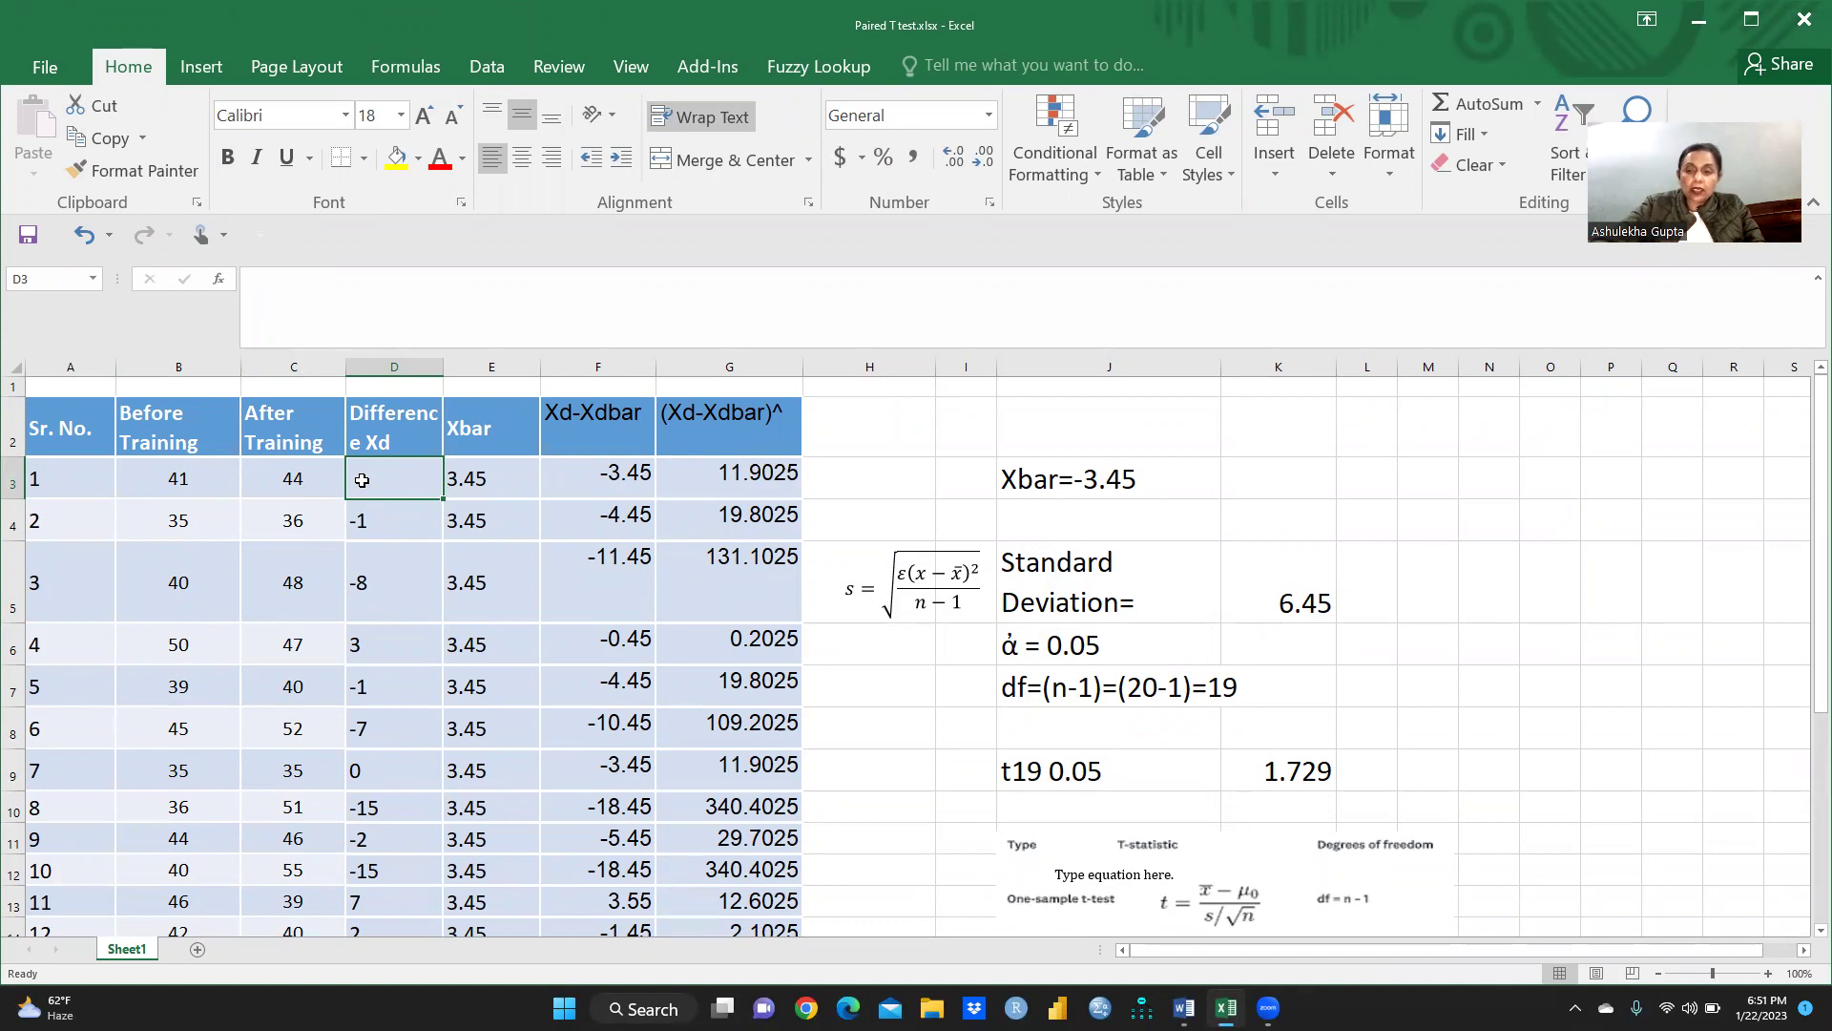
{"action": "type", "text": "="}
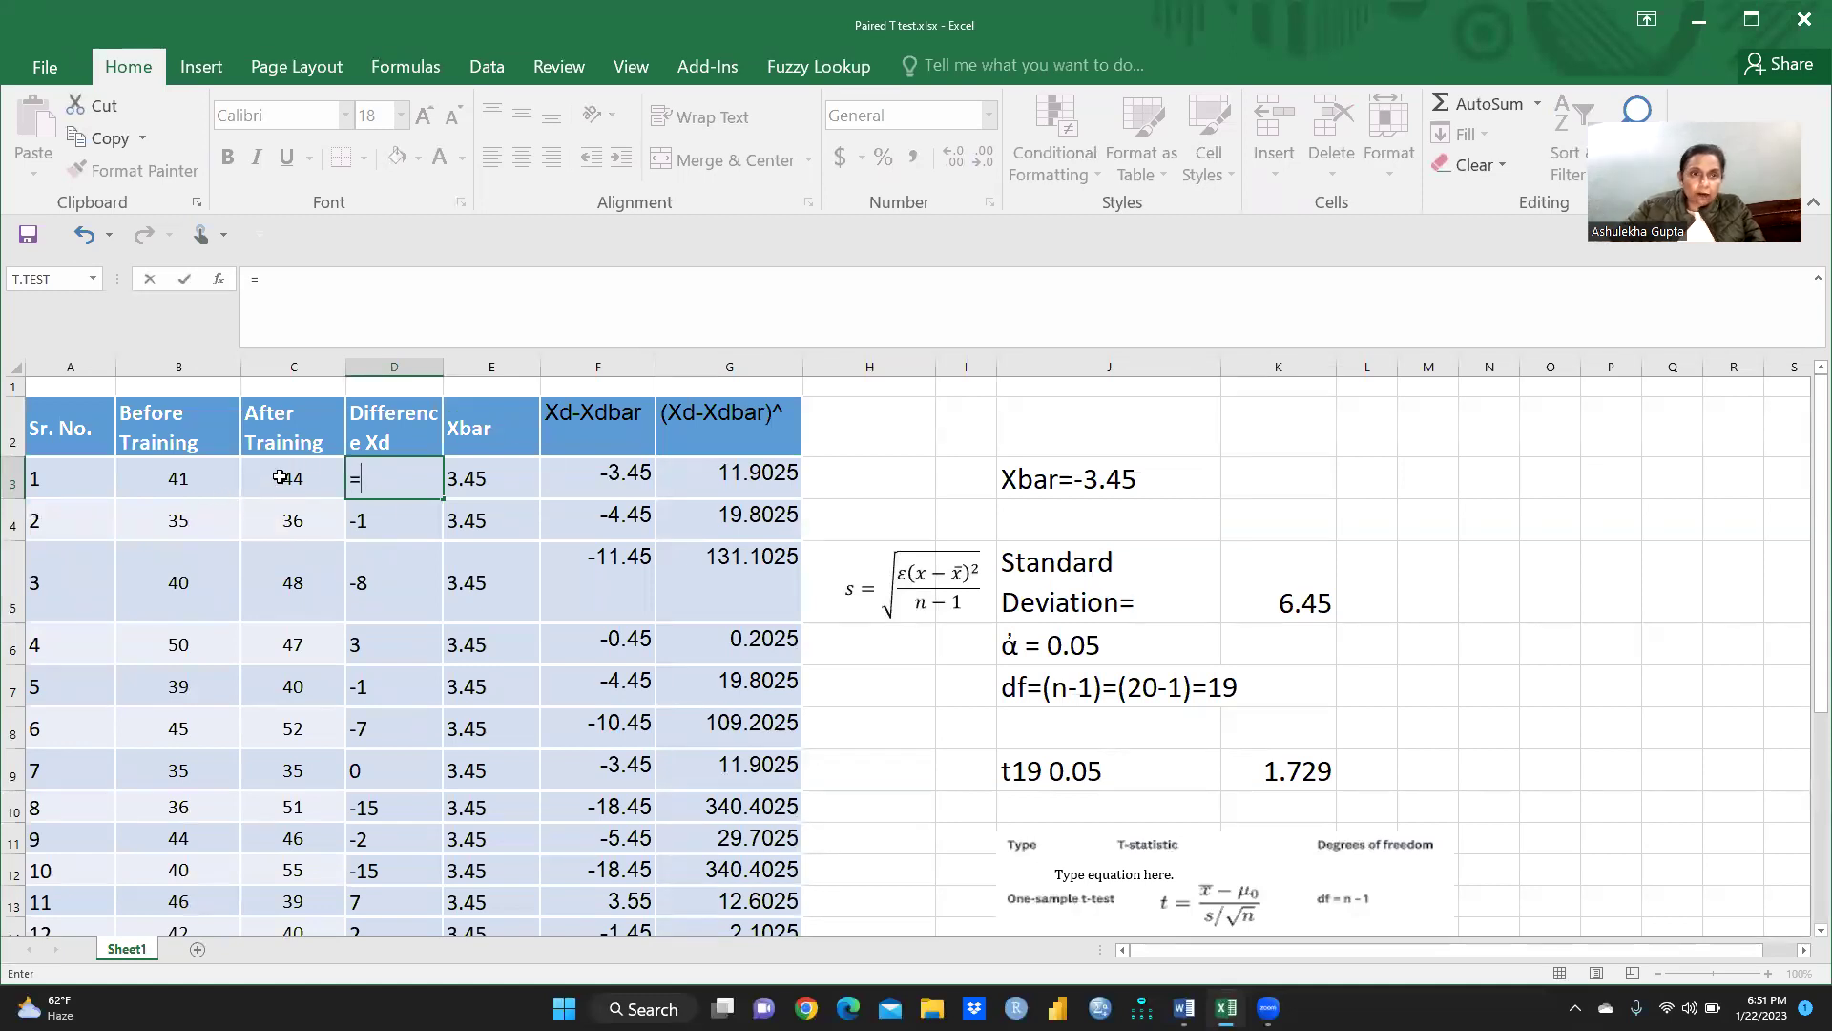
{"action": "left_click", "coordinate": [173, 478]}
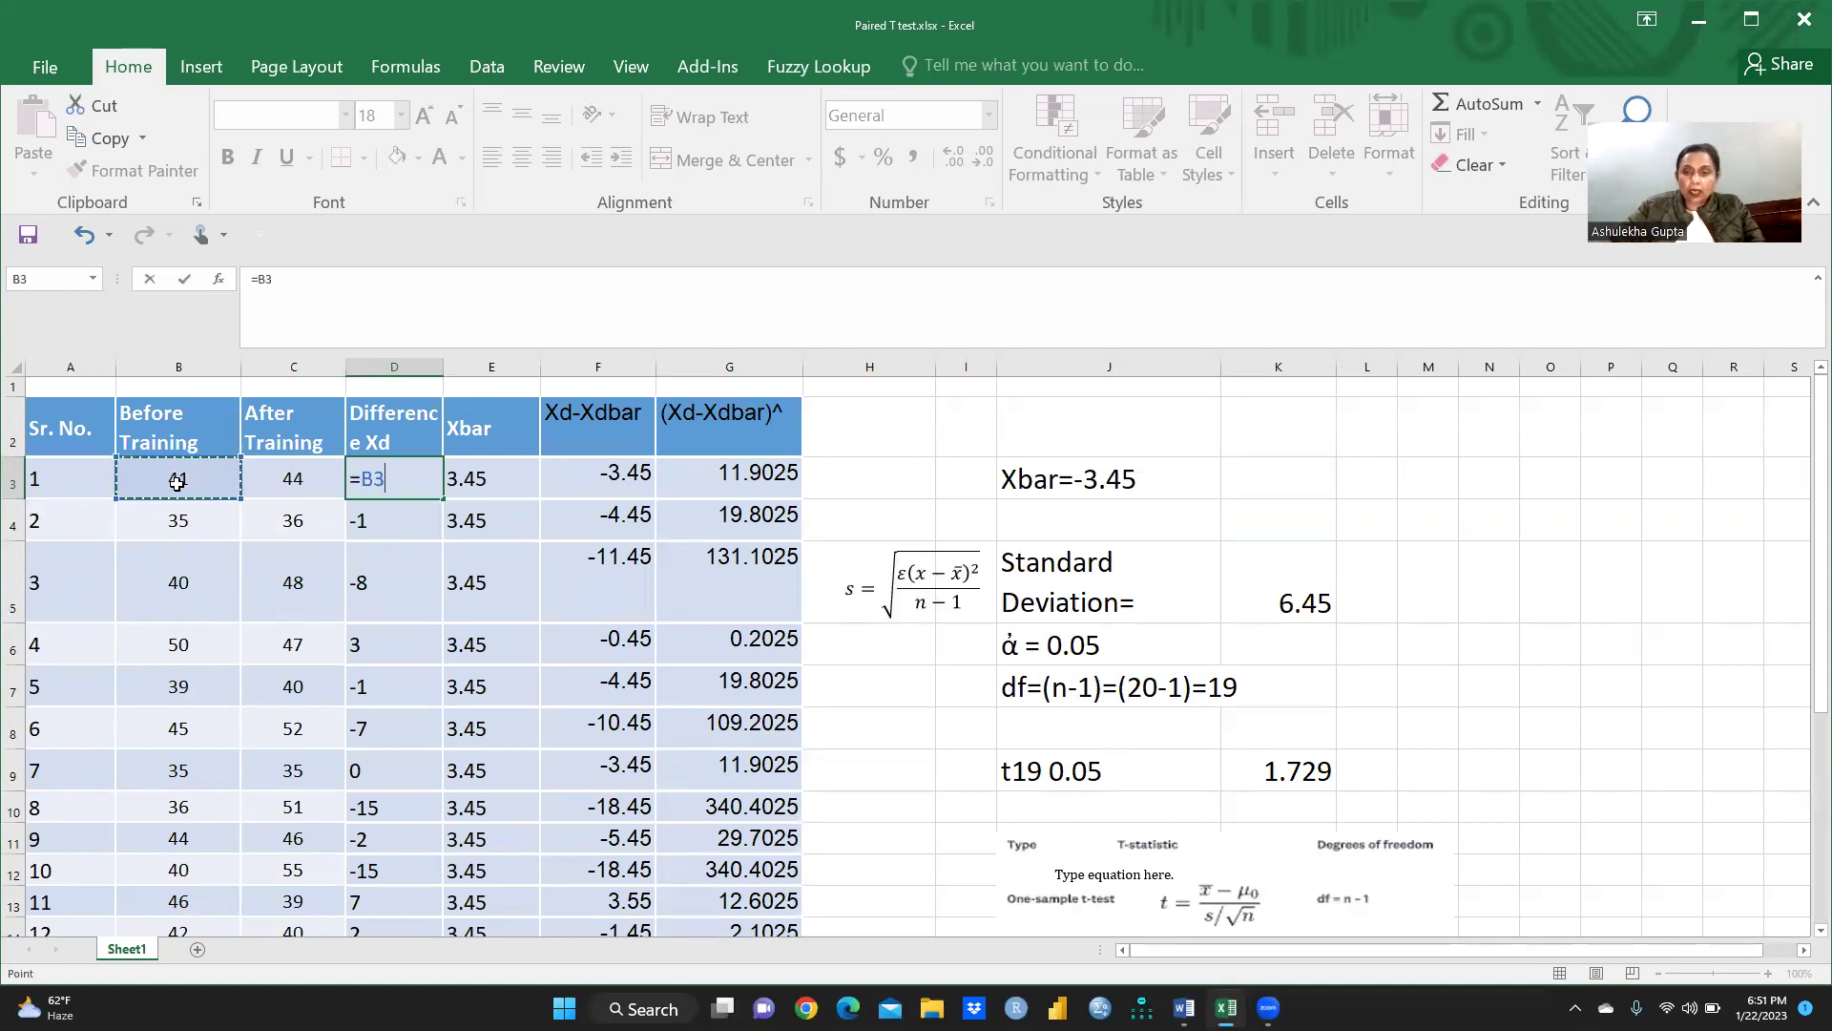
{"action": "type", "text": "-"}
{"action": "left_click", "coordinate": [285, 477]}
{"action": "key", "text": "Return"}
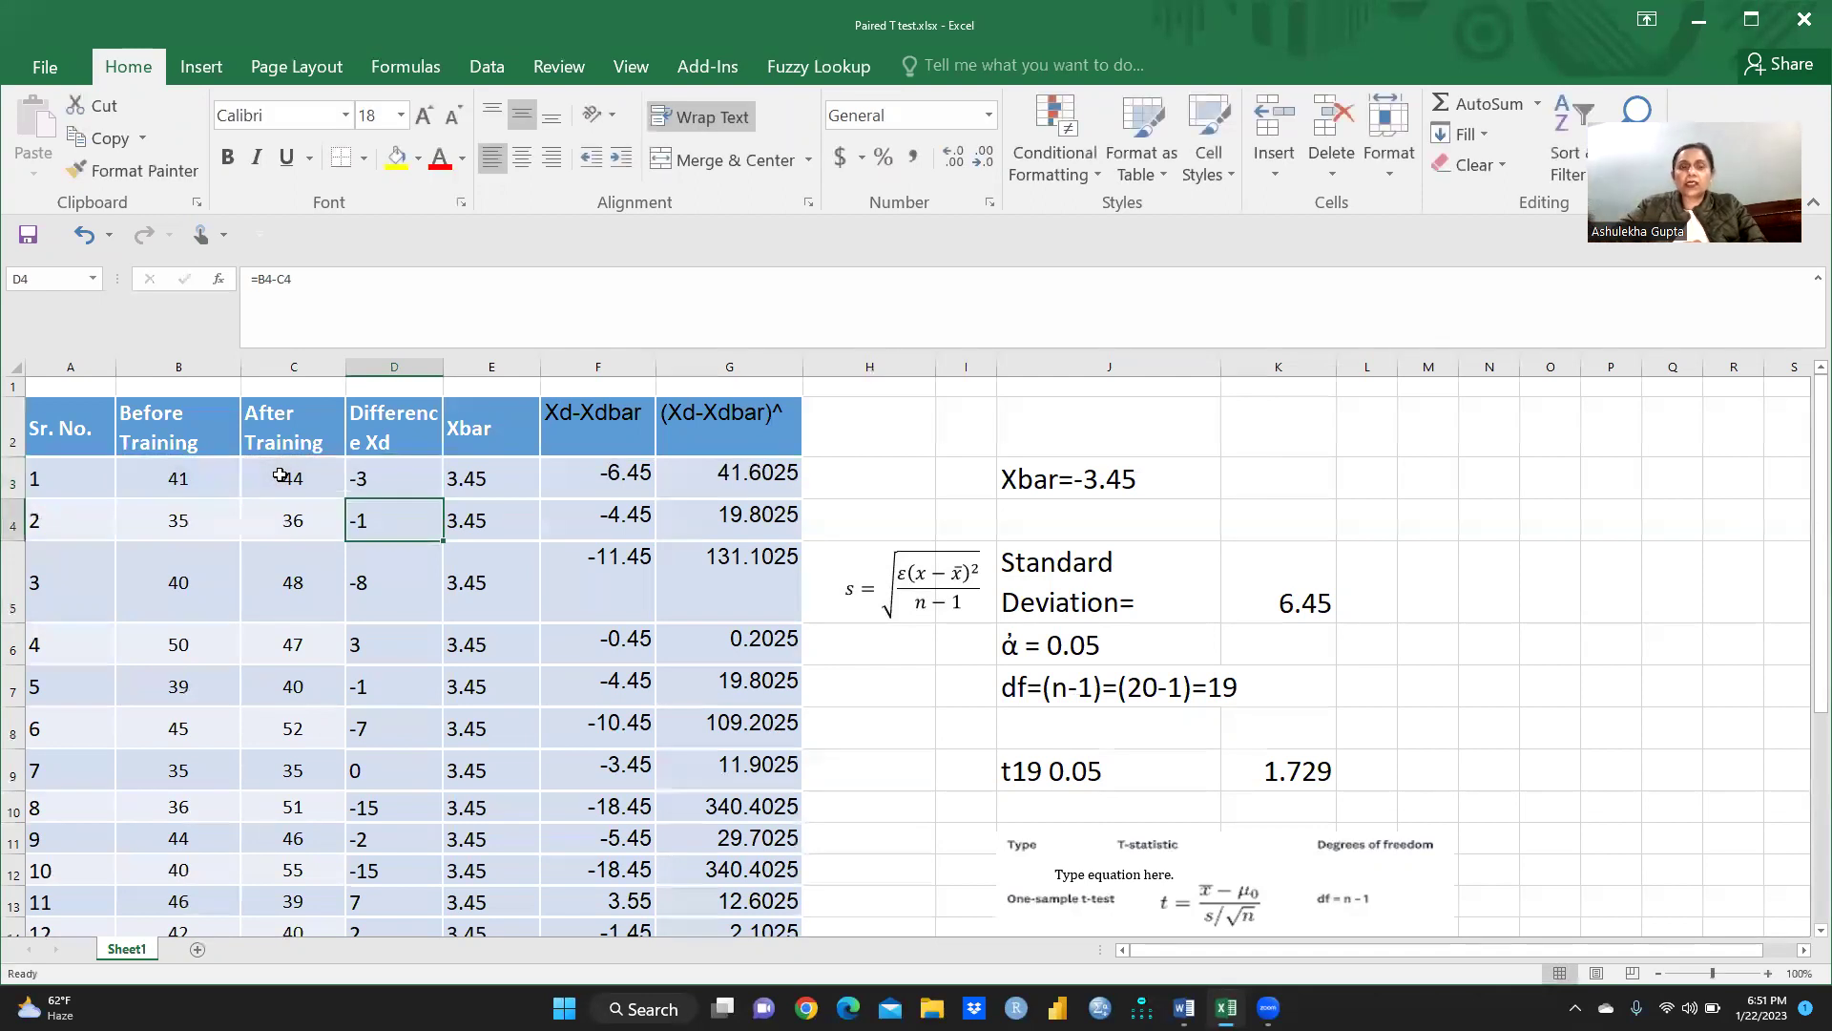
Step: Fill the difference formula from D3 down the Difference Xd column to row 22
{"action": "left_click", "coordinate": [415, 473]}
{"action": "left_click_drag", "start_coordinate": [442, 501], "coordinate": [385, 824]}
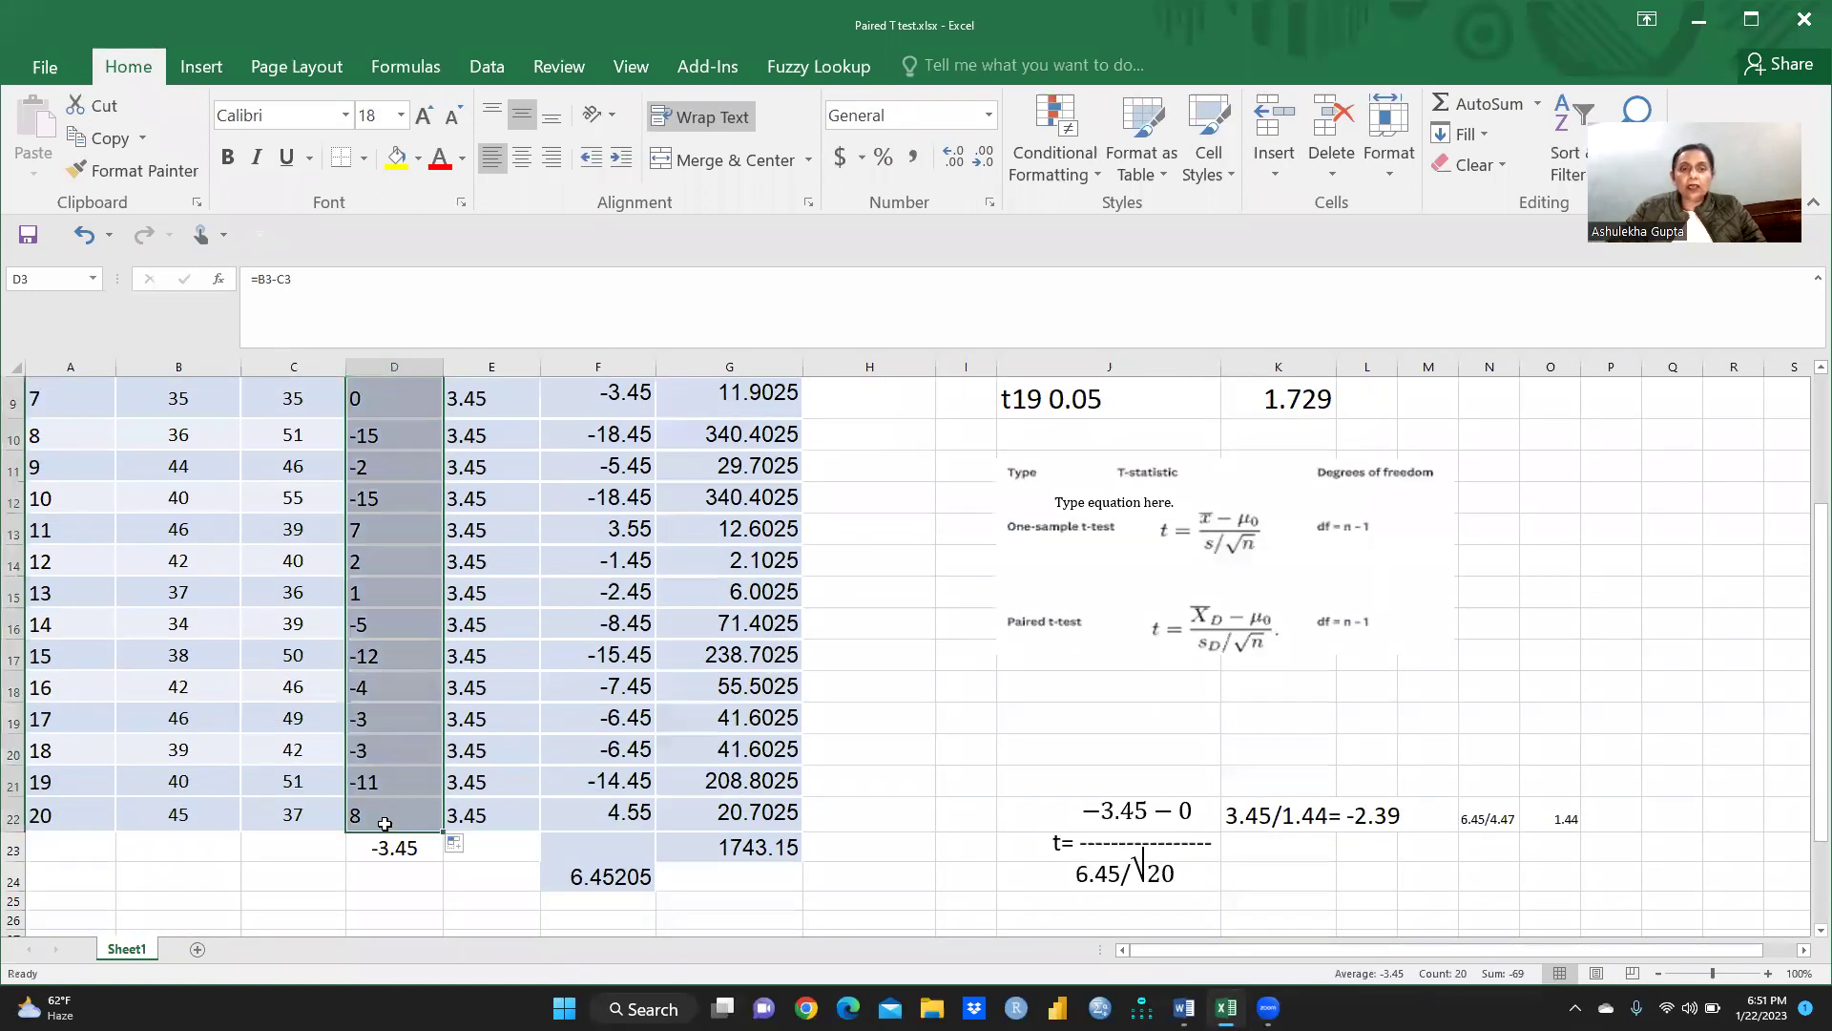
{"action": "left_click", "coordinate": [909, 748]}
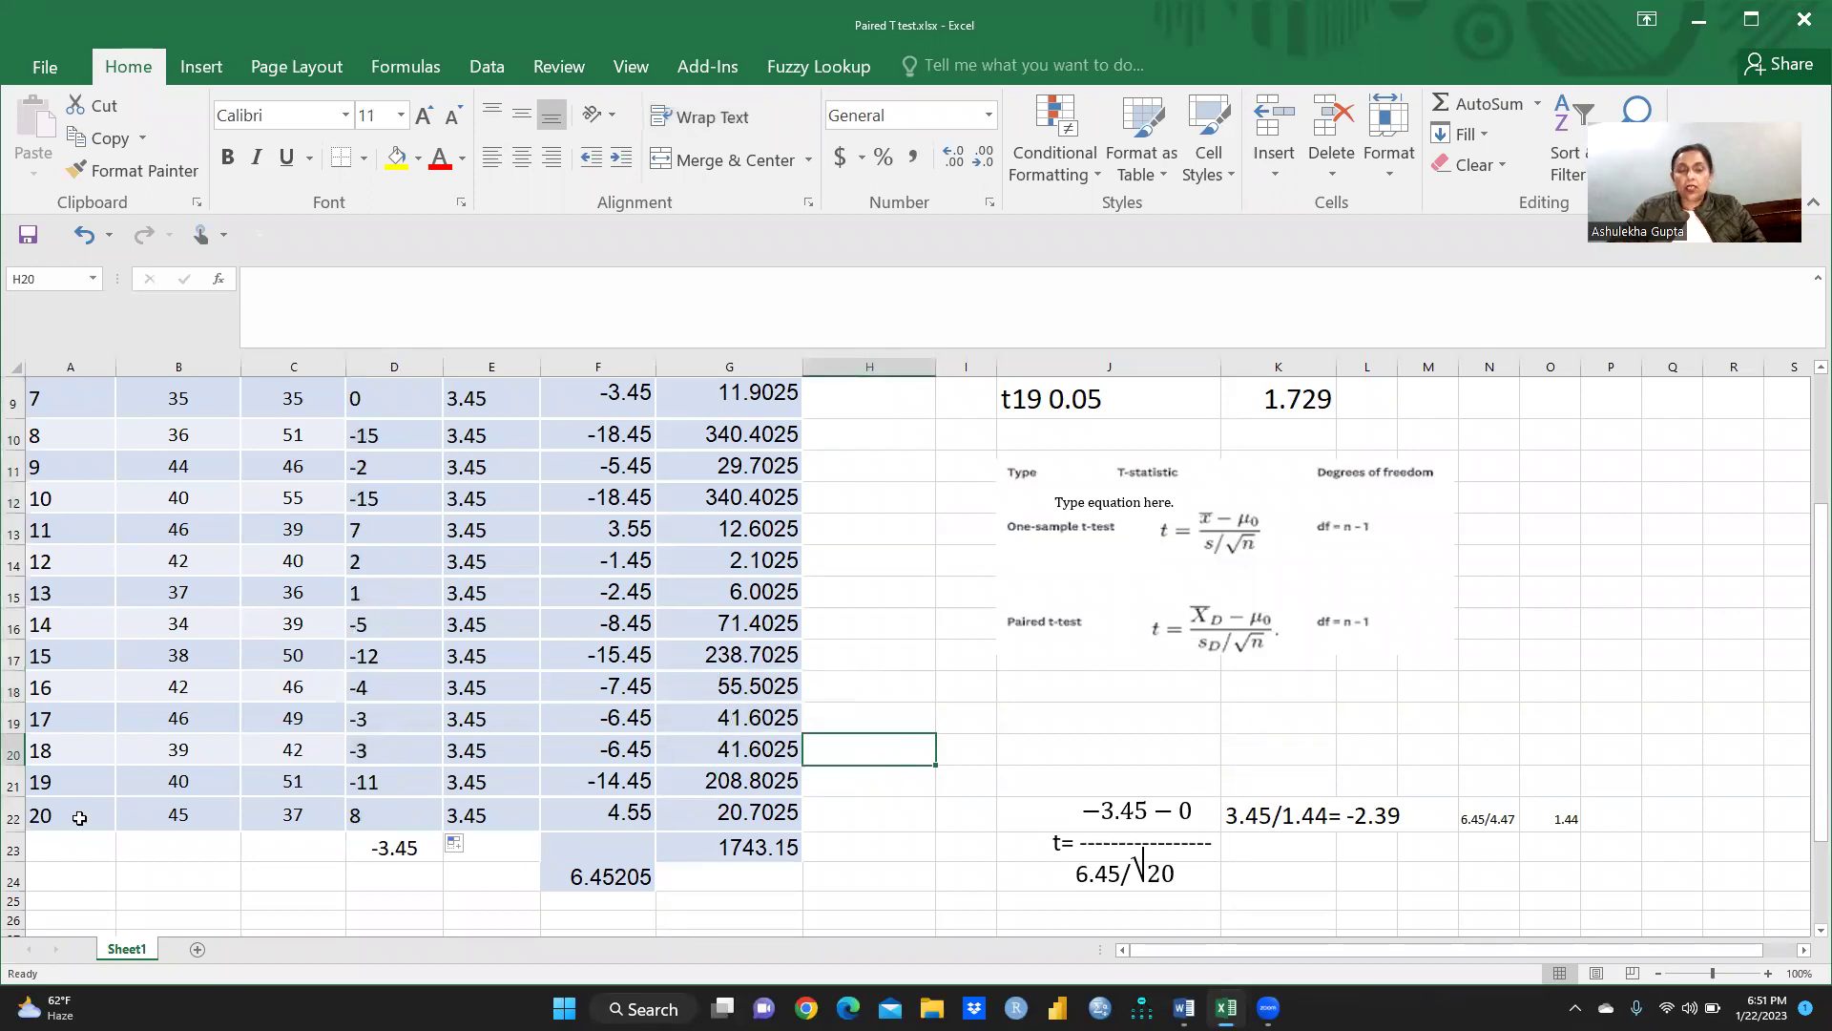
{"action": "left_click", "coordinate": [379, 847]}
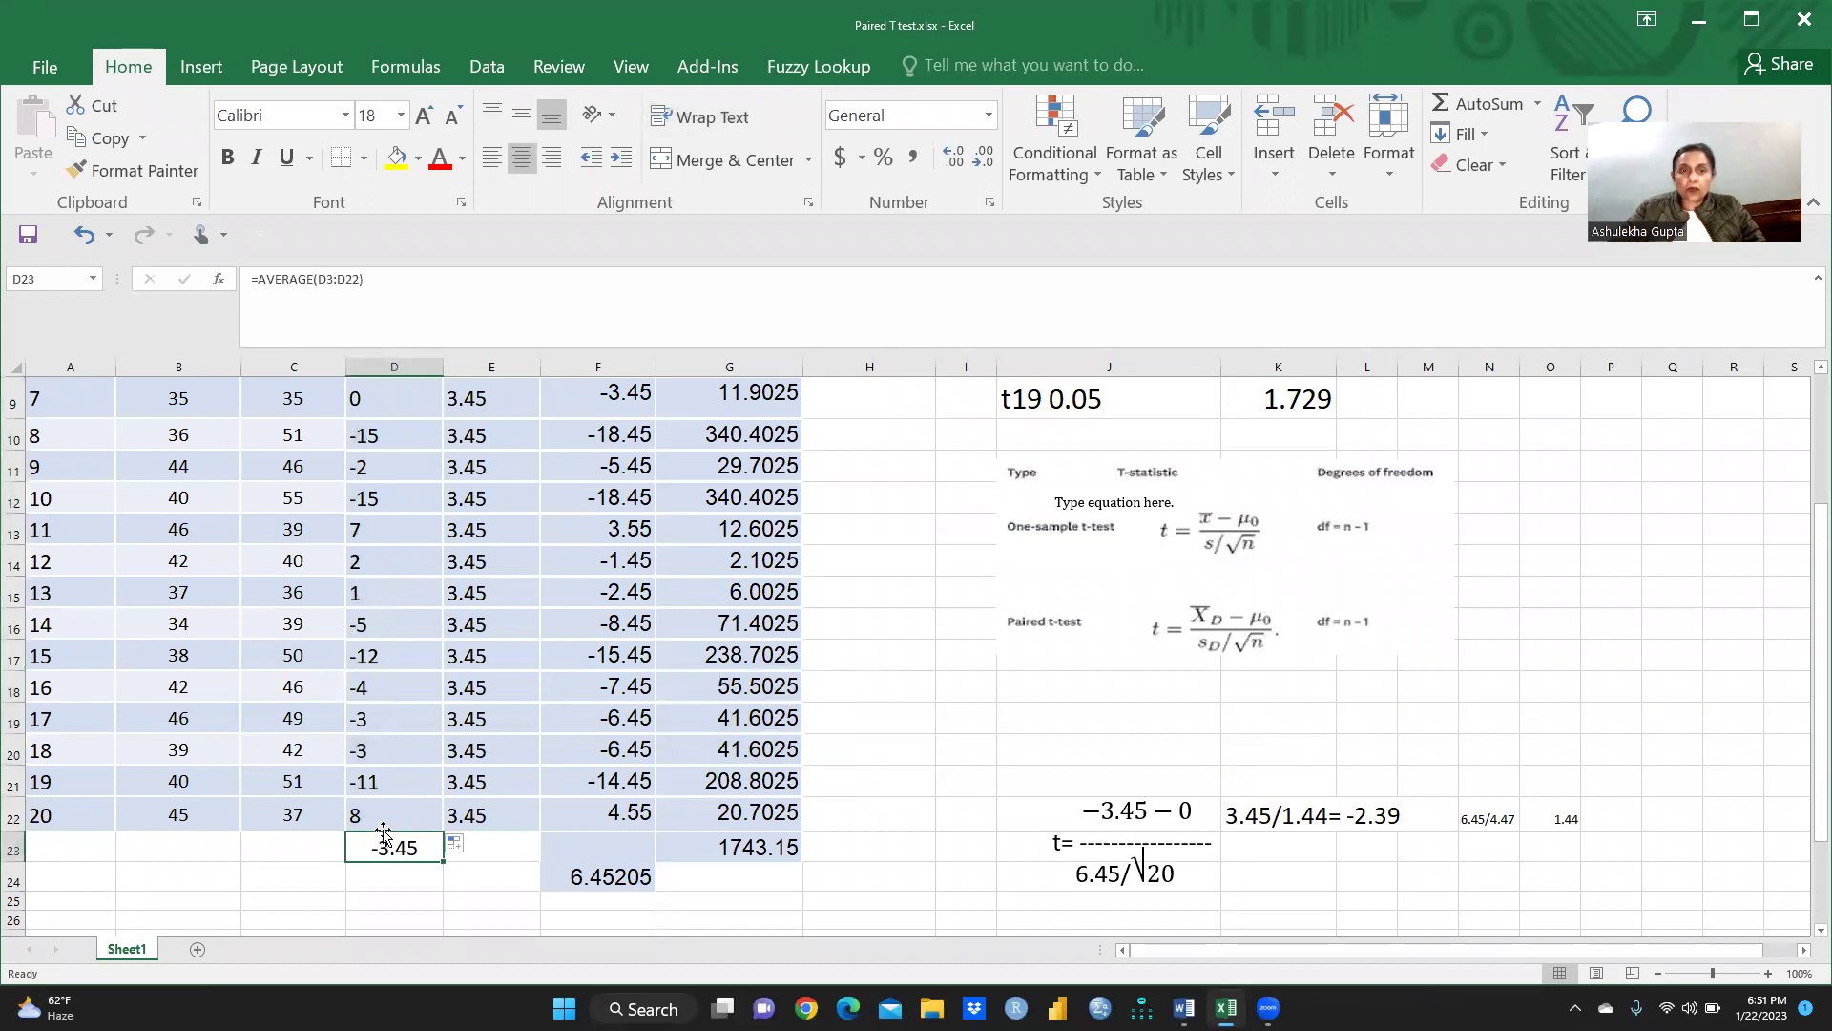
{"action": "left_click", "coordinate": [917, 643]}
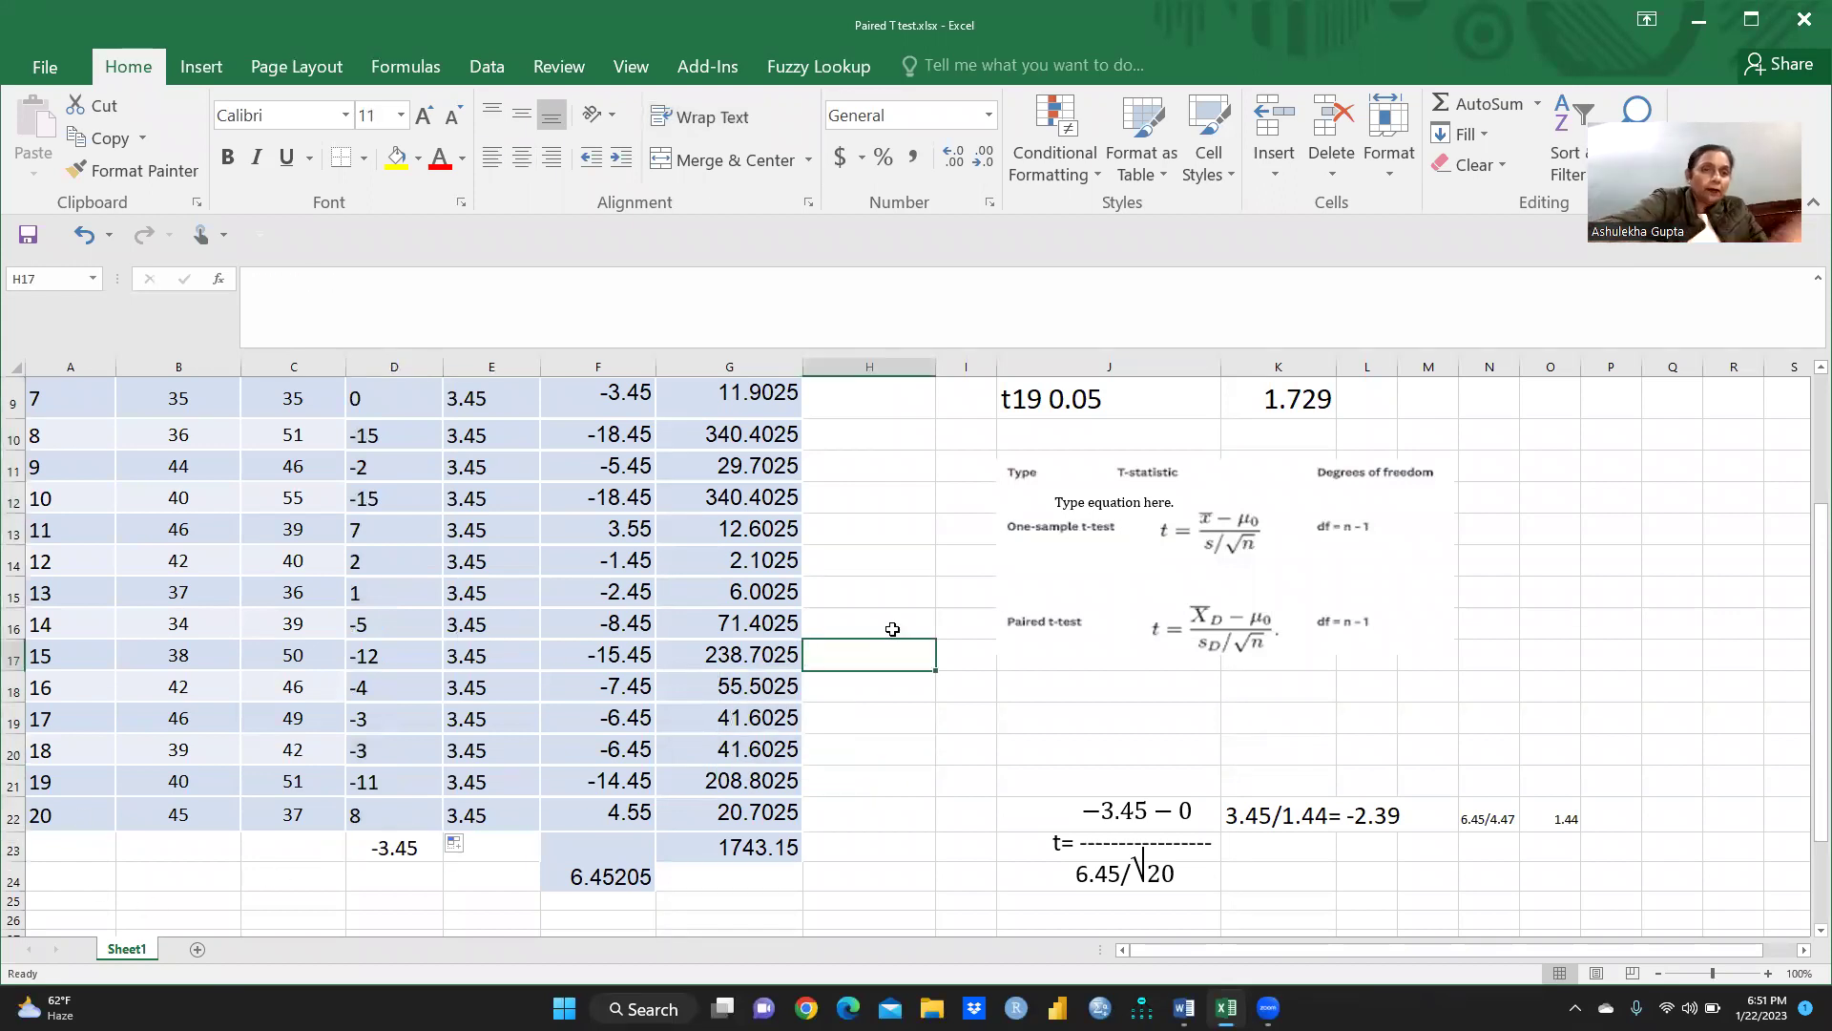
Step: Clear cell D23 beneath the Difference Xd column and calculate the mean difference there with =AVERAGE(D3:D22)
{"action": "scroll", "coordinate": [895, 632], "scroll_direction": "up", "scroll_amount": 8, "text": "ctrl"}
{"action": "scroll", "coordinate": [891, 629], "scroll_direction": "up", "scroll_amount": 4}
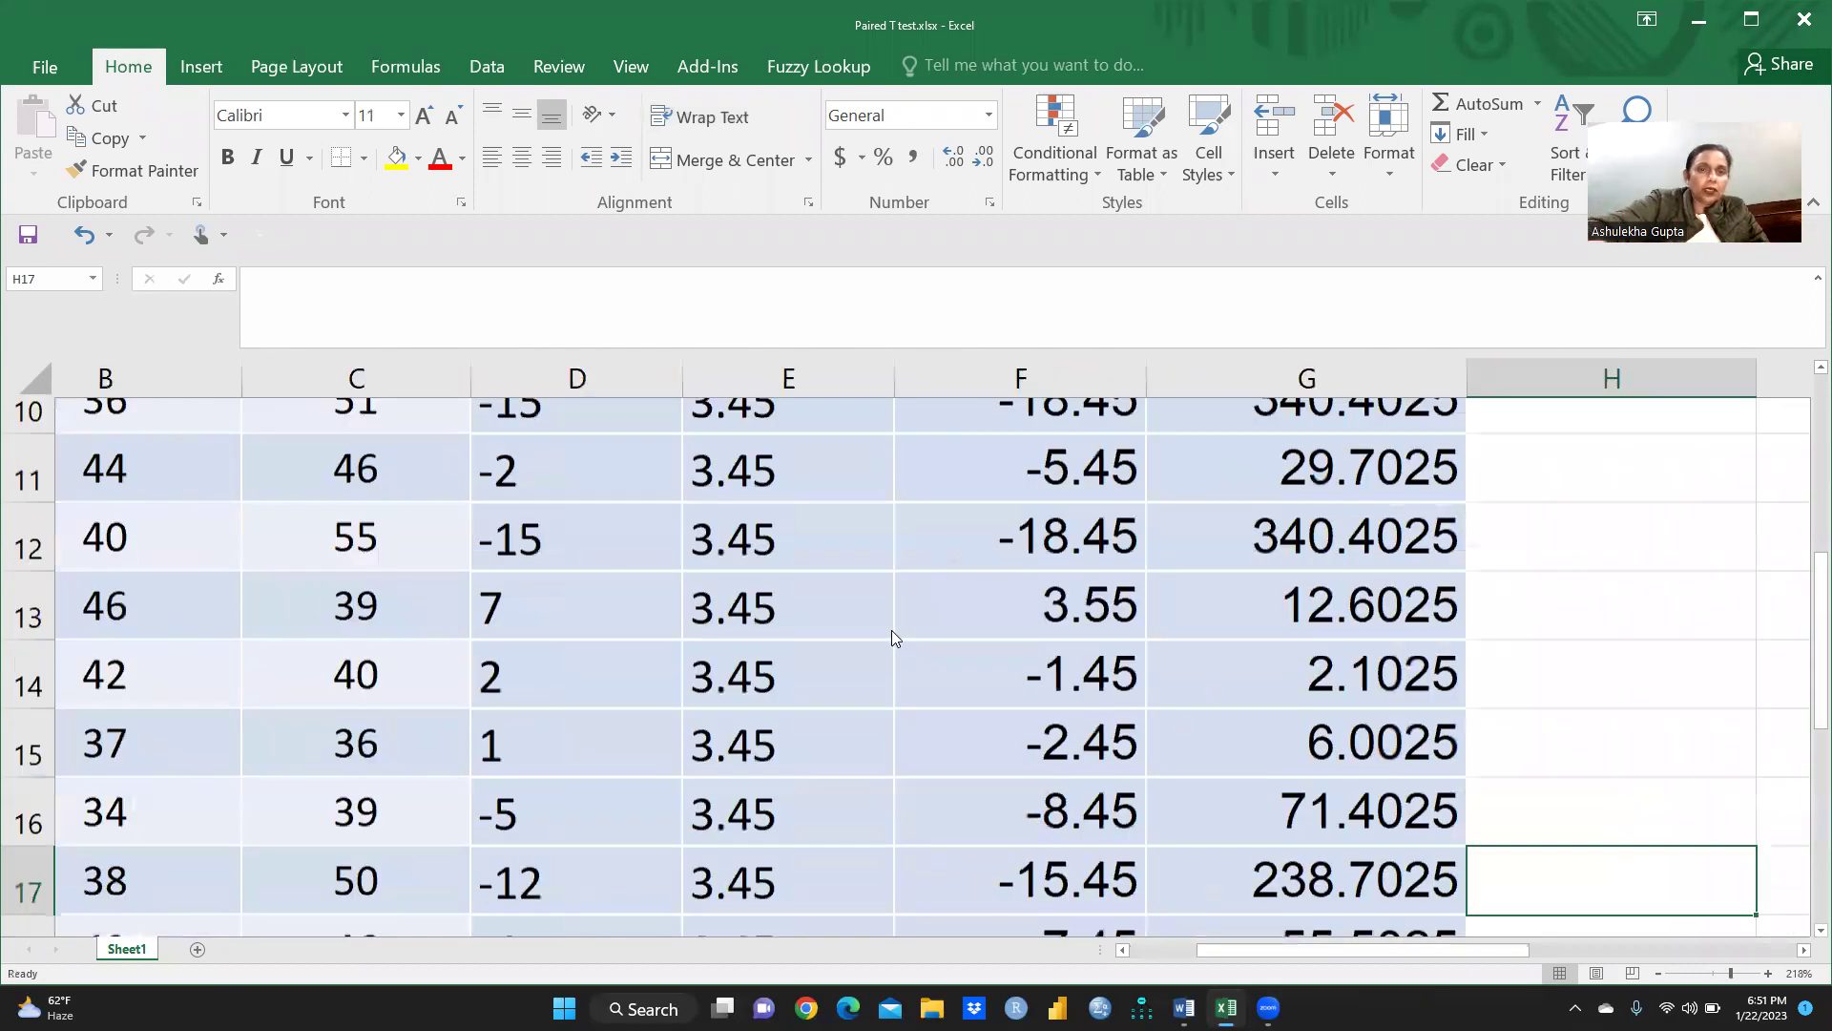
{"action": "scroll", "coordinate": [891, 630], "scroll_direction": "up", "scroll_amount": 1}
{"action": "scroll", "coordinate": [892, 630], "scroll_direction": "down", "scroll_amount": 10, "text": "ctrl"}
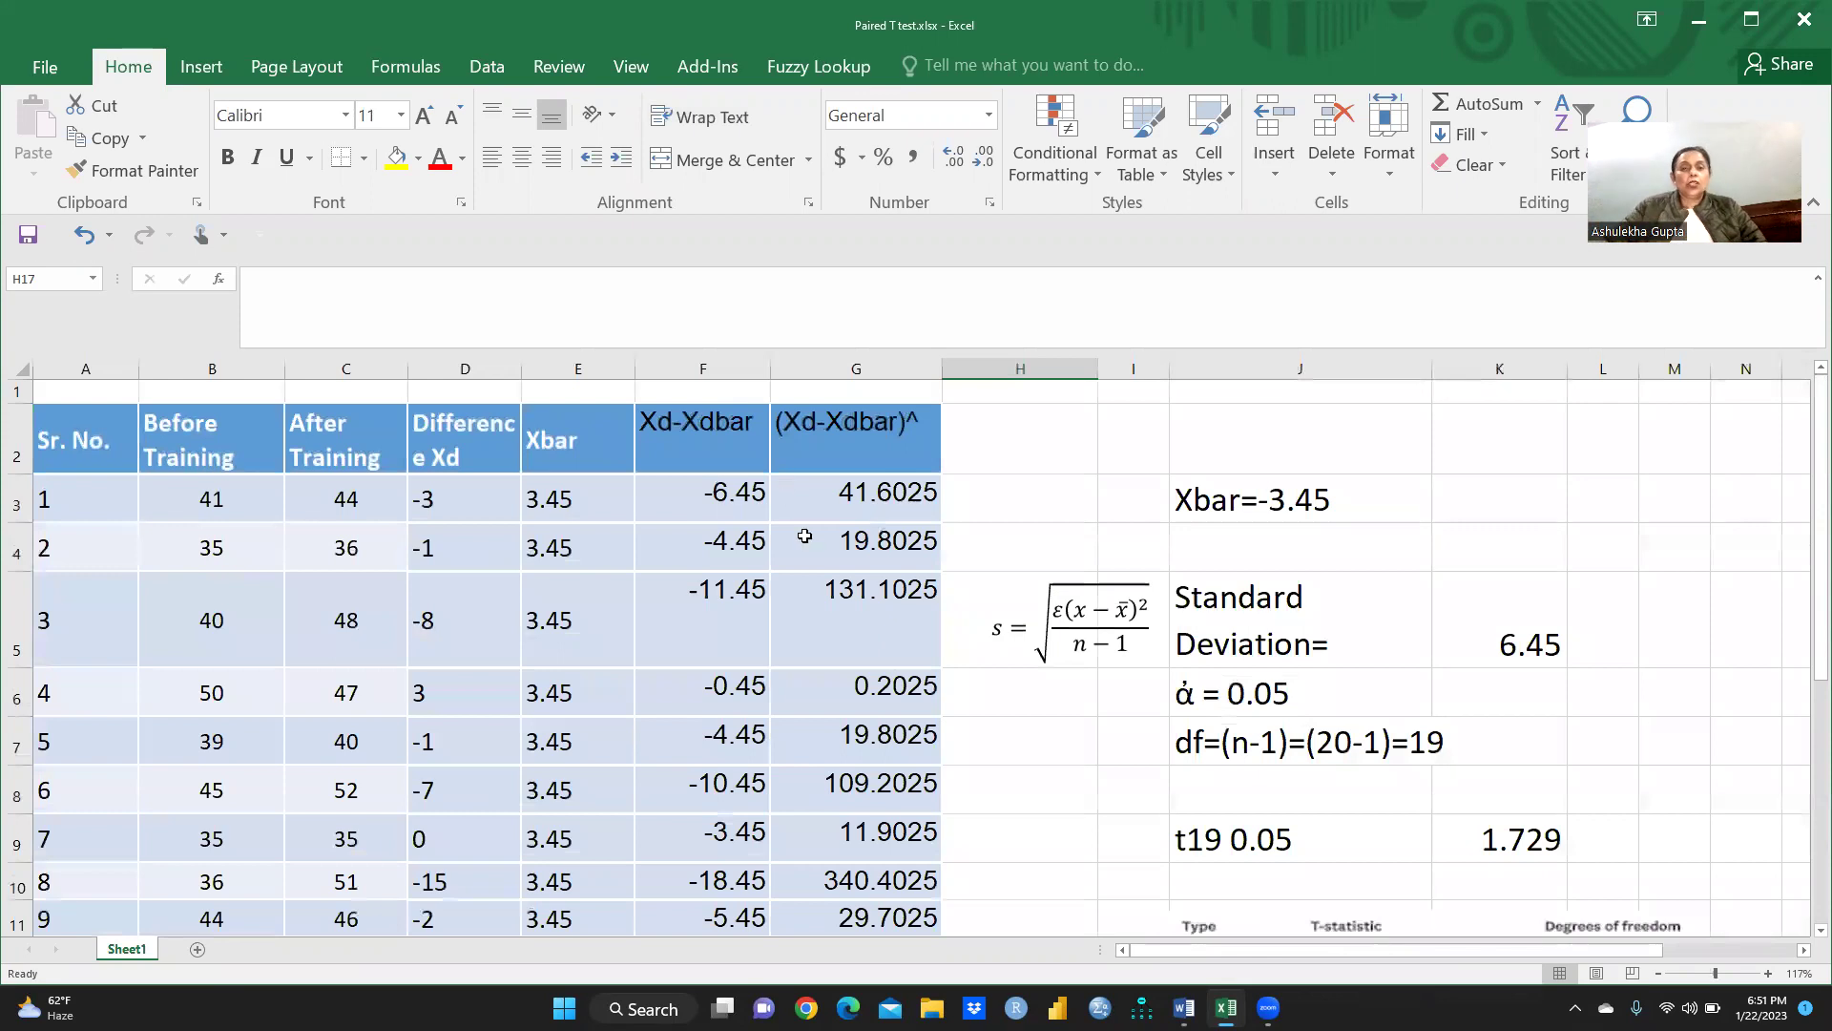
{"action": "scroll", "coordinate": [505, 707], "scroll_direction": "down", "scroll_amount": 3}
{"action": "scroll", "coordinate": [505, 708], "scroll_direction": "down", "scroll_amount": 2}
{"action": "left_click", "coordinate": [461, 663]}
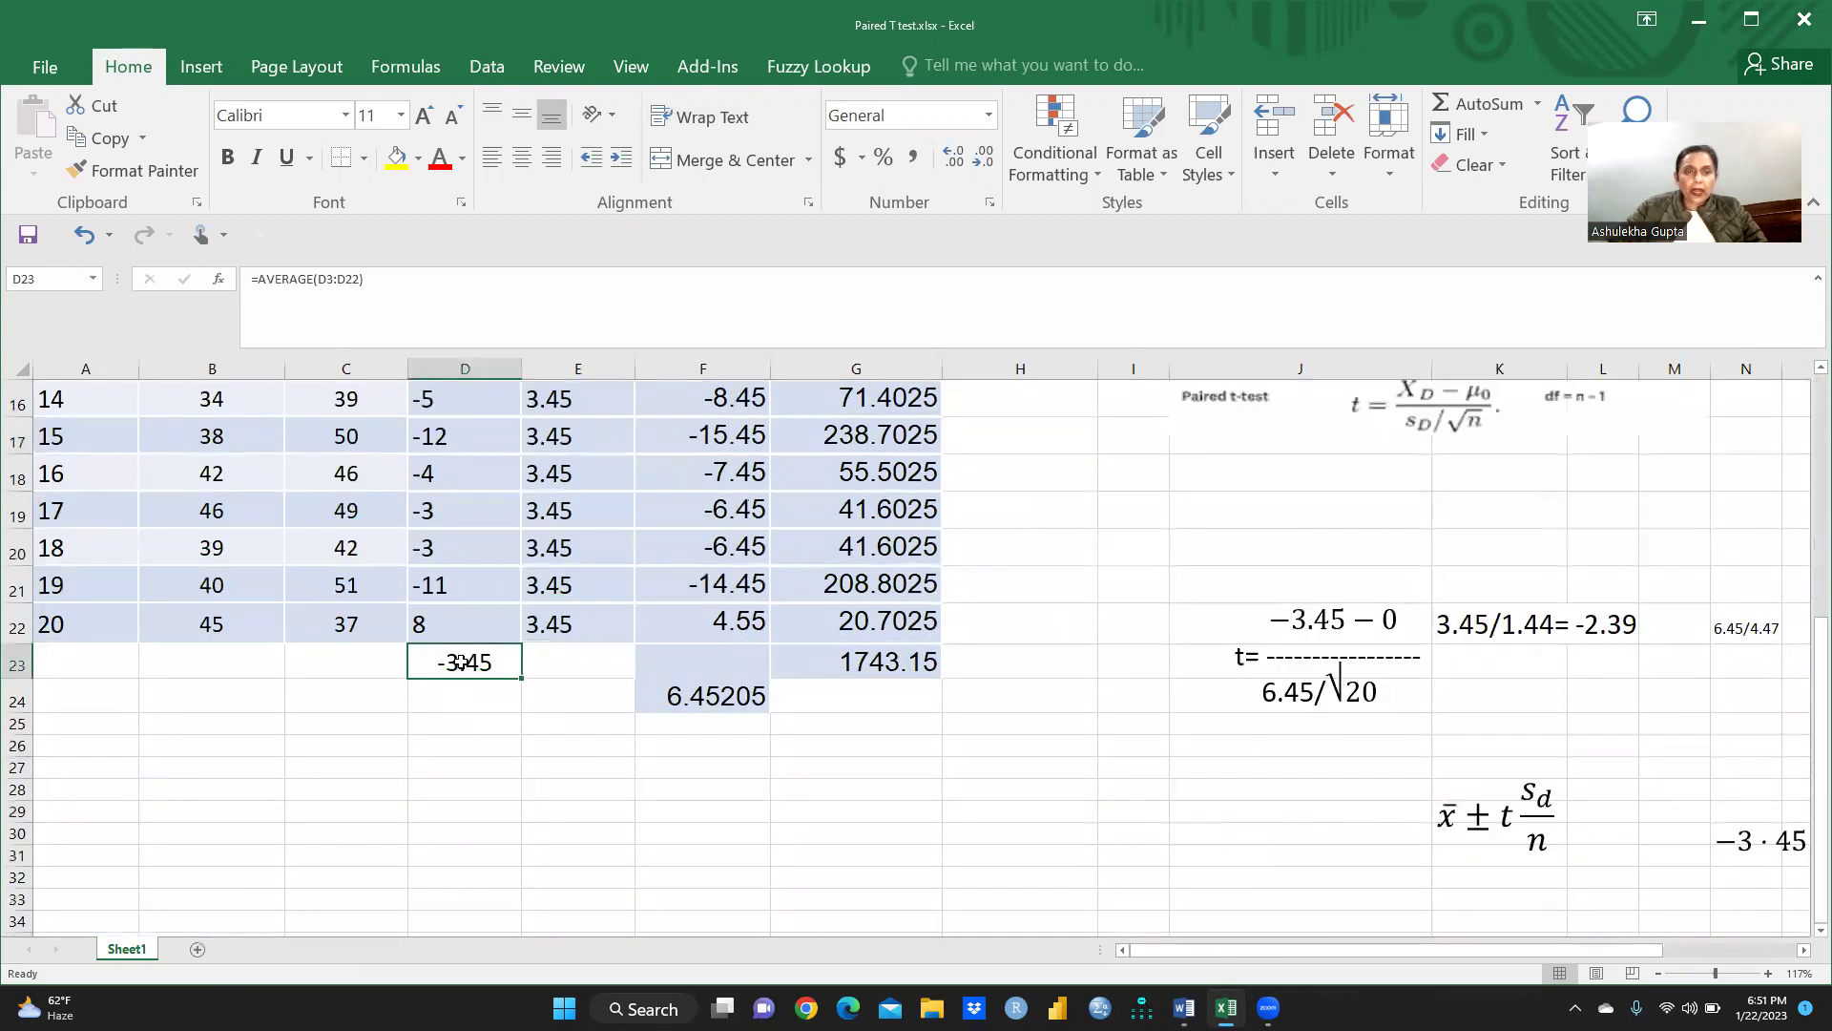
{"action": "key", "text": "Delete"}
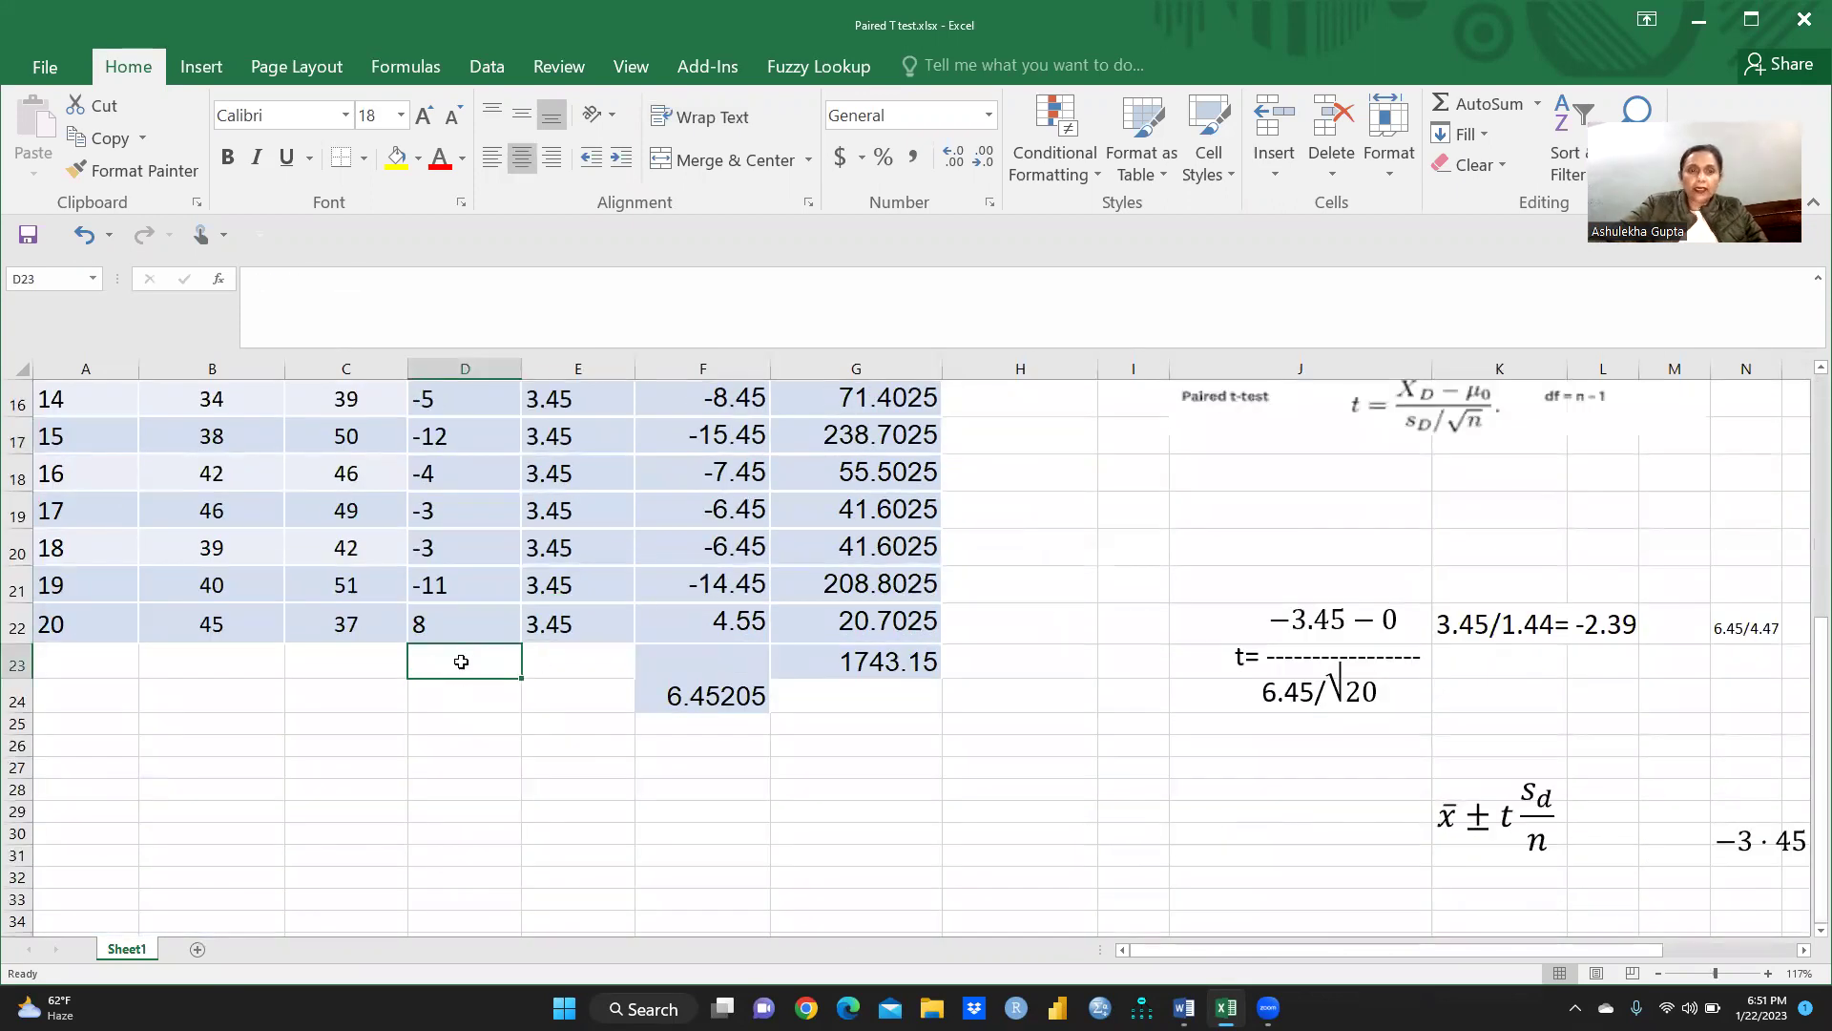
{"action": "type", "text": "="}
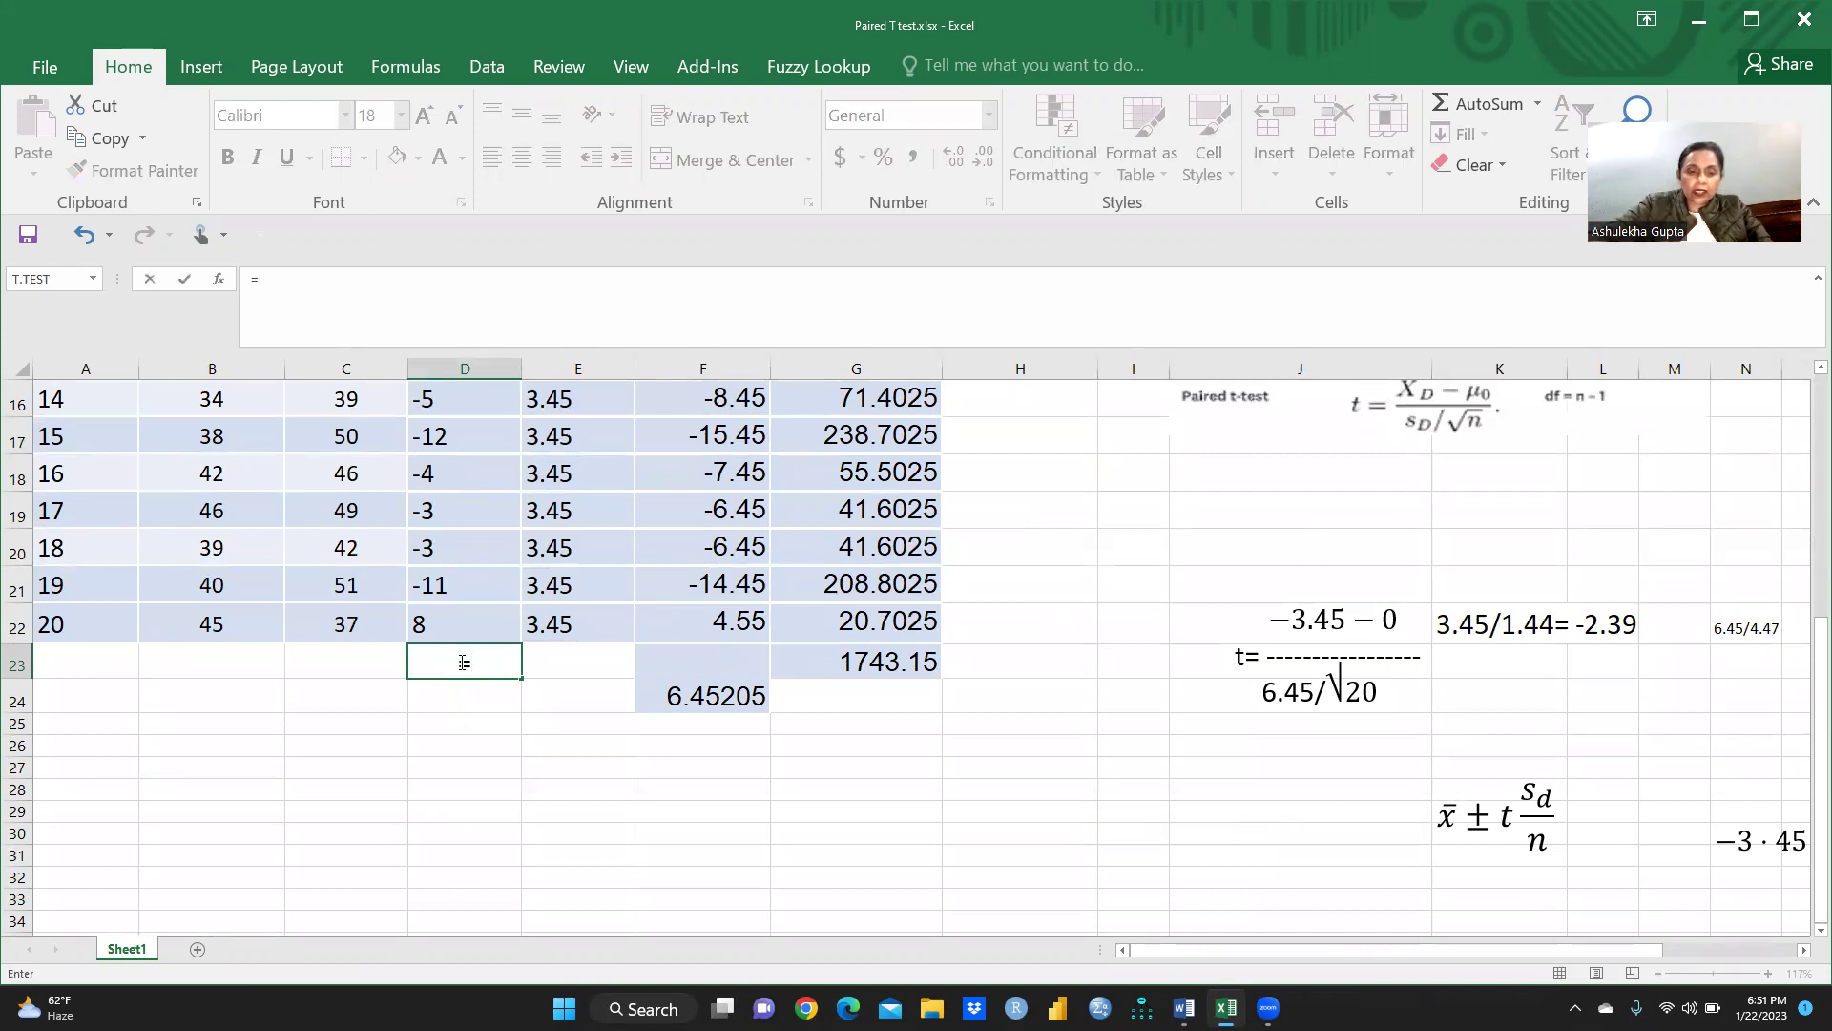
{"action": "type", "text": "ave"}
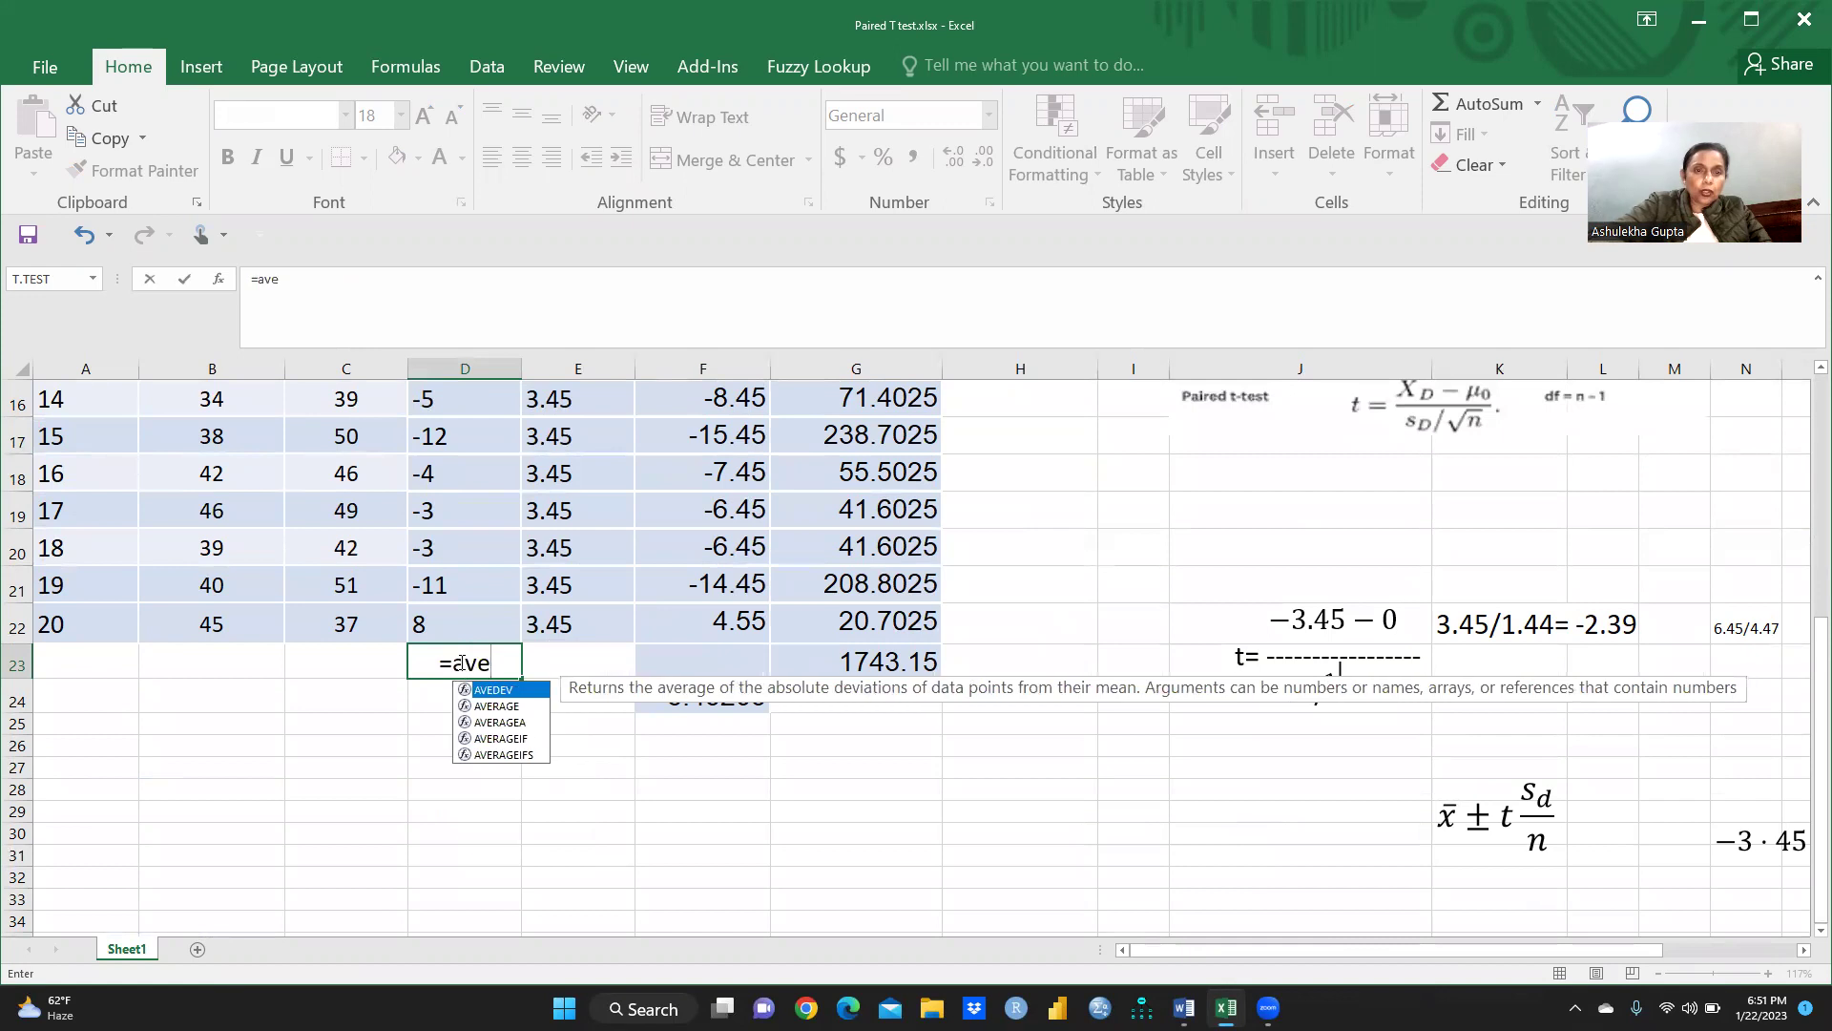
{"action": "left_click", "coordinate": [506, 711]}
{"action": "double_click", "coordinate": [506, 706]}
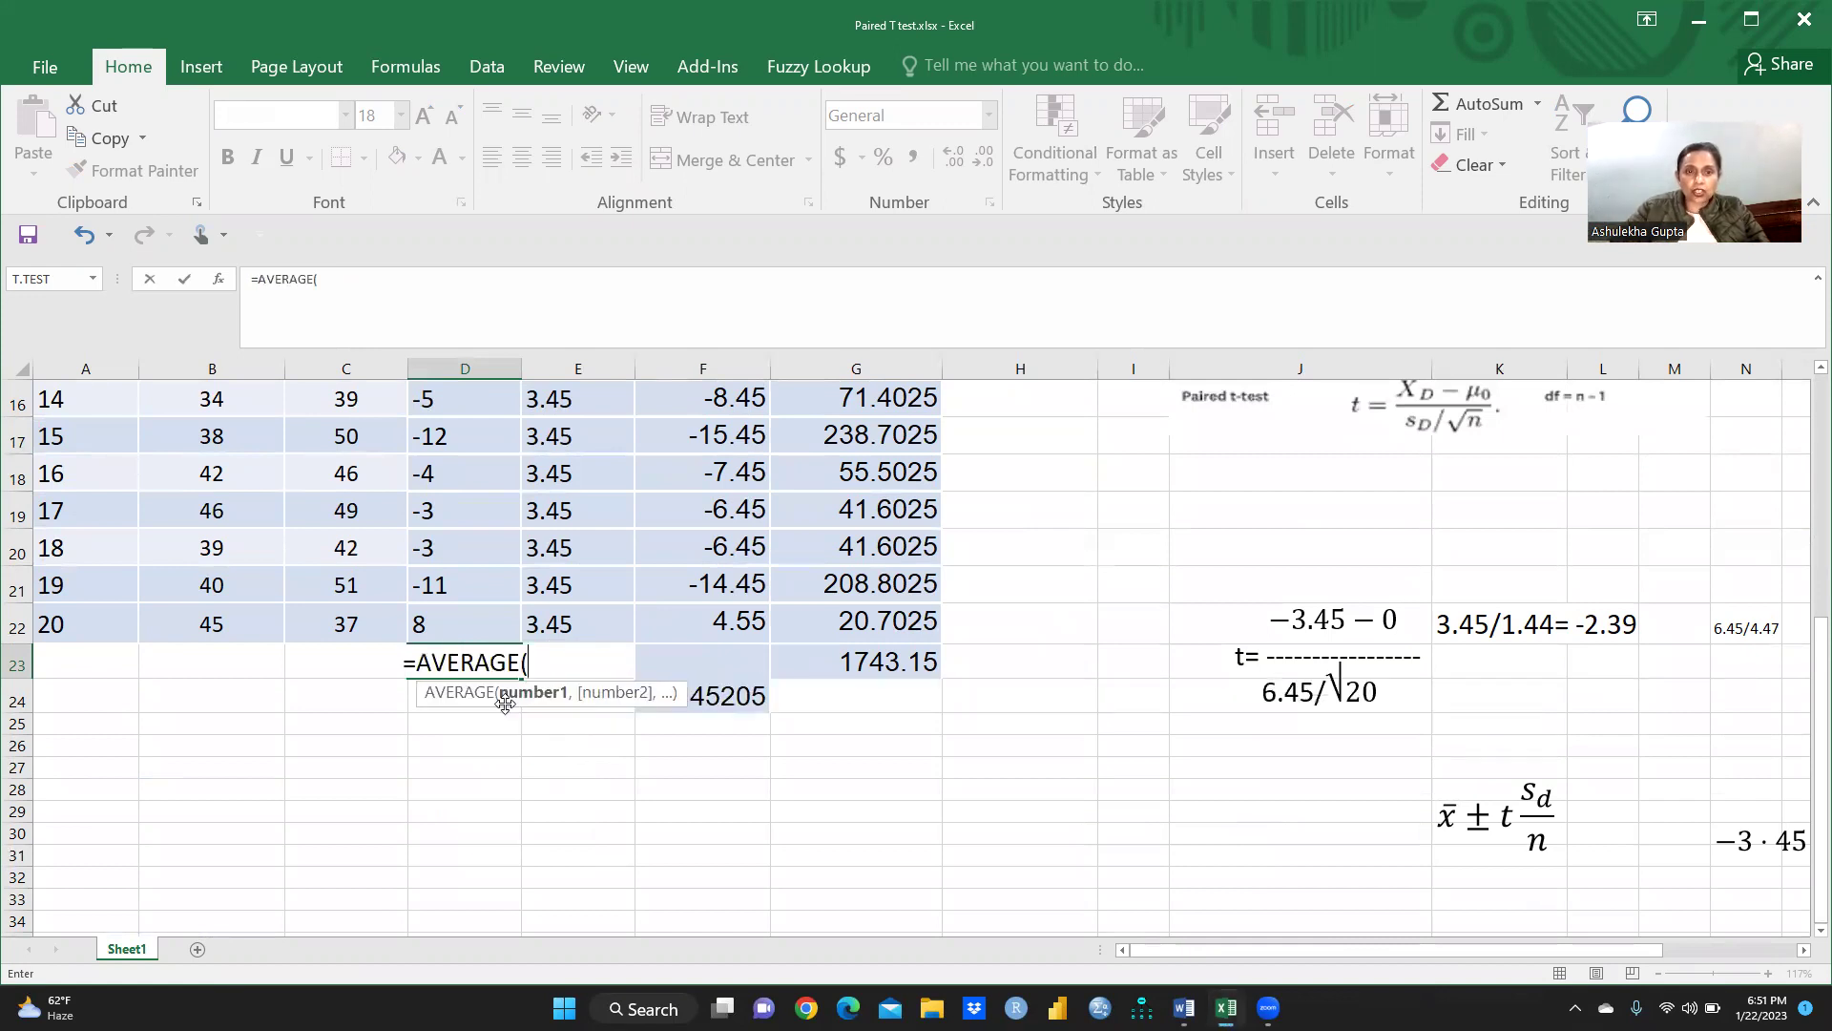
{"action": "scroll", "coordinate": [497, 649], "scroll_direction": "up", "scroll_amount": 5}
{"action": "scroll", "coordinate": [482, 572], "scroll_direction": "up", "scroll_amount": 1}
{"action": "left_click_drag", "start_coordinate": [464, 482], "coordinate": [451, 823]}
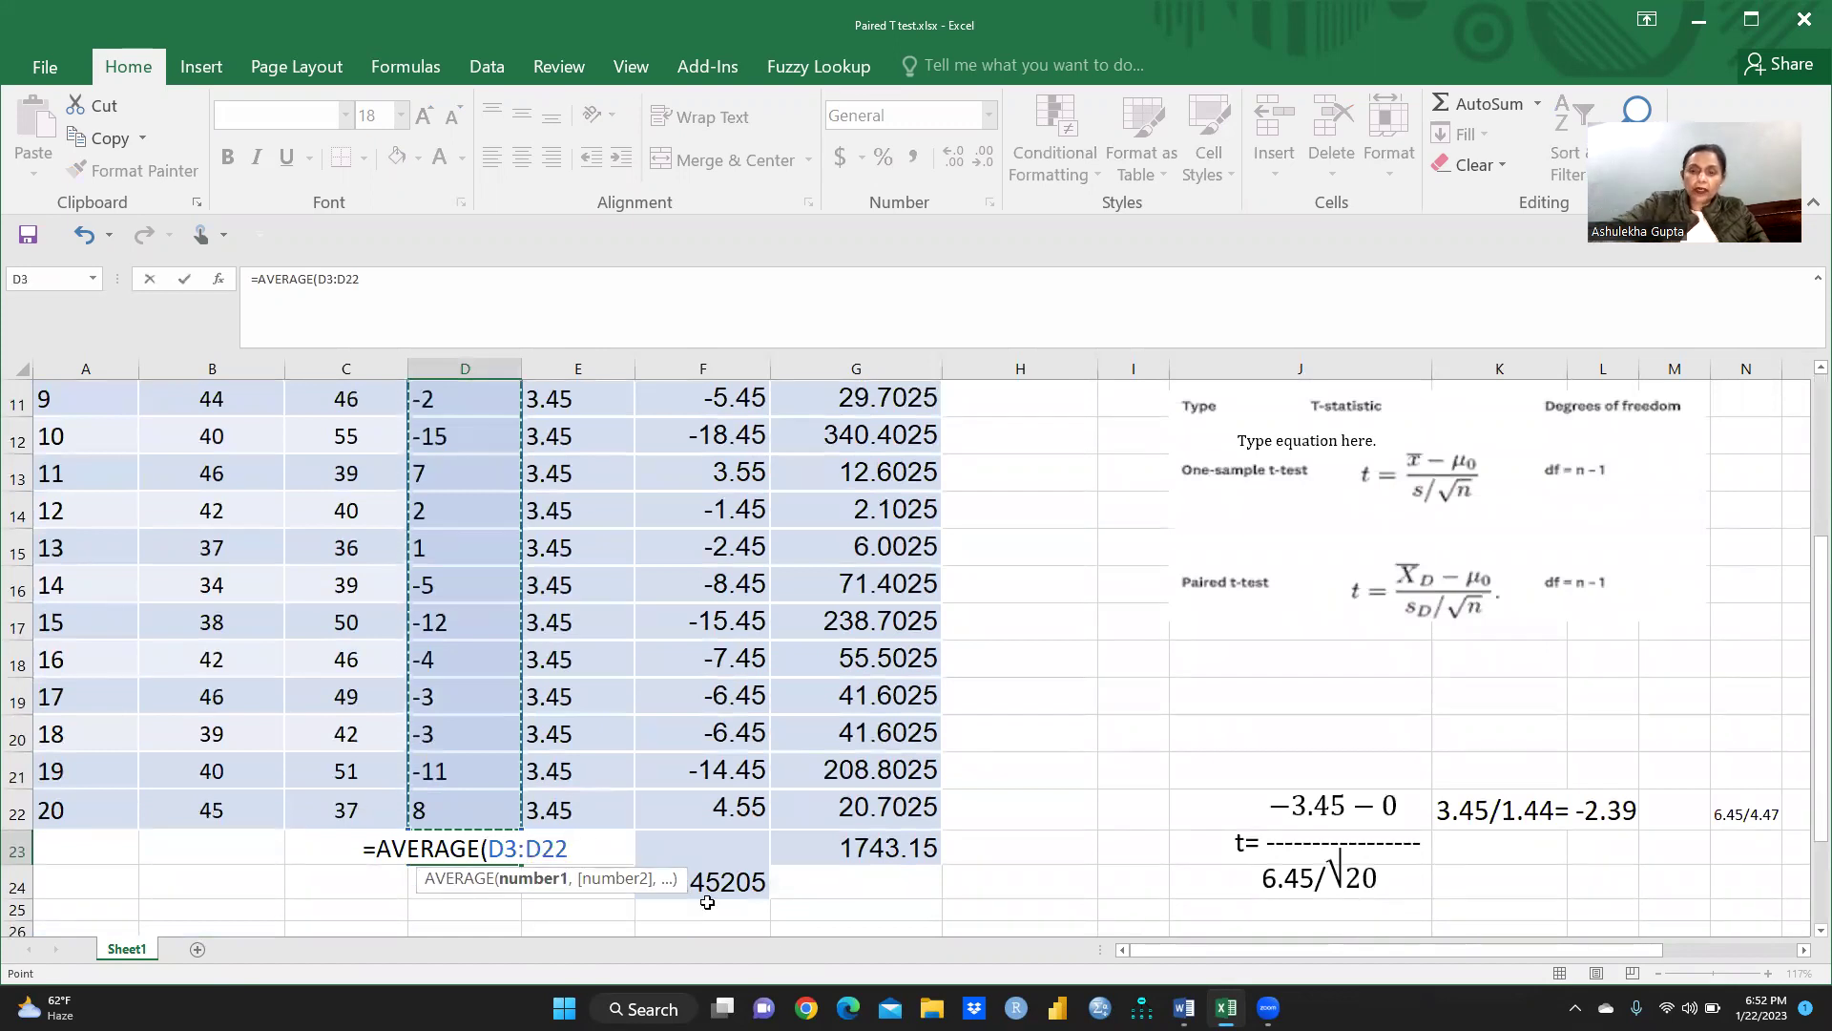
{"action": "type", "text": ")"}
{"action": "key", "text": "Return"}
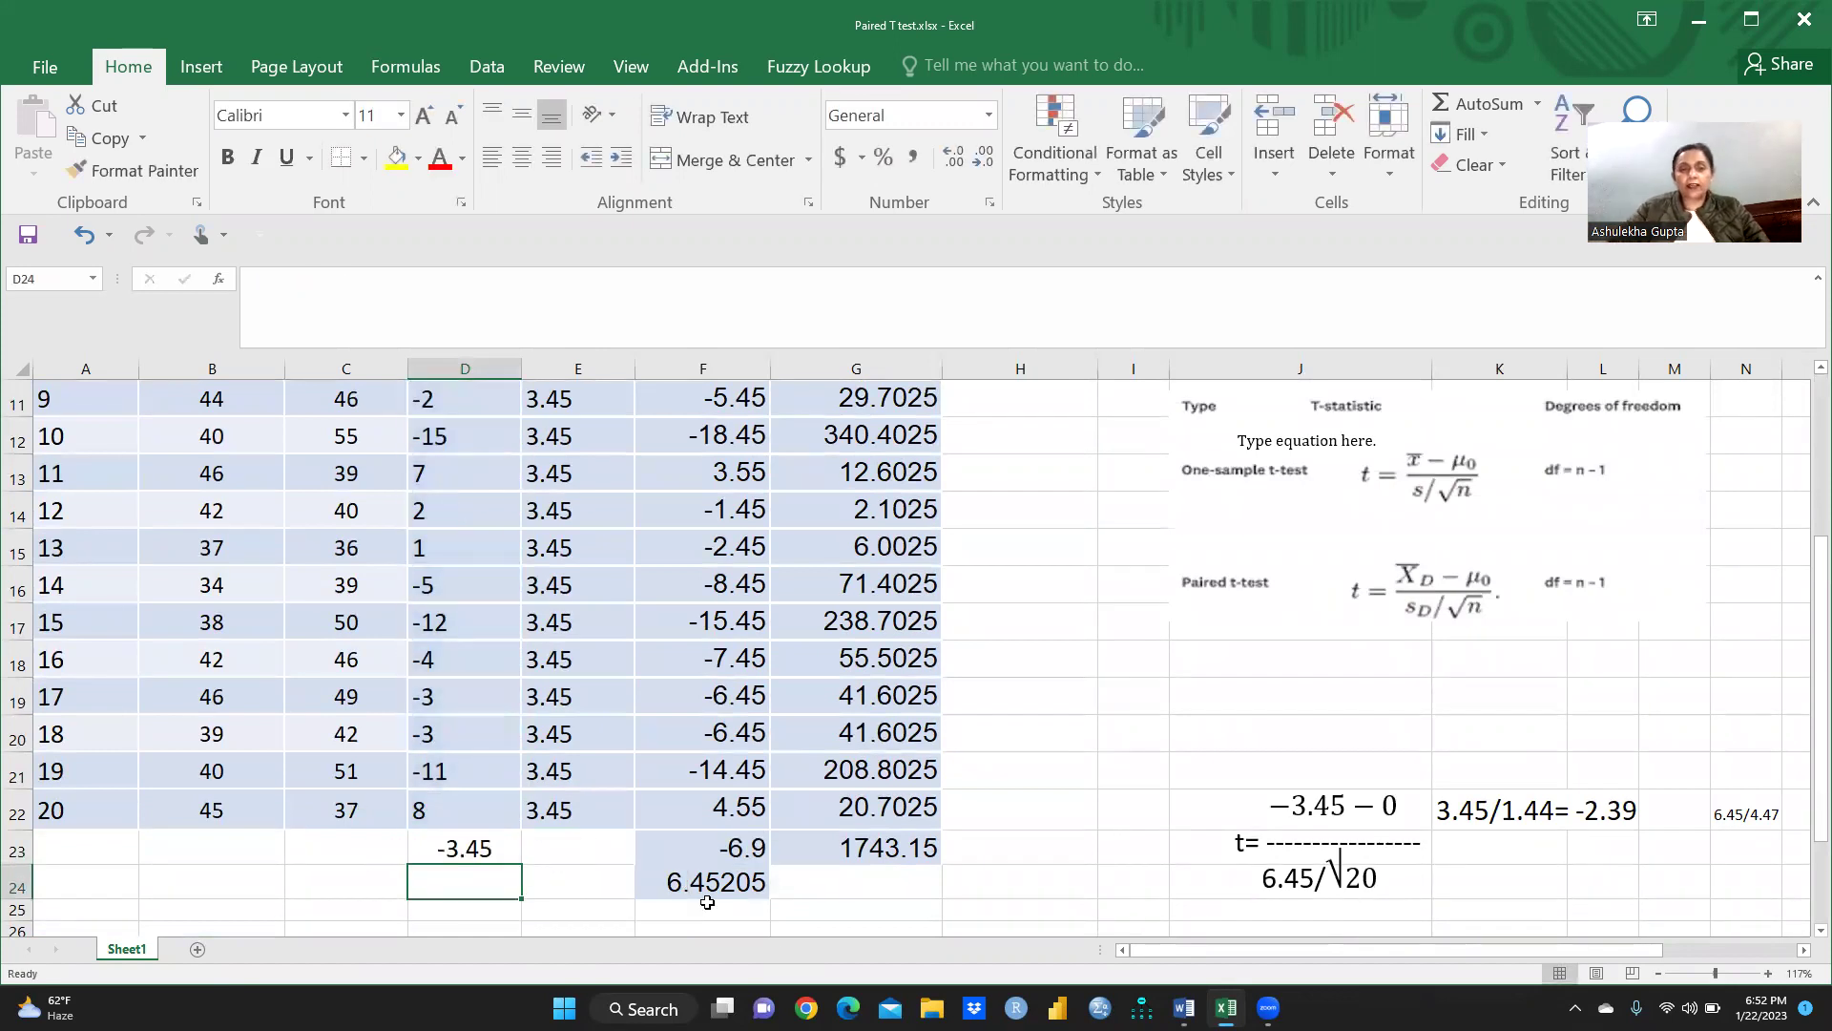
{"action": "left_click", "coordinate": [466, 847]}
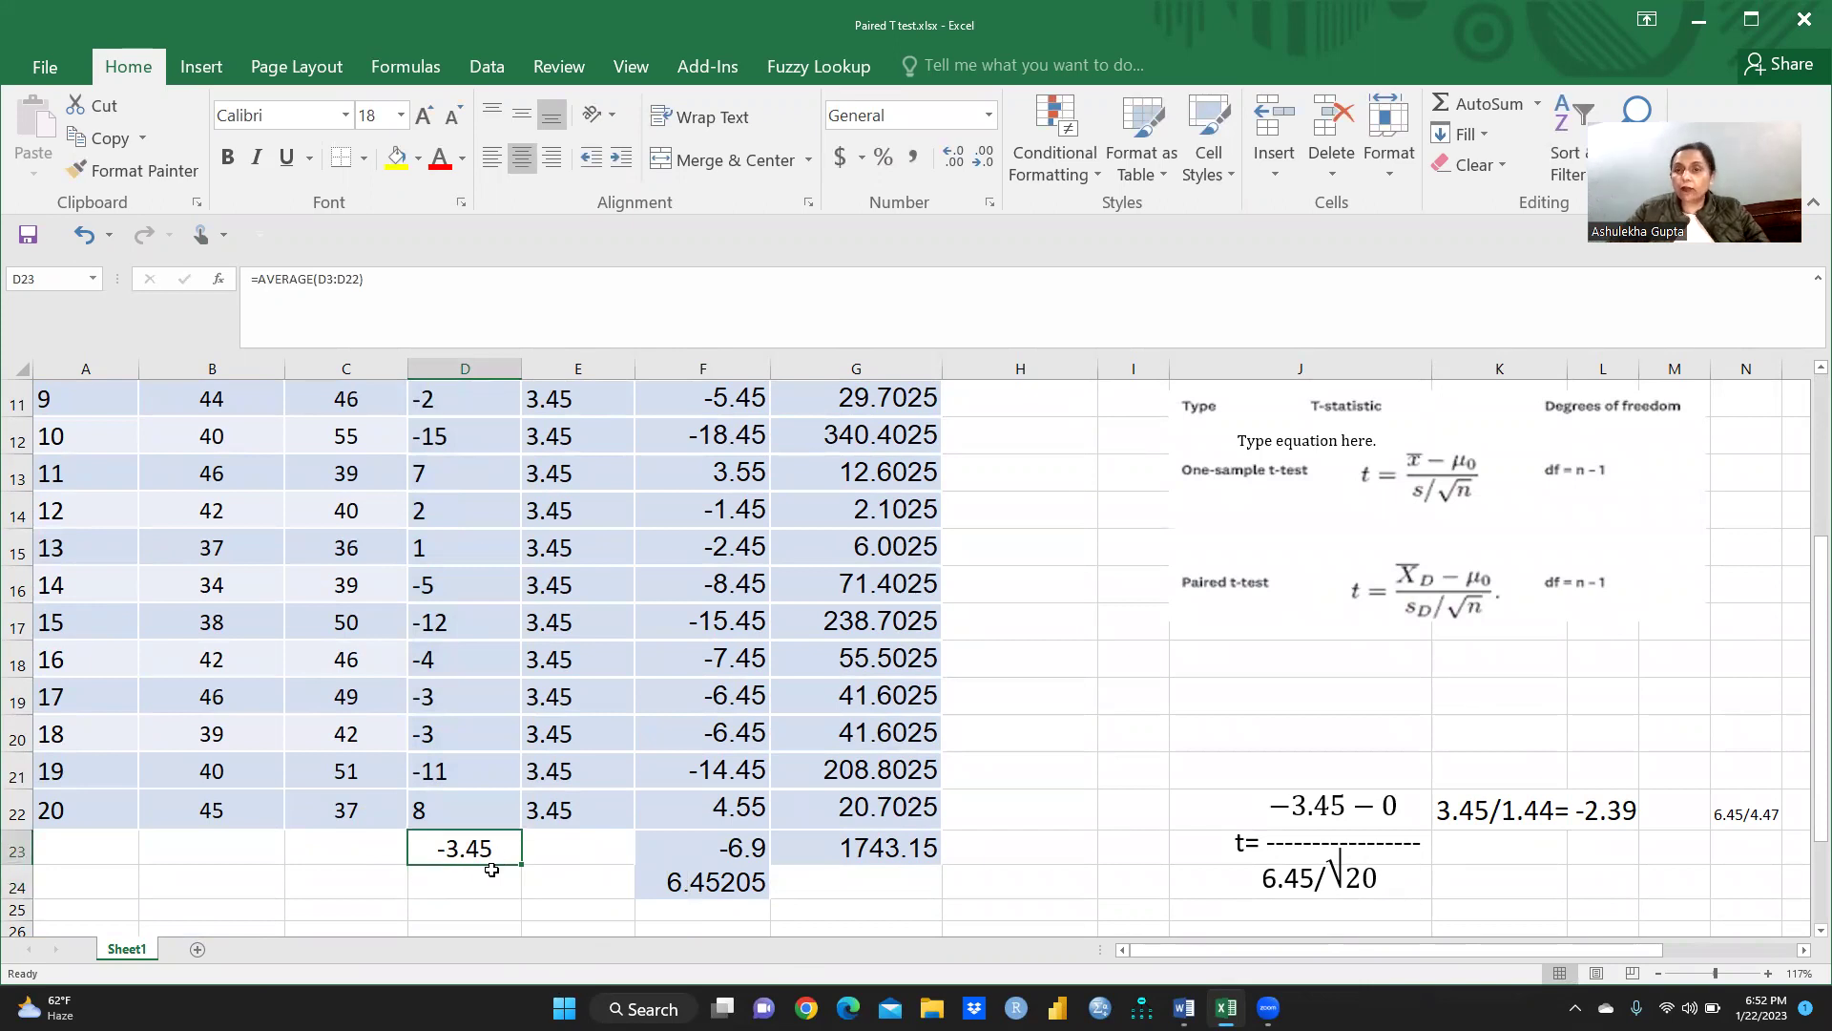
Step: Examine the paired t-test formula alongside the mean difference, the standard deviation and the sample size in the table
{"action": "scroll", "coordinate": [527, 773], "scroll_direction": "up", "scroll_amount": 4}
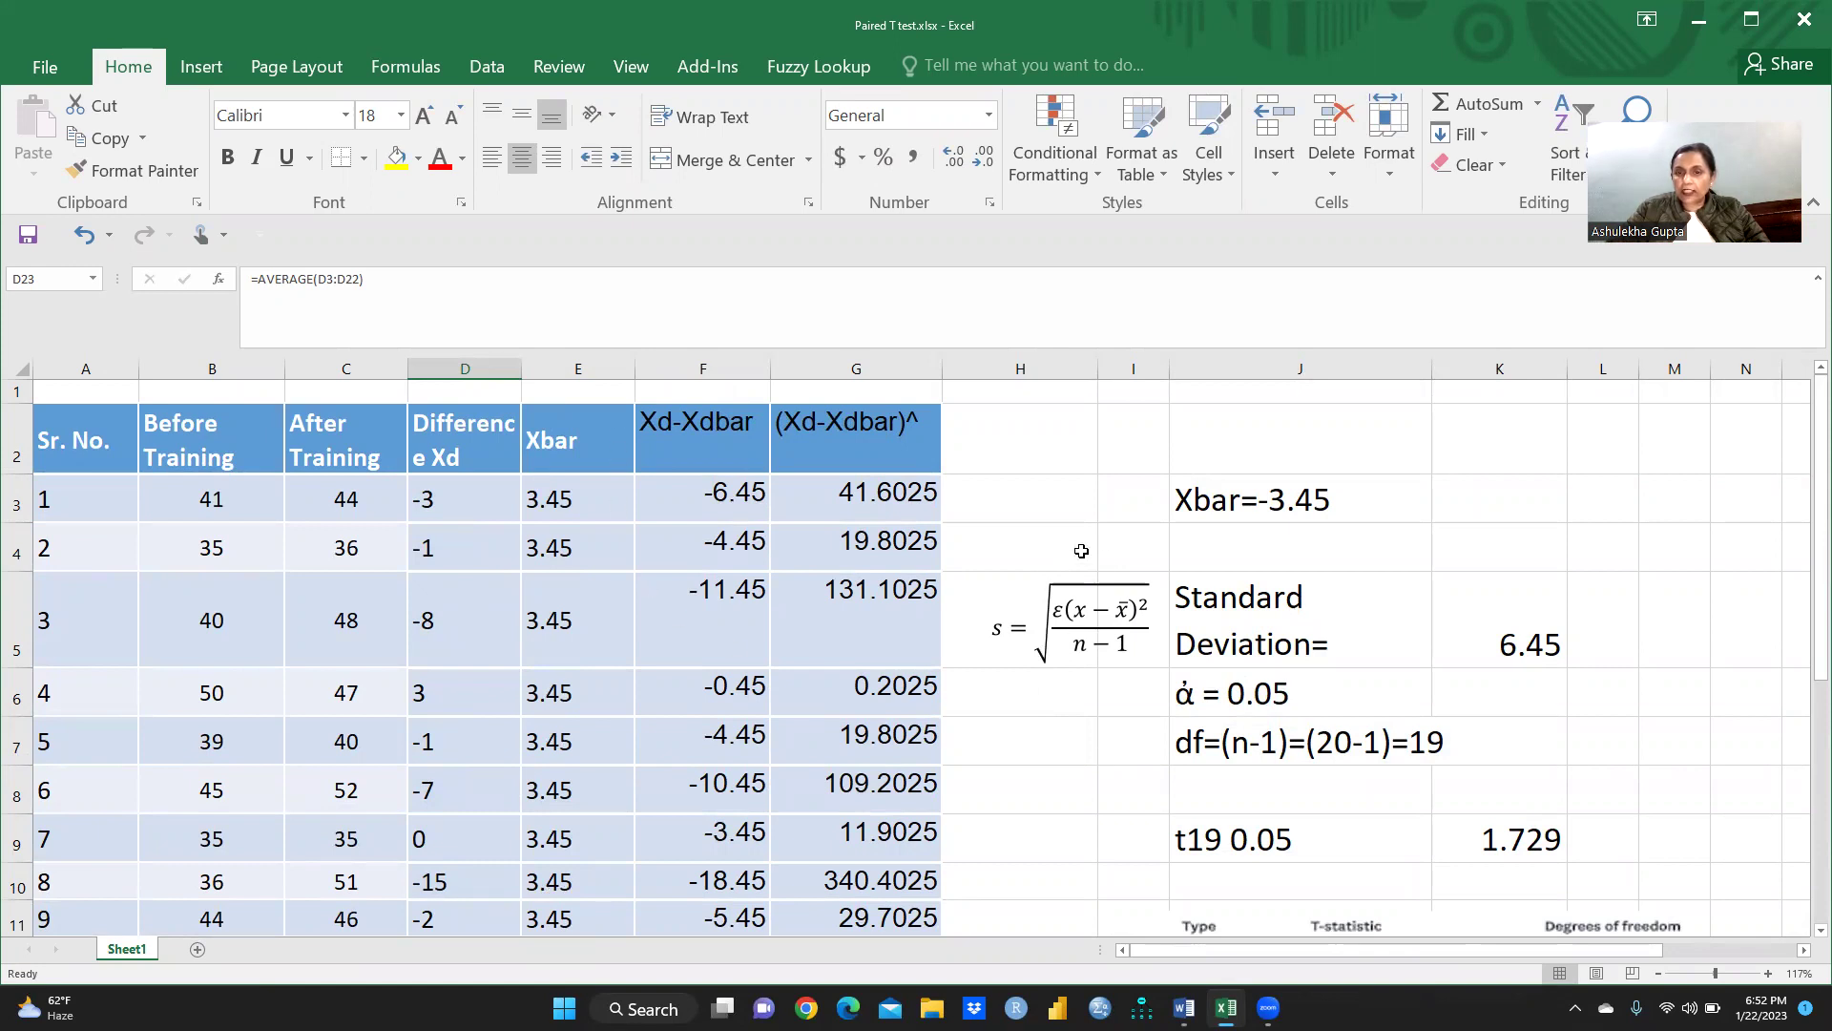
{"action": "scroll", "coordinate": [1234, 632], "scroll_direction": "down", "scroll_amount": 2}
{"action": "scroll", "coordinate": [1229, 673], "scroll_direction": "down", "scroll_amount": 2}
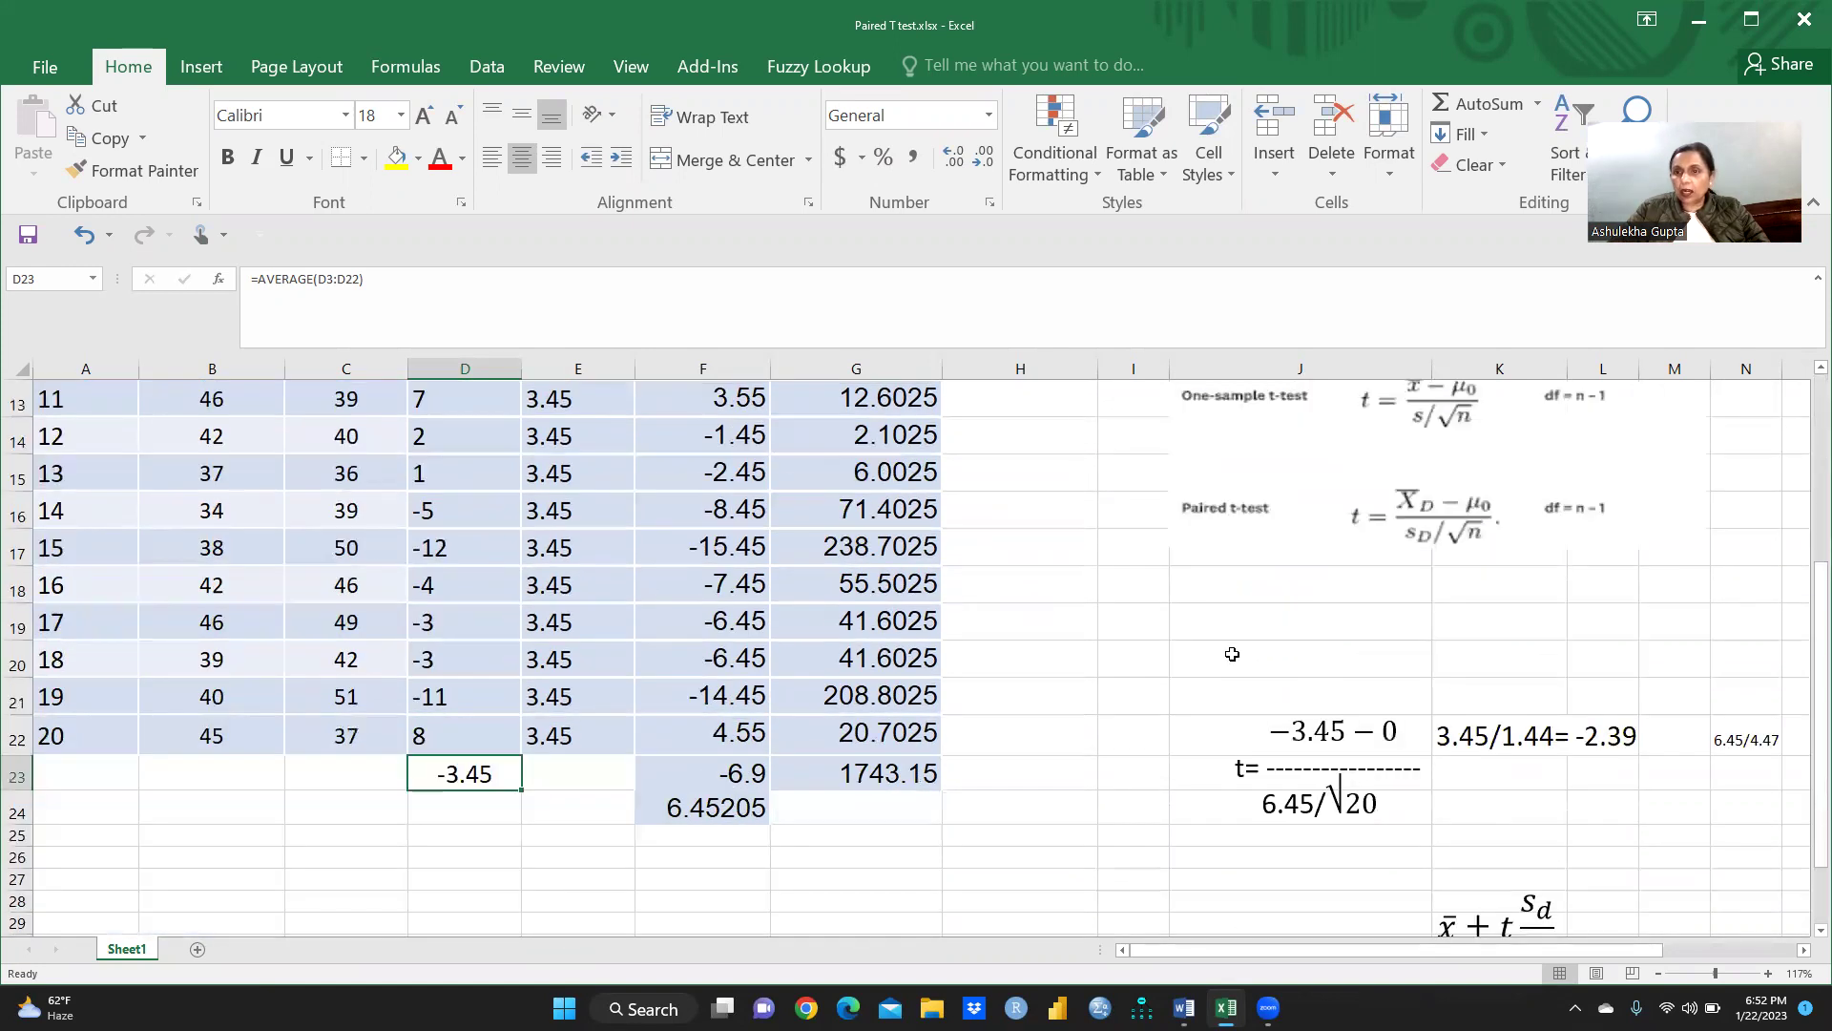
{"action": "left_click", "coordinate": [1401, 535]}
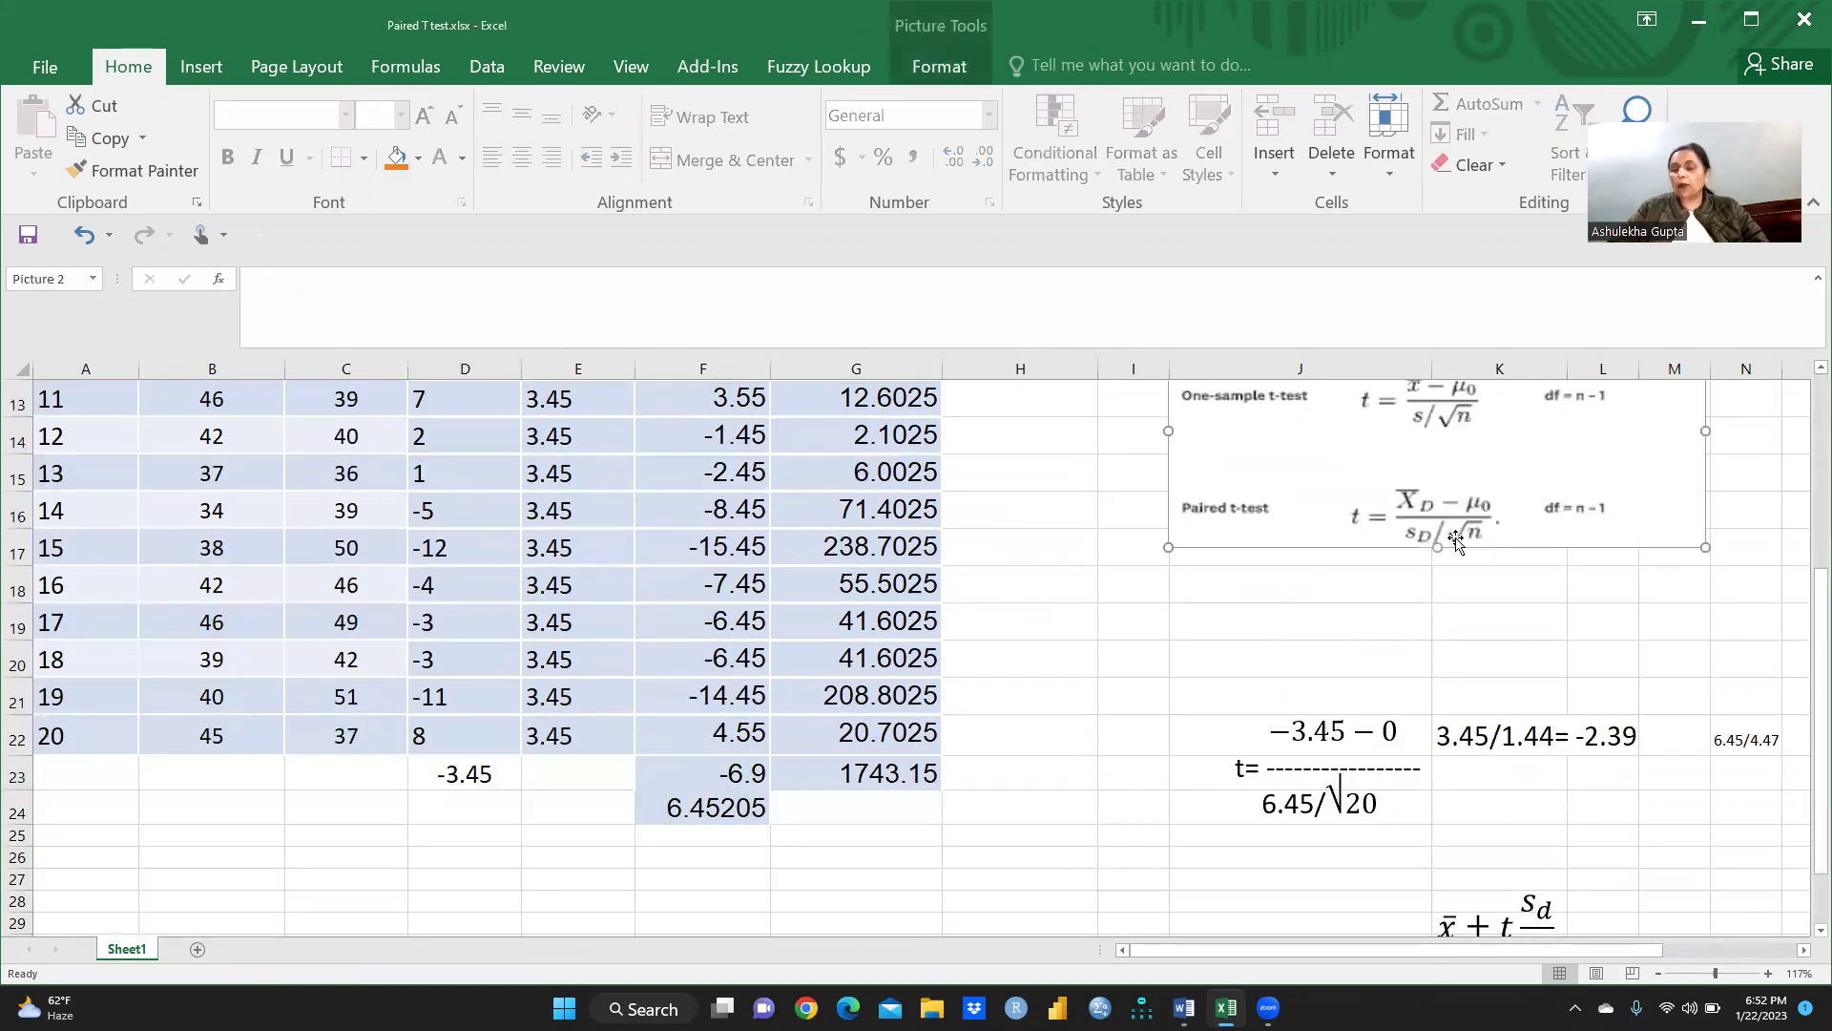
{"action": "left_click", "coordinate": [1341, 589]}
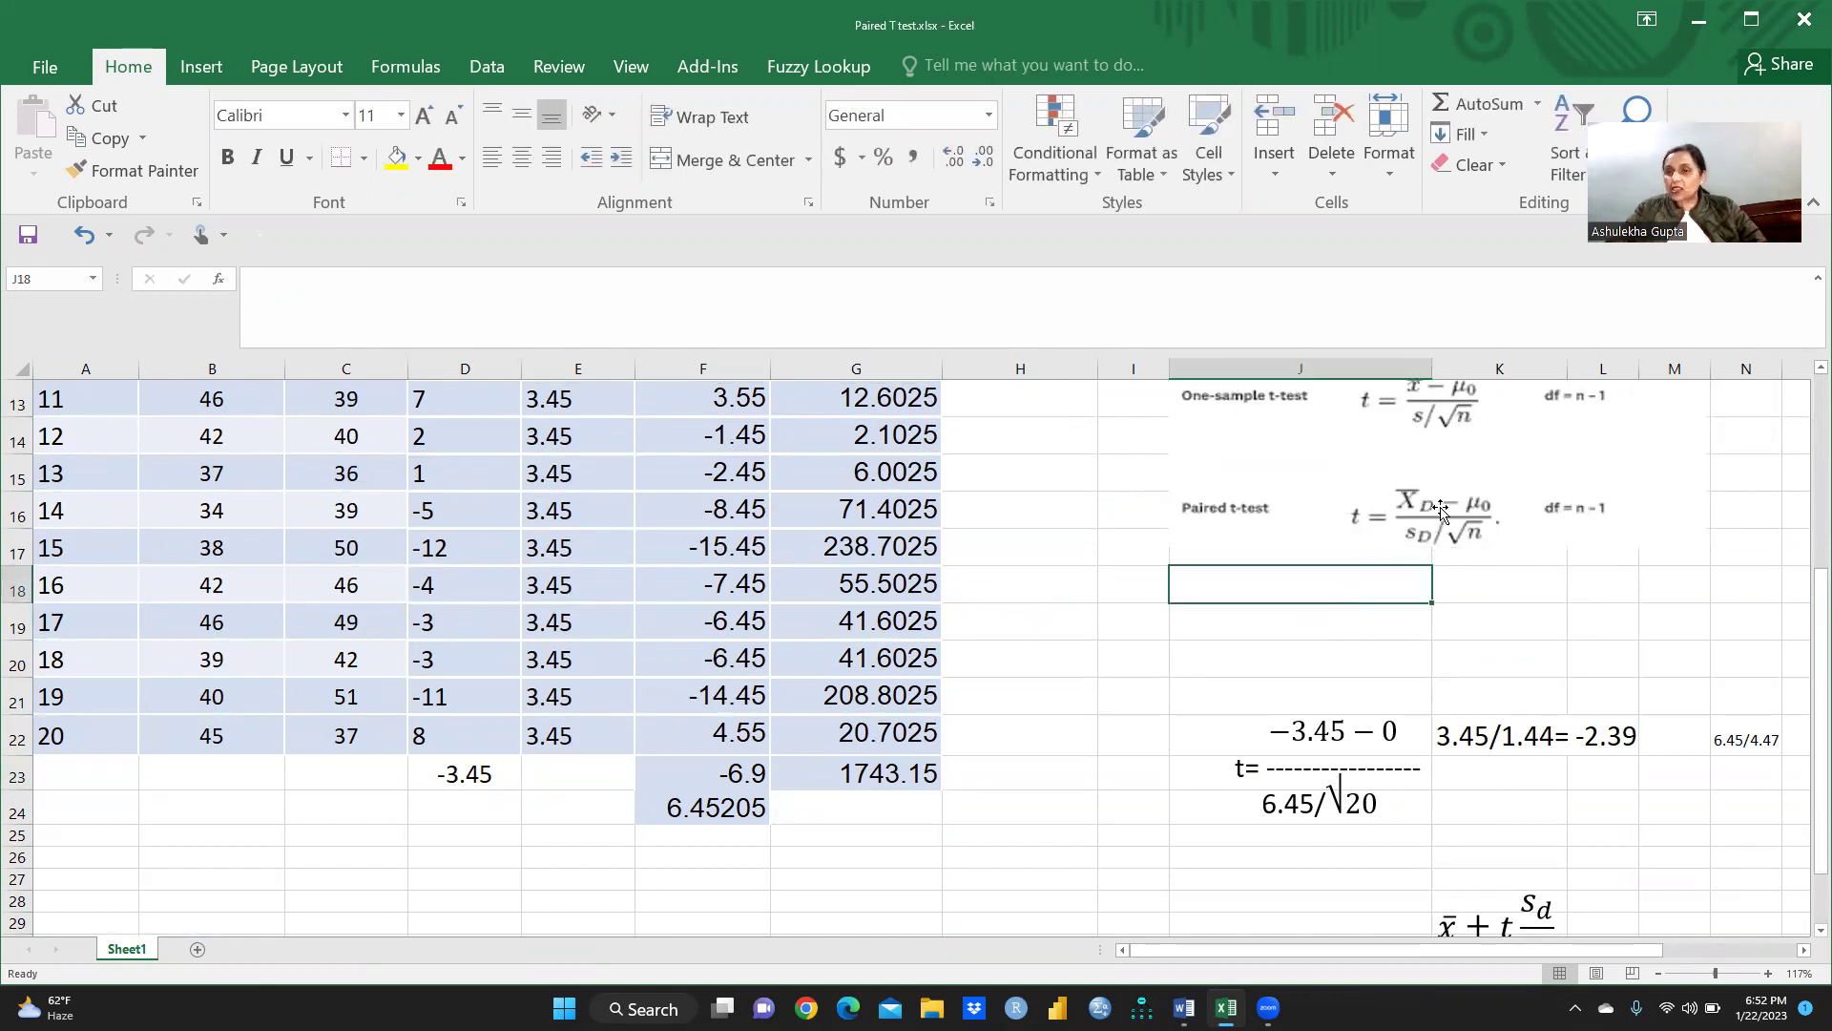
{"action": "scroll", "coordinate": [1038, 470], "scroll_direction": "up", "scroll_amount": 4}
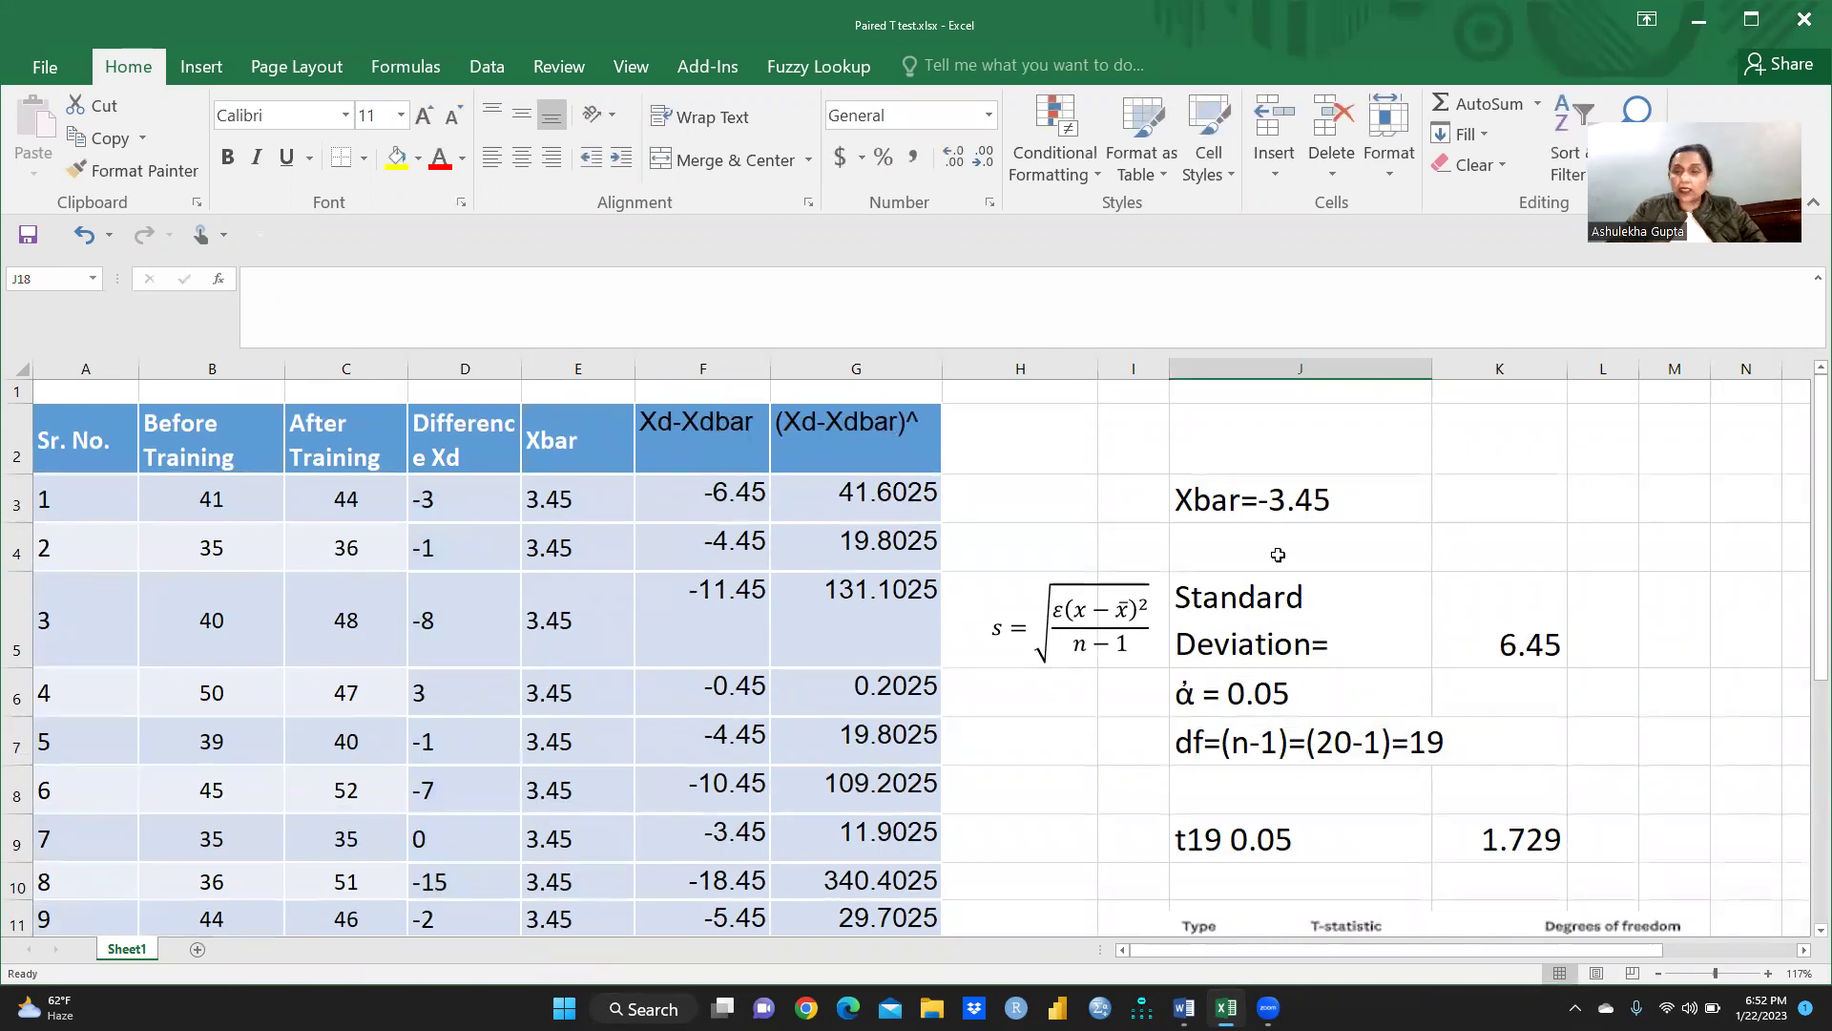
{"action": "scroll", "coordinate": [1278, 556], "scroll_direction": "down", "scroll_amount": 3}
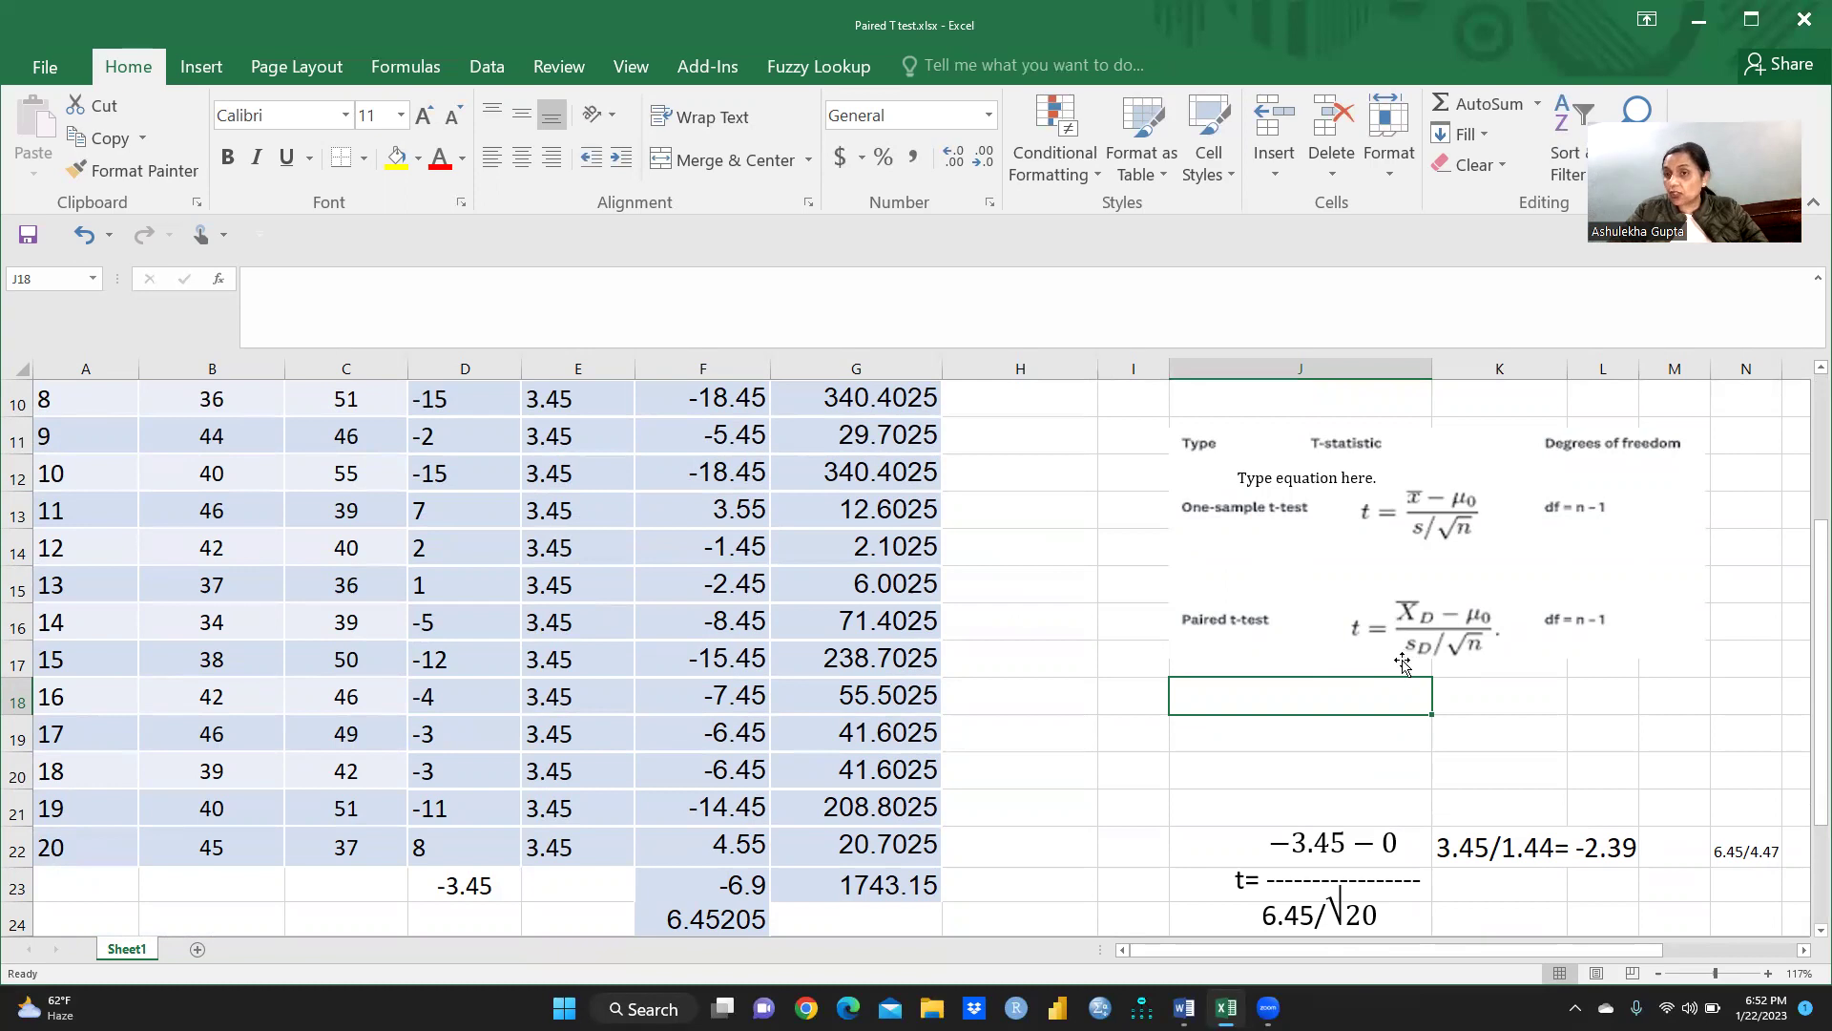
{"action": "scroll", "coordinate": [695, 551], "scroll_direction": "up", "scroll_amount": 3}
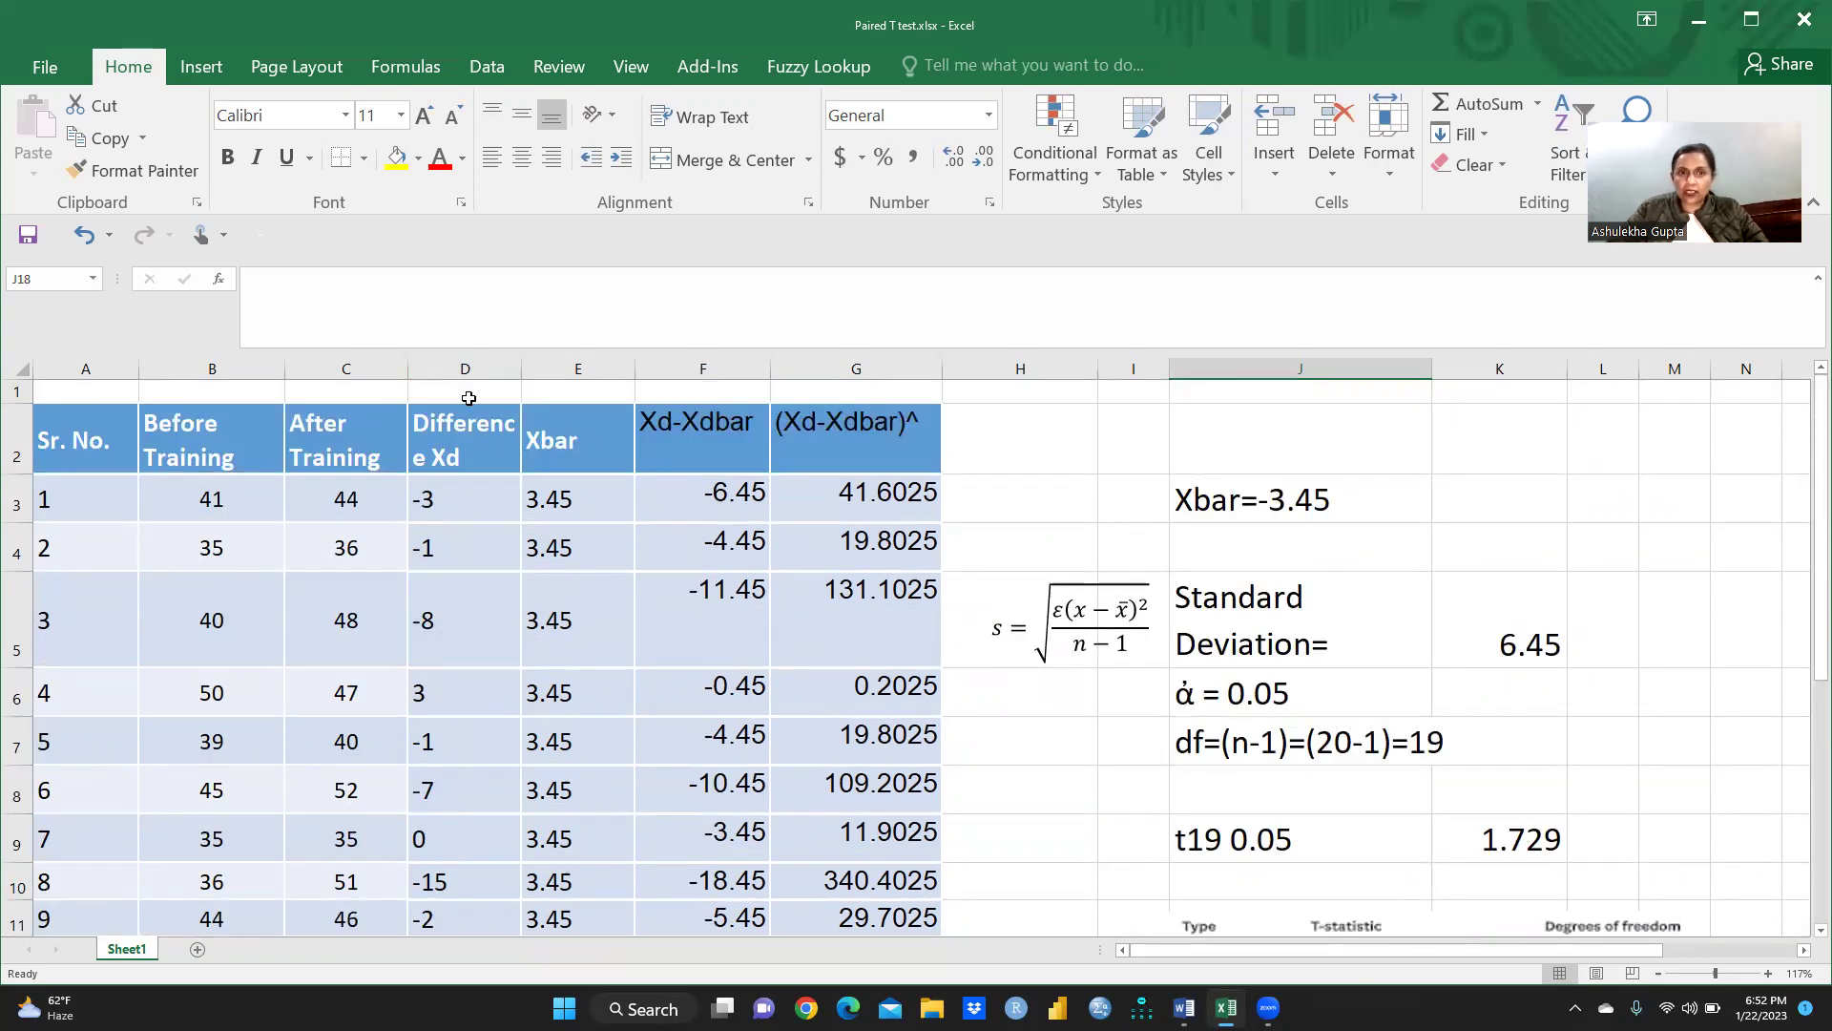
{"action": "scroll", "coordinate": [1384, 659], "scroll_direction": "down", "scroll_amount": 3}
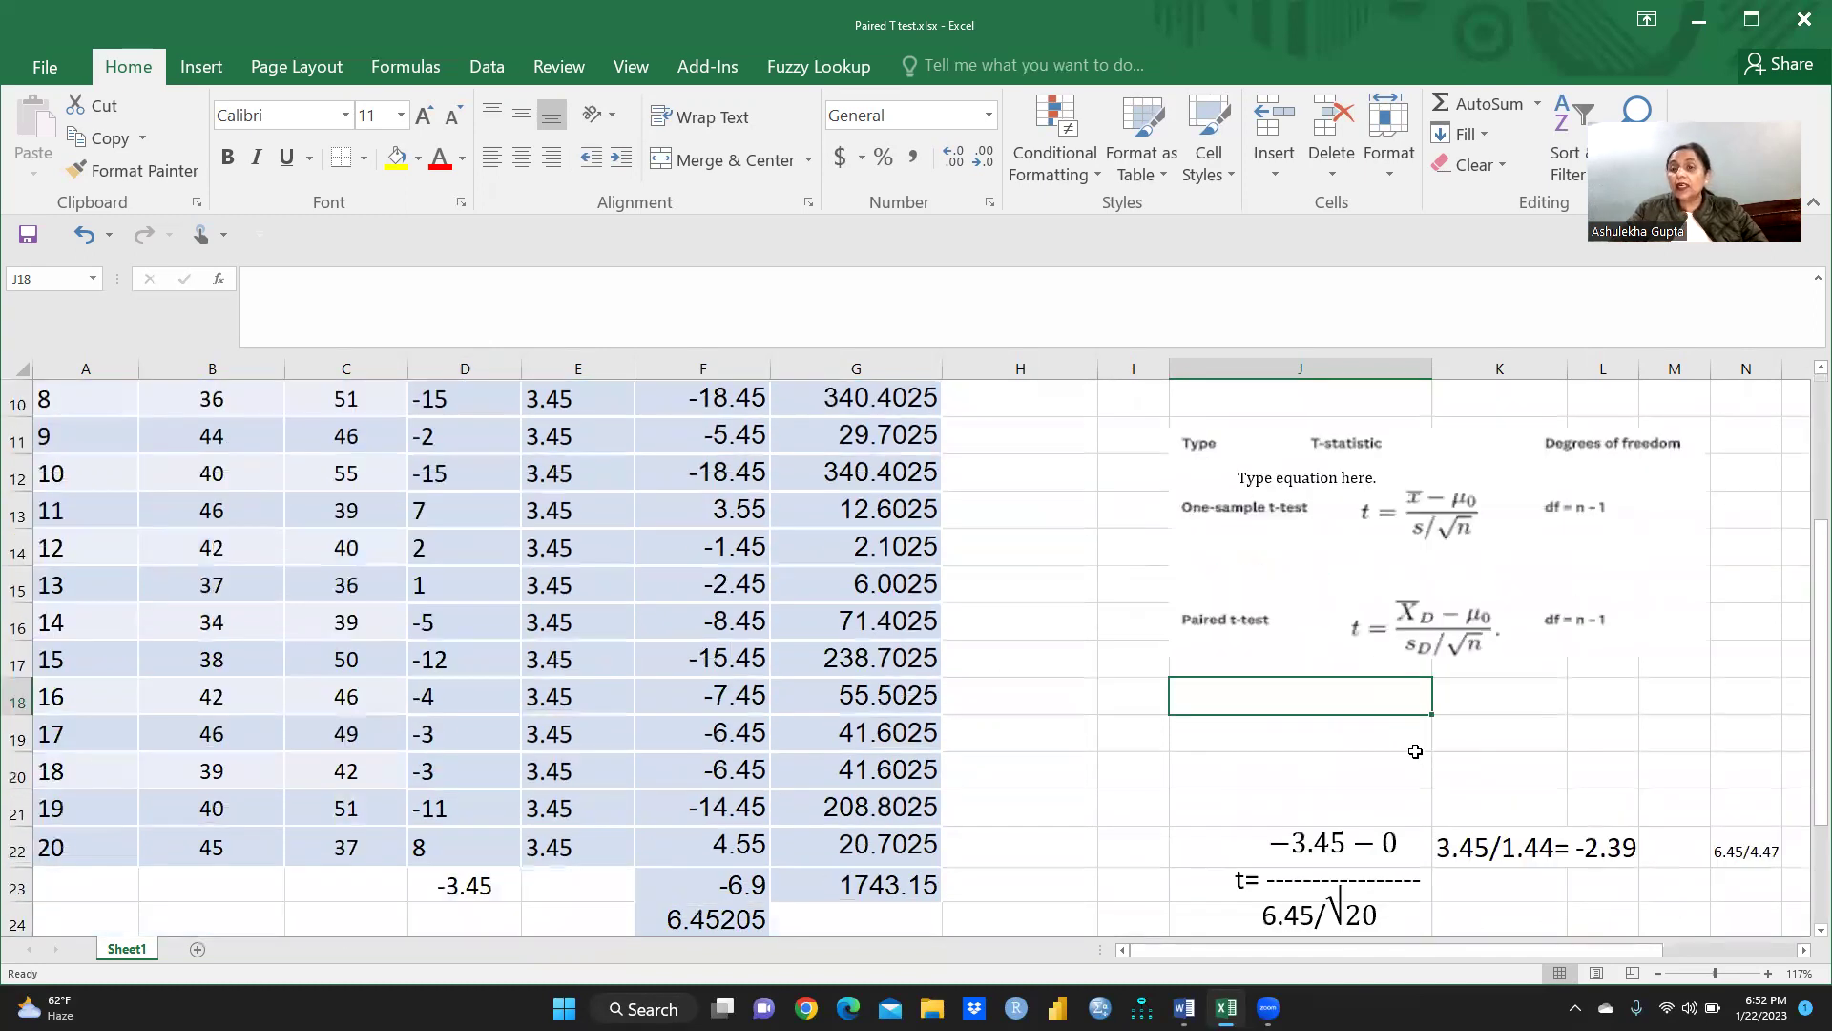
{"action": "scroll", "coordinate": [1415, 751], "scroll_direction": "down", "scroll_amount": 1}
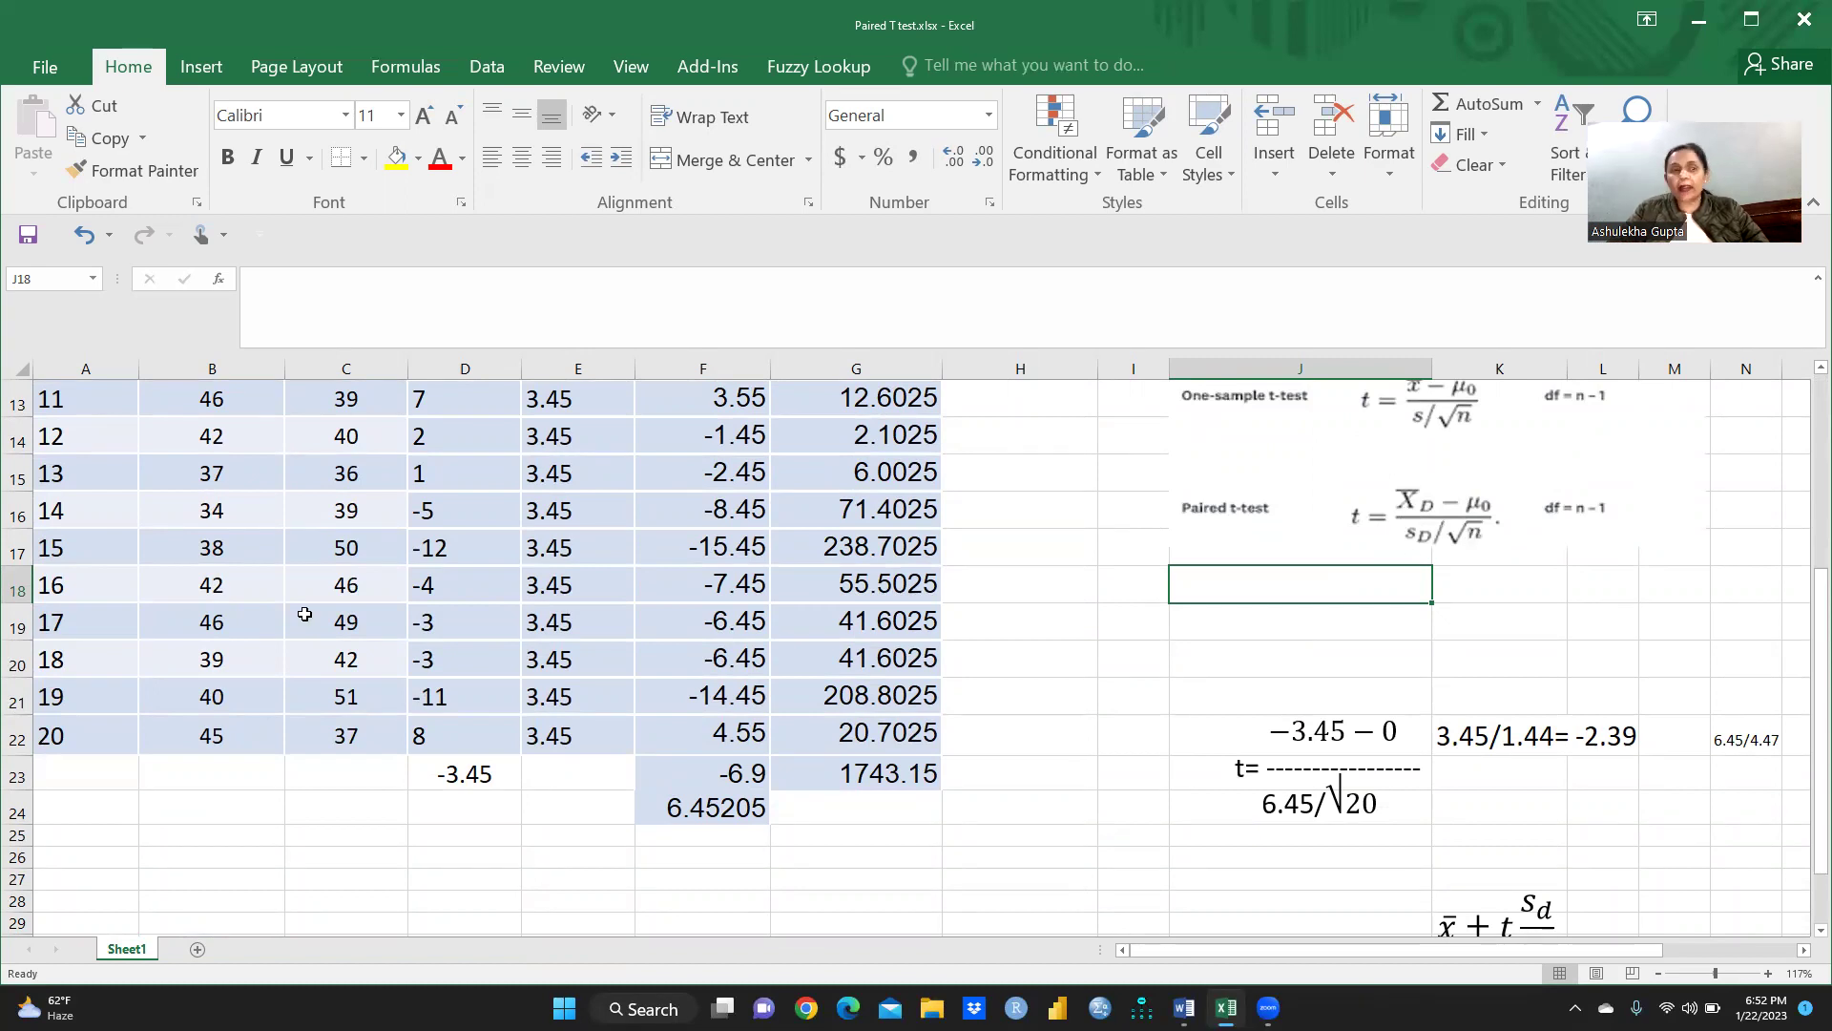
{"action": "left_click", "coordinate": [58, 733]}
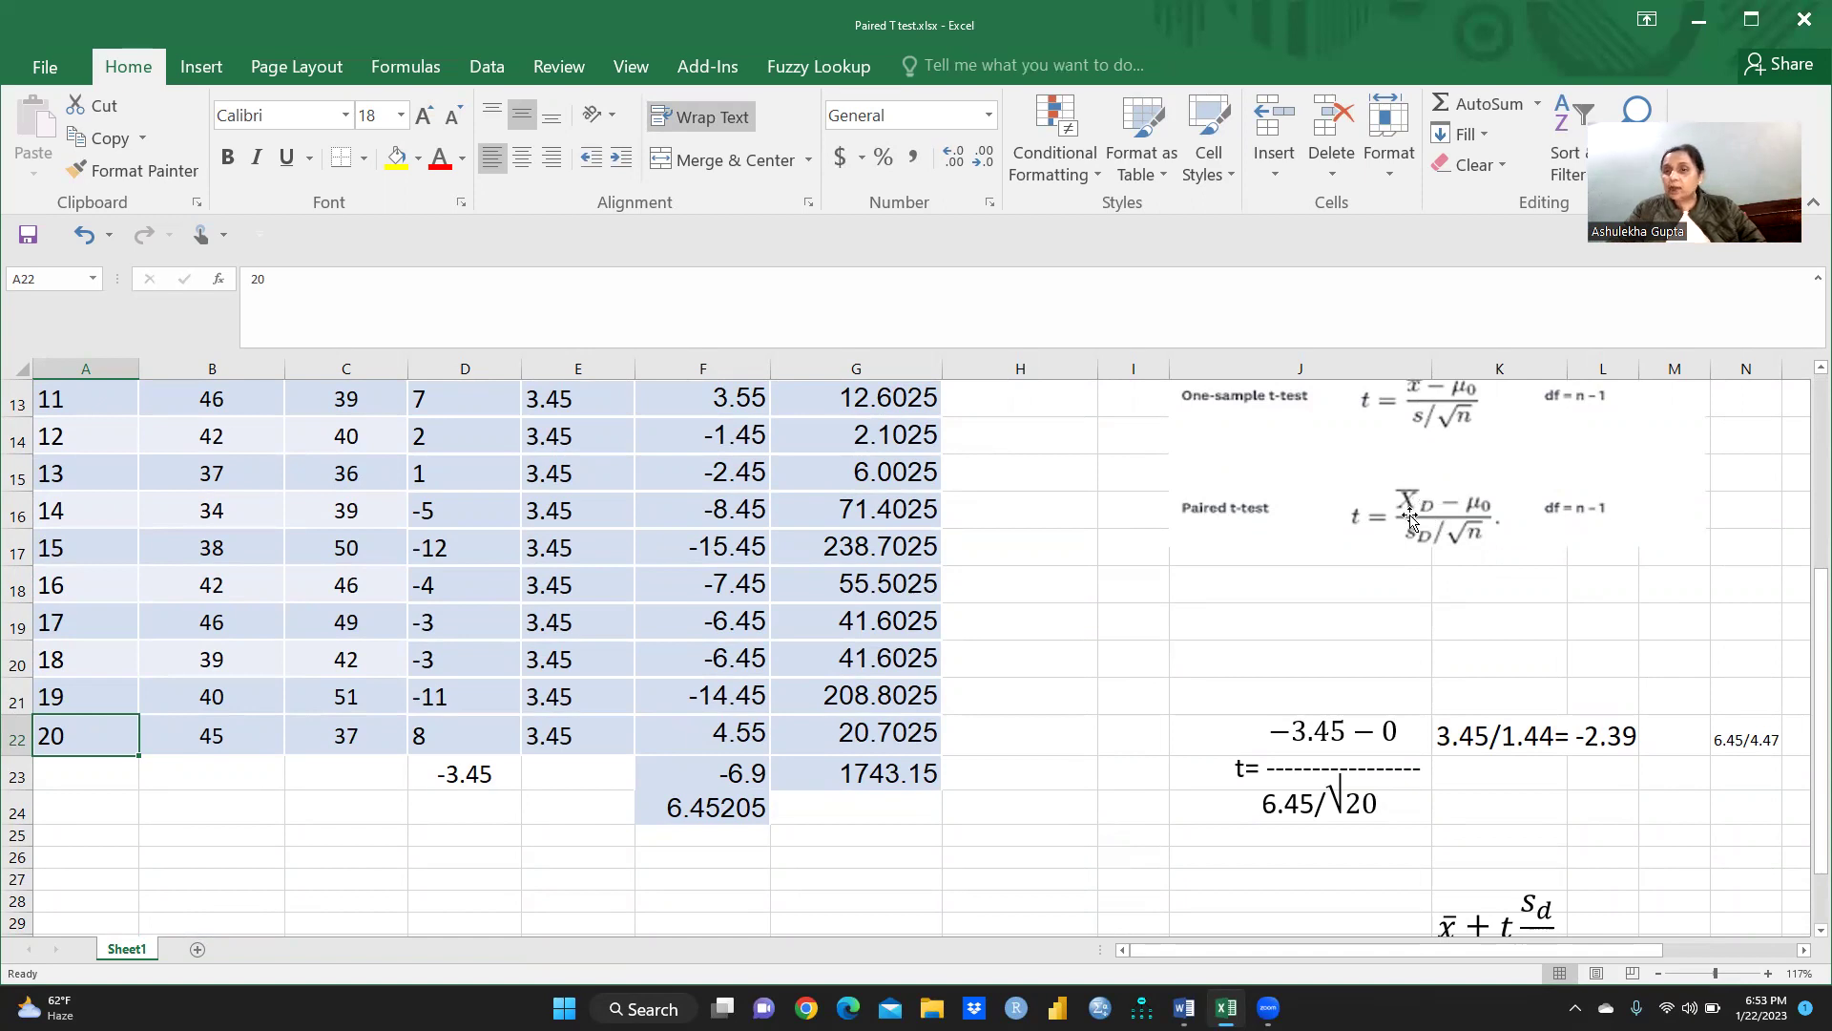
{"action": "left_click", "coordinate": [455, 773]}
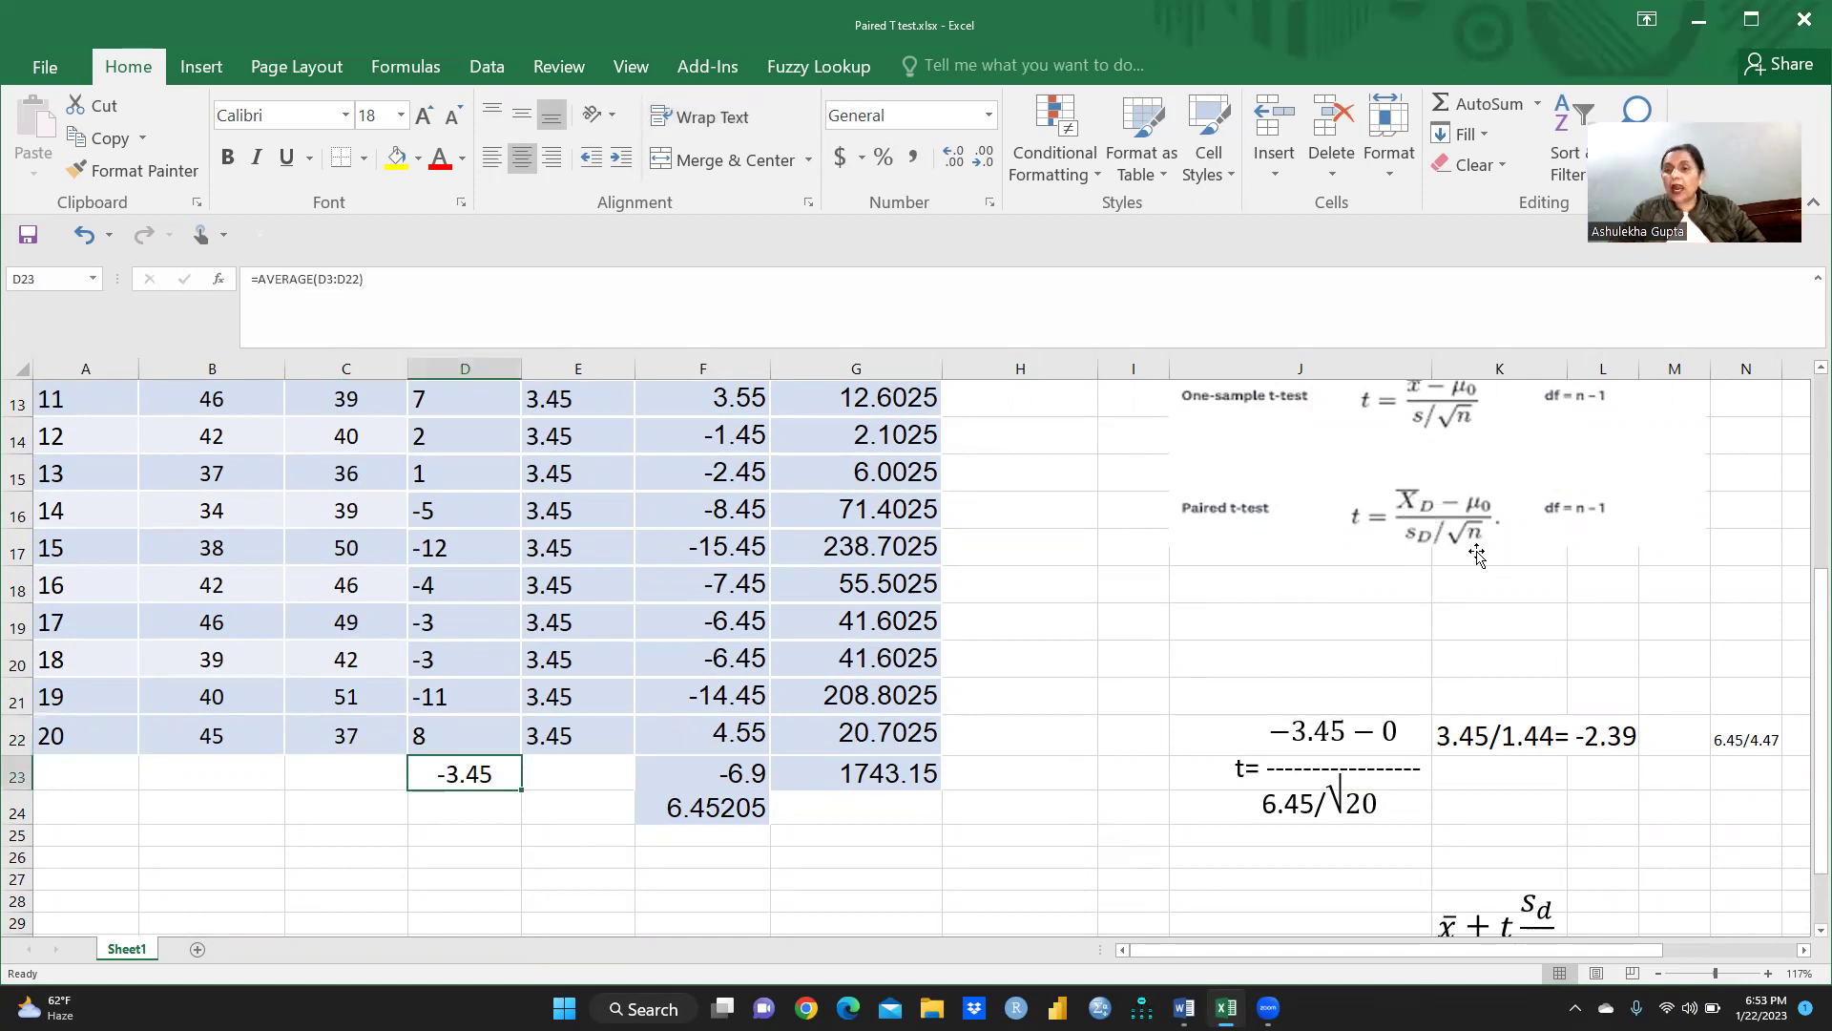
Step: Relabel the mean difference in J3 as Xdbar=-3.45 and compare it with the average in D23
{"action": "left_click", "coordinate": [1475, 513]}
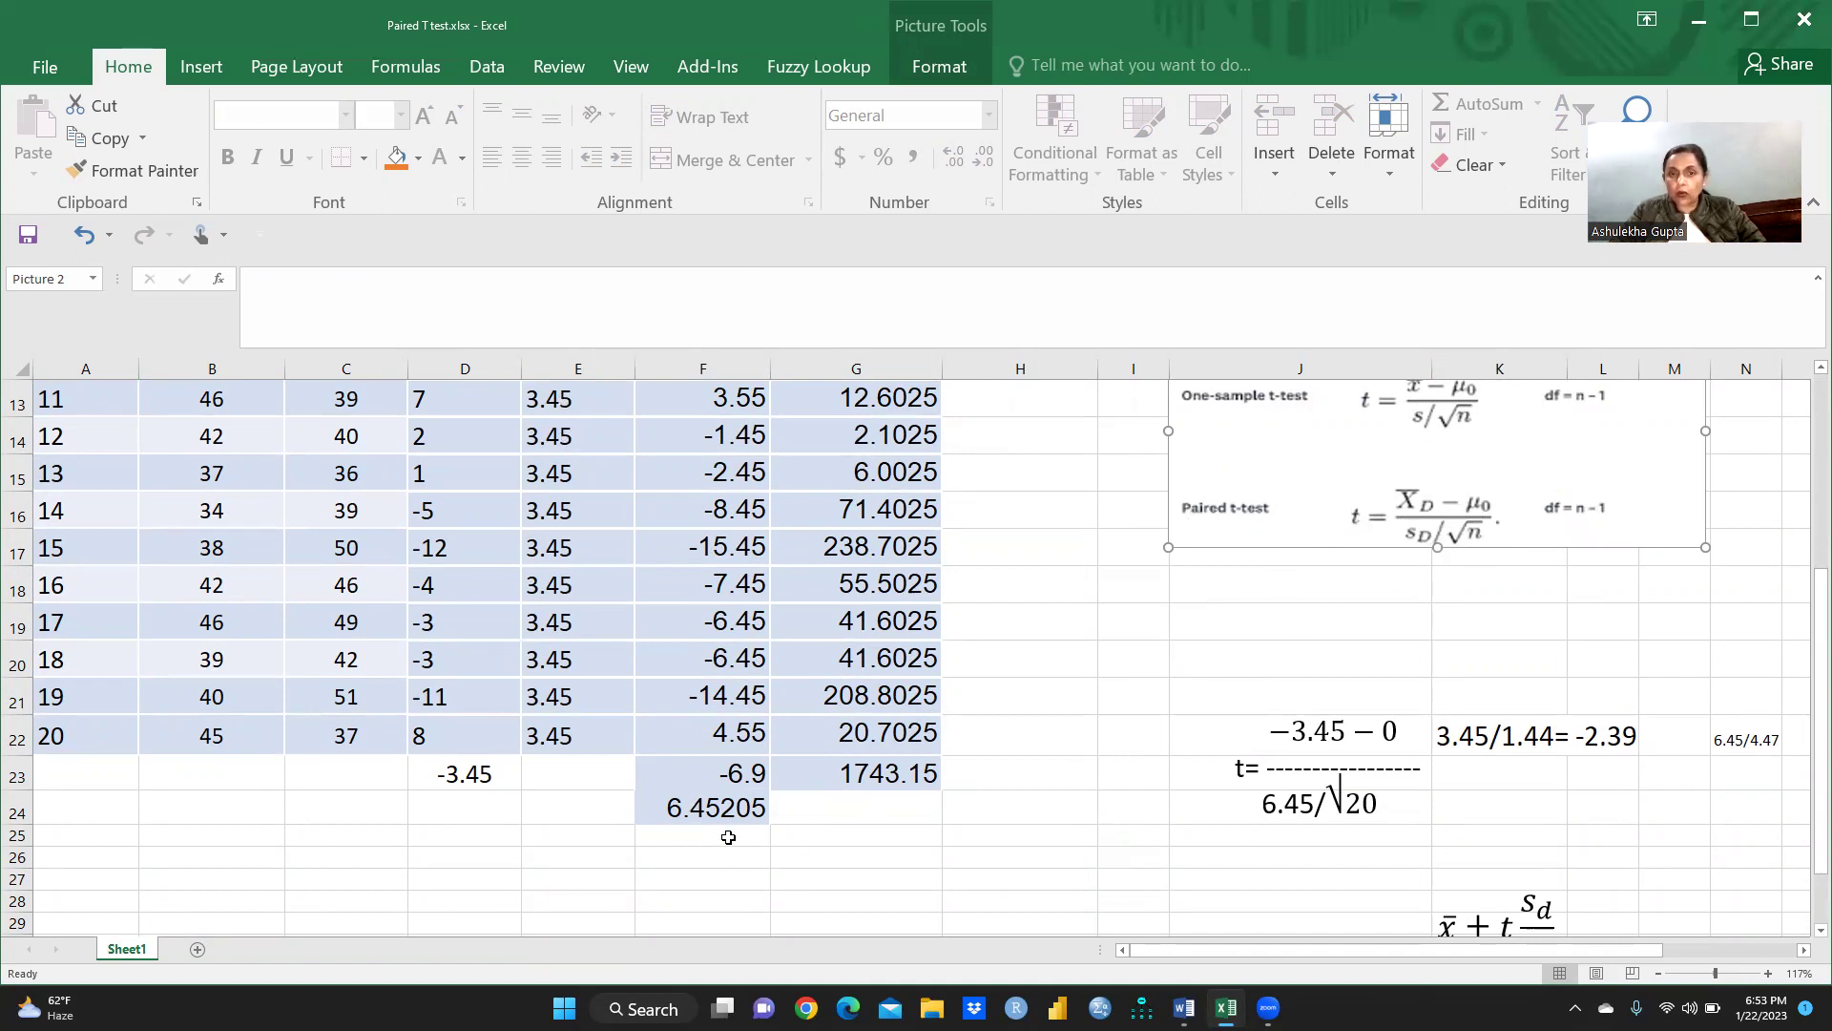
{"action": "scroll", "coordinate": [992, 633], "scroll_direction": "up", "scroll_amount": 4}
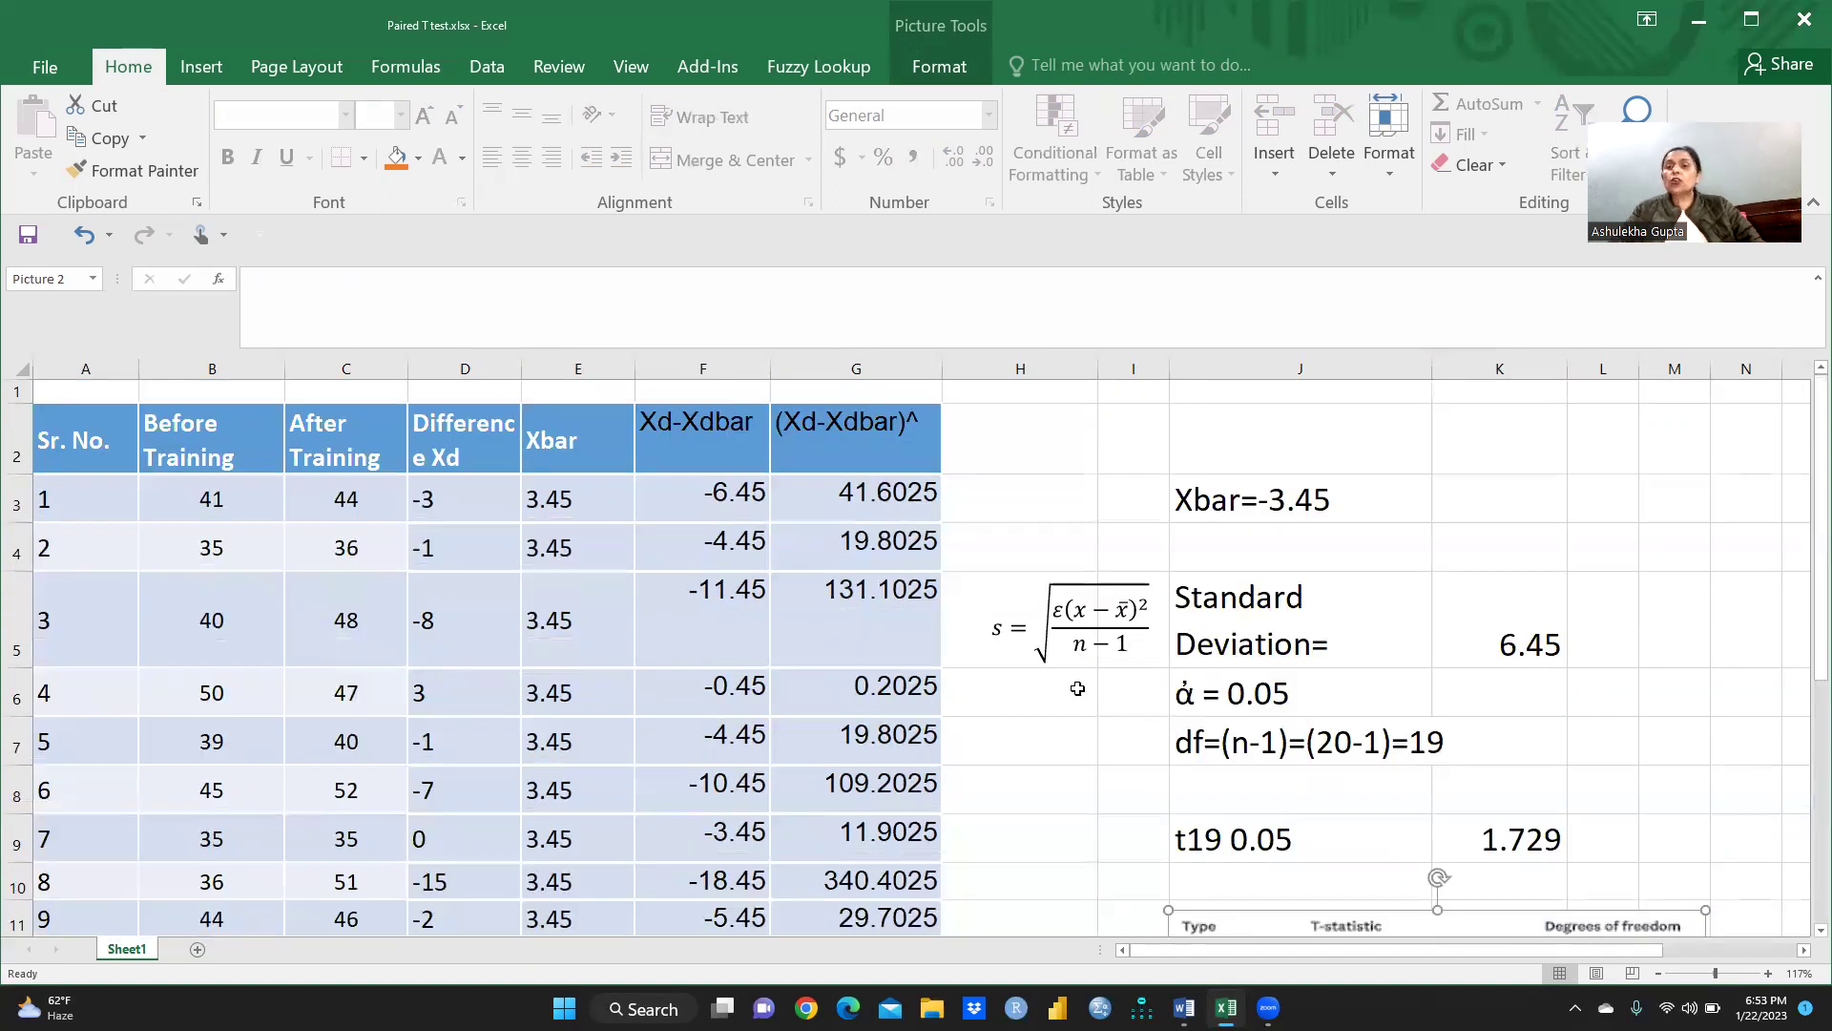
{"action": "left_click", "coordinate": [1254, 644]}
{"action": "left_click", "coordinate": [1253, 500]}
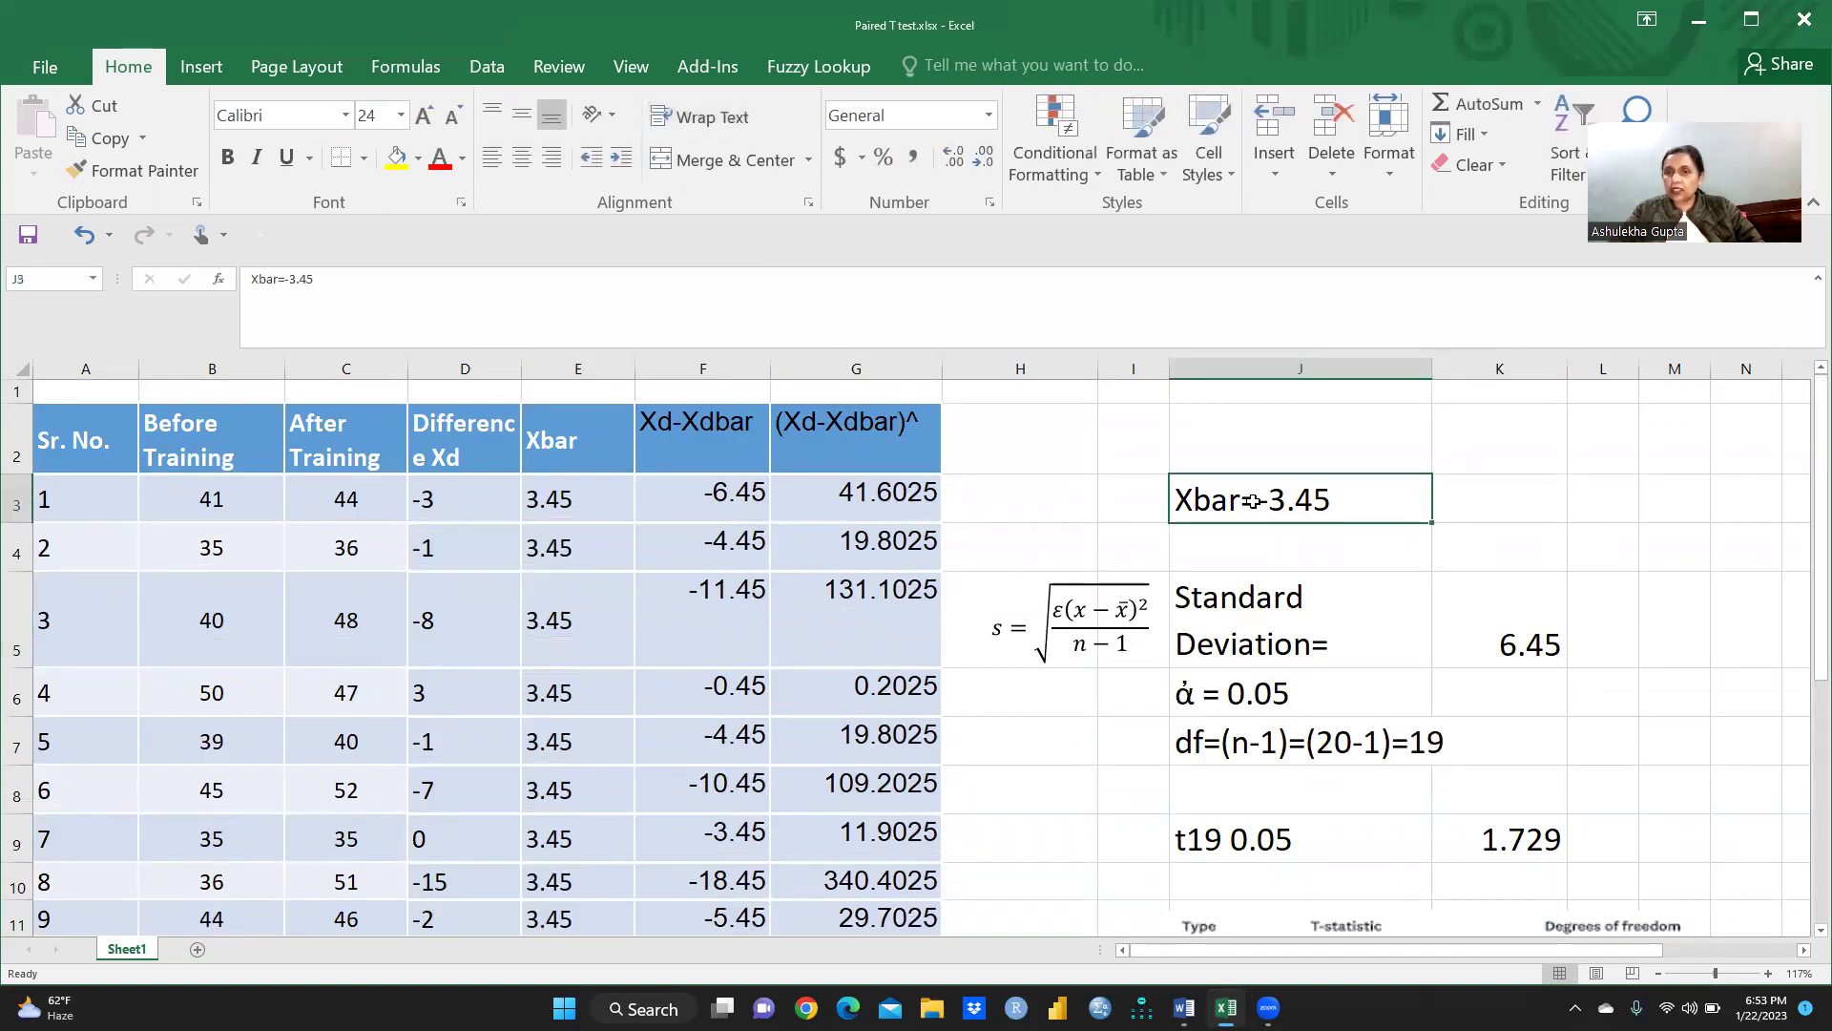
{"action": "double_click", "coordinate": [1193, 500]}
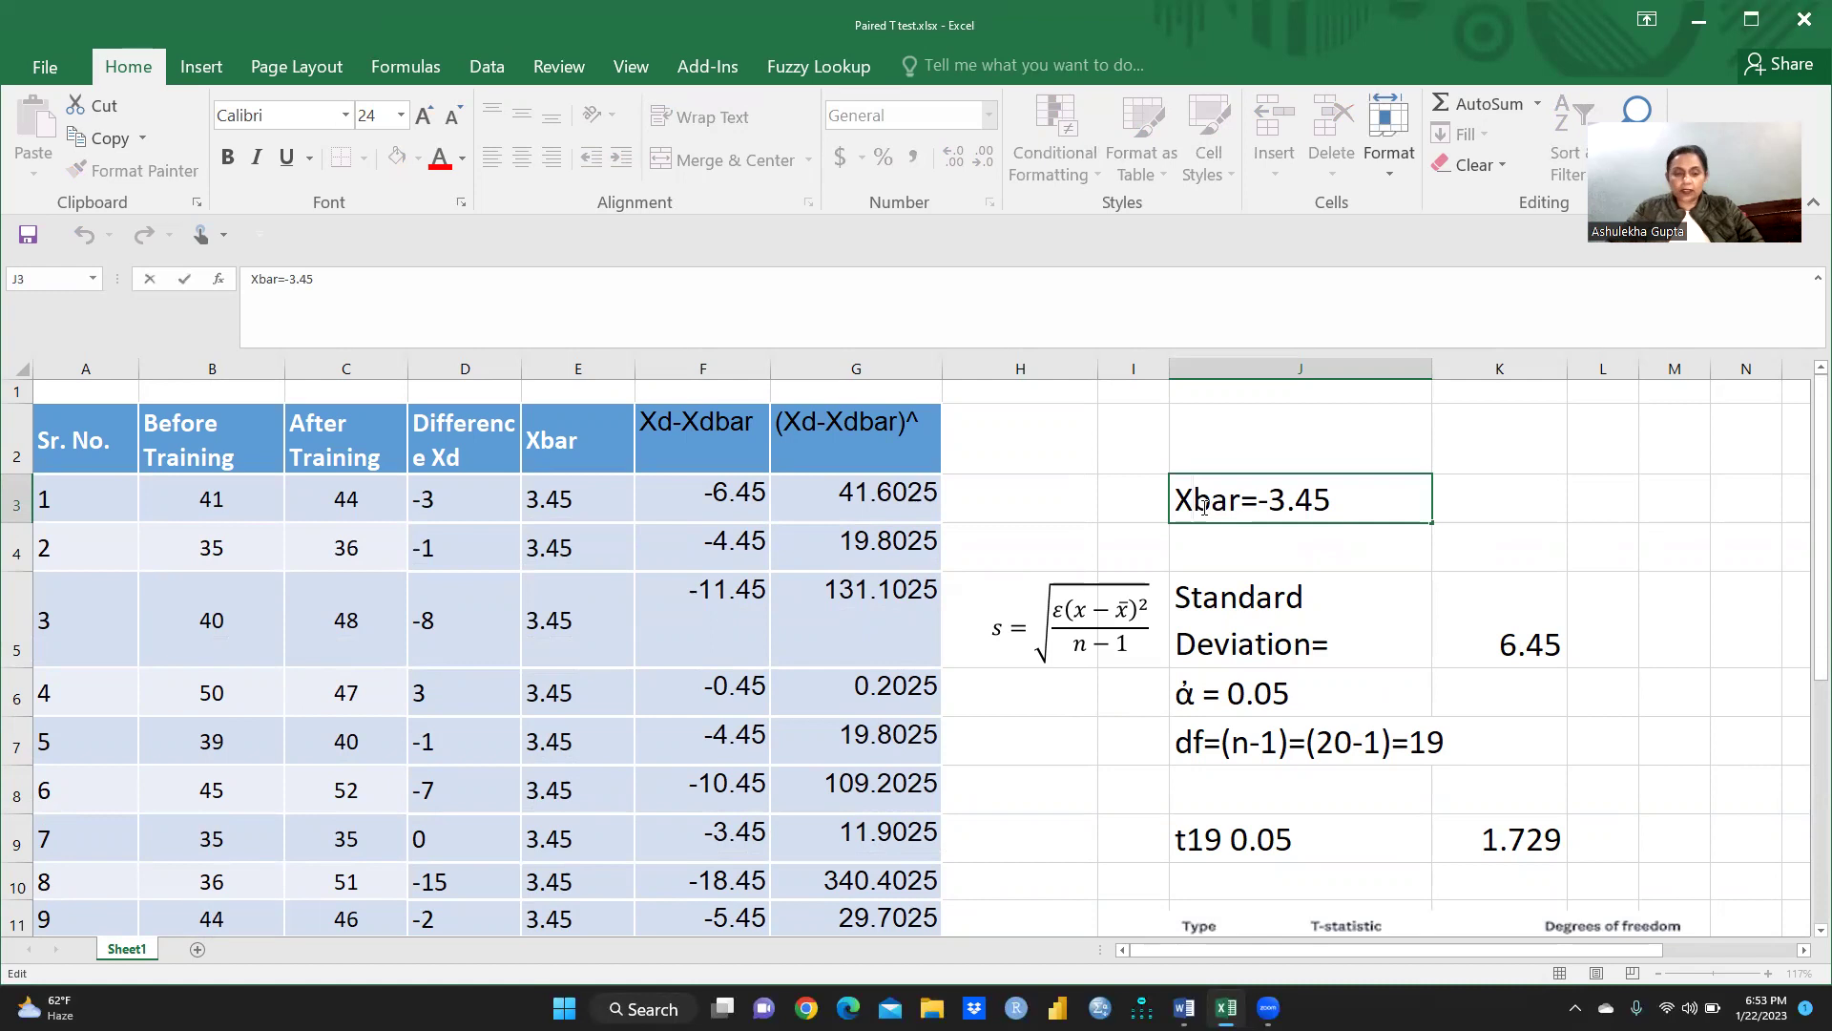
{"action": "type", "text": "d"}
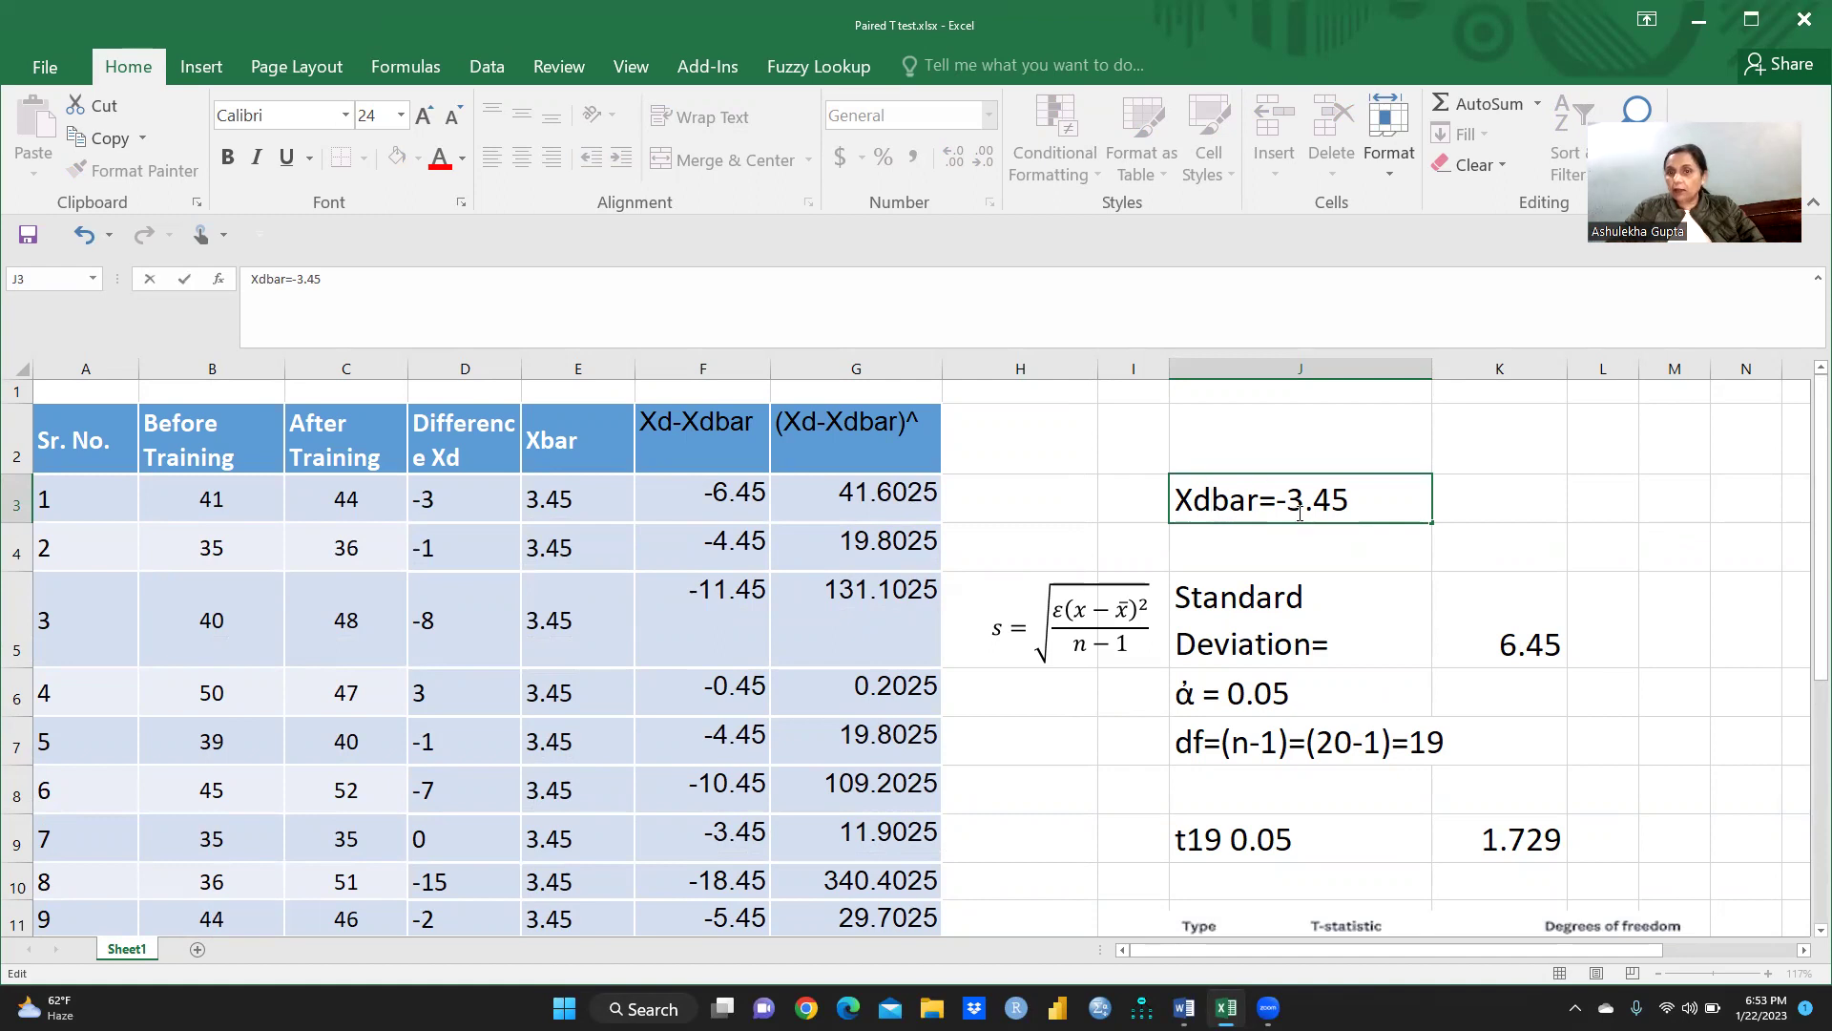
{"action": "scroll", "coordinate": [572, 764], "scroll_direction": "down", "scroll_amount": 4}
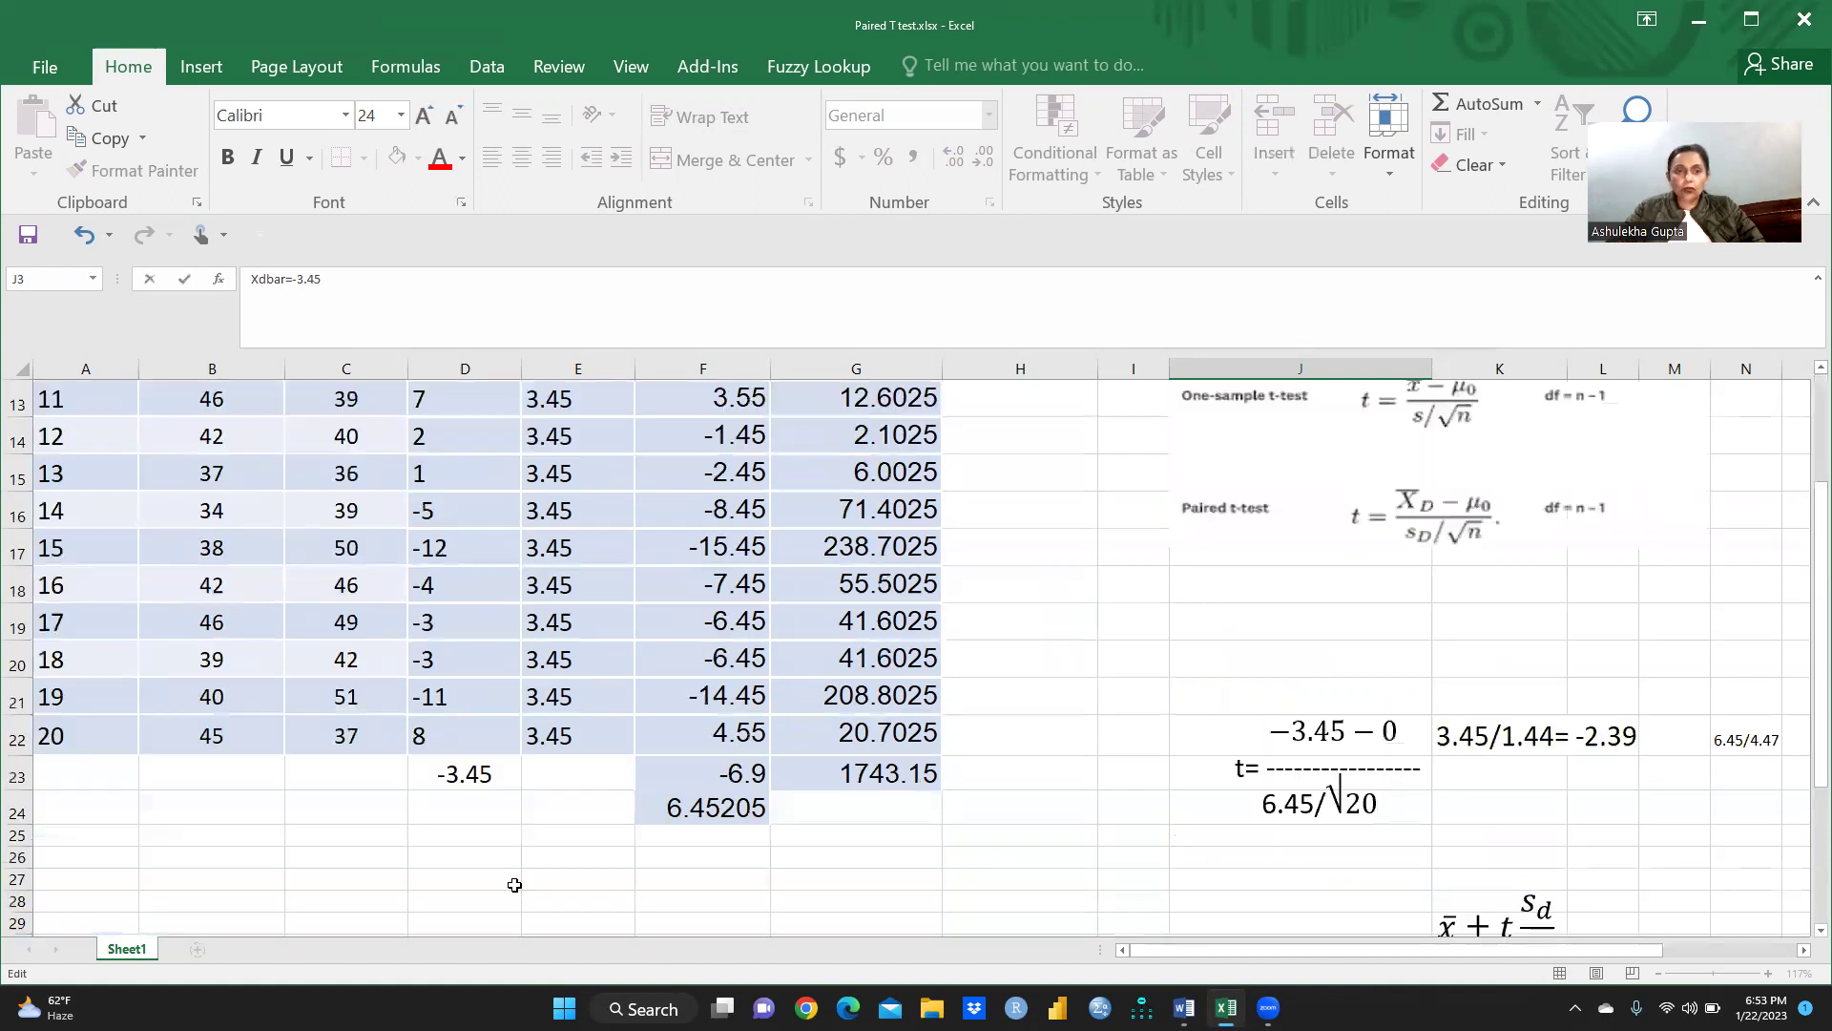
{"action": "left_click", "coordinate": [468, 773]}
{"action": "scroll", "coordinate": [1421, 625], "scroll_direction": "up", "scroll_amount": 4}
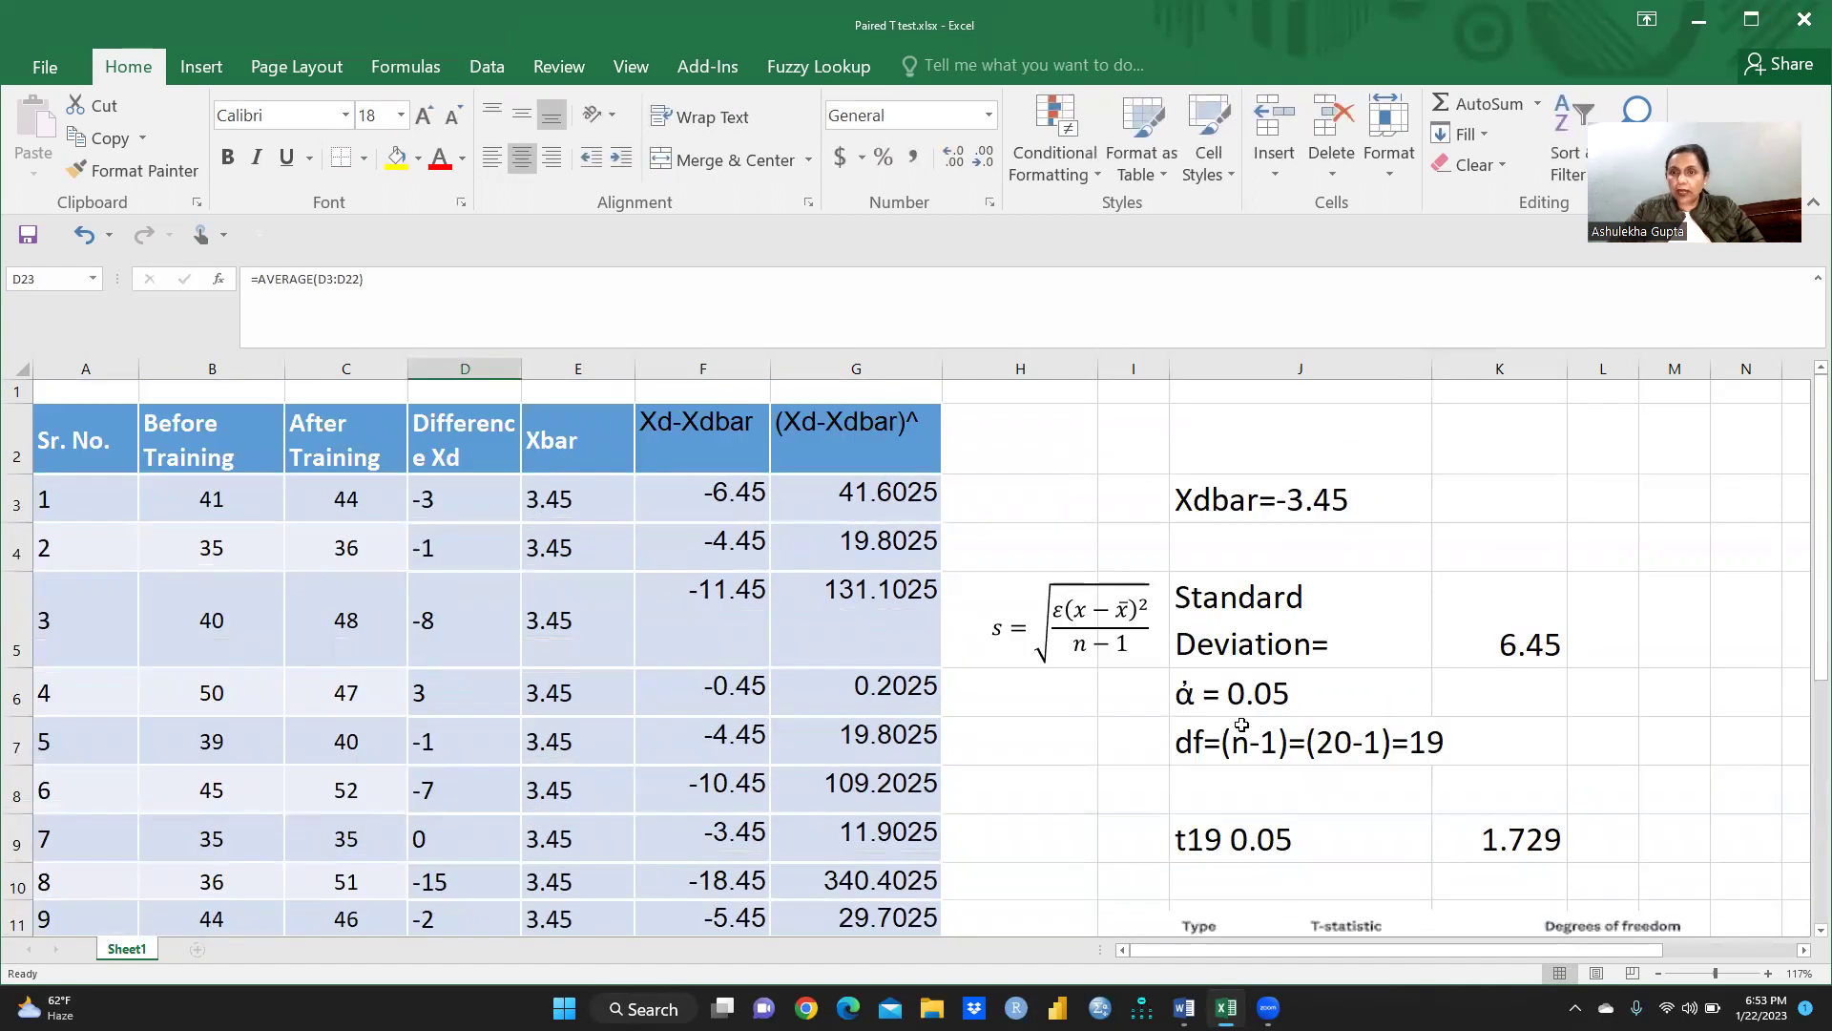
Step: Examine the standard deviation value, its formula's numerator and n-1 denominator, the degrees of freedom and the significance level
{"action": "left_click", "coordinate": [1313, 645]}
{"action": "left_click", "coordinate": [1510, 656]}
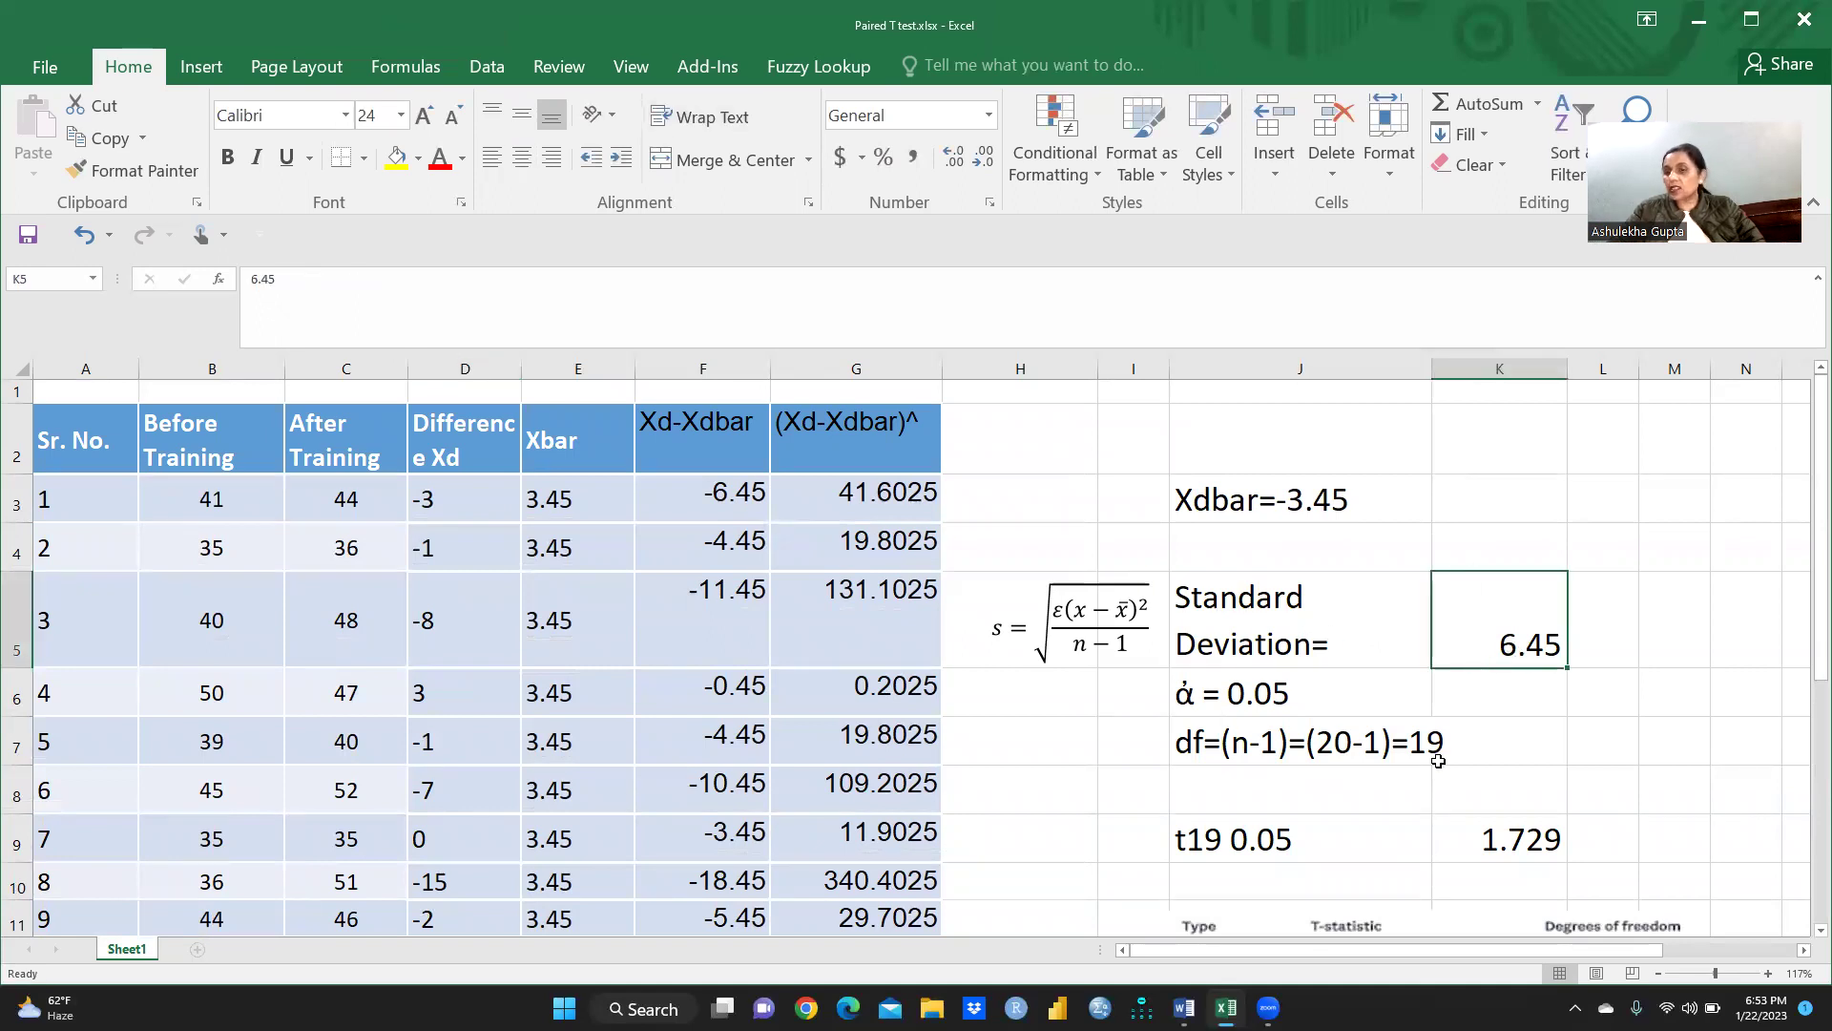
{"action": "left_click", "coordinate": [1126, 627]}
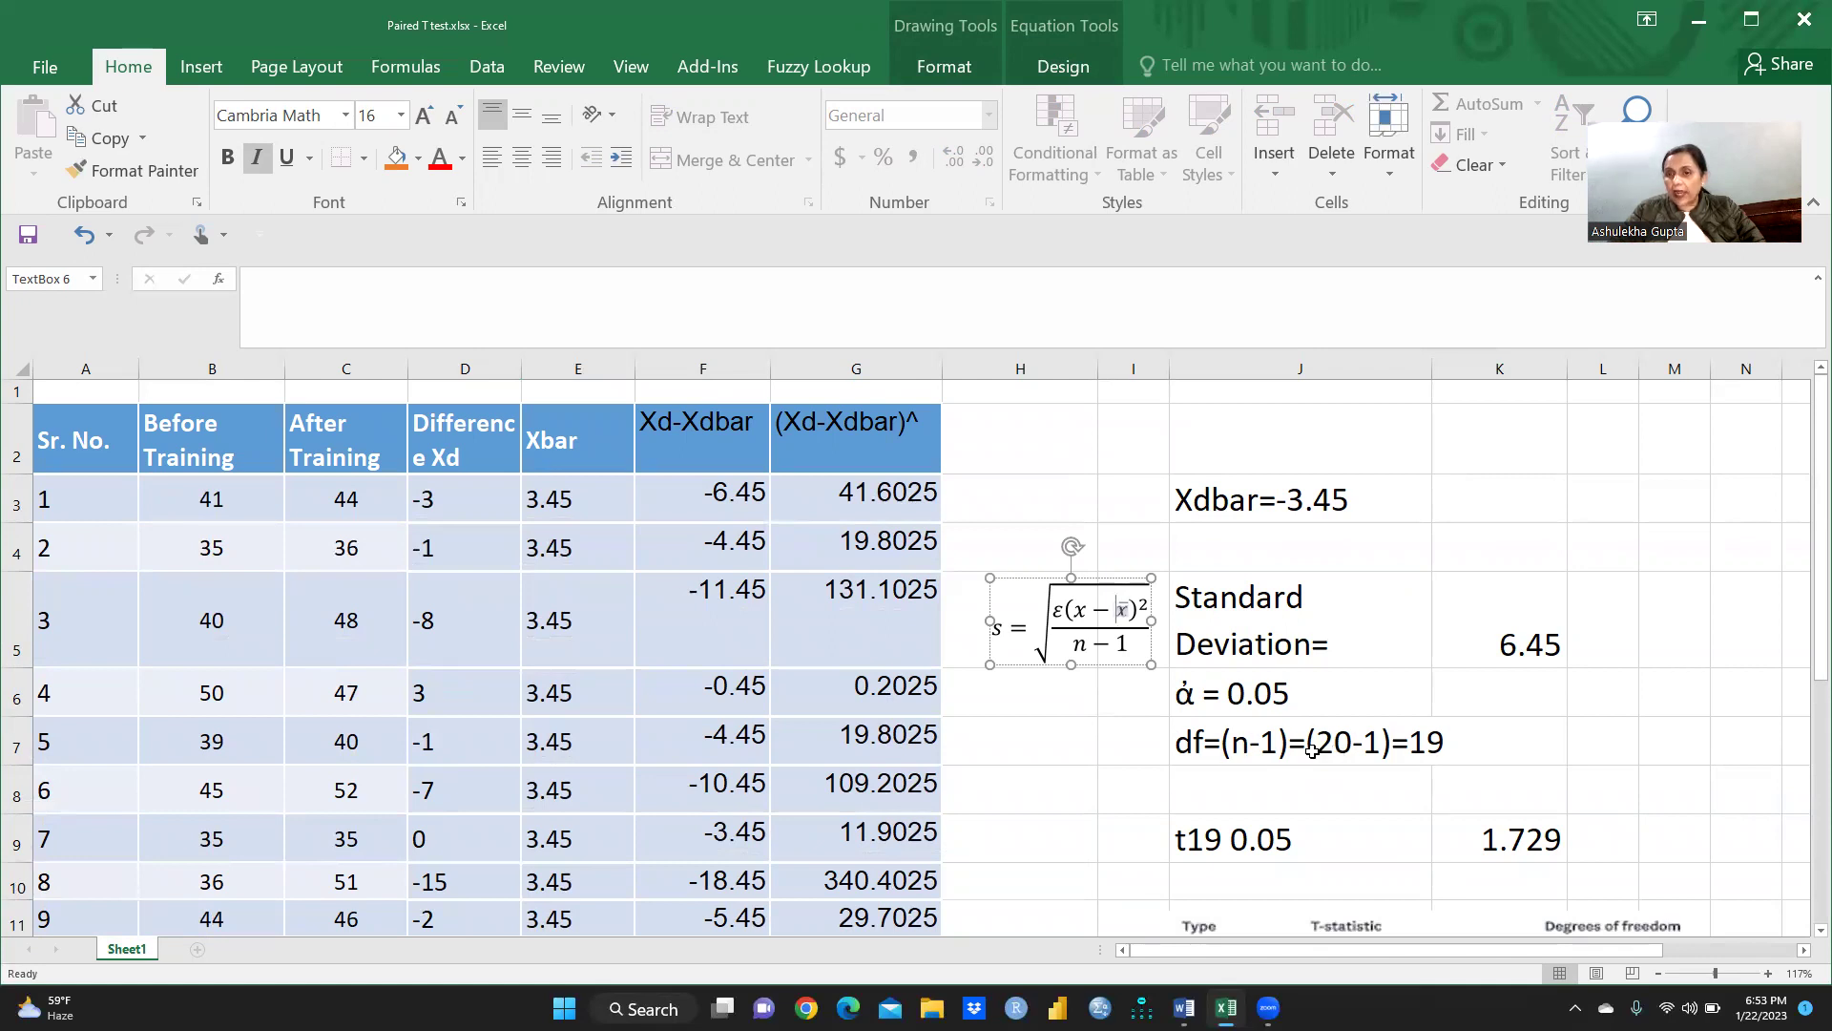
{"action": "left_click", "coordinate": [1439, 741]}
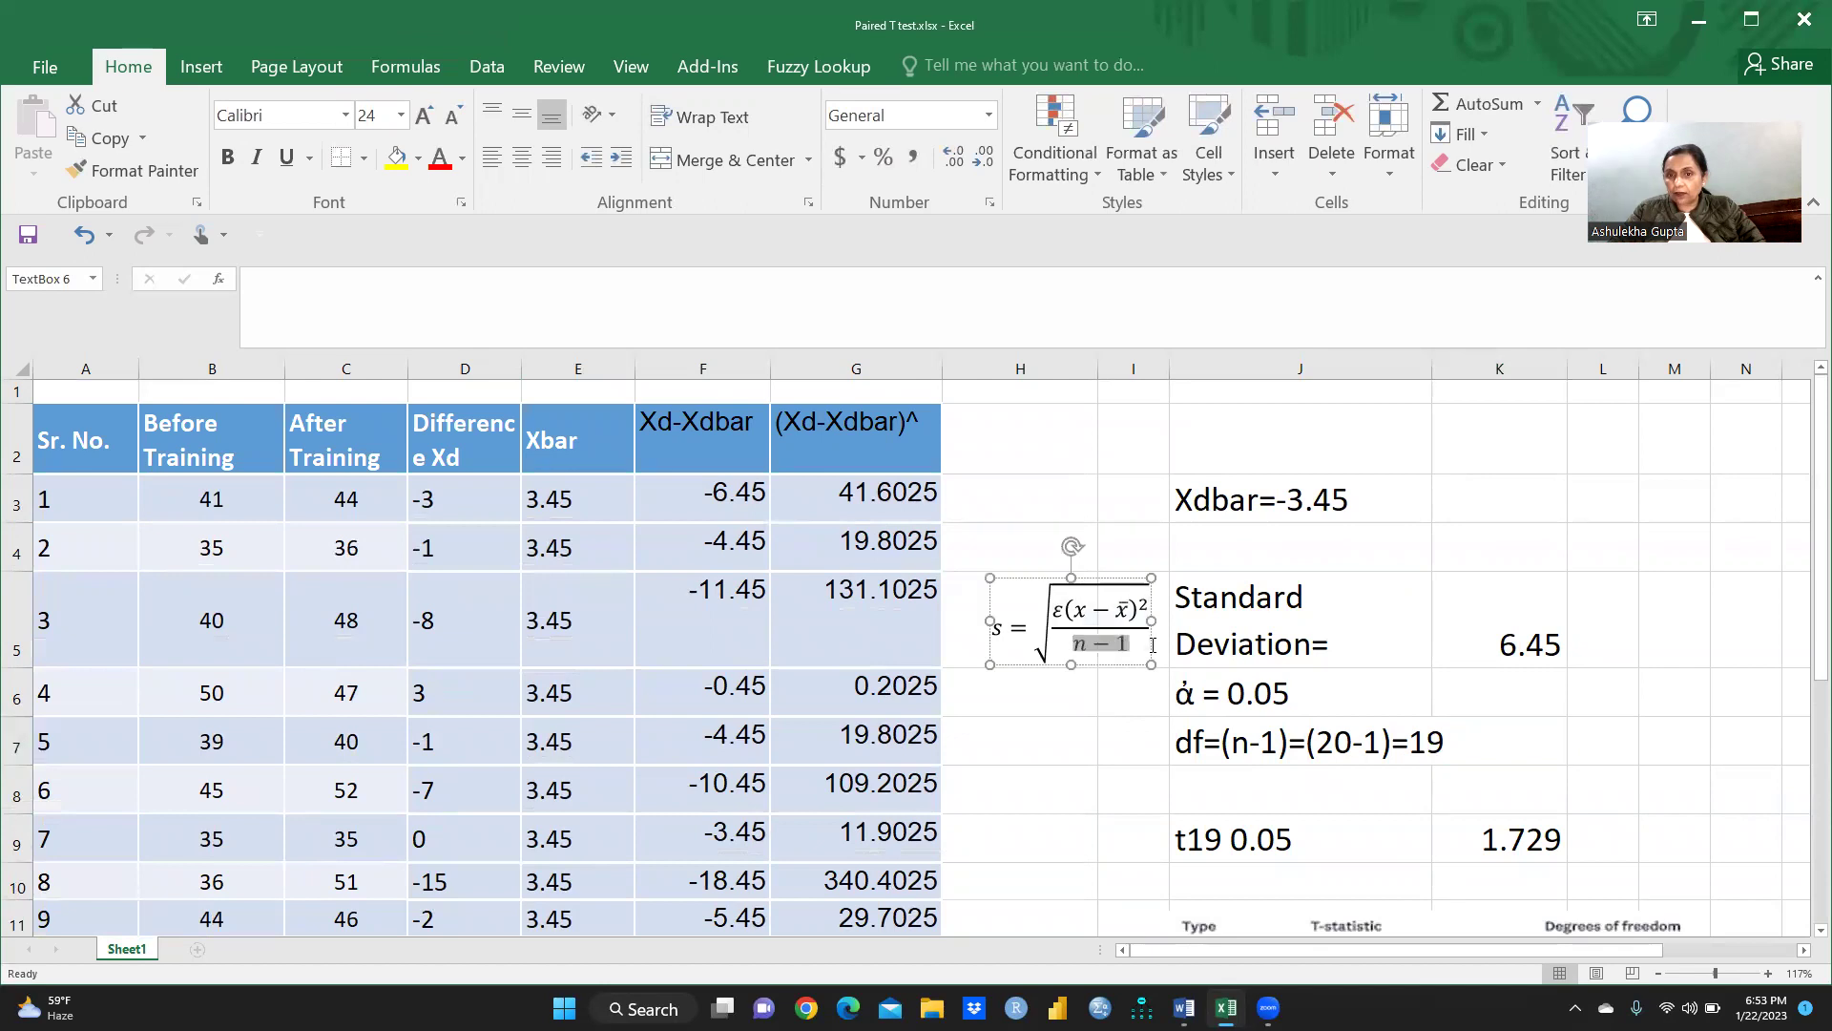
{"action": "left_click", "coordinate": [1072, 643]}
{"action": "left_click", "coordinate": [1294, 741]}
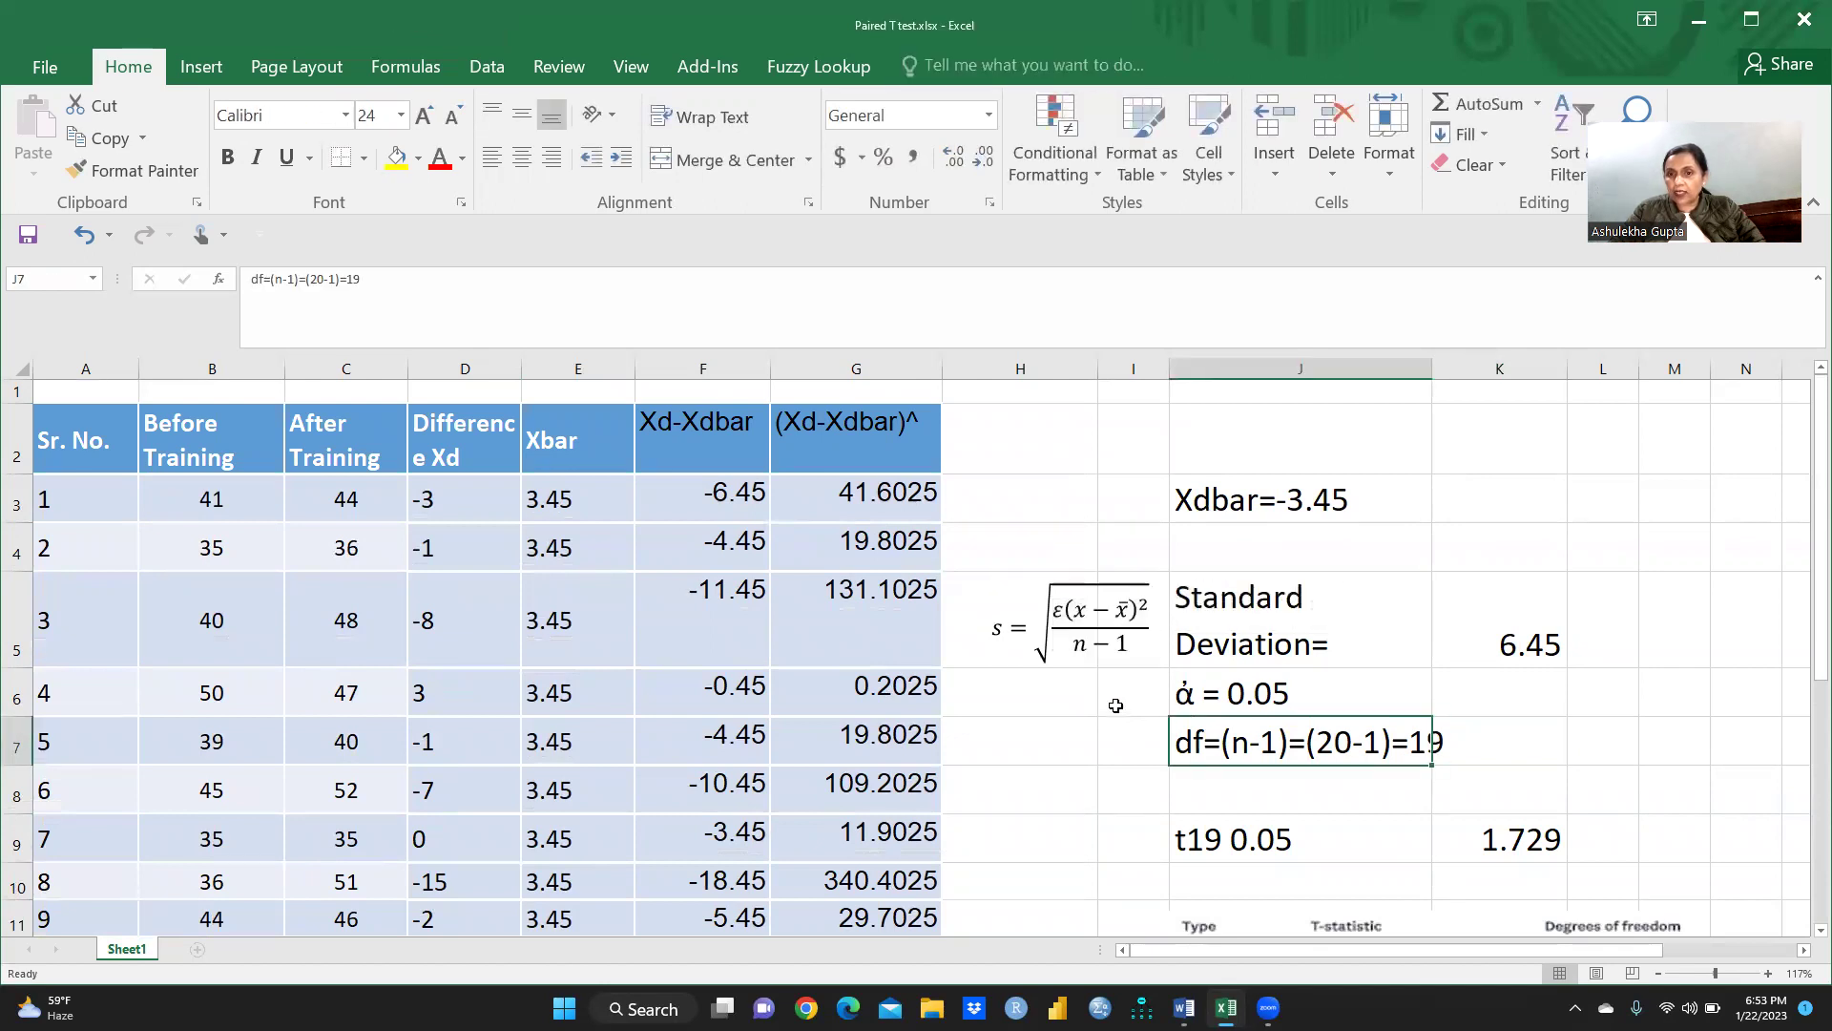
{"action": "left_click", "coordinate": [1117, 703]}
{"action": "left_click", "coordinate": [1188, 711]}
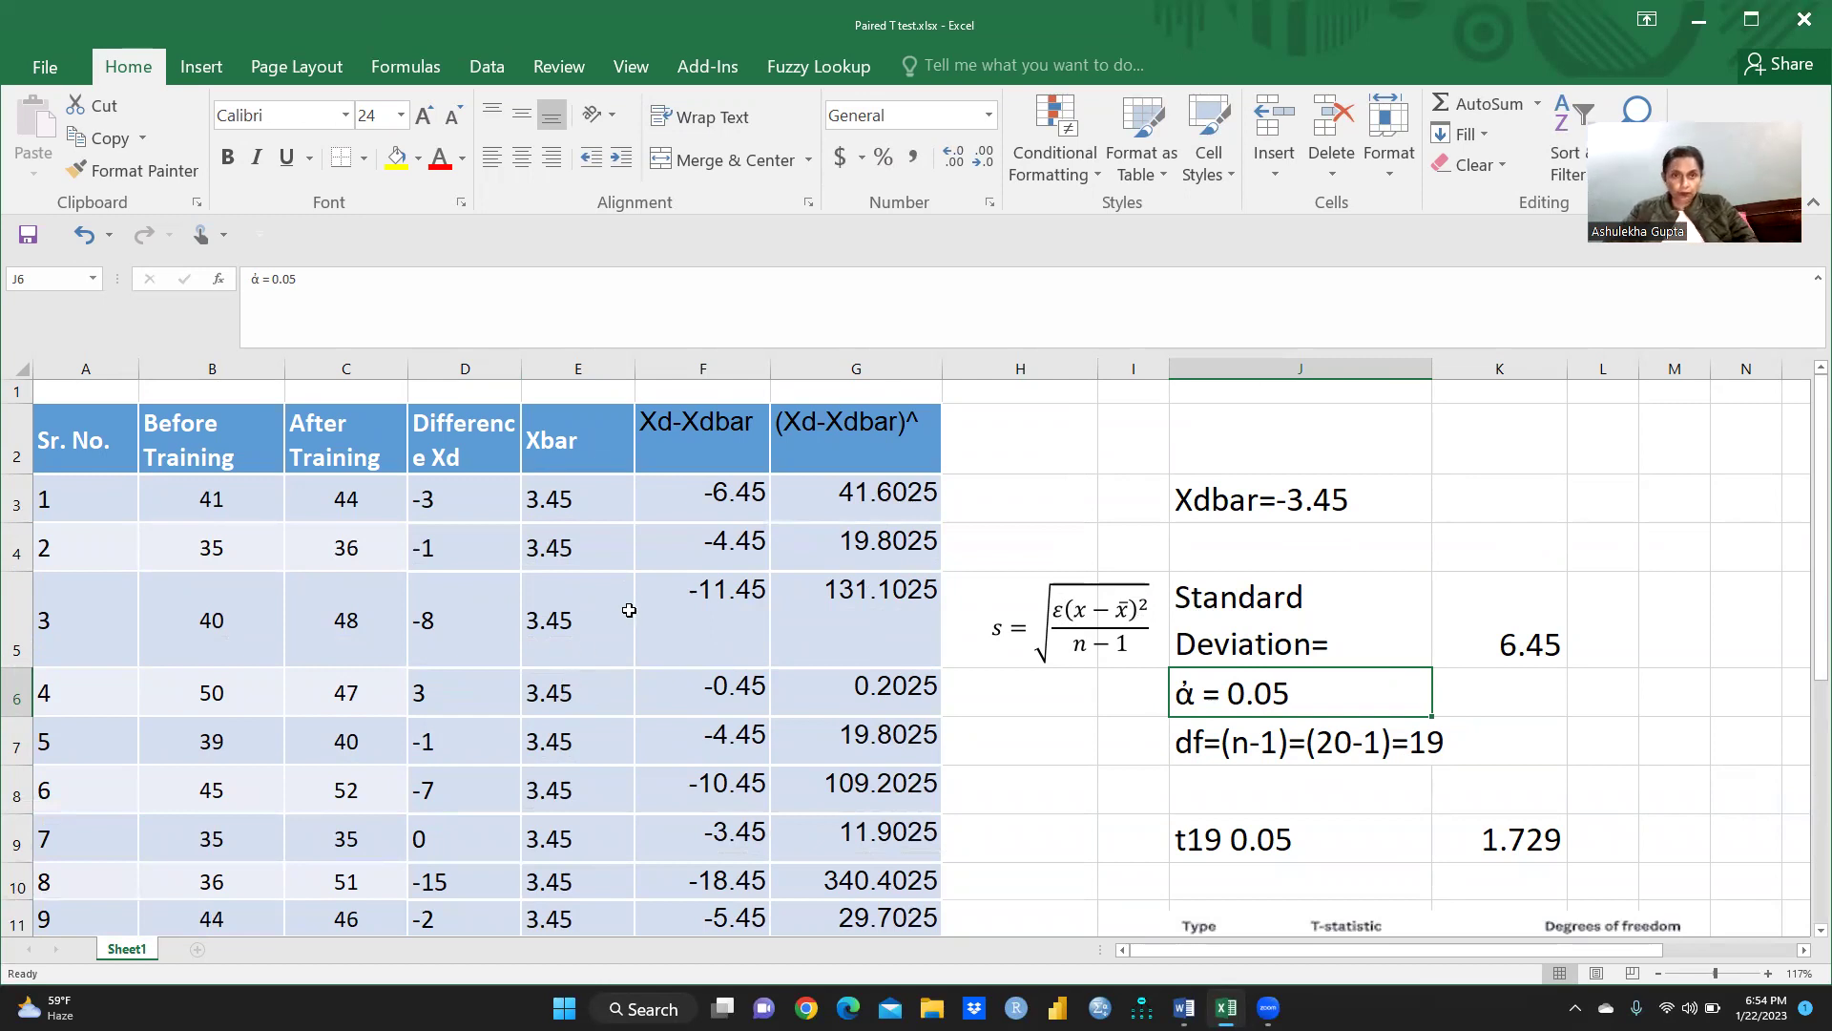
{"action": "scroll", "coordinate": [717, 640], "scroll_direction": "down", "scroll_amount": 1}
{"action": "scroll", "coordinate": [717, 641], "scroll_direction": "down", "scroll_amount": 1}
{"action": "scroll", "coordinate": [716, 621], "scroll_direction": "up", "scroll_amount": 1}
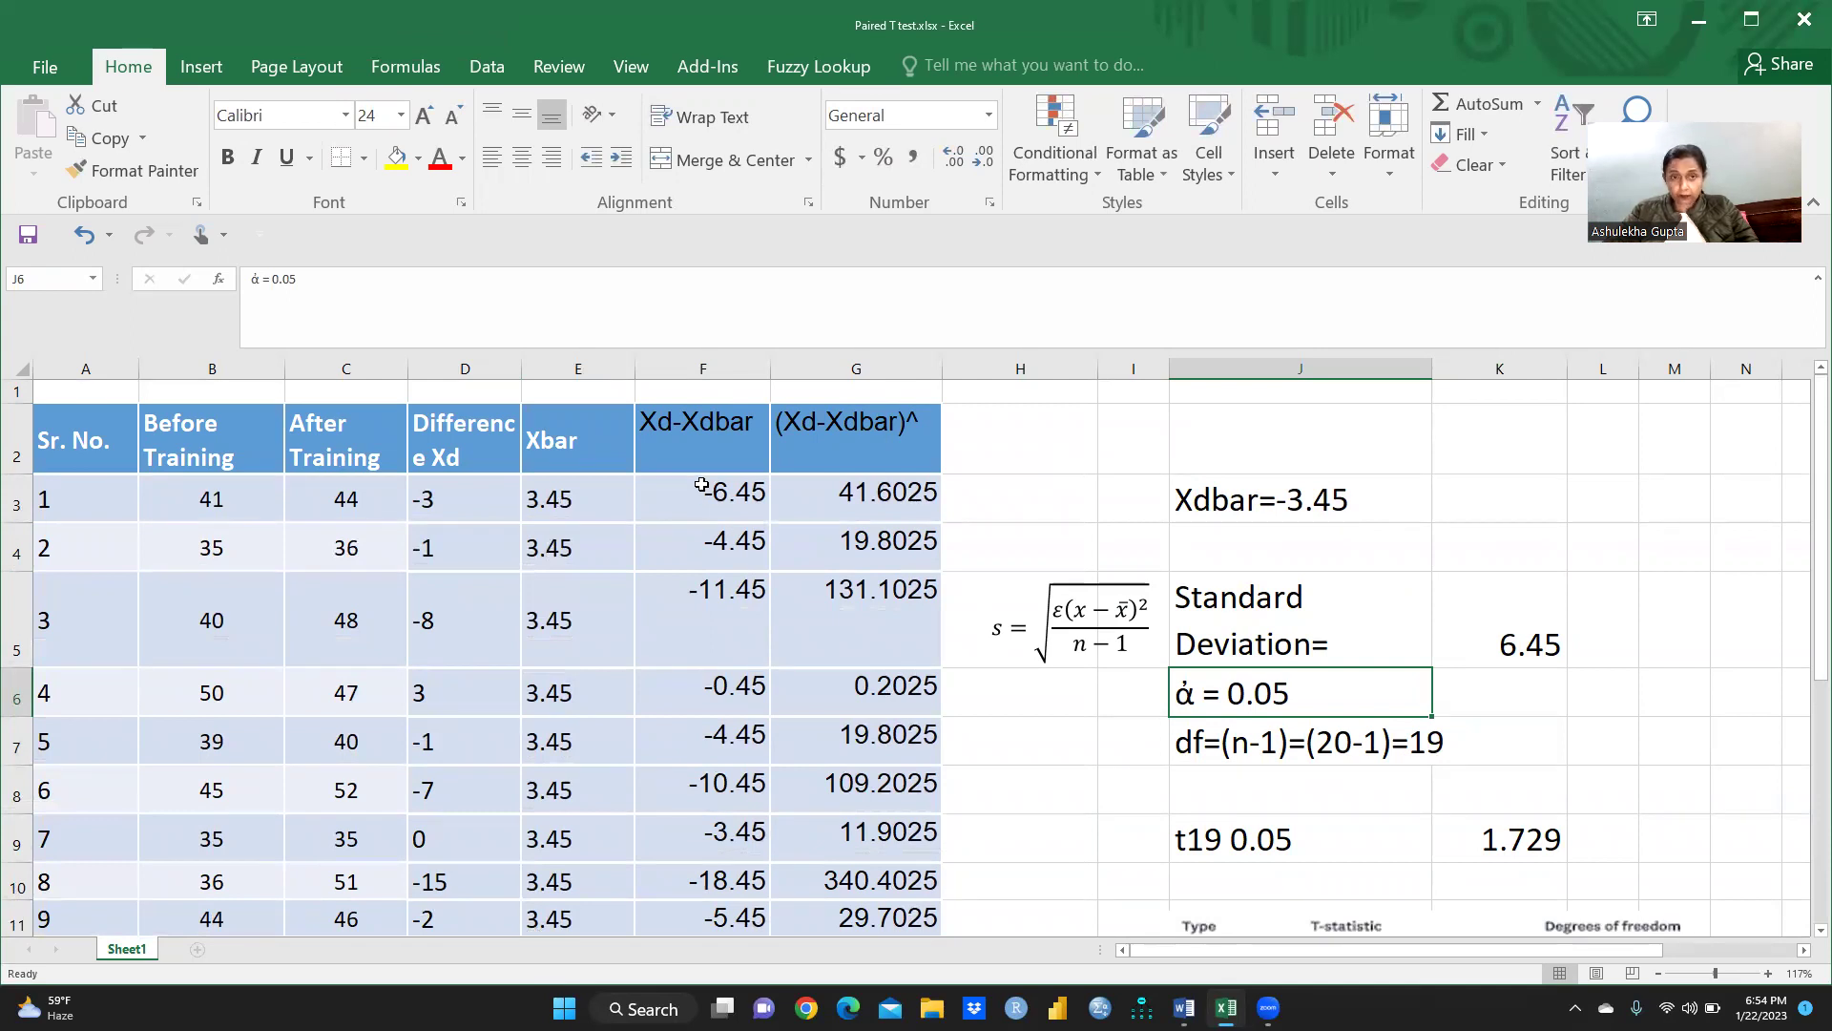
Step: Clear the first employee's Xd-Xdbar value in F3, re-enter it as =D3-E3 and fill the formula down to row 22
{"action": "left_click", "coordinate": [480, 498]}
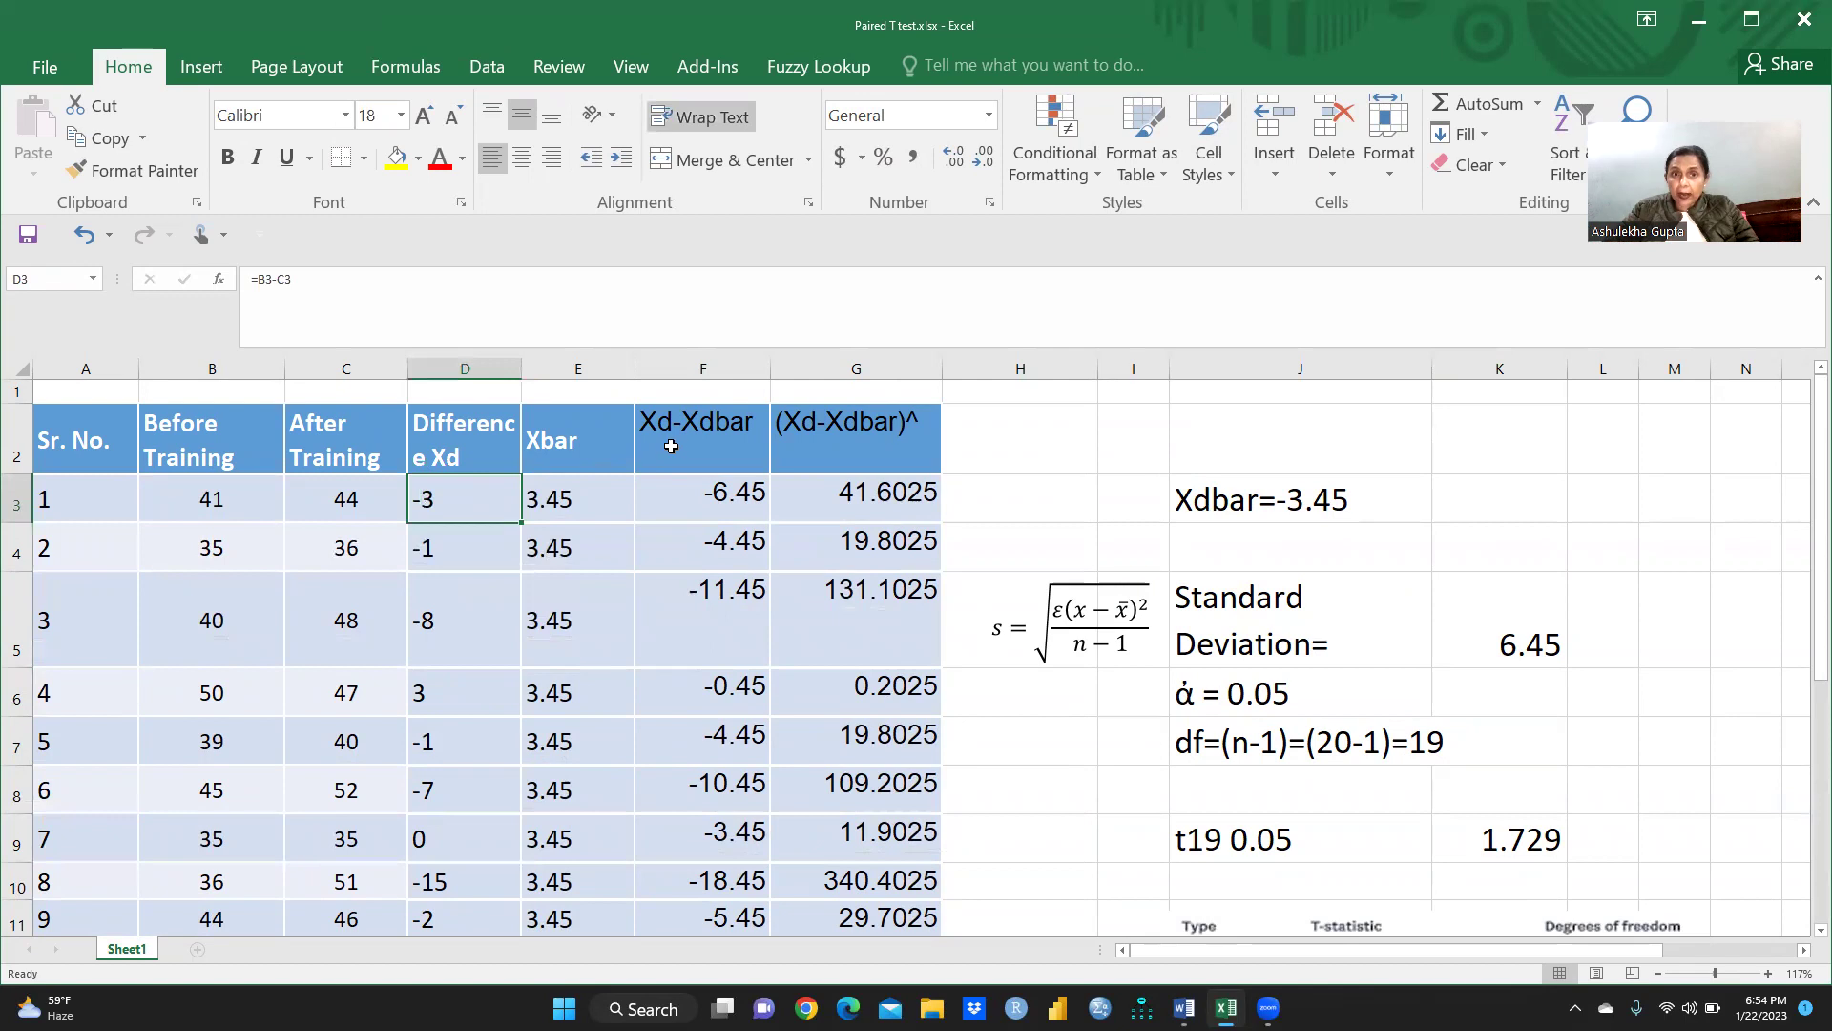
{"action": "left_click", "coordinate": [714, 489]}
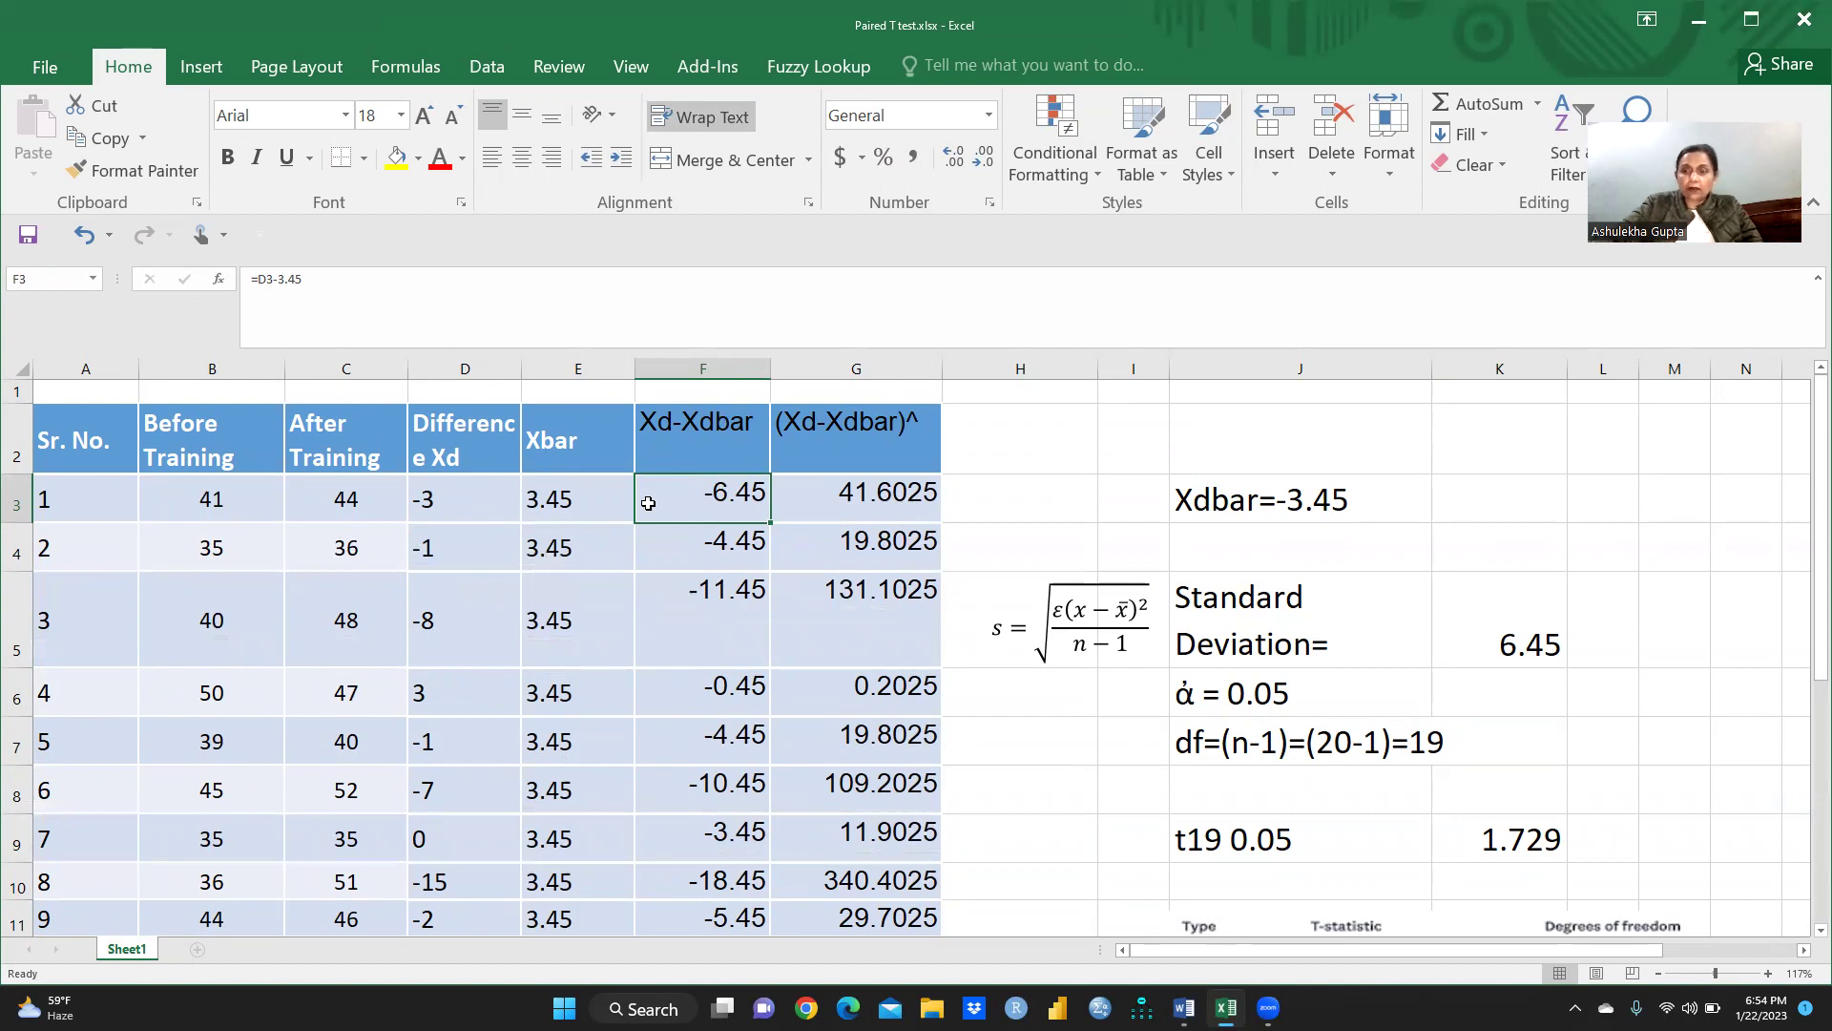
{"action": "key", "text": "Delete"}
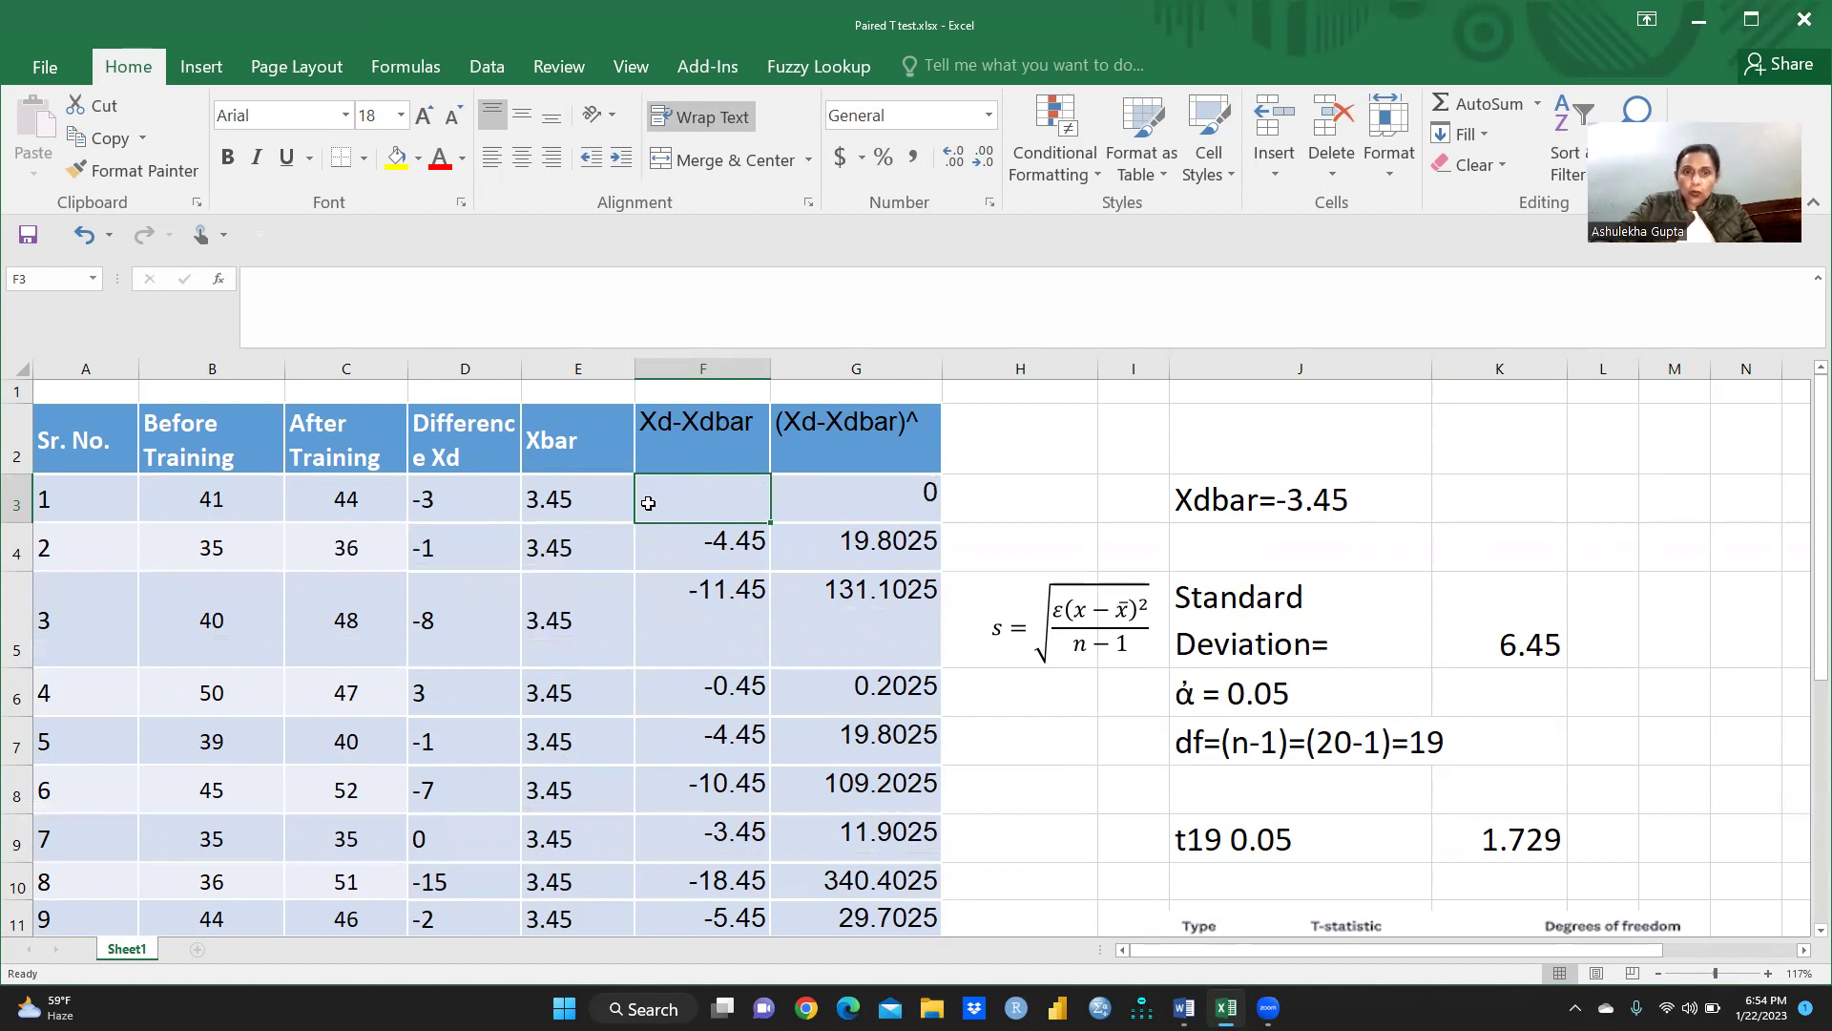
{"action": "type", "text": "="}
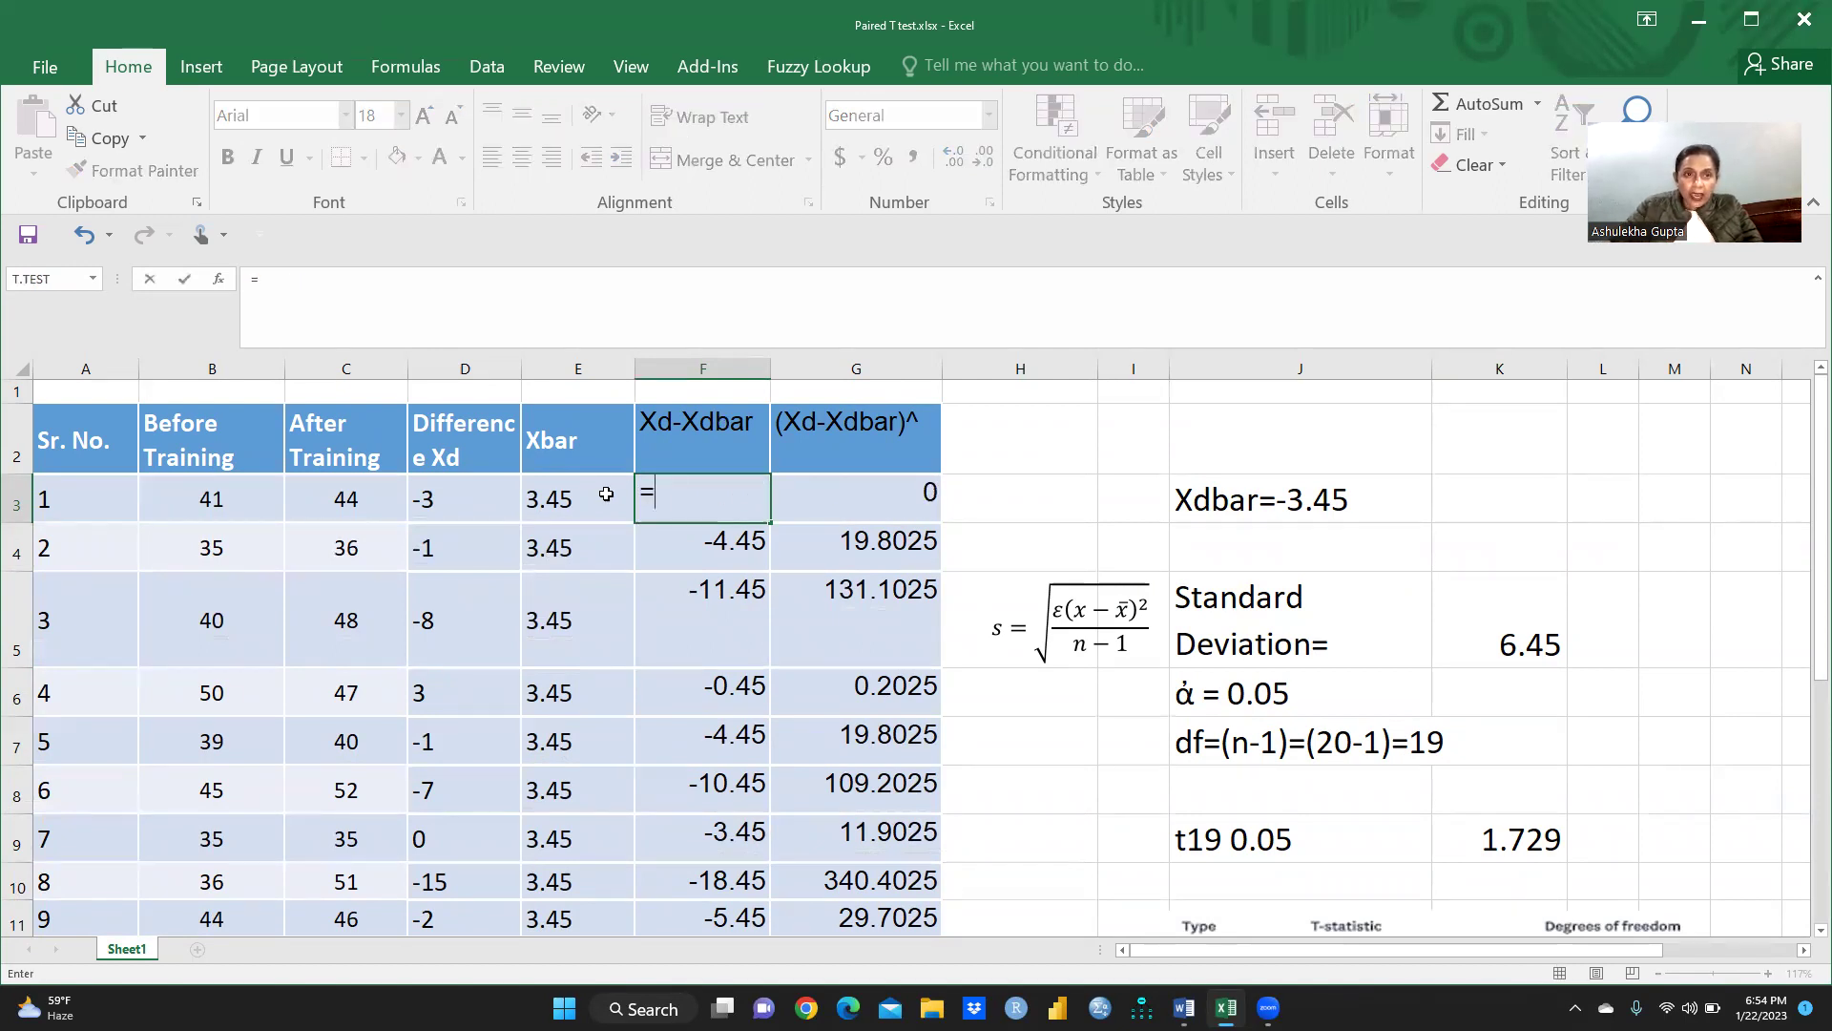
{"action": "left_click", "coordinate": [434, 504]}
{"action": "type", "text": "-"}
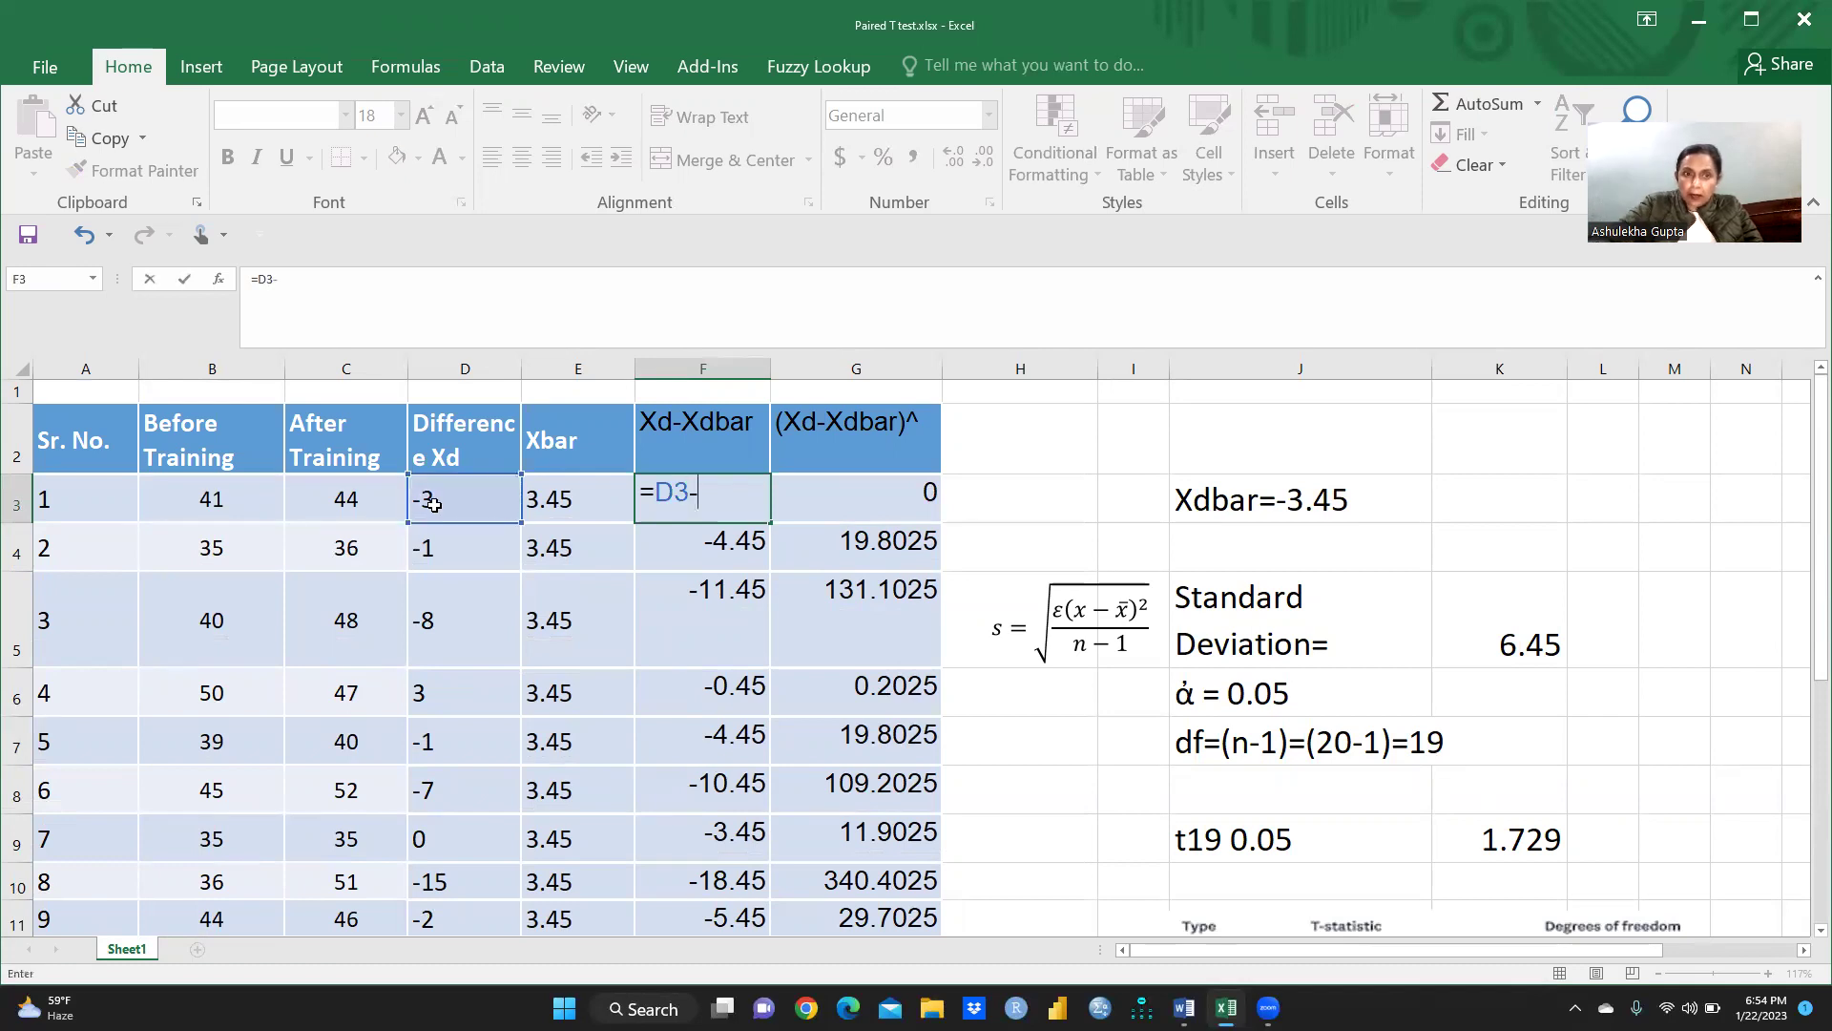
{"action": "left_click", "coordinate": [566, 502]}
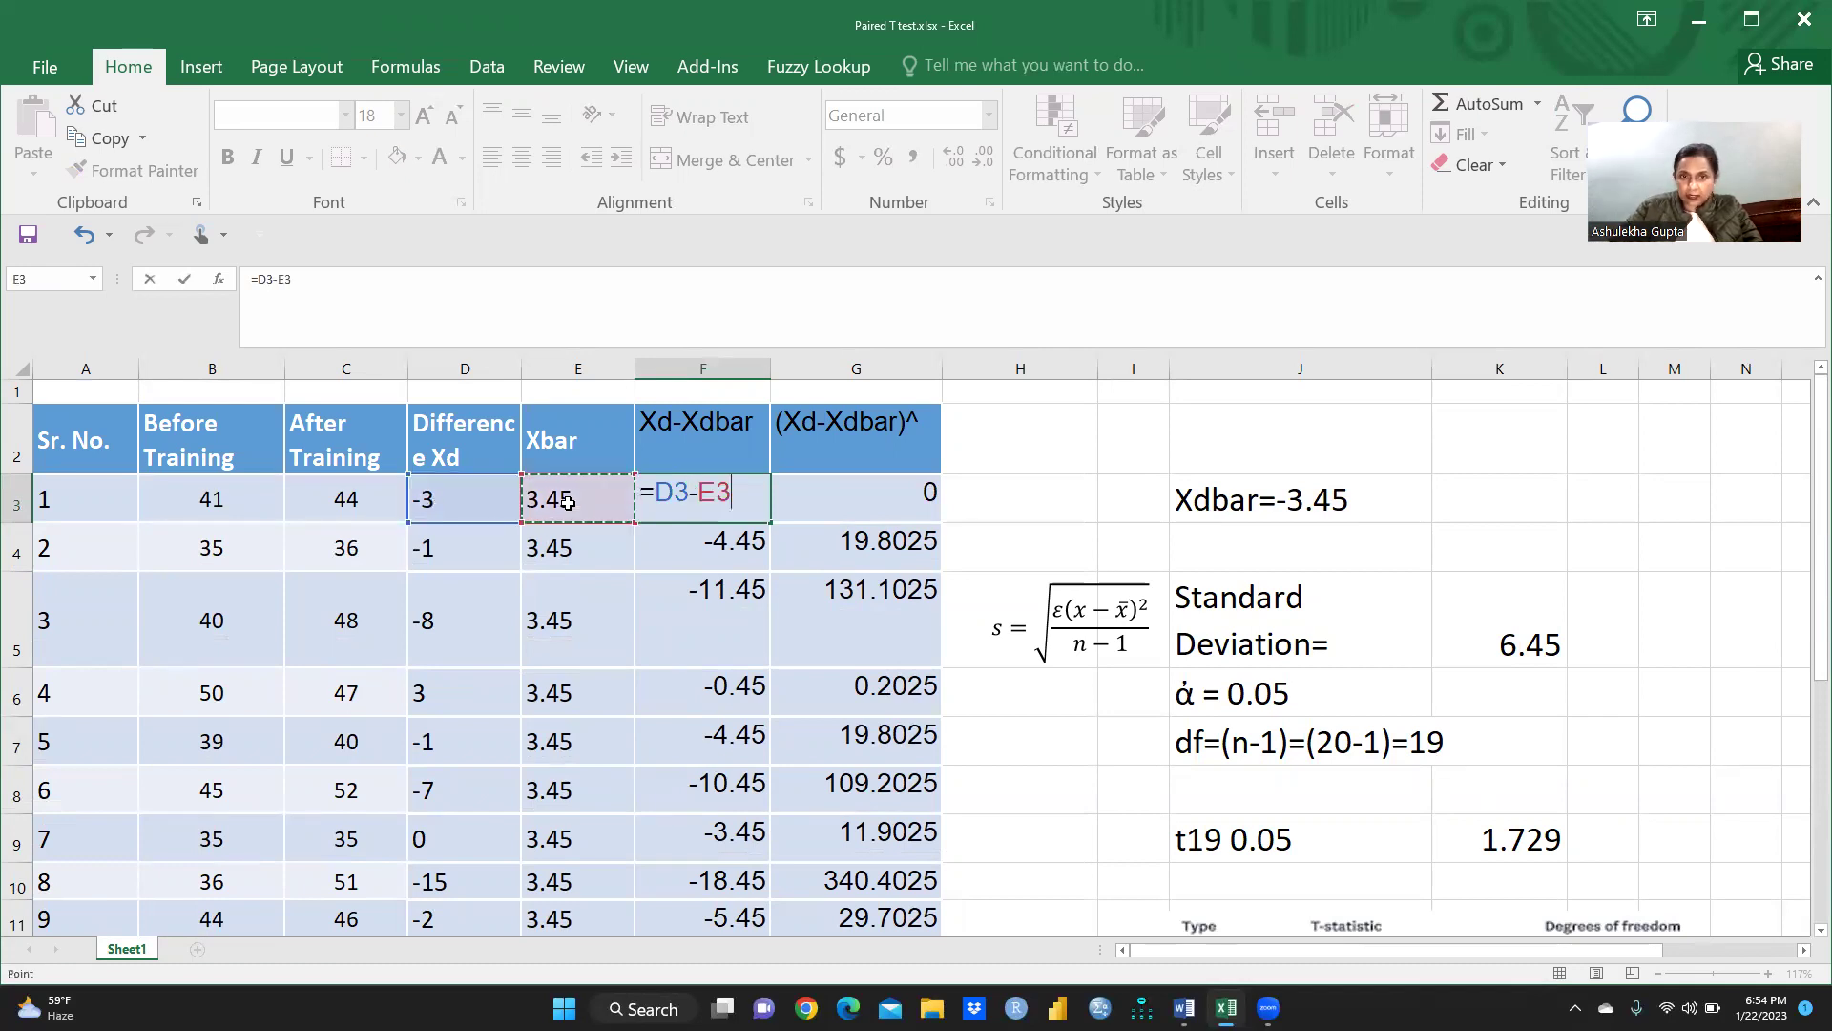
{"action": "key", "text": "Return"}
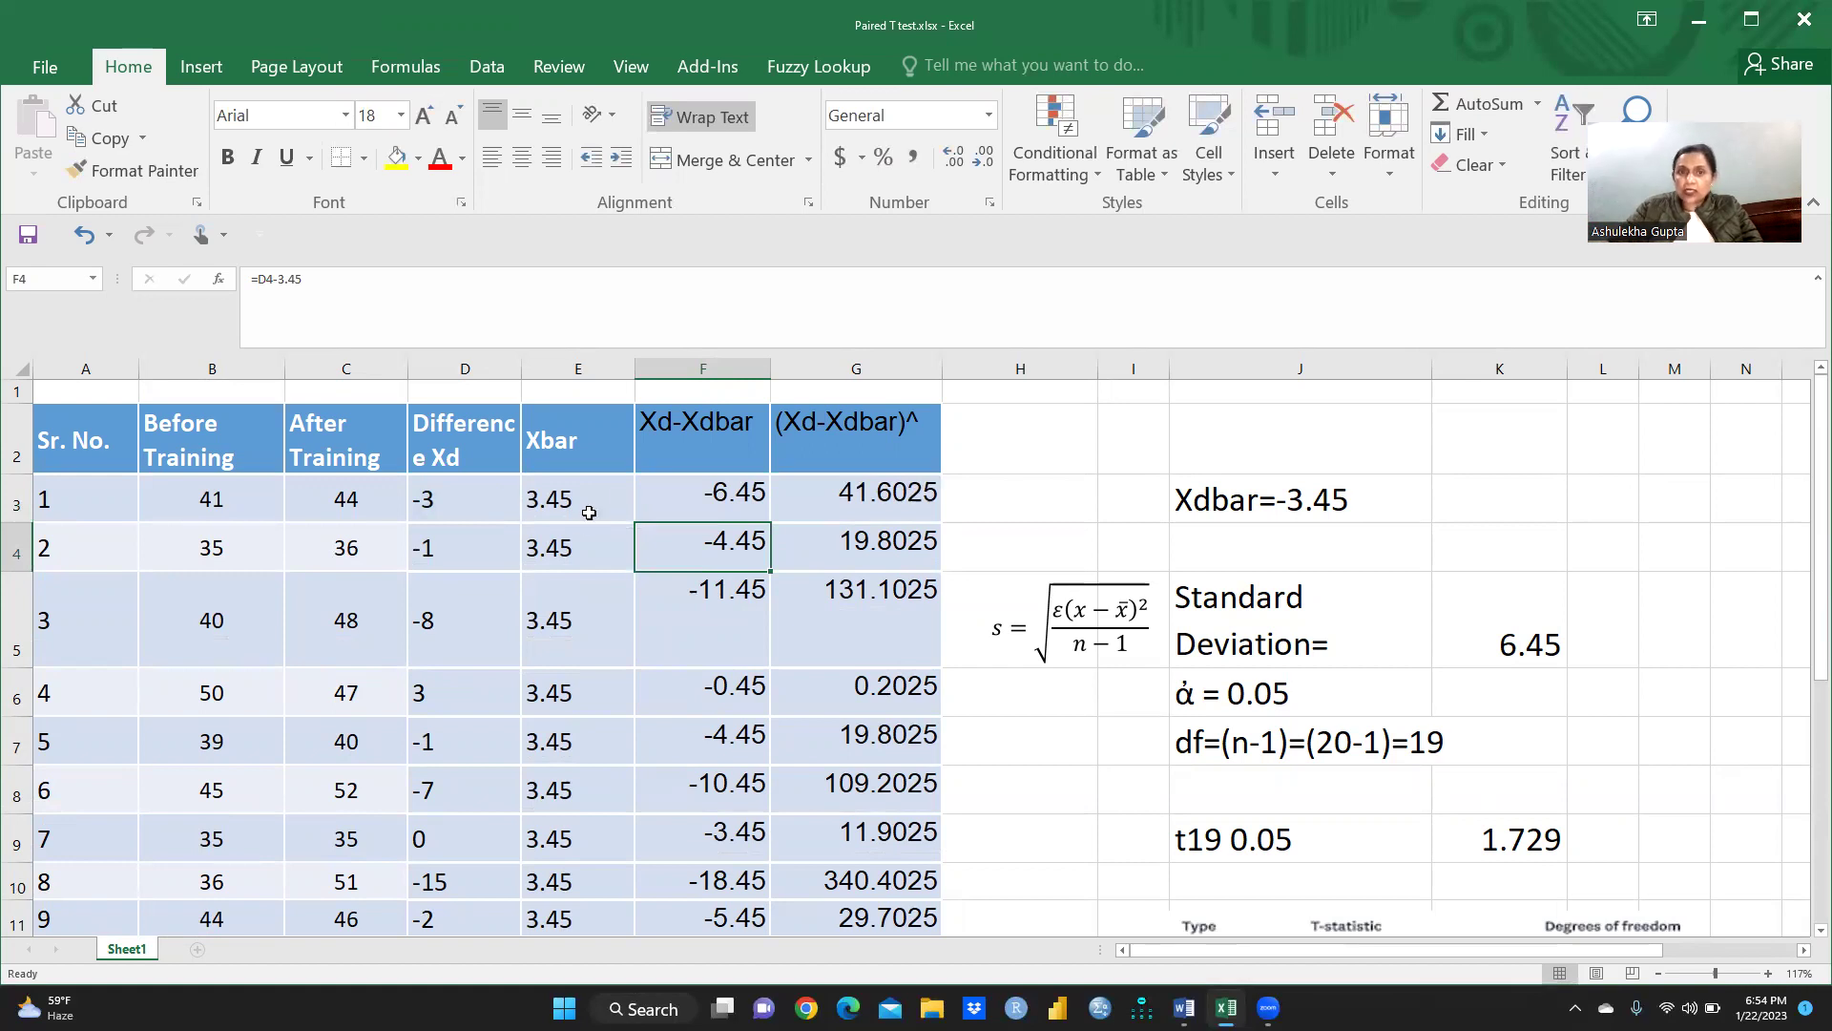
{"action": "left_click", "coordinate": [743, 496]}
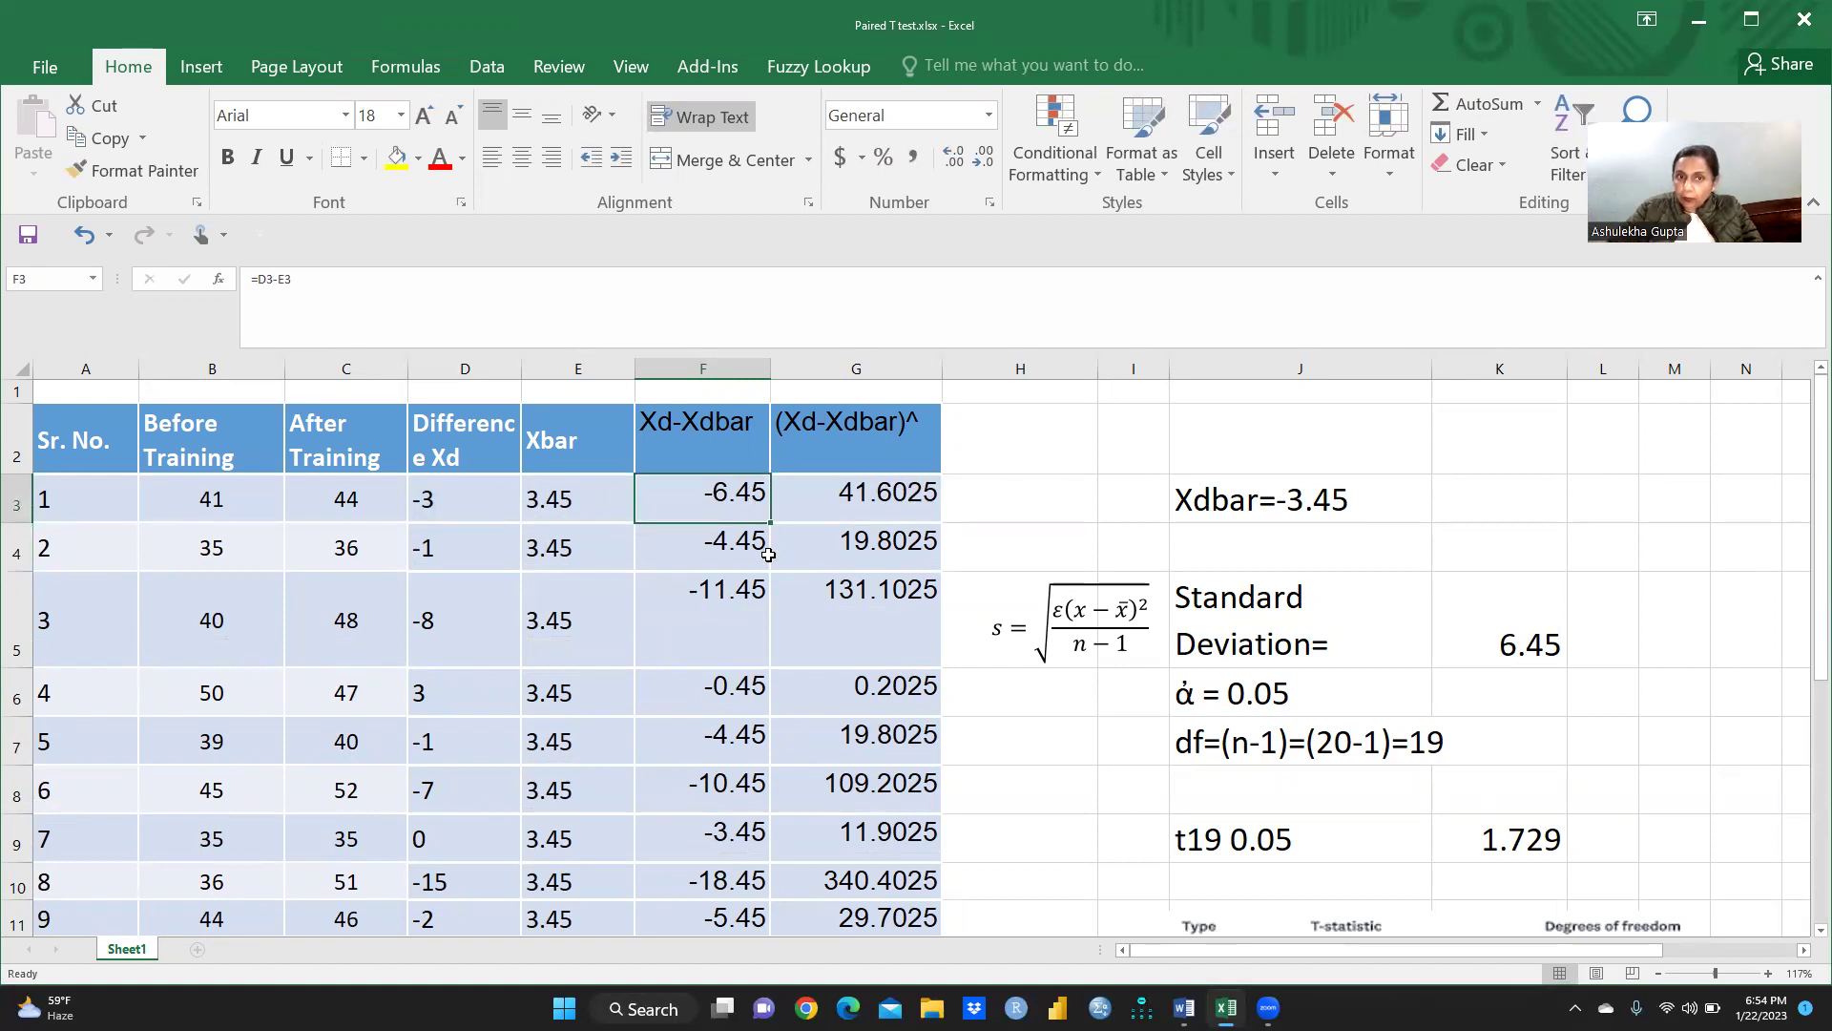
{"action": "mouse_move", "coordinate": [769, 522]}
{"action": "left_mouse_down"}
{"action": "mouse_move", "coordinate": [780, 957]}
{"action": "mouse_move", "coordinate": [769, 807]}
{"action": "mouse_move", "coordinate": [771, 828]}
{"action": "left_mouse_up"}
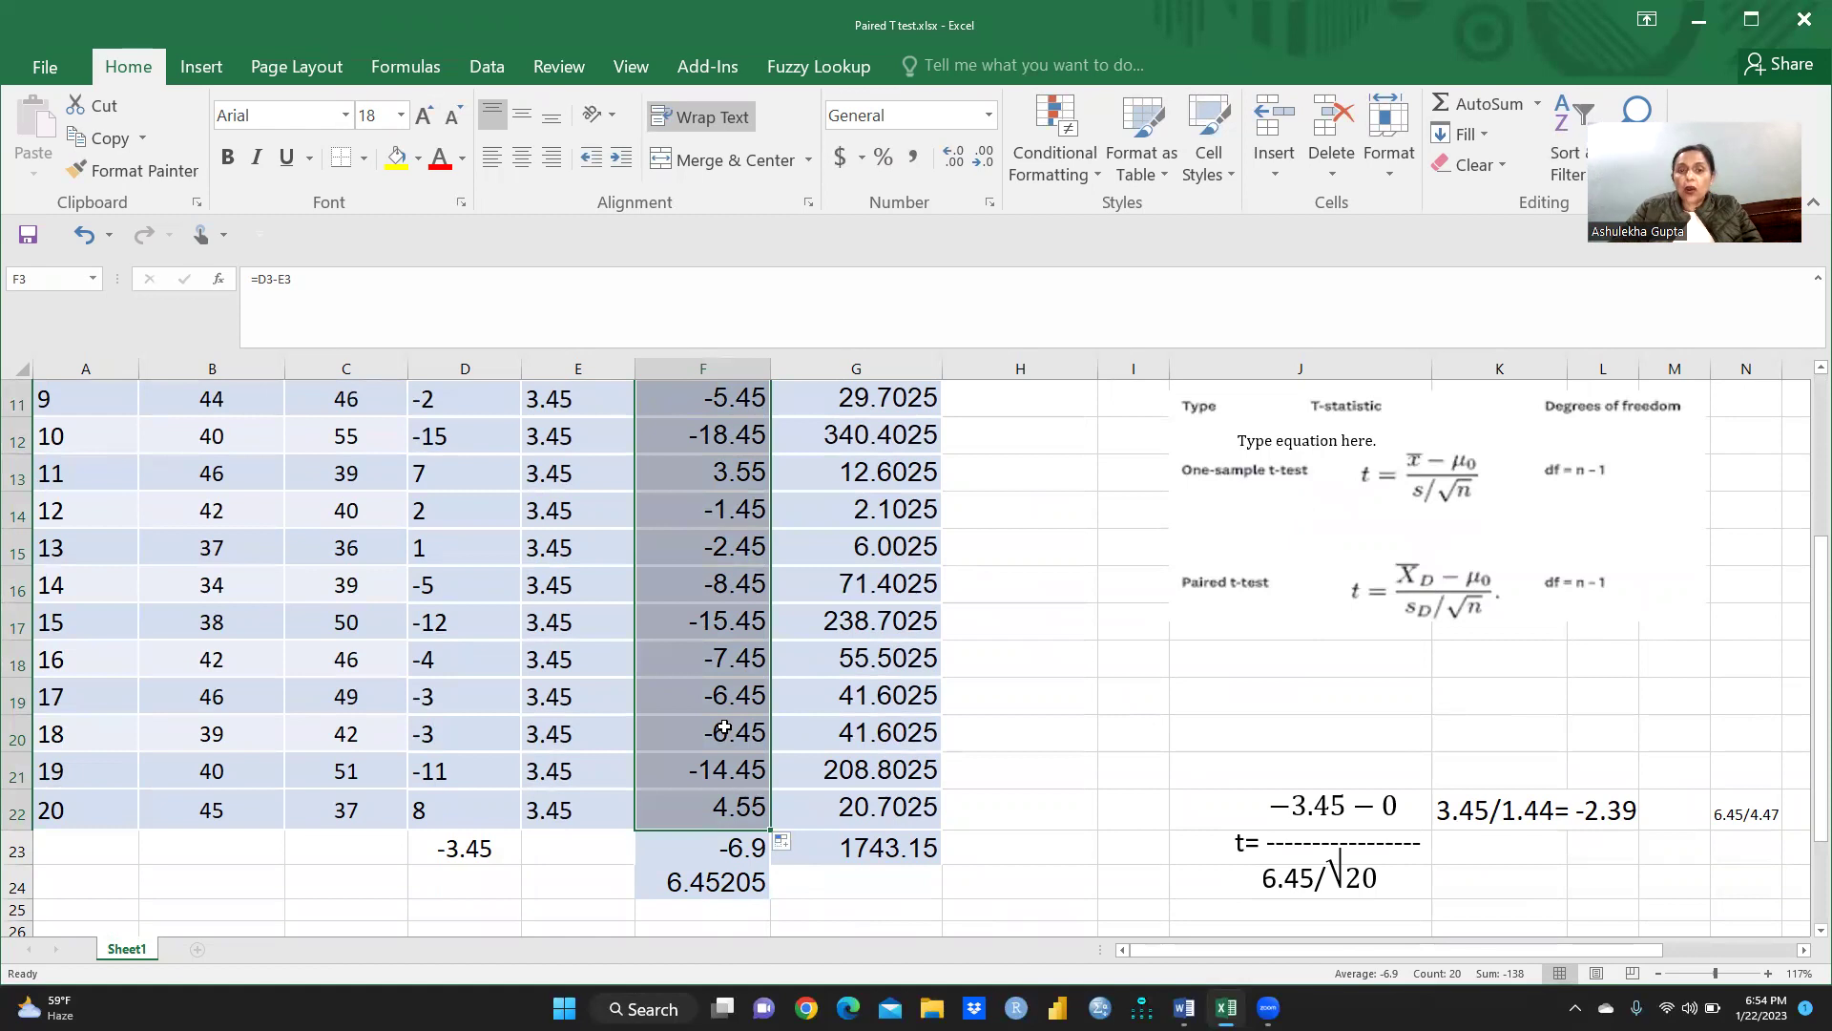
Step: Clear F24 and try to calculate the sample standard deviation of the Xd-Xdbar column there with =STDEV.S(F3:F220
{"action": "left_click", "coordinate": [713, 887]}
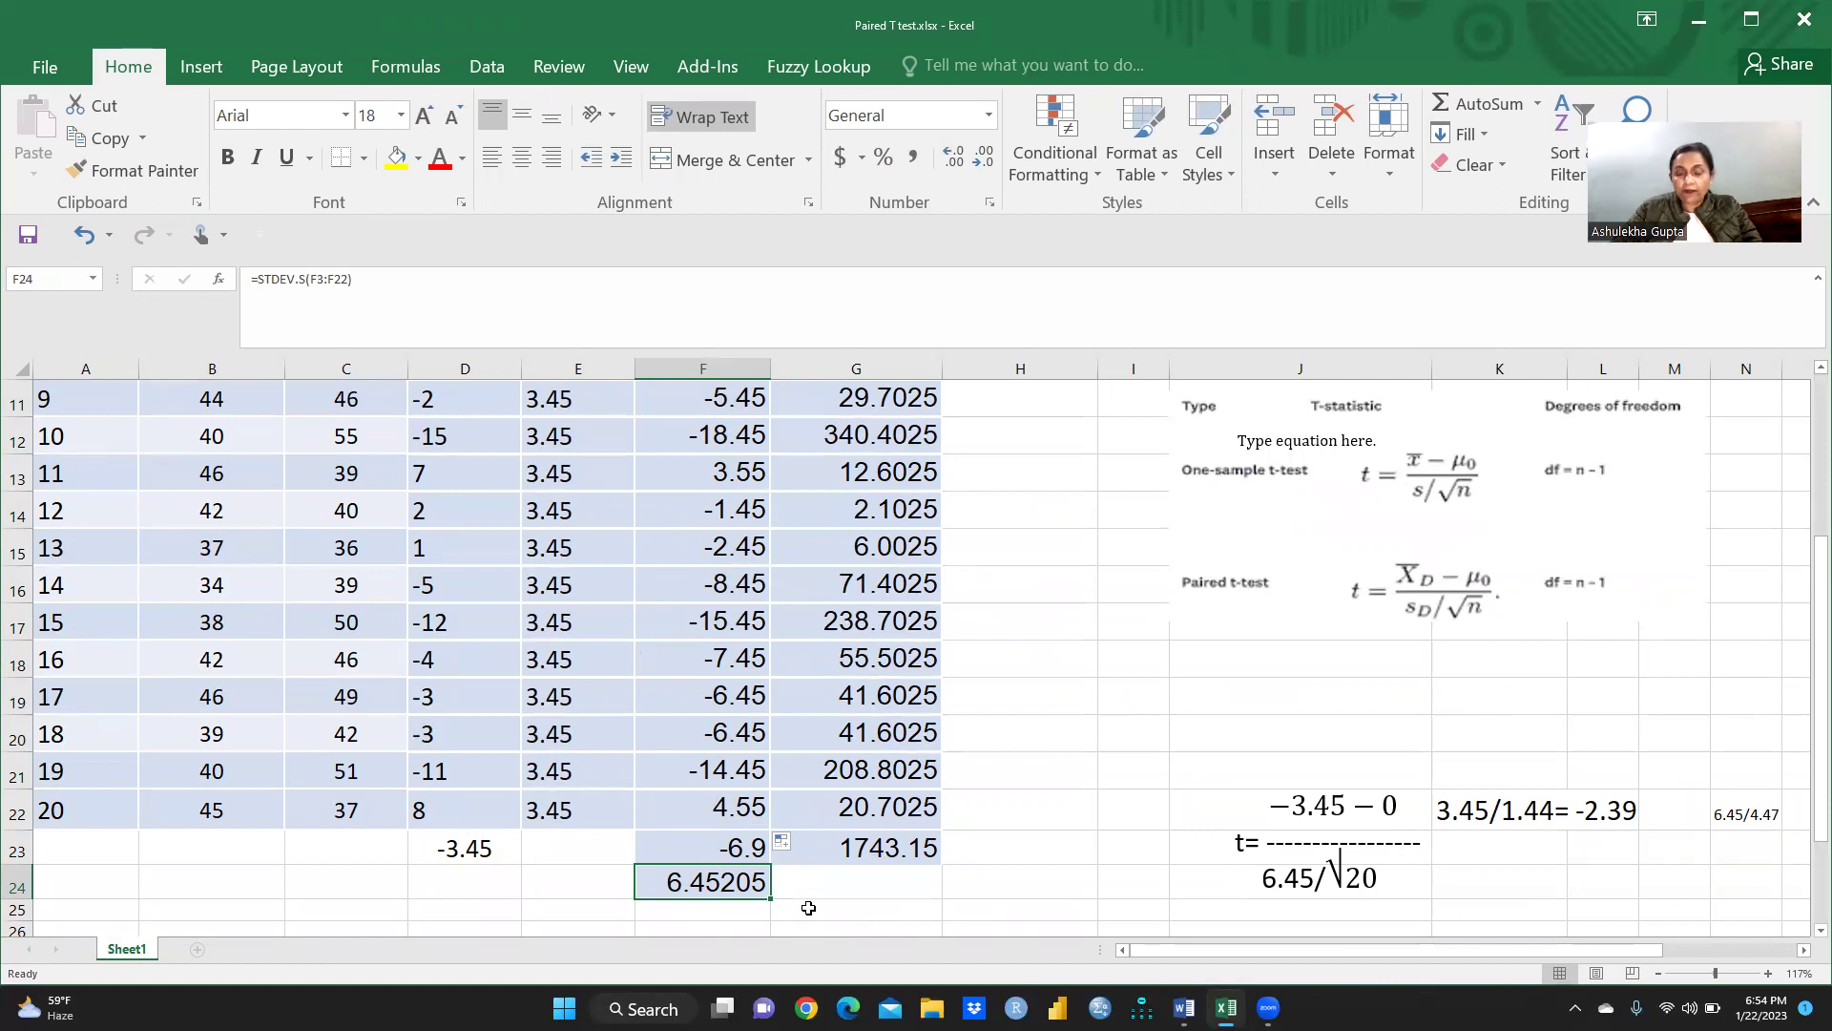
{"action": "key", "text": "Delete"}
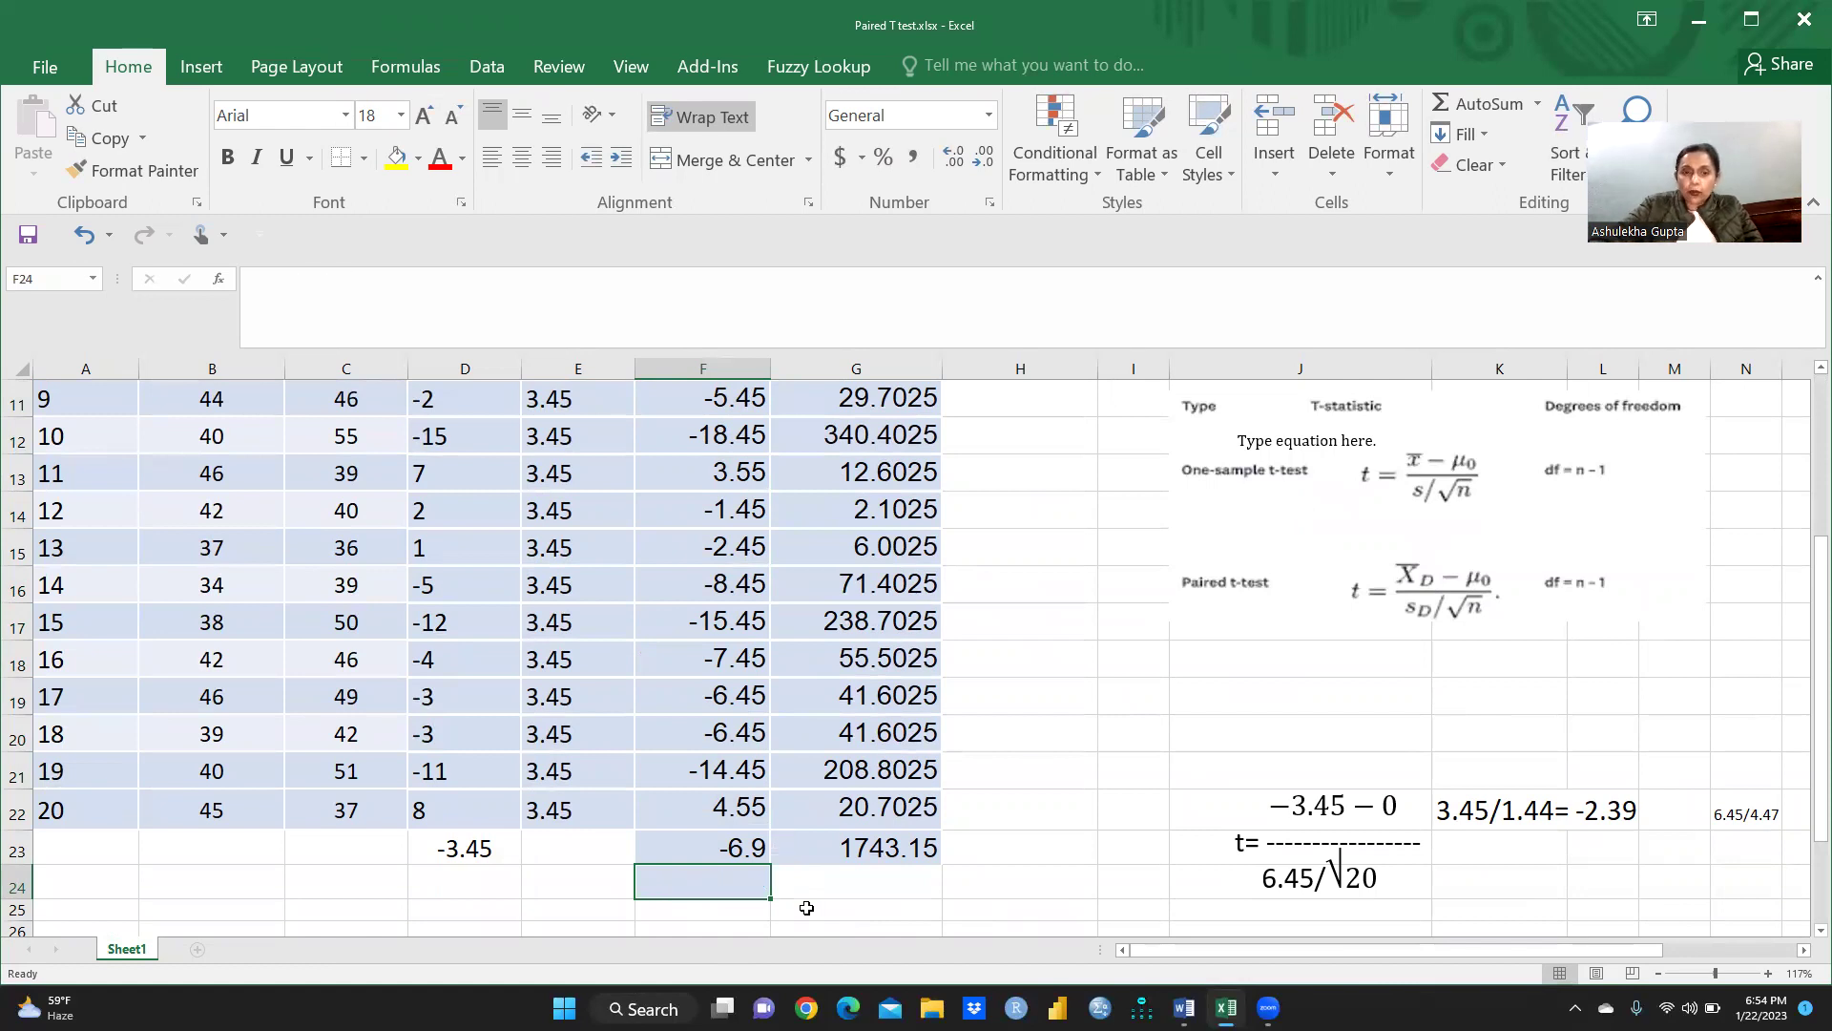
{"action": "type", "text": "="}
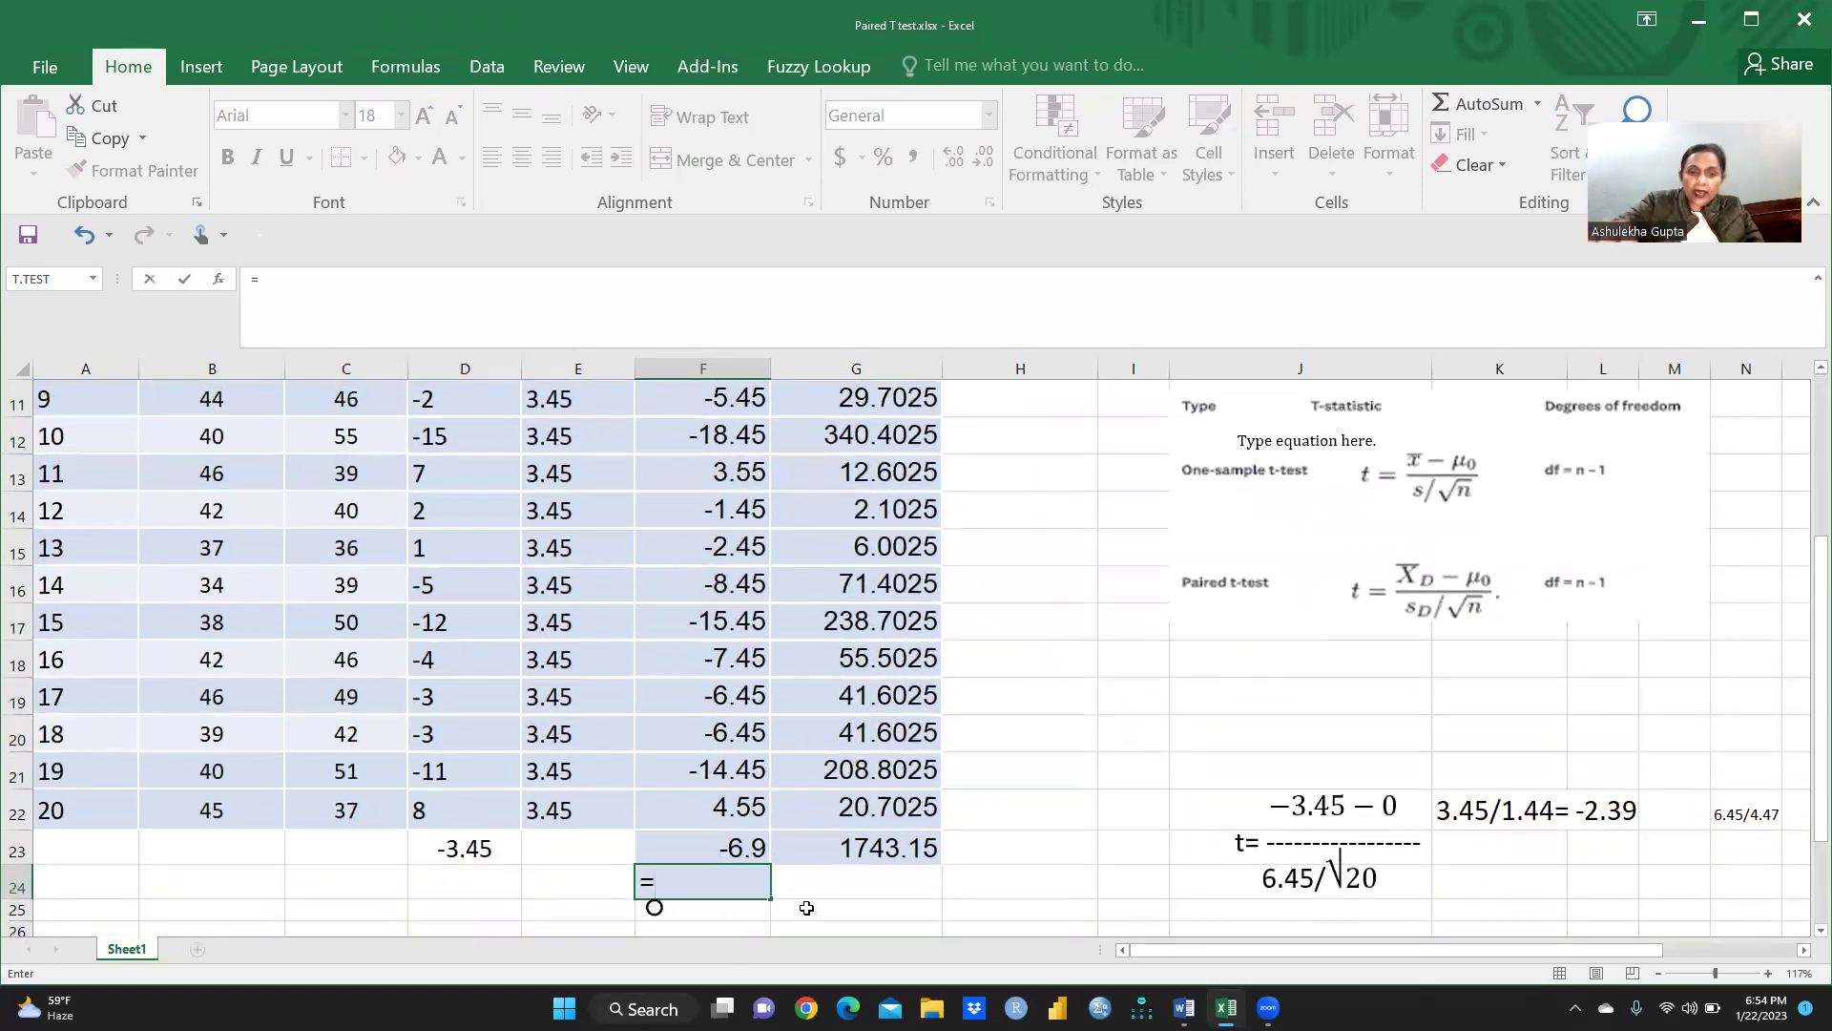
{"action": "type", "text": "std"}
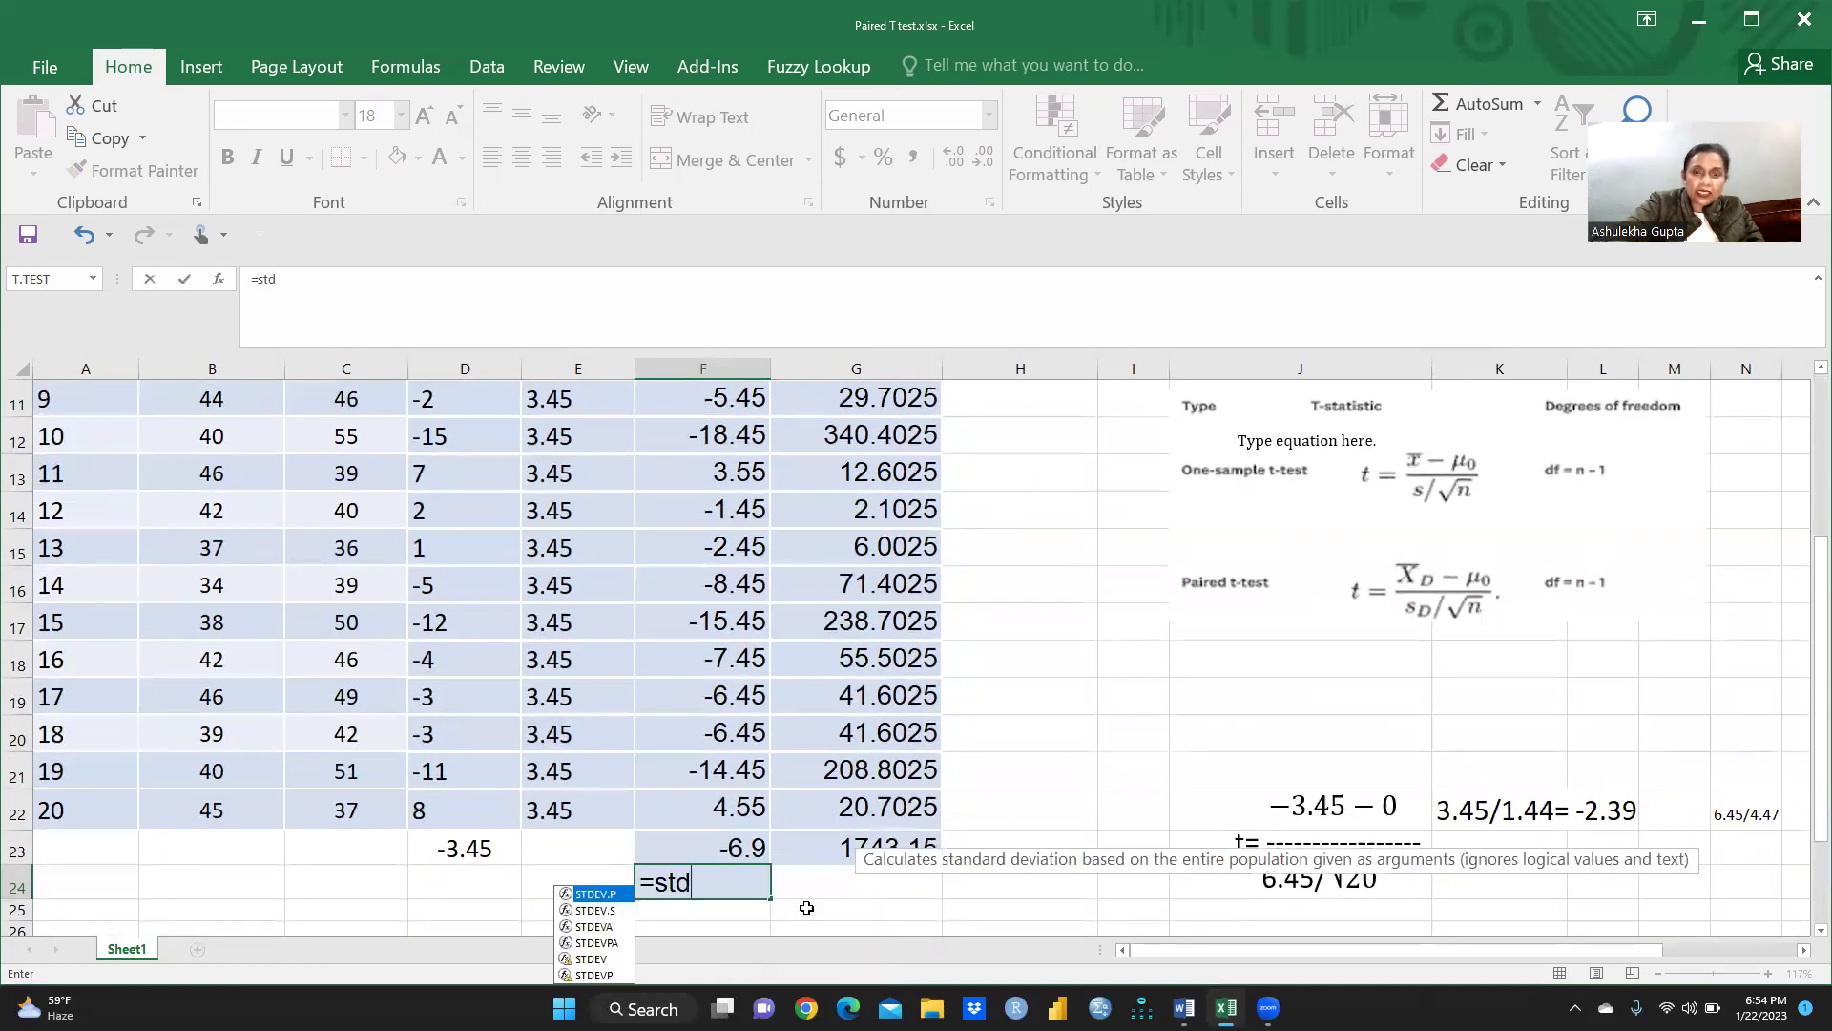
{"action": "left_click", "coordinate": [608, 911]}
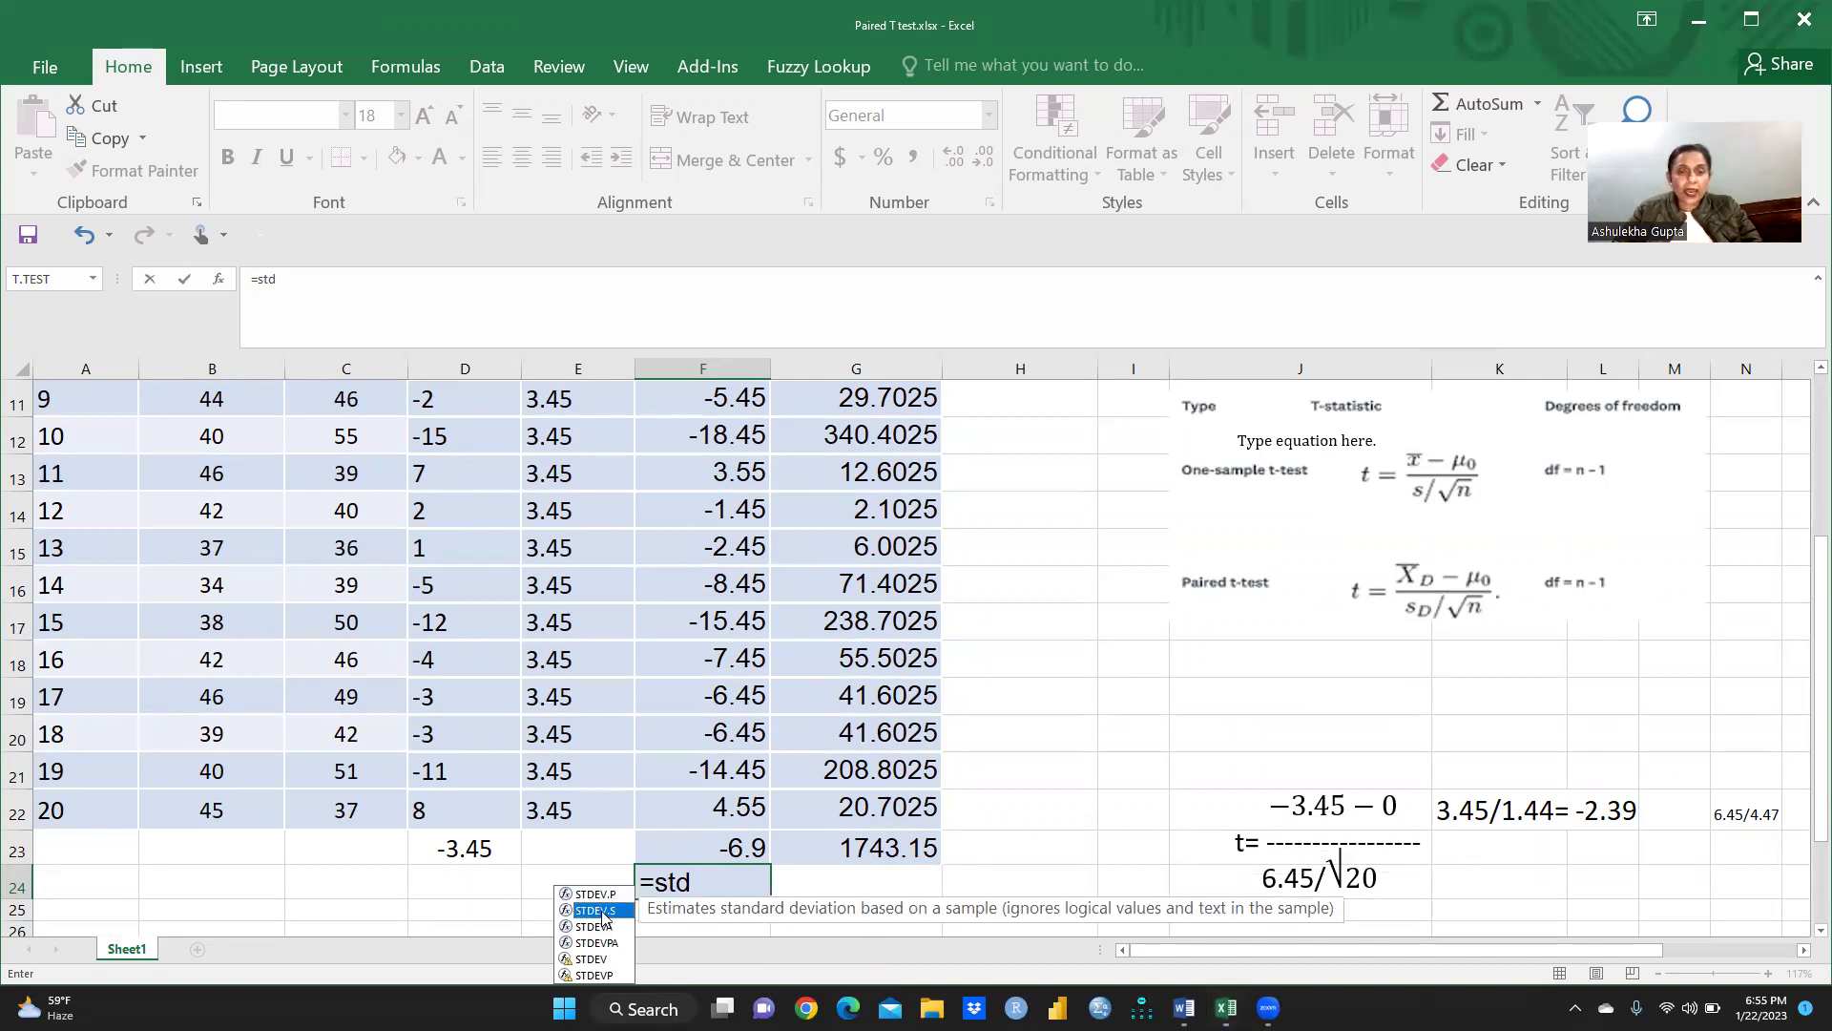
{"action": "double_click", "coordinate": [603, 912]}
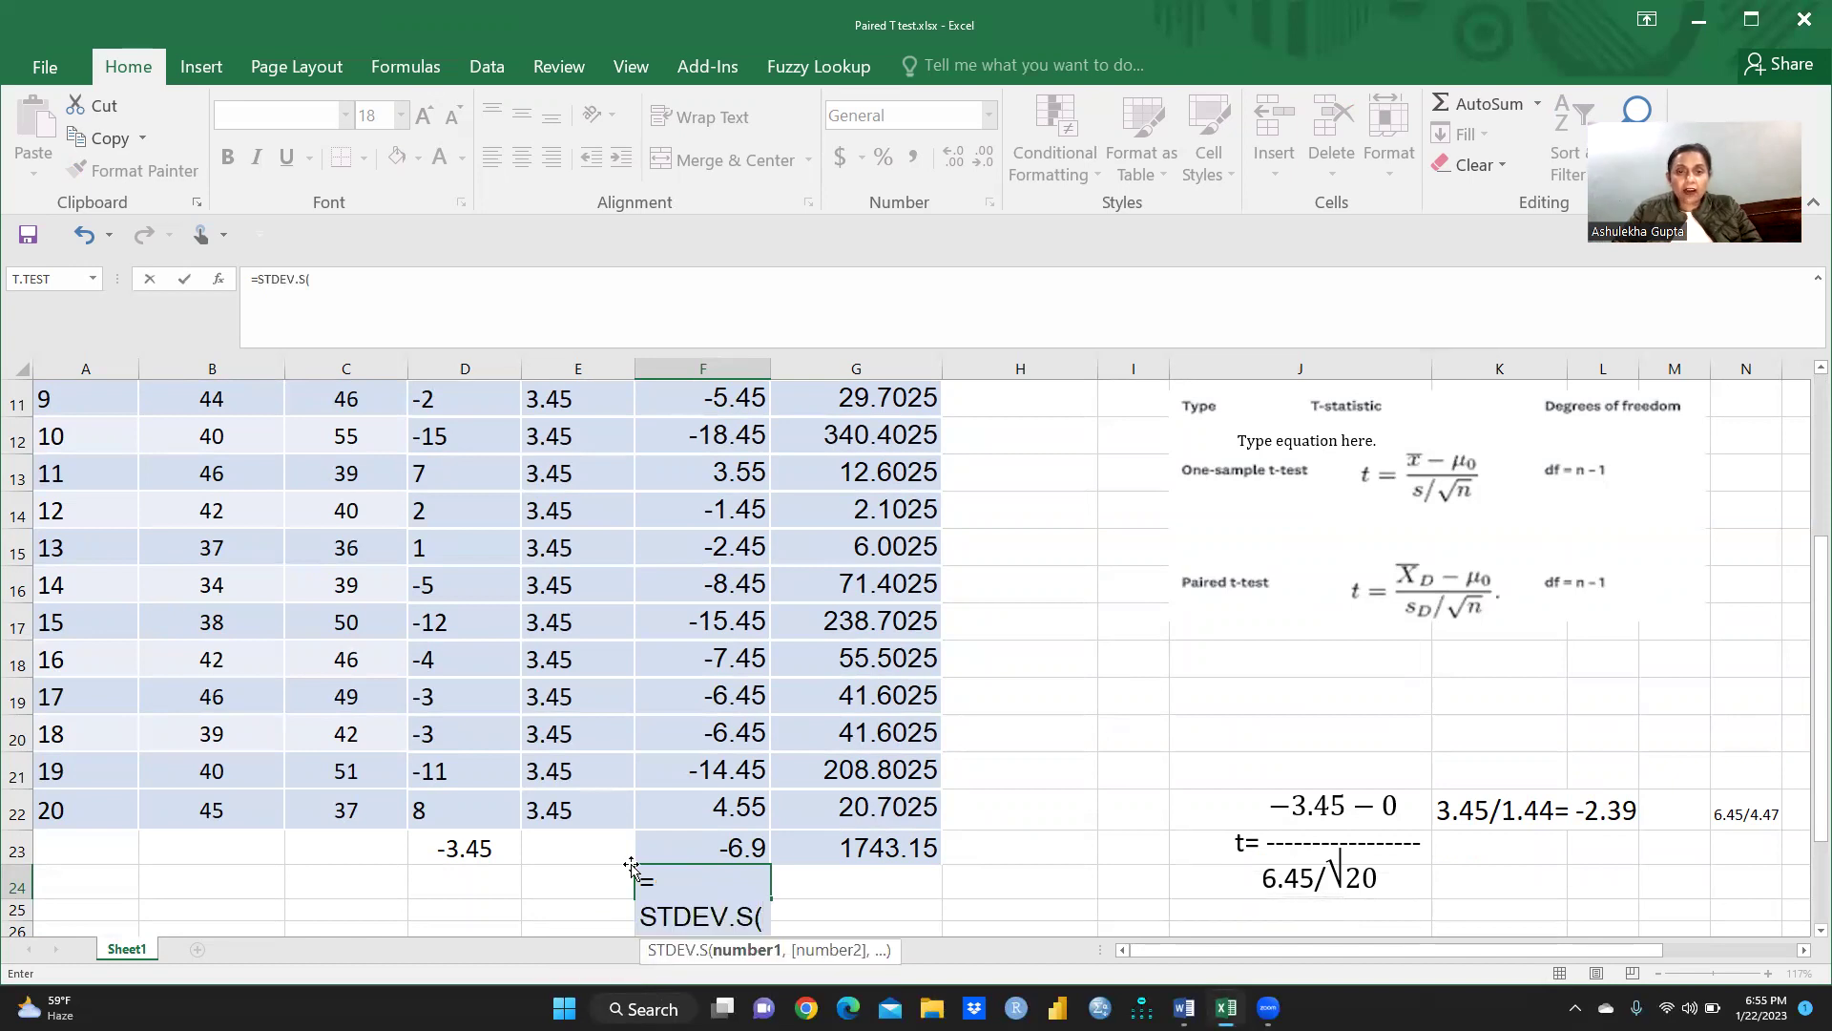
{"action": "scroll", "coordinate": [778, 683], "scroll_direction": "up", "scroll_amount": 4}
{"action": "left_click_drag", "start_coordinate": [730, 492], "coordinate": [707, 850]}
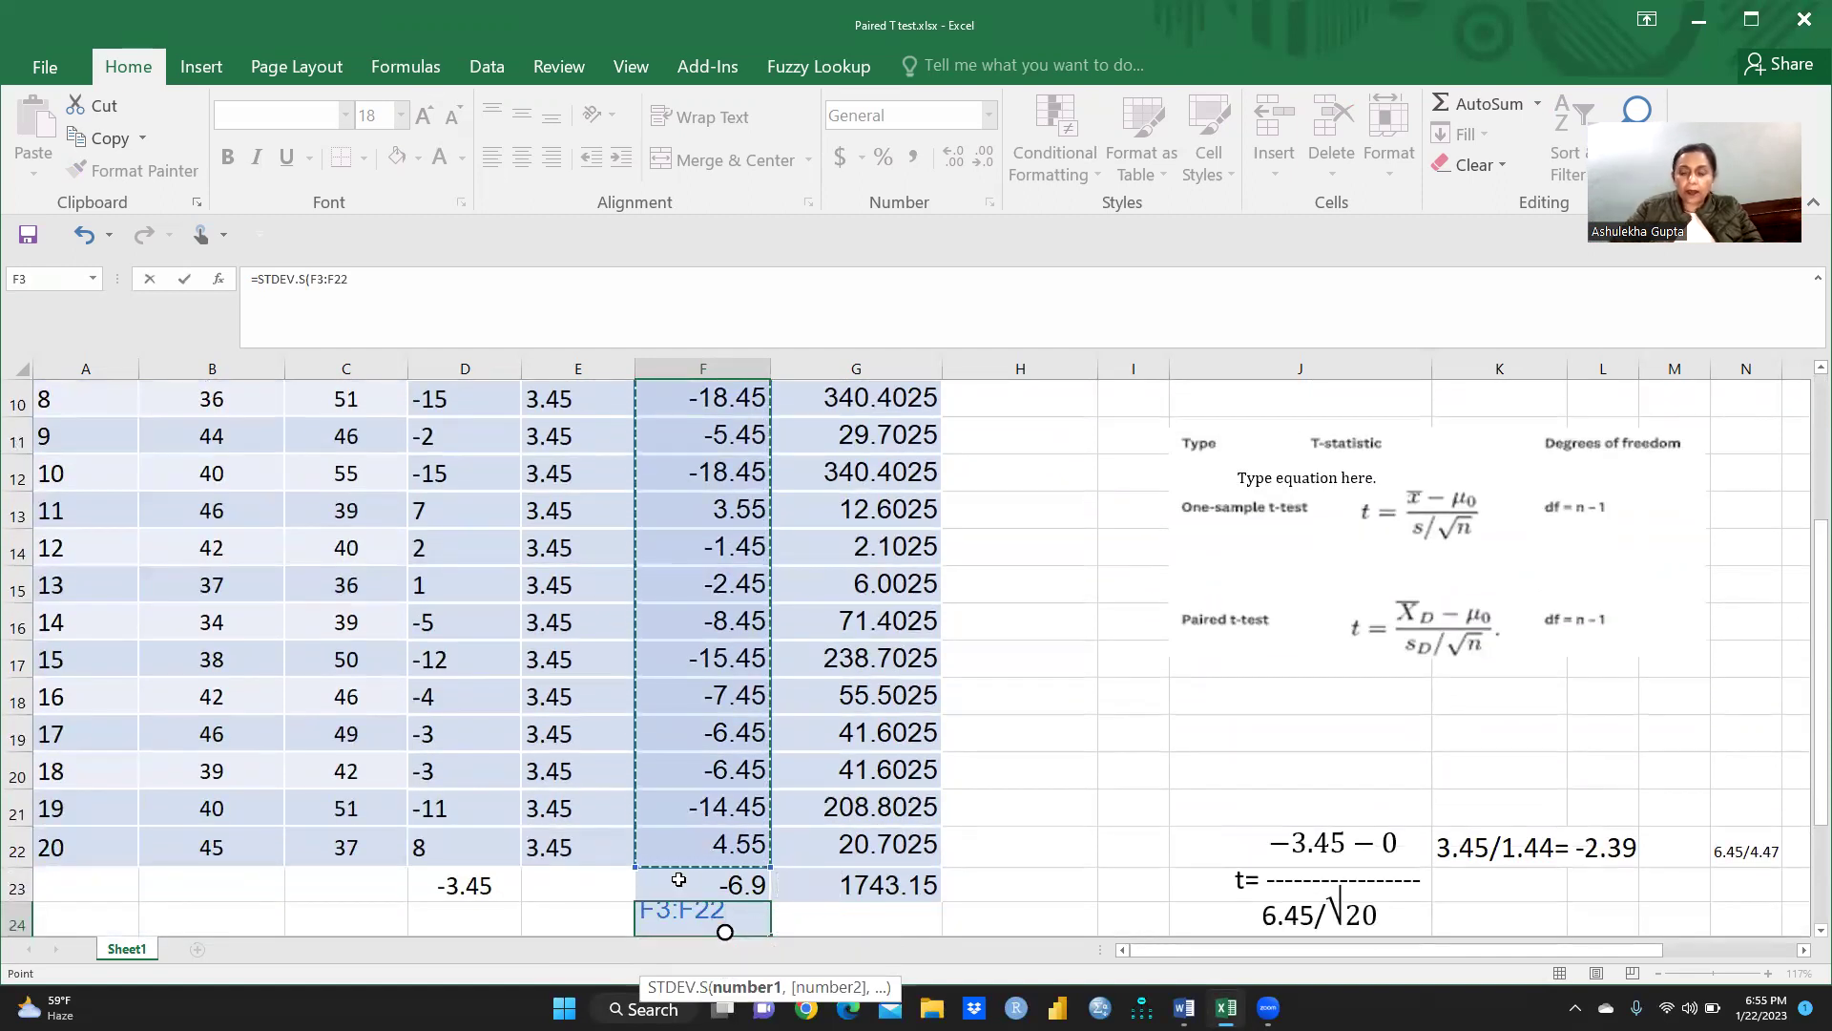
{"action": "type", "text": "0"}
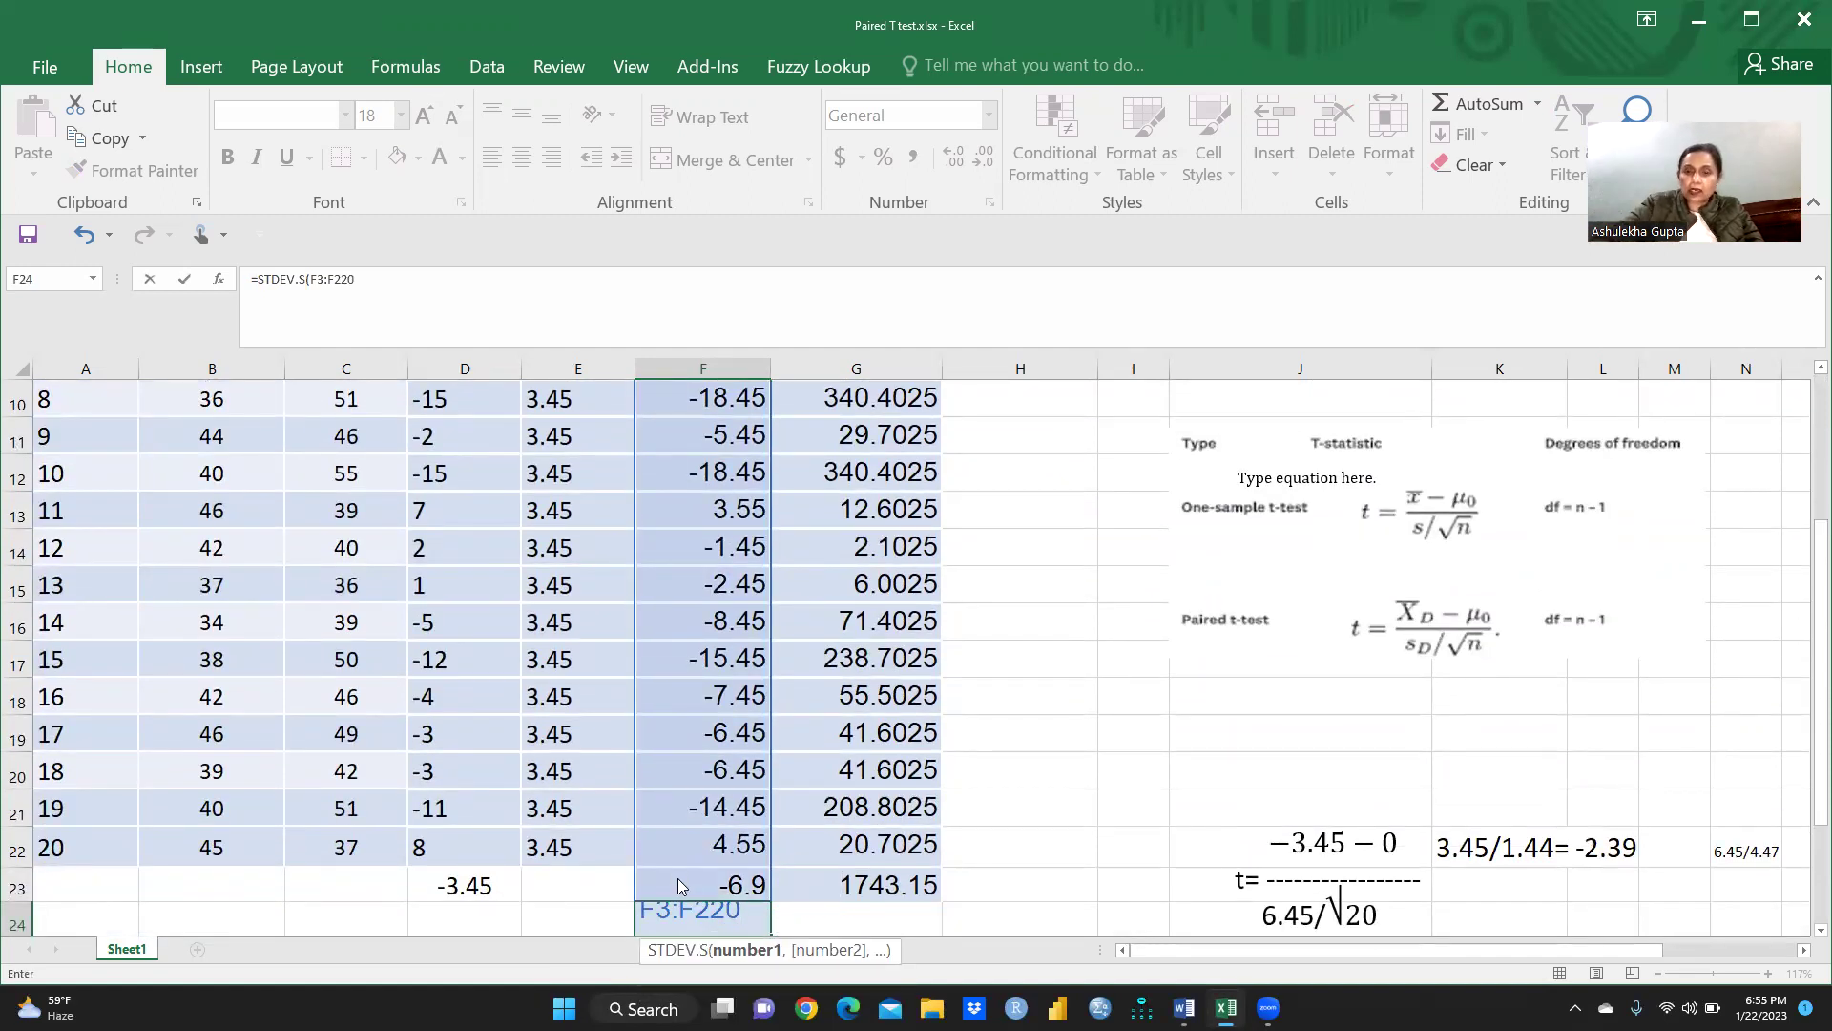
{"action": "key", "text": "Return"}
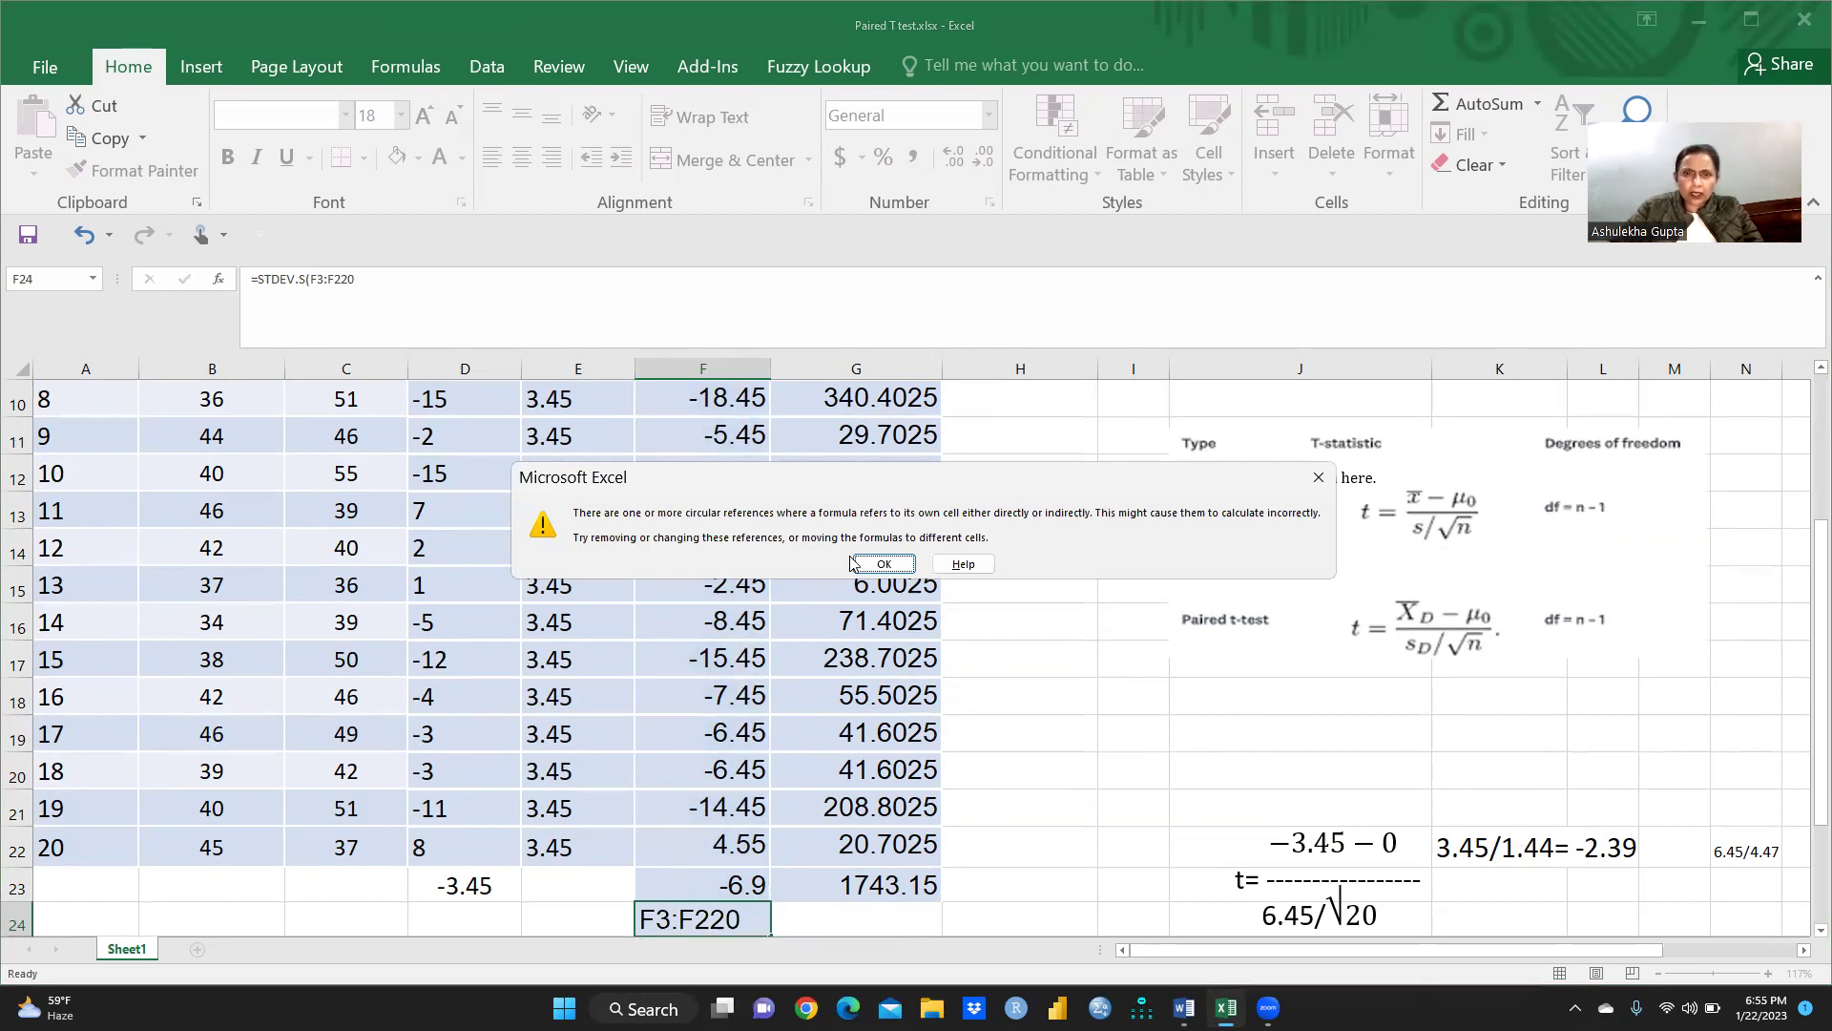
Step: Dismiss the circular reference warning and clear the standard deviation formula from F24
{"action": "left_click", "coordinate": [1318, 476]}
{"action": "left_click", "coordinate": [744, 883]}
{"action": "key", "text": "Delete"}
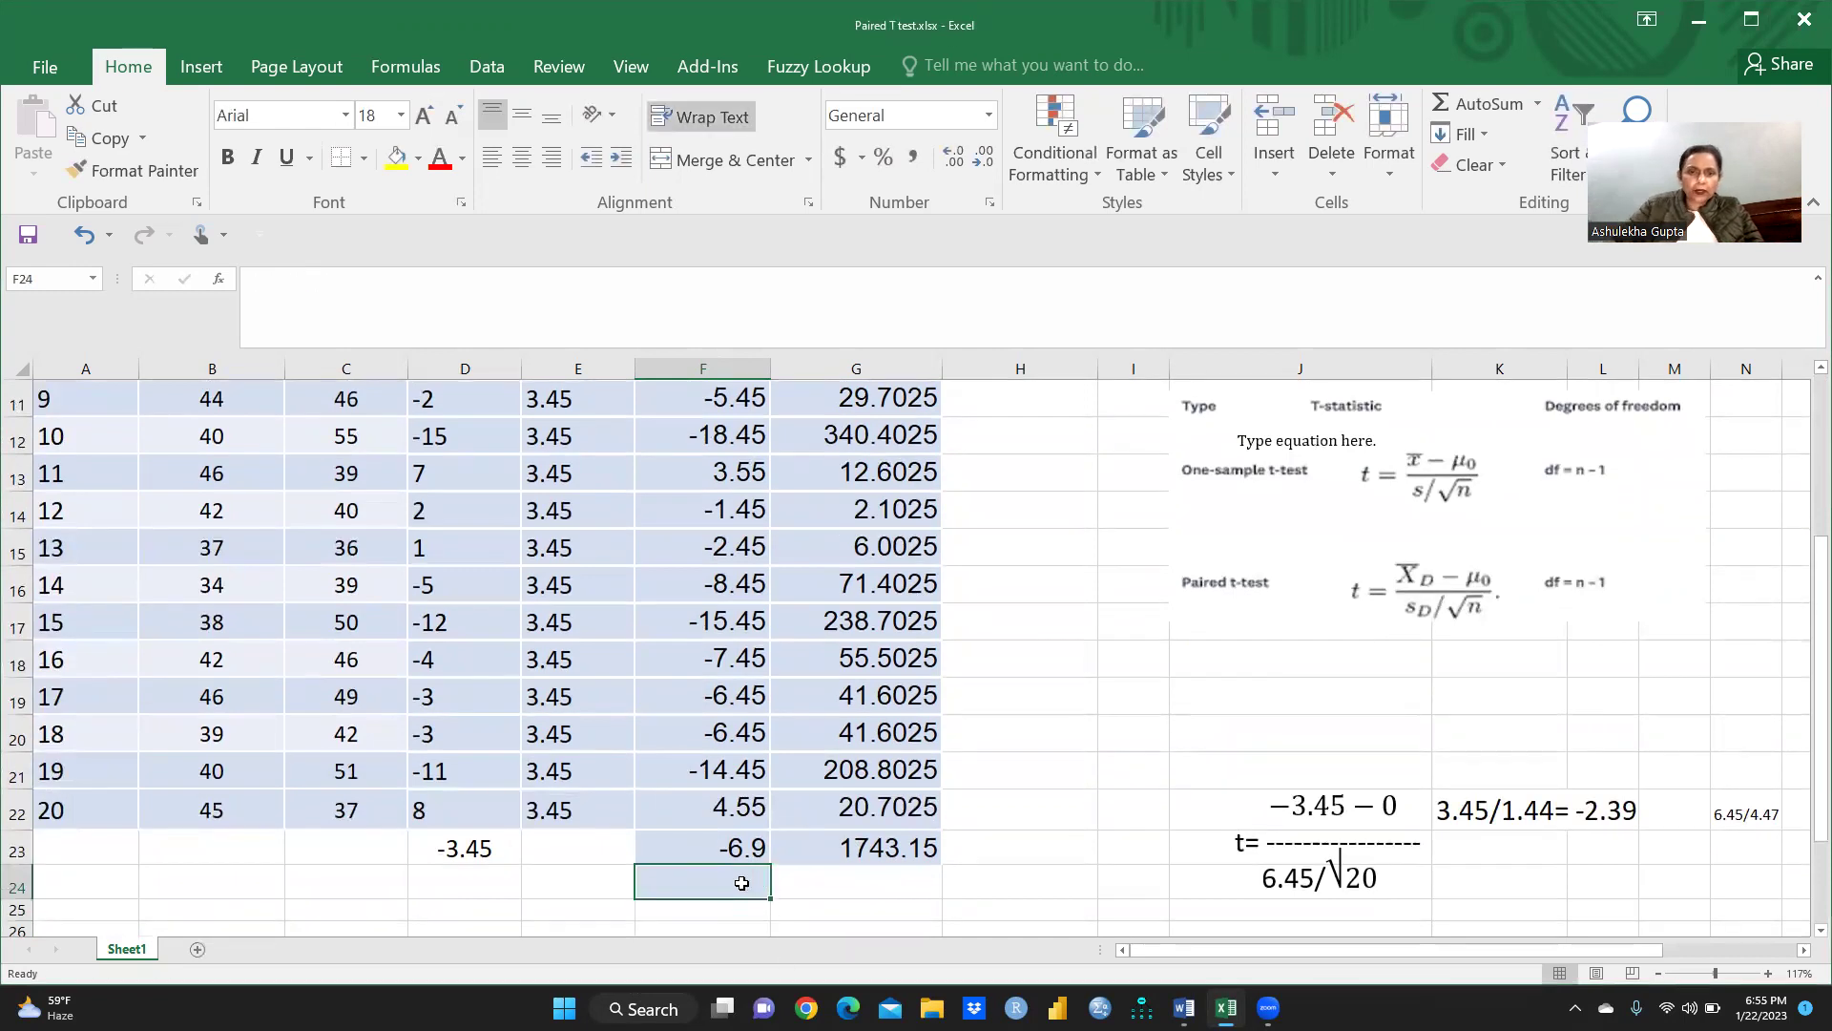
Step: Clear the first employee's squared deviation in G3 and re-enter it as =F3*F3
{"action": "scroll", "coordinate": [805, 763], "scroll_direction": "up", "scroll_amount": 2}
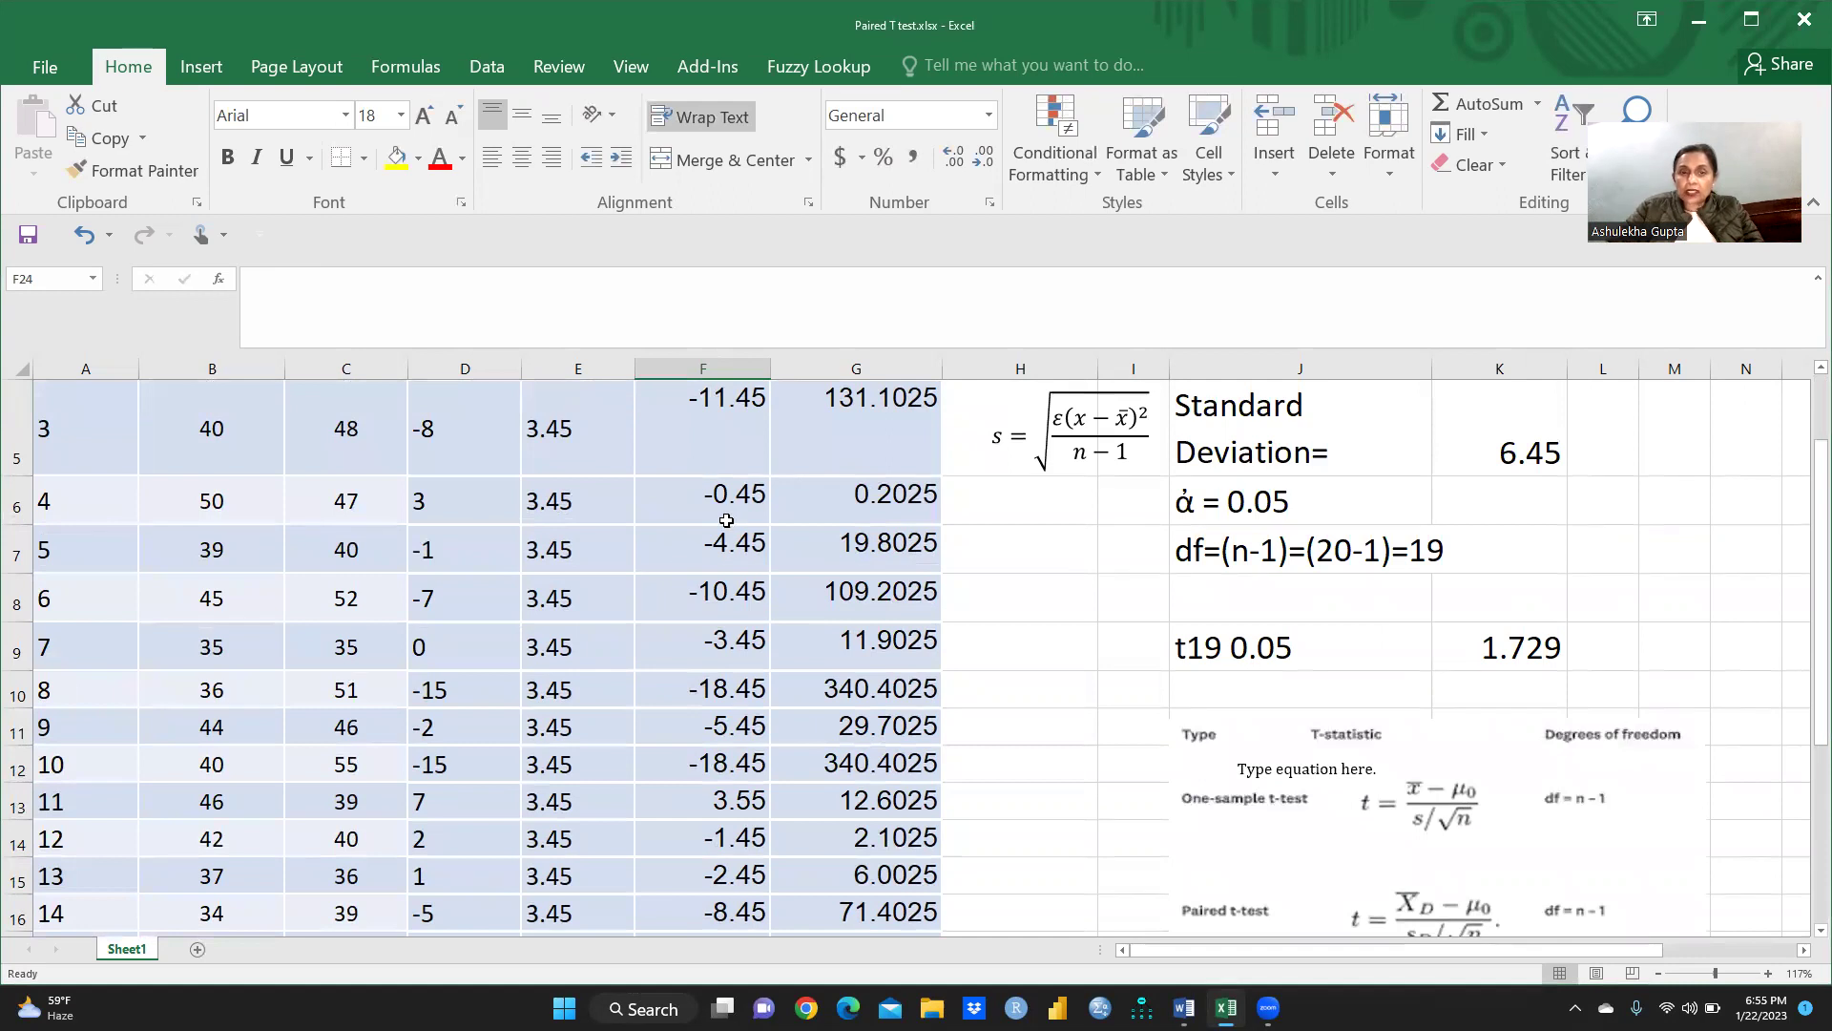
{"action": "scroll", "coordinate": [735, 523], "scroll_direction": "up", "scroll_amount": 1}
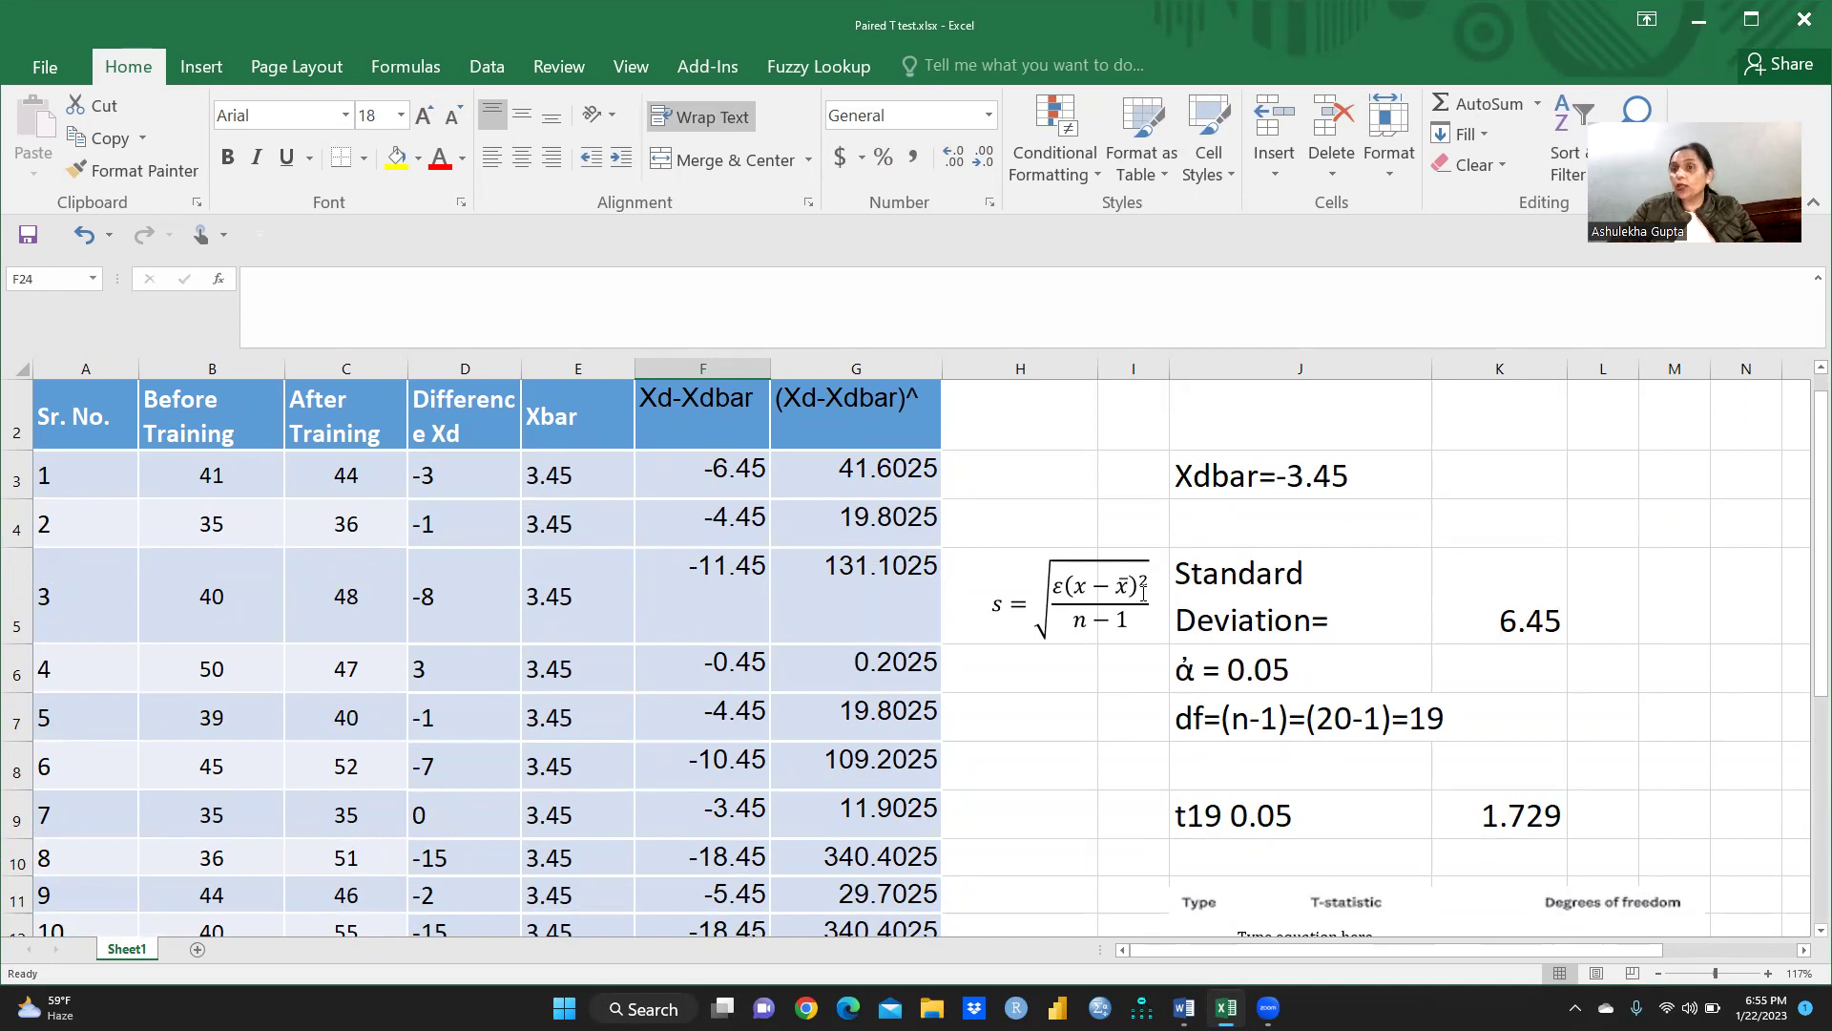
{"action": "left_click", "coordinate": [701, 462]}
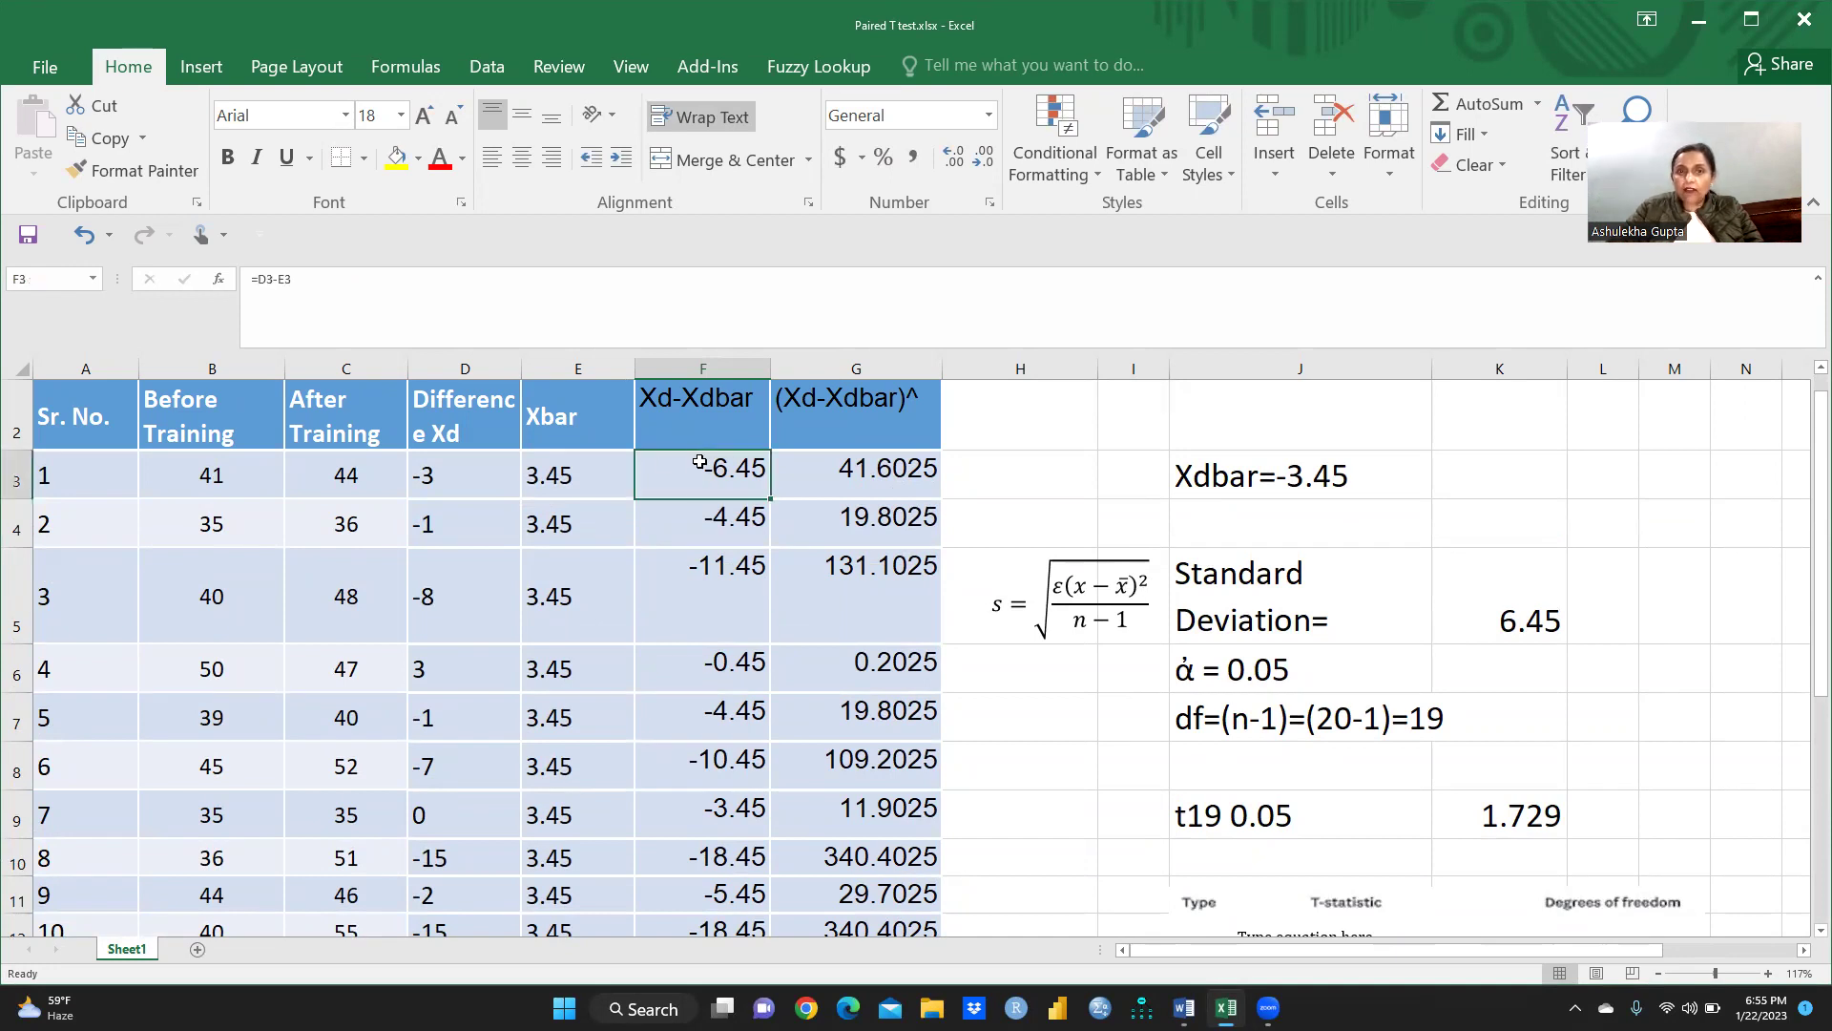
{"action": "left_click", "coordinate": [873, 472]}
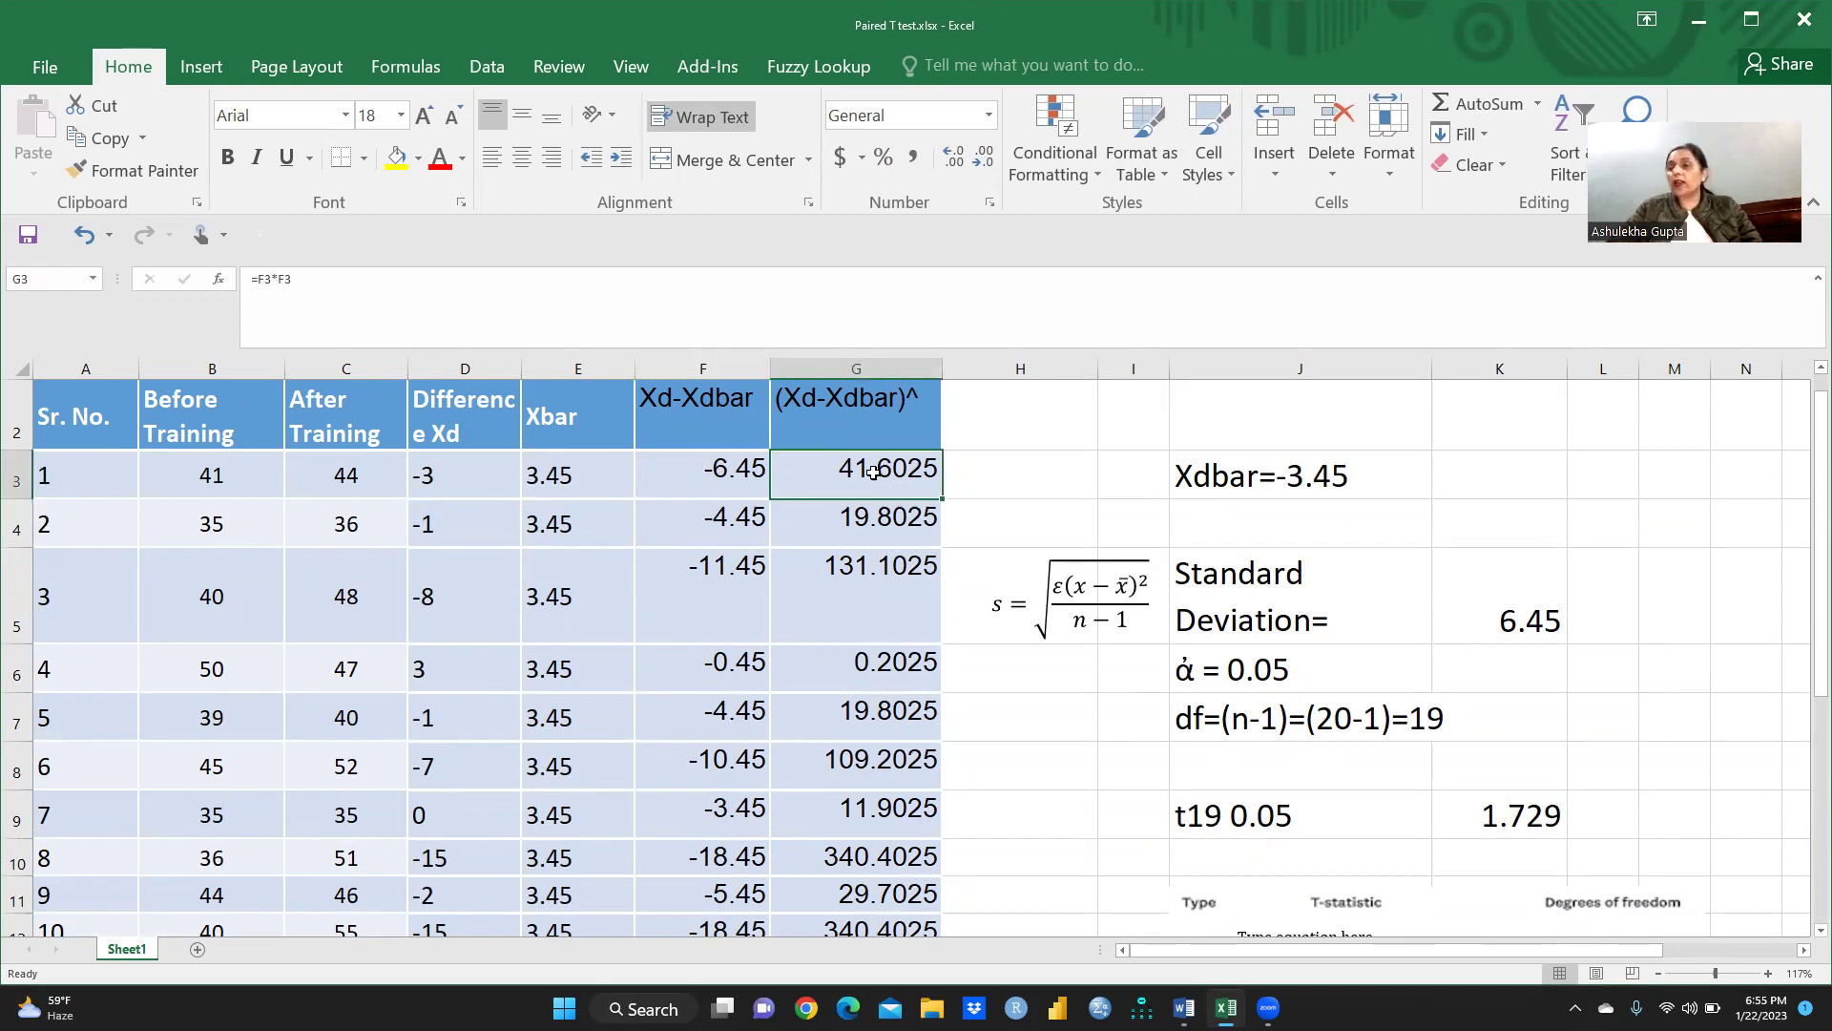
{"action": "scroll", "coordinate": [873, 473], "scroll_direction": "up", "scroll_amount": 1}
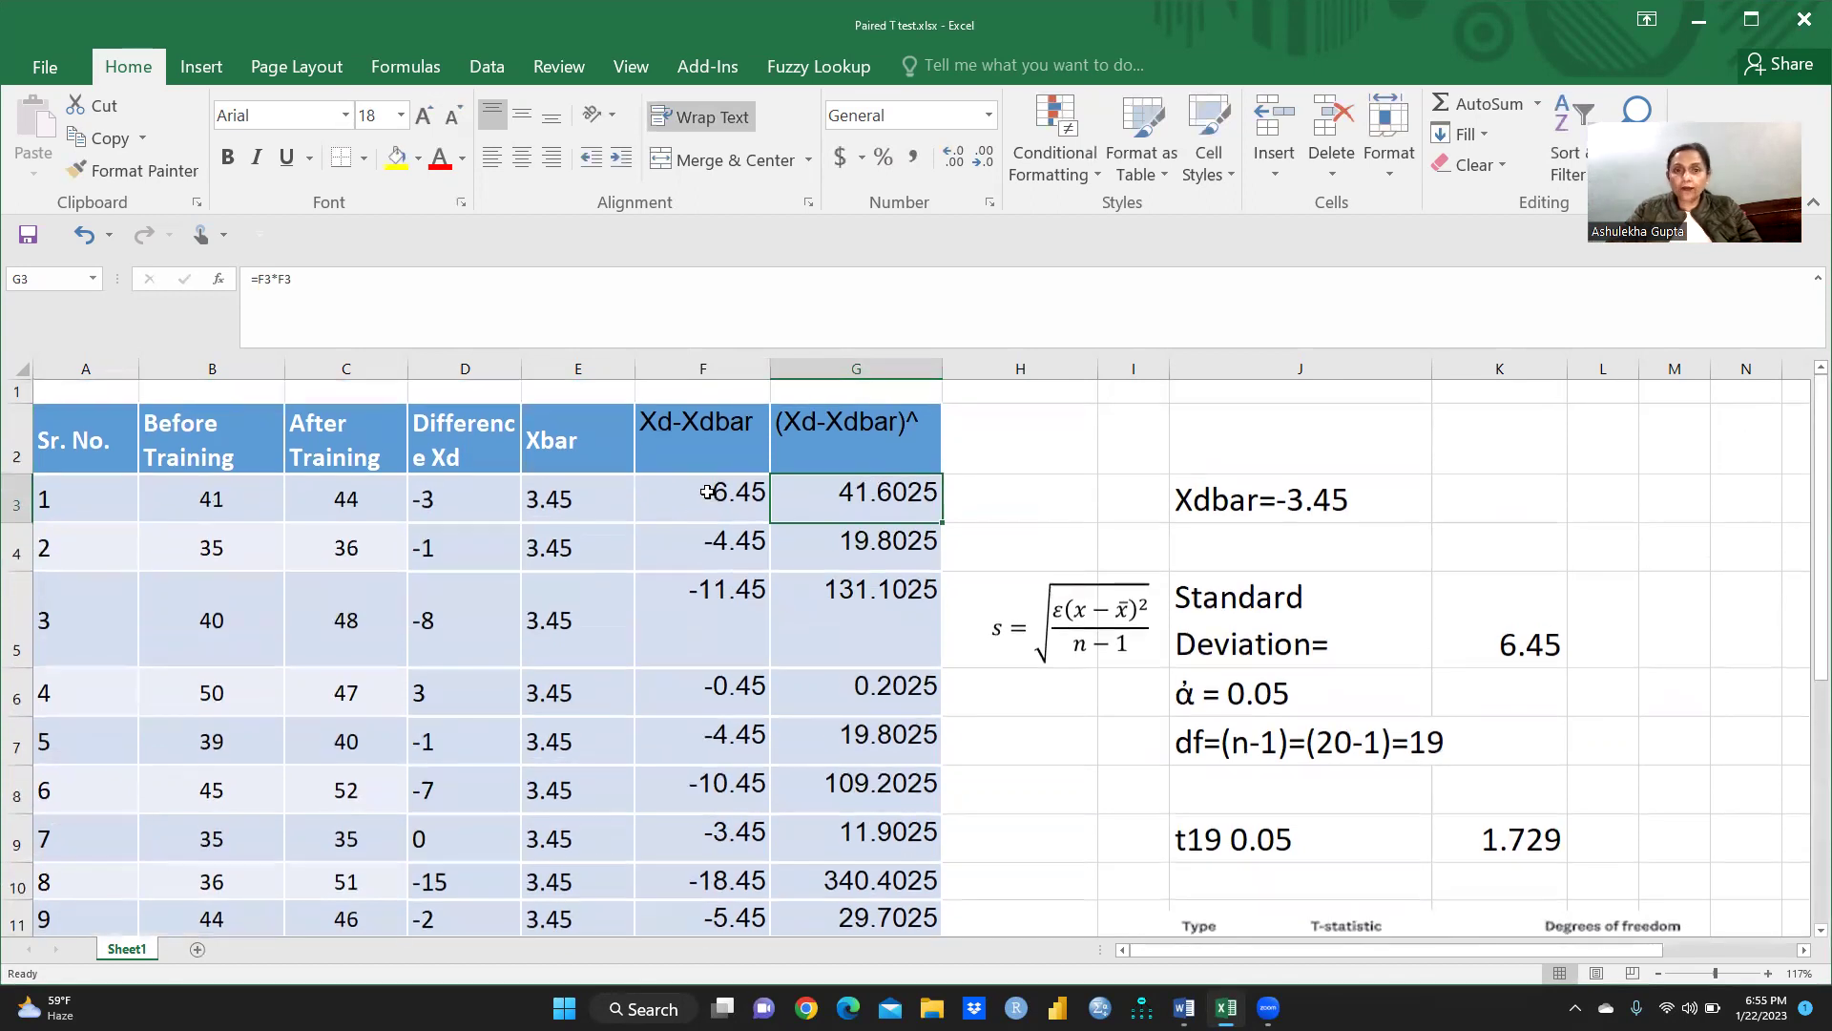
{"action": "left_click", "coordinate": [745, 477]}
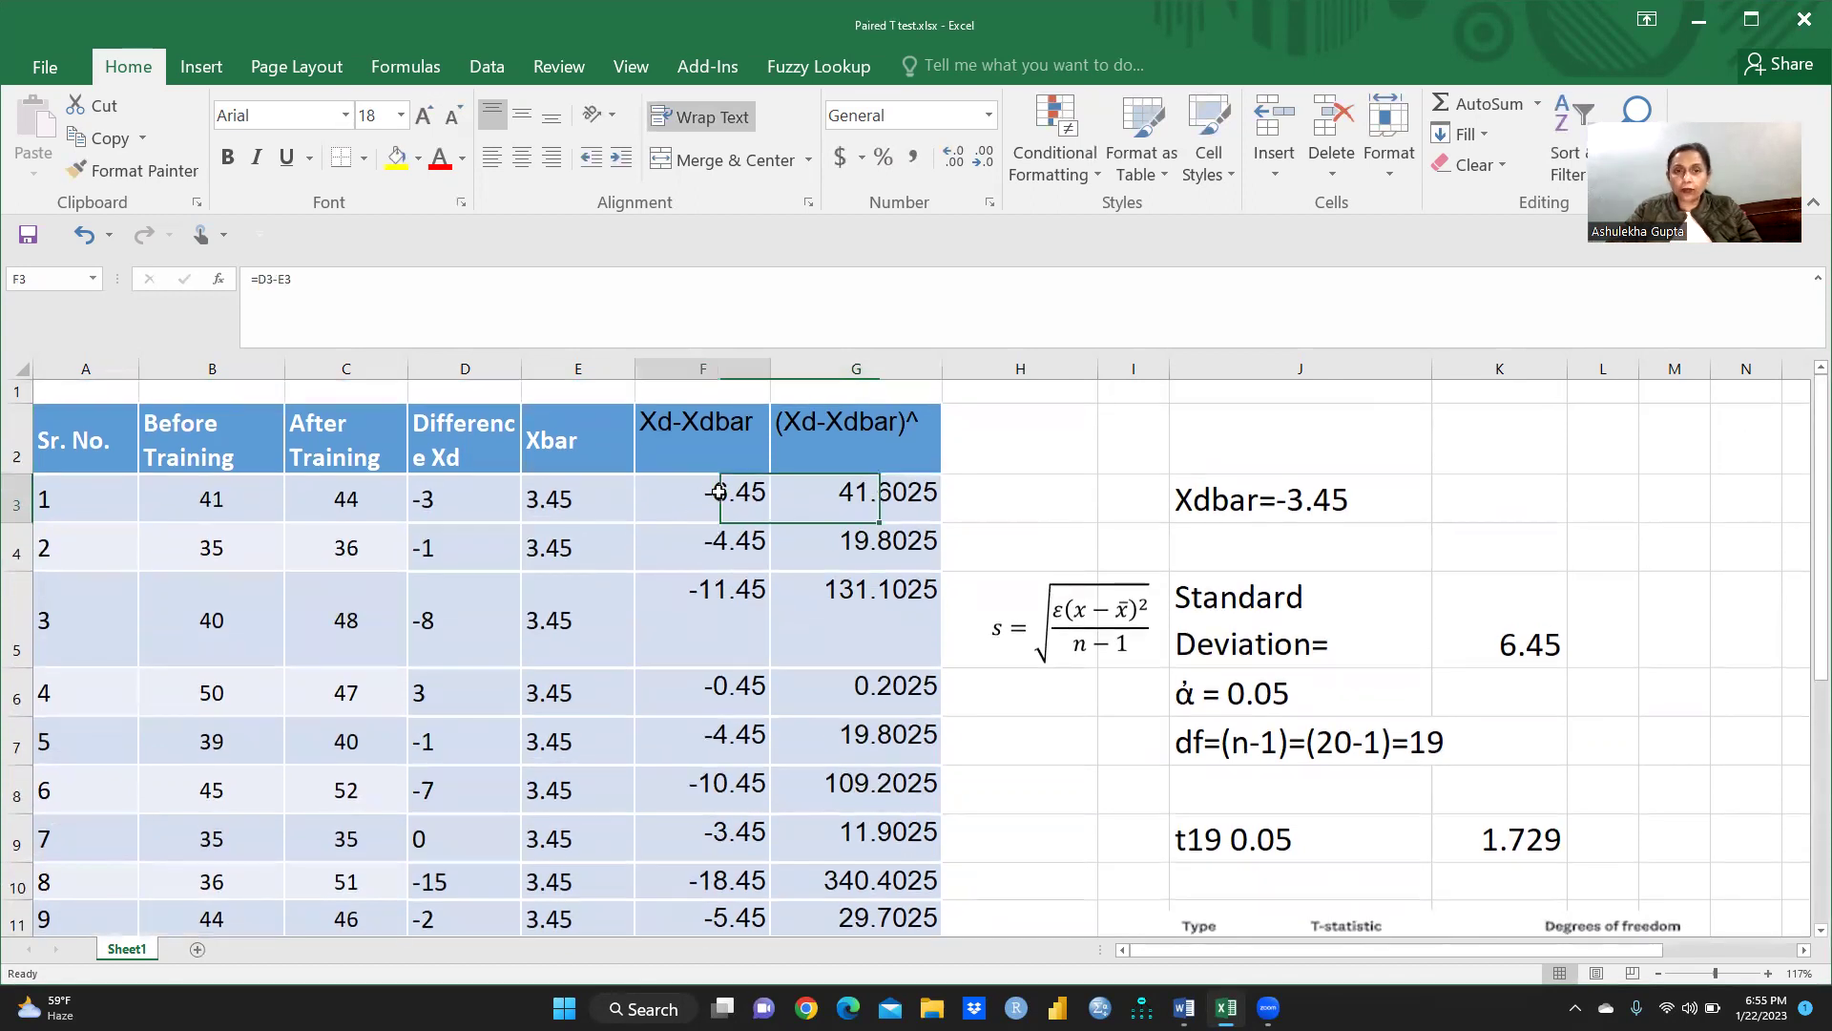
{"action": "left_click", "coordinate": [866, 492]}
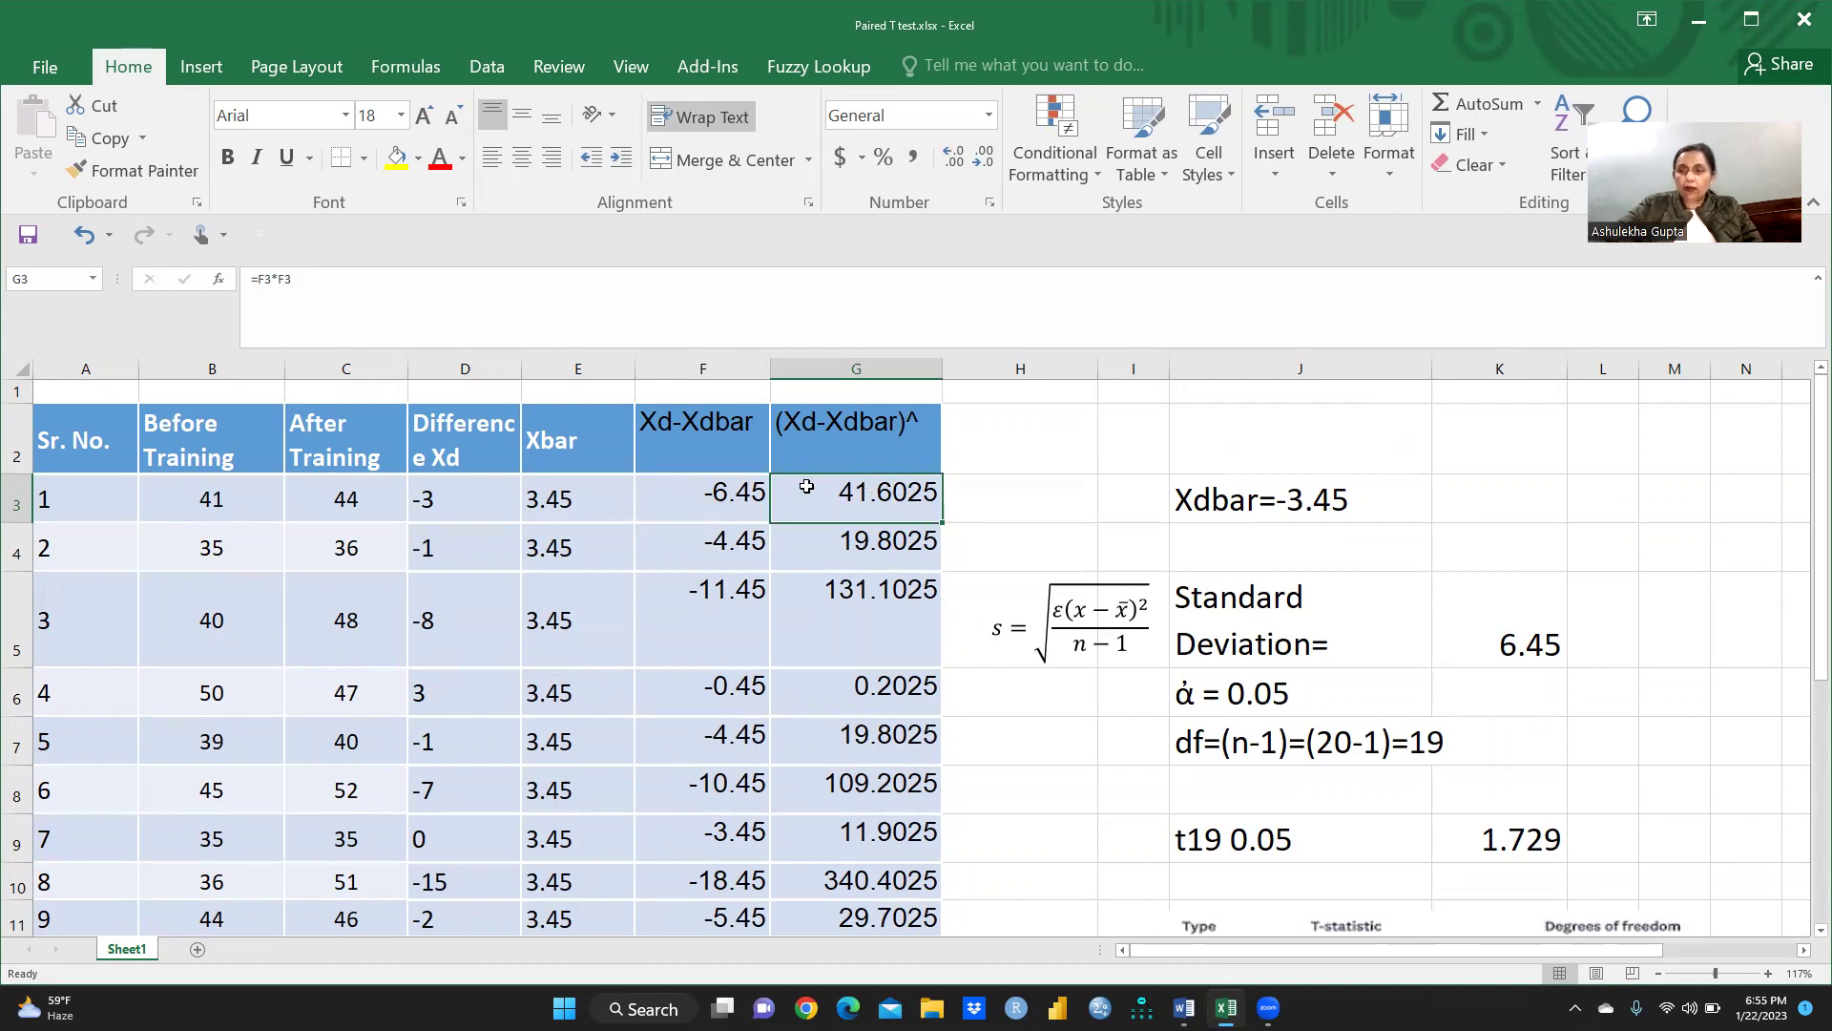
{"action": "key", "text": "Delete"}
{"action": "type", "text": "="}
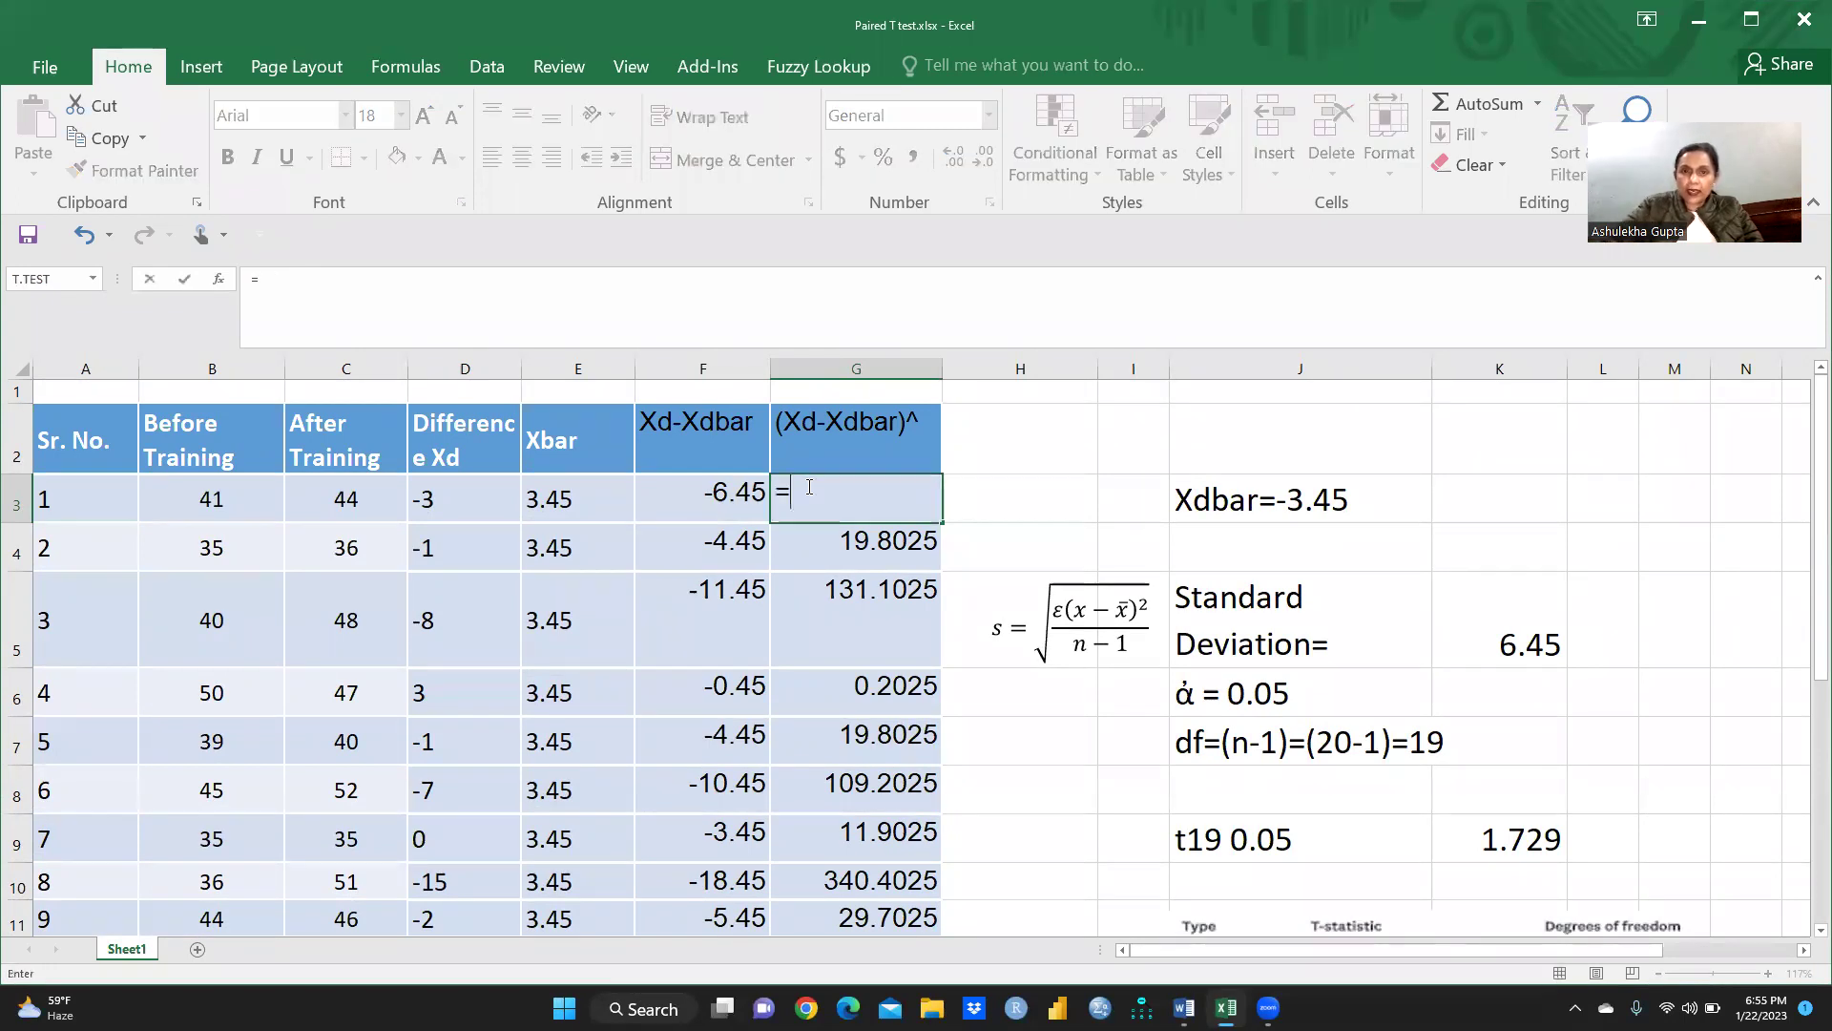
{"action": "left_click", "coordinate": [693, 495]}
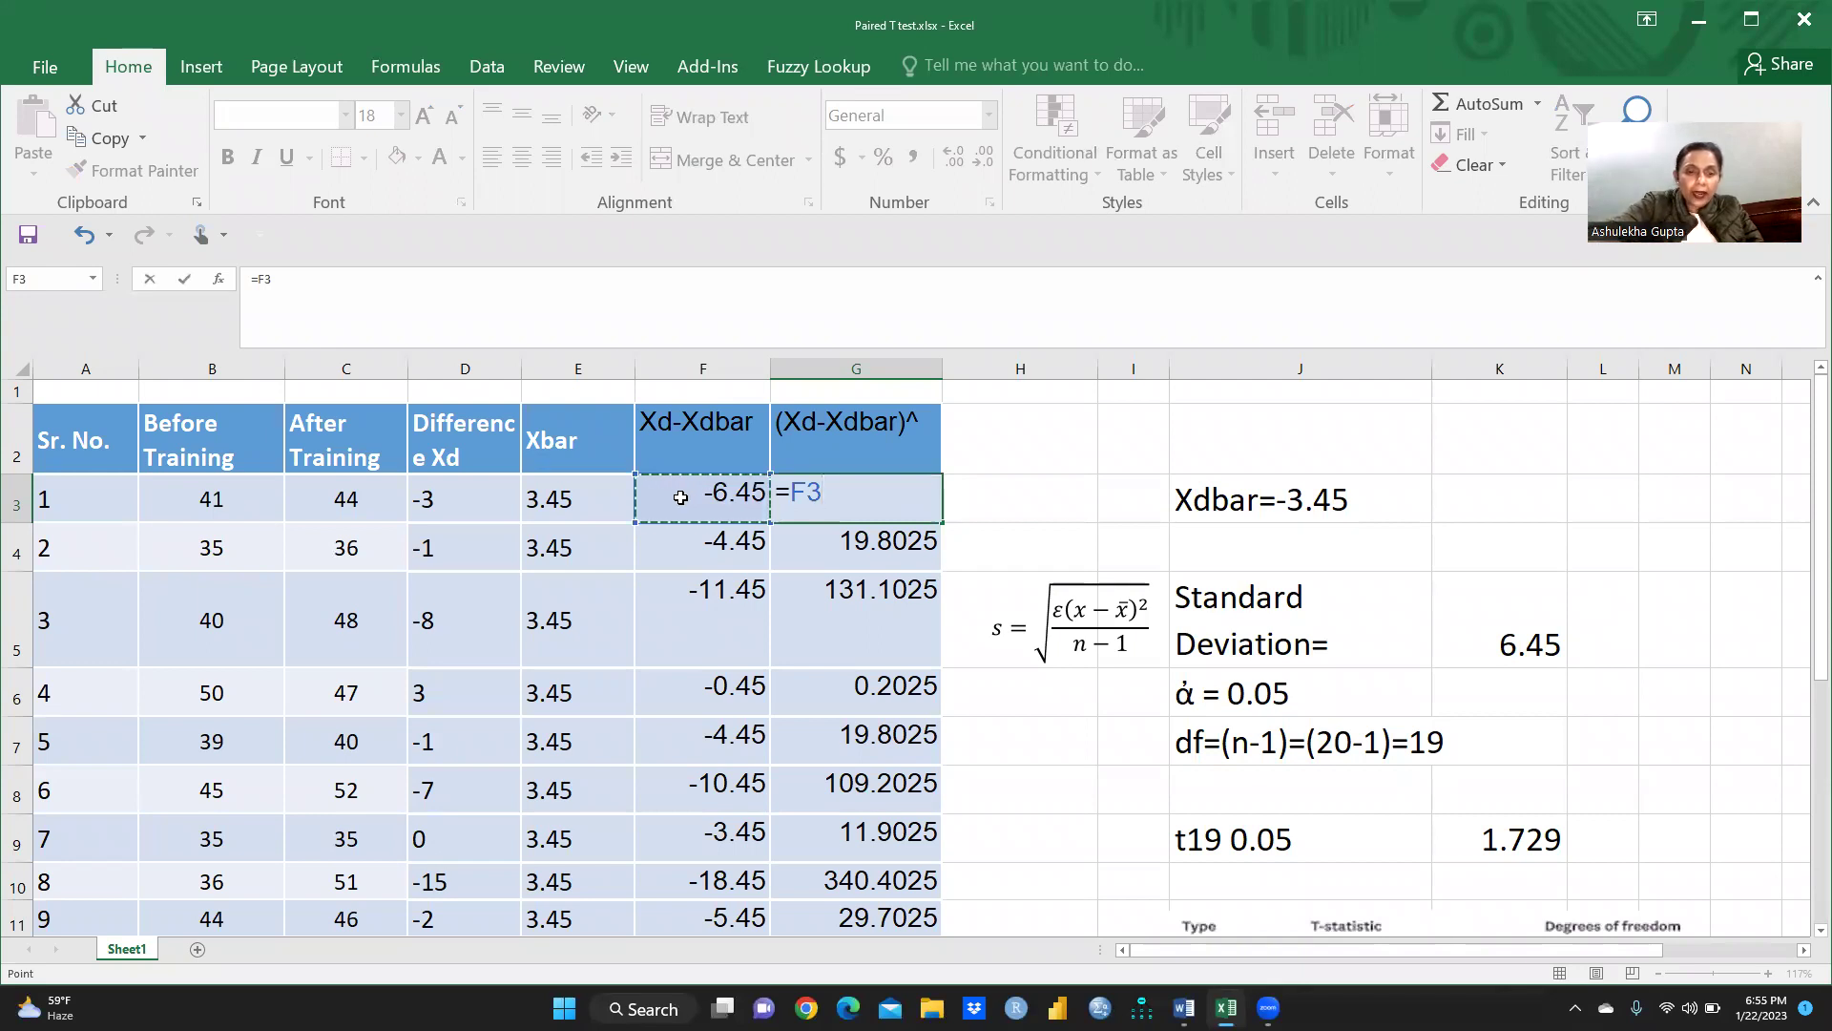
{"action": "type", "text": "*"}
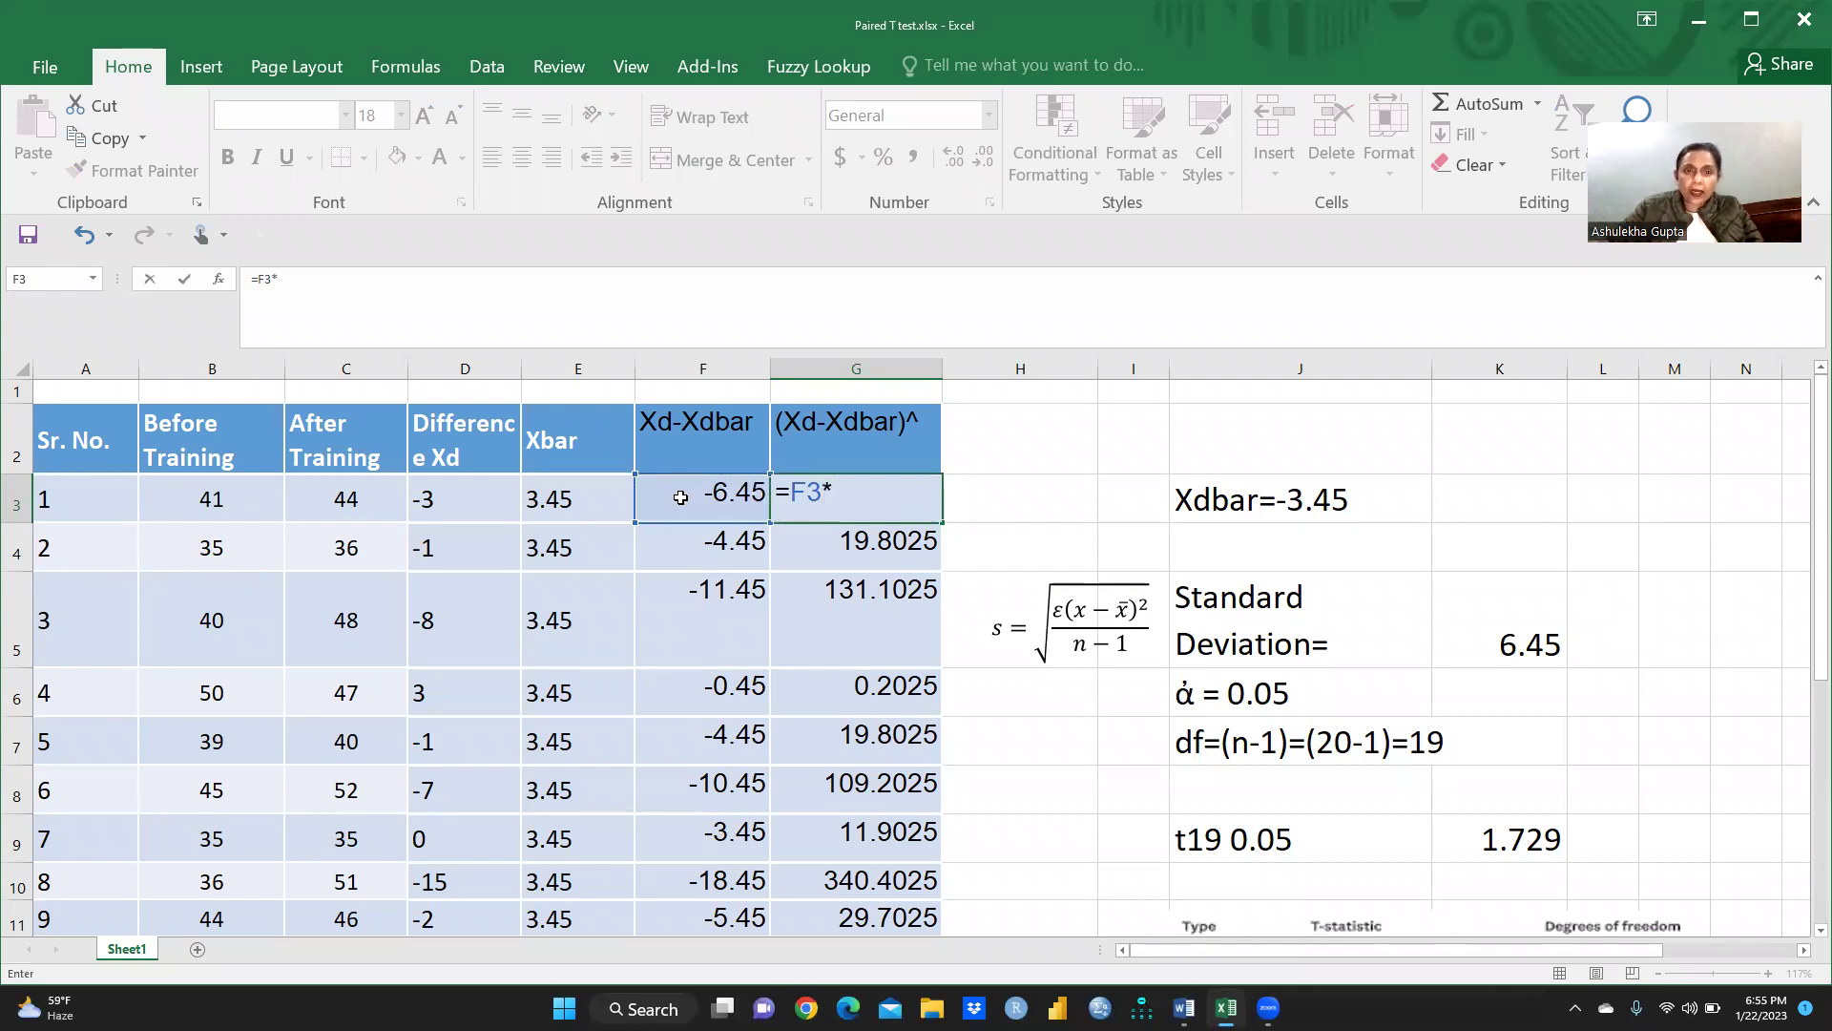
{"action": "left_click", "coordinate": [697, 495]}
{"action": "key", "text": "Return"}
Step: Fill the squared deviation formula from G3 down to row 22
{"action": "left_click", "coordinate": [833, 479]}
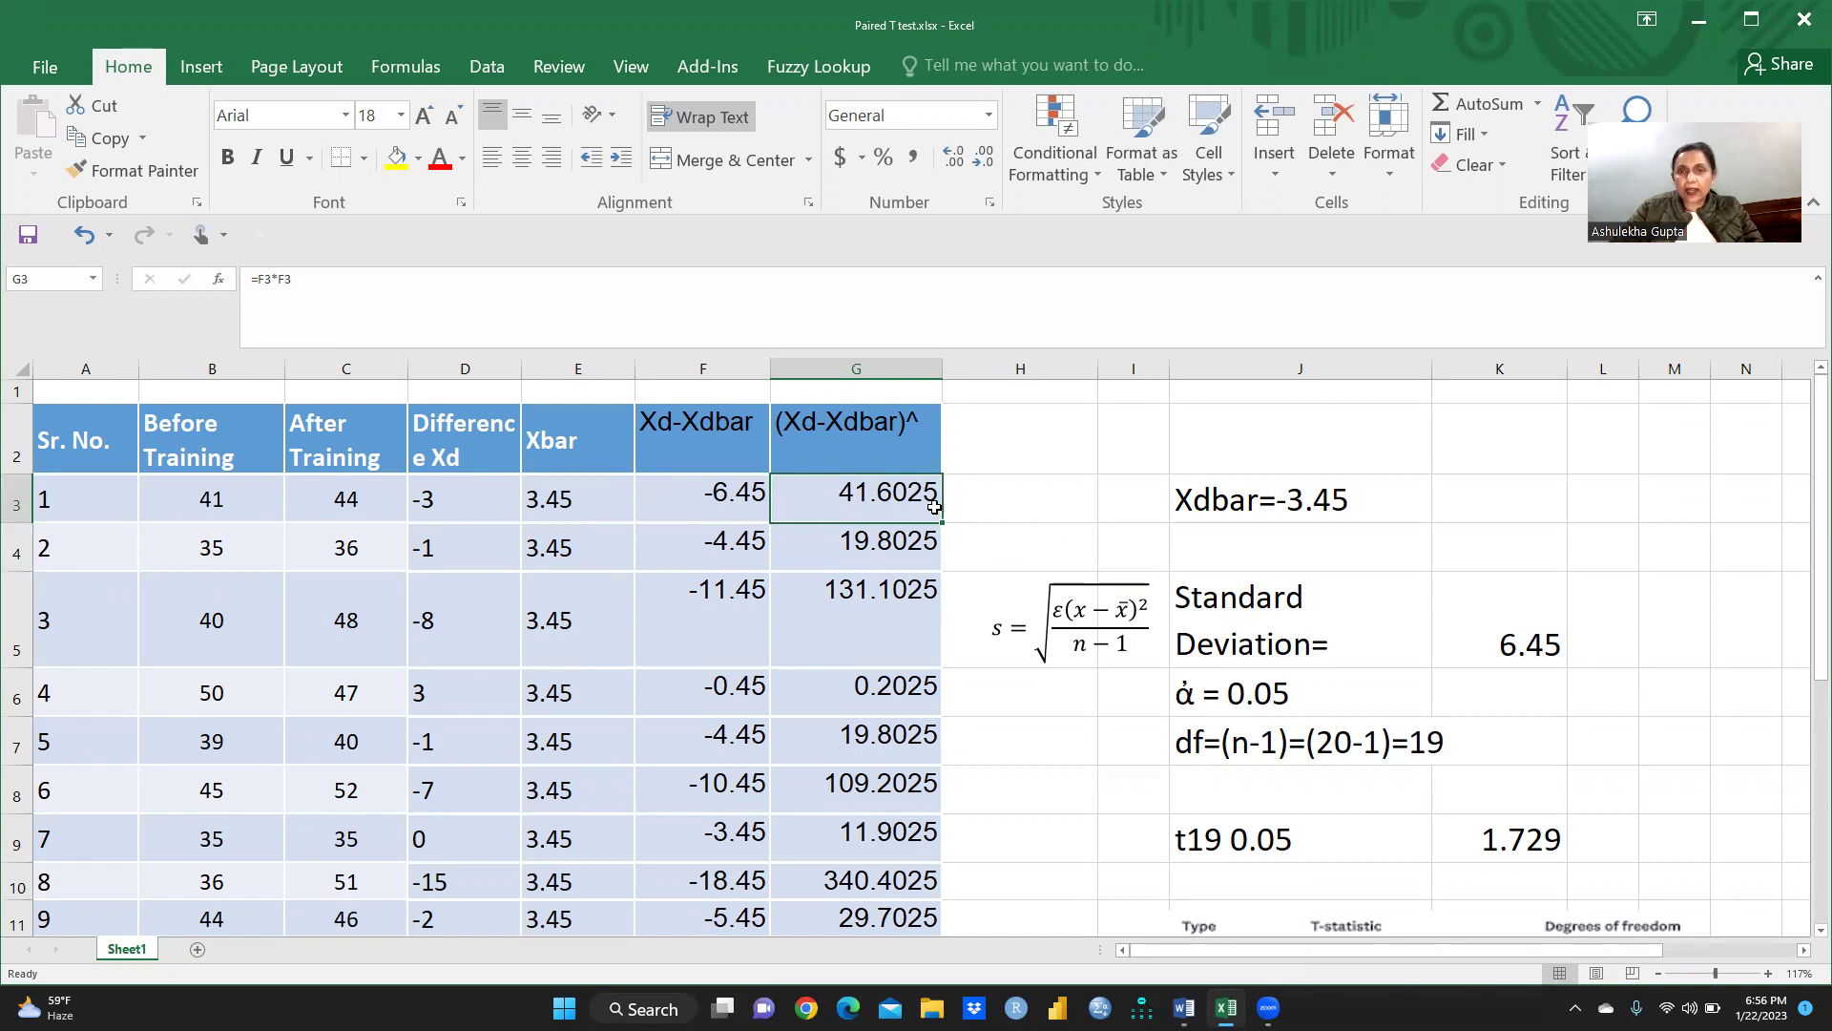
{"action": "left_click_drag", "start_coordinate": [941, 518], "coordinate": [916, 859]}
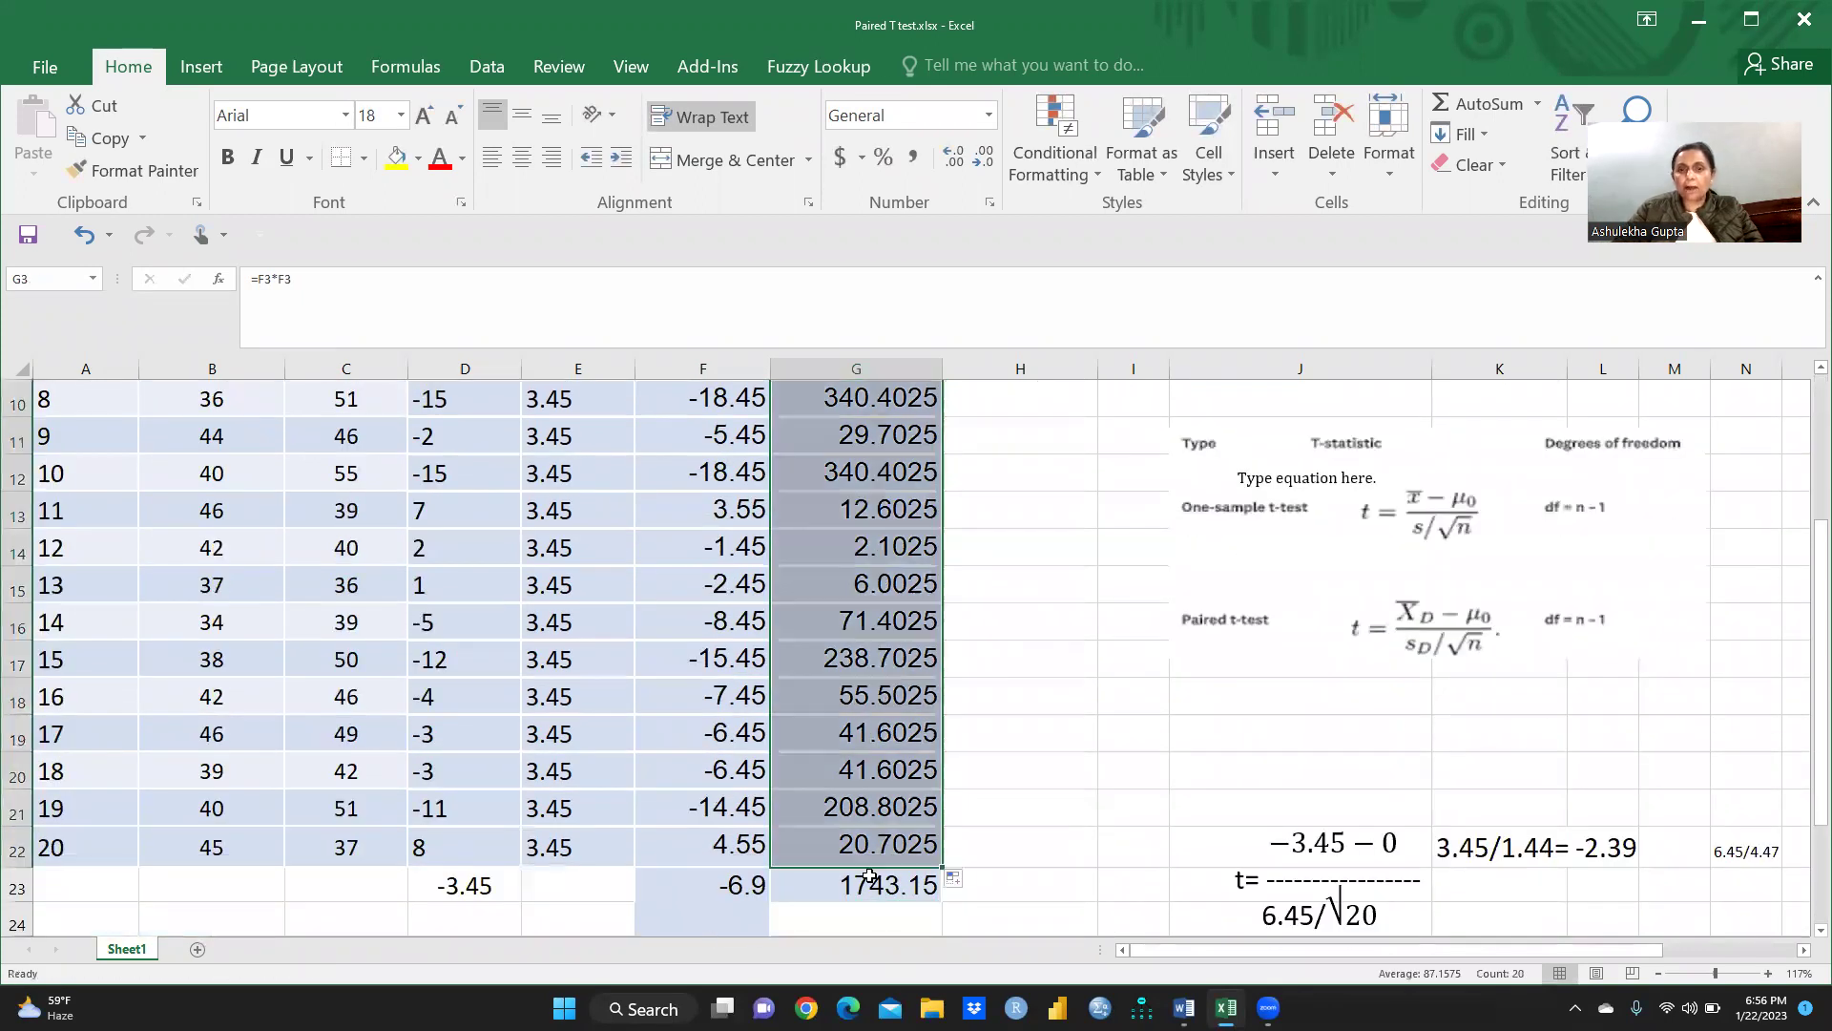
{"action": "left_click", "coordinate": [1018, 776]}
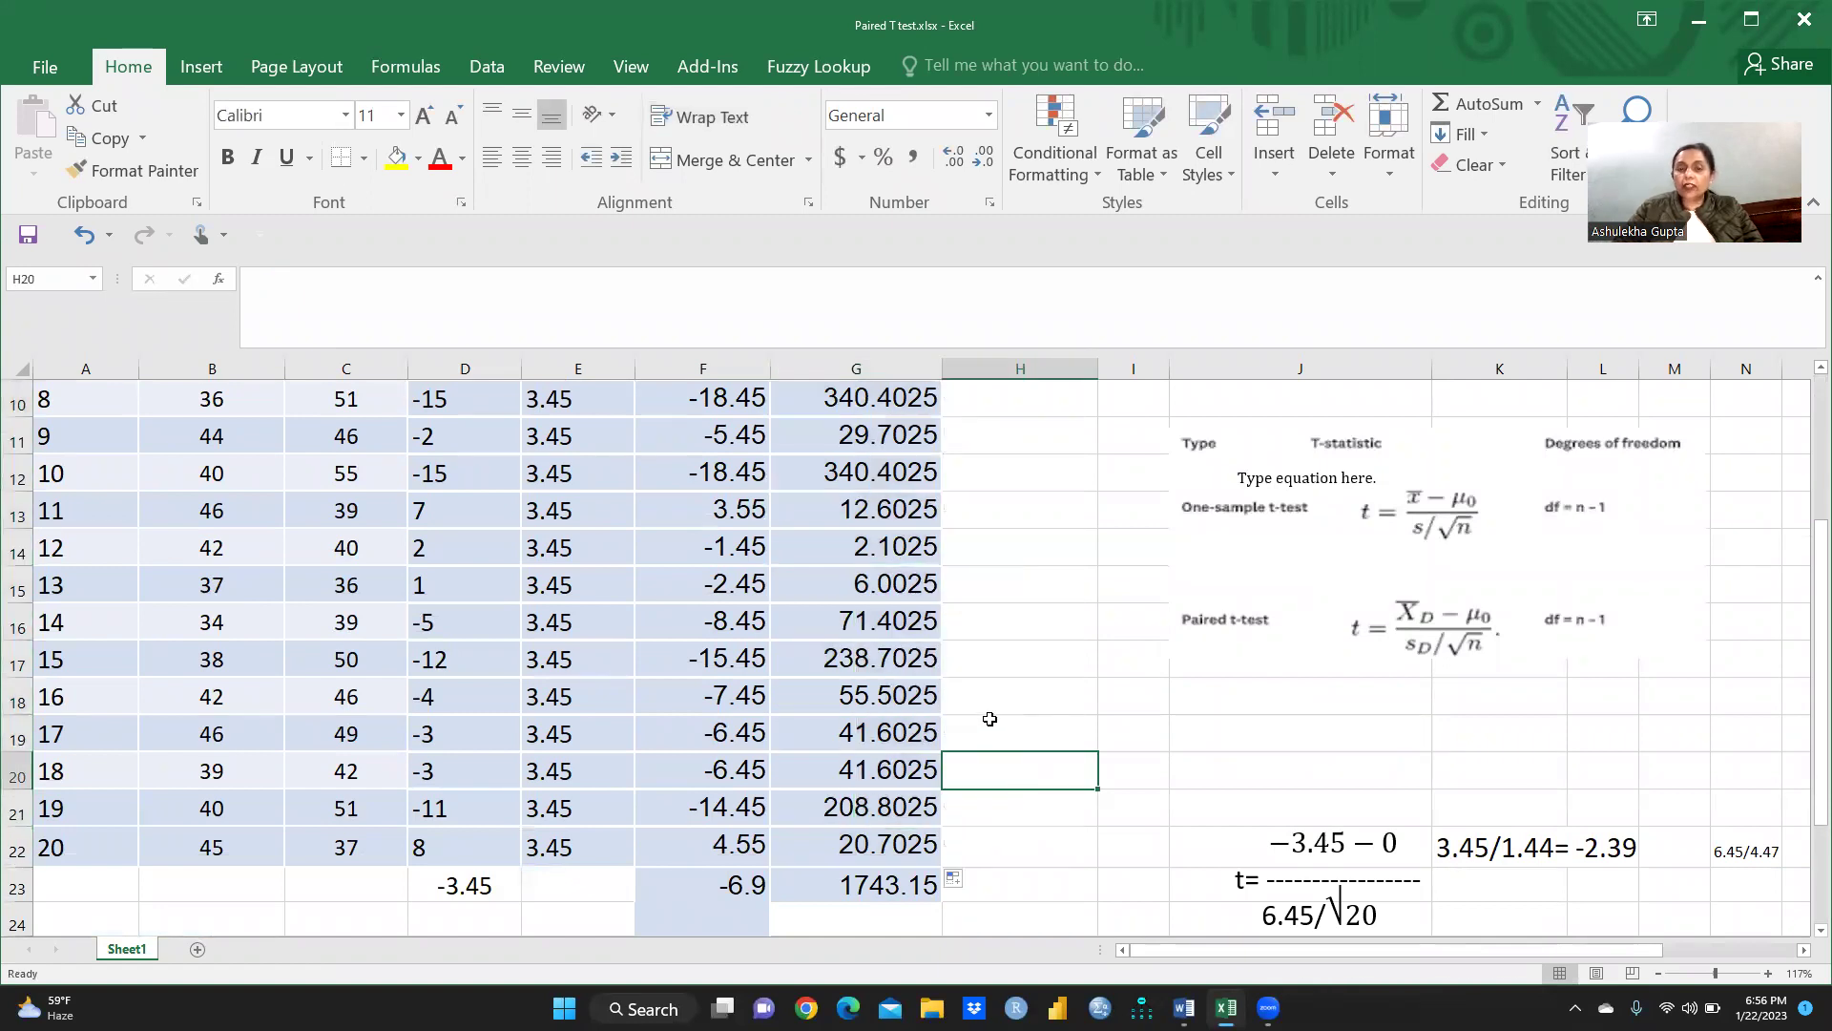
Step: Clear the total of the squared deviations in G23 and recalculate it with =SUM(G3:G22)
{"action": "scroll", "coordinate": [990, 719], "scroll_direction": "up", "scroll_amount": 3}
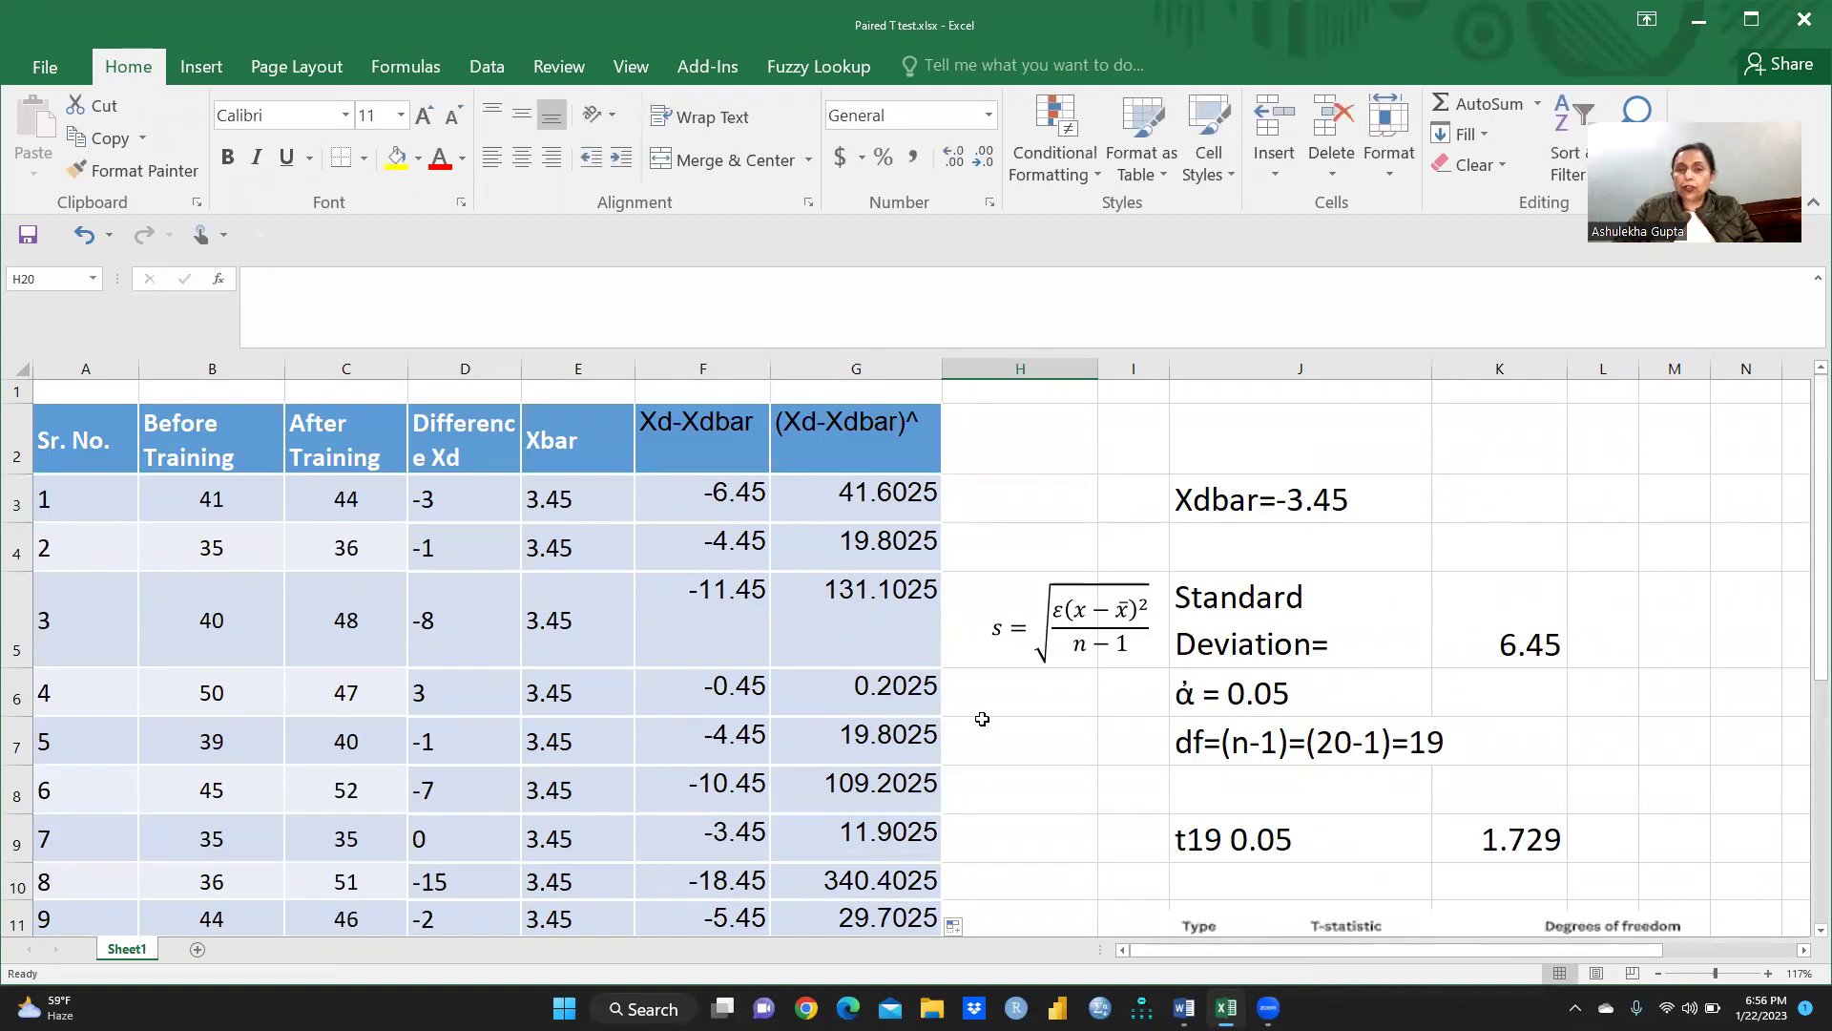
{"action": "scroll", "coordinate": [983, 719], "scroll_direction": "down", "scroll_amount": 2}
{"action": "scroll", "coordinate": [982, 719], "scroll_direction": "down", "scroll_amount": 2}
{"action": "left_click", "coordinate": [904, 776]}
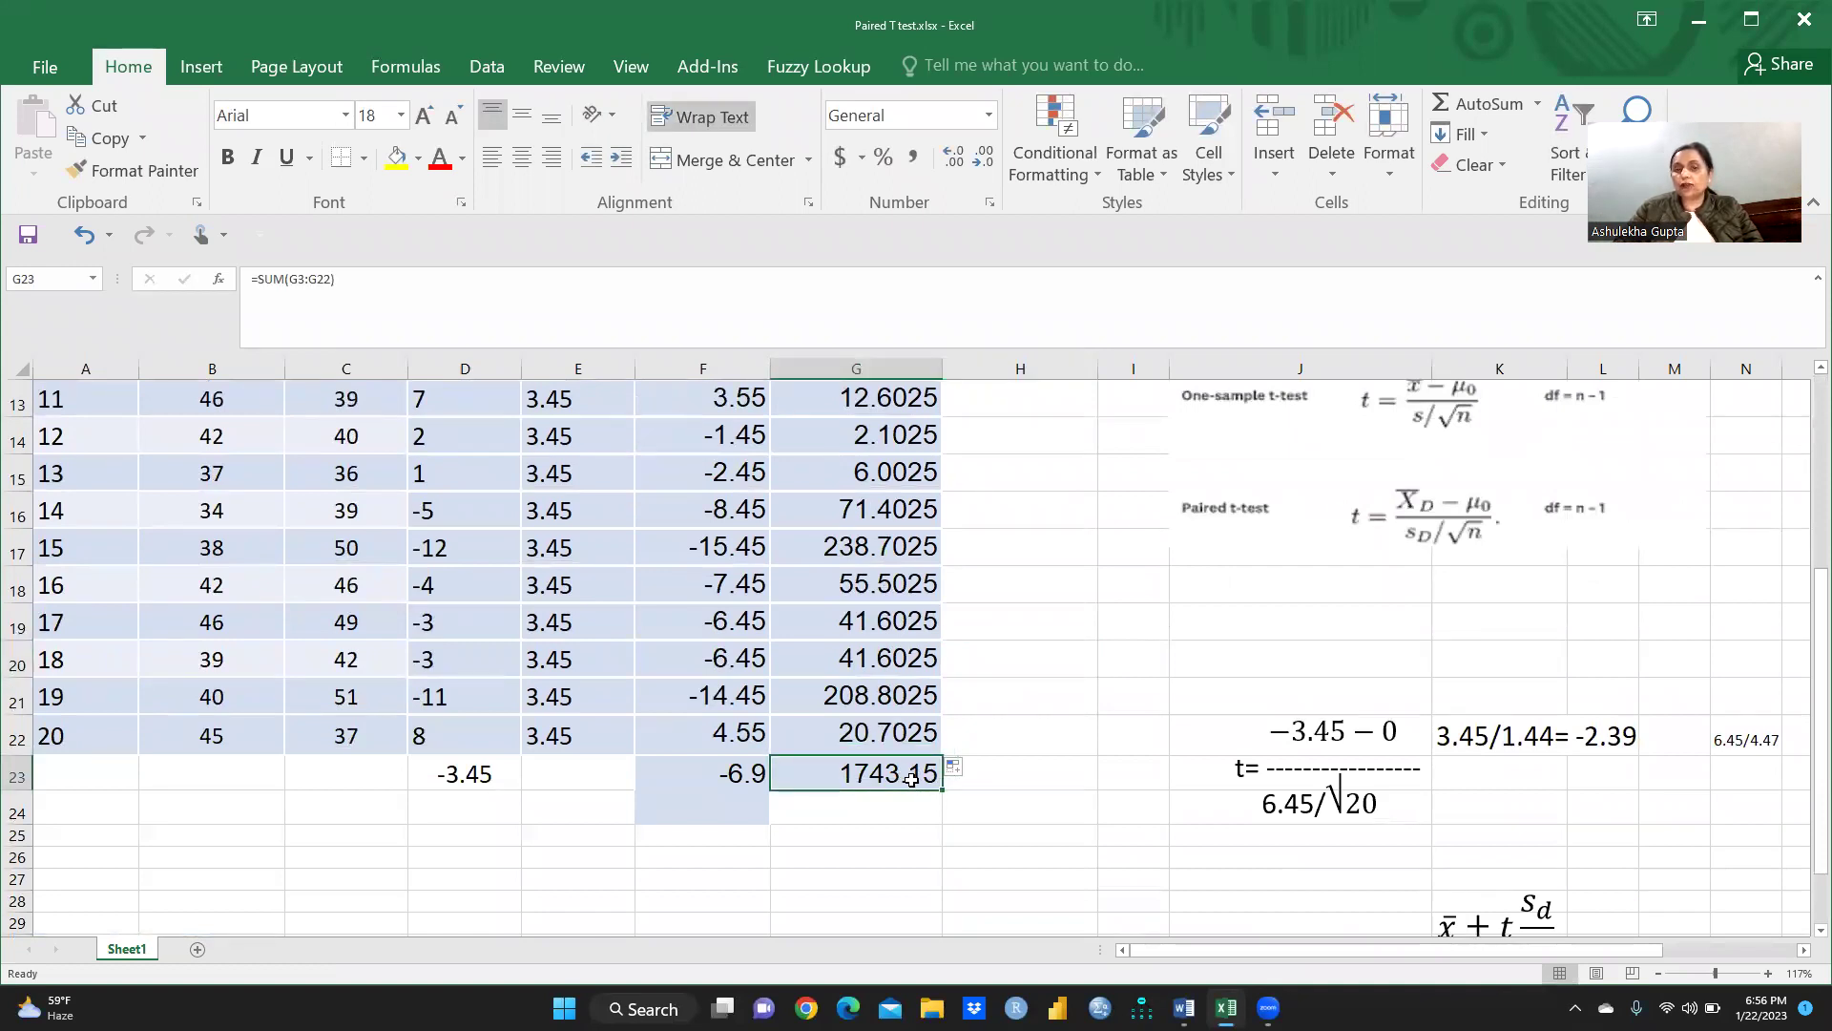
{"action": "key", "text": "Delete"}
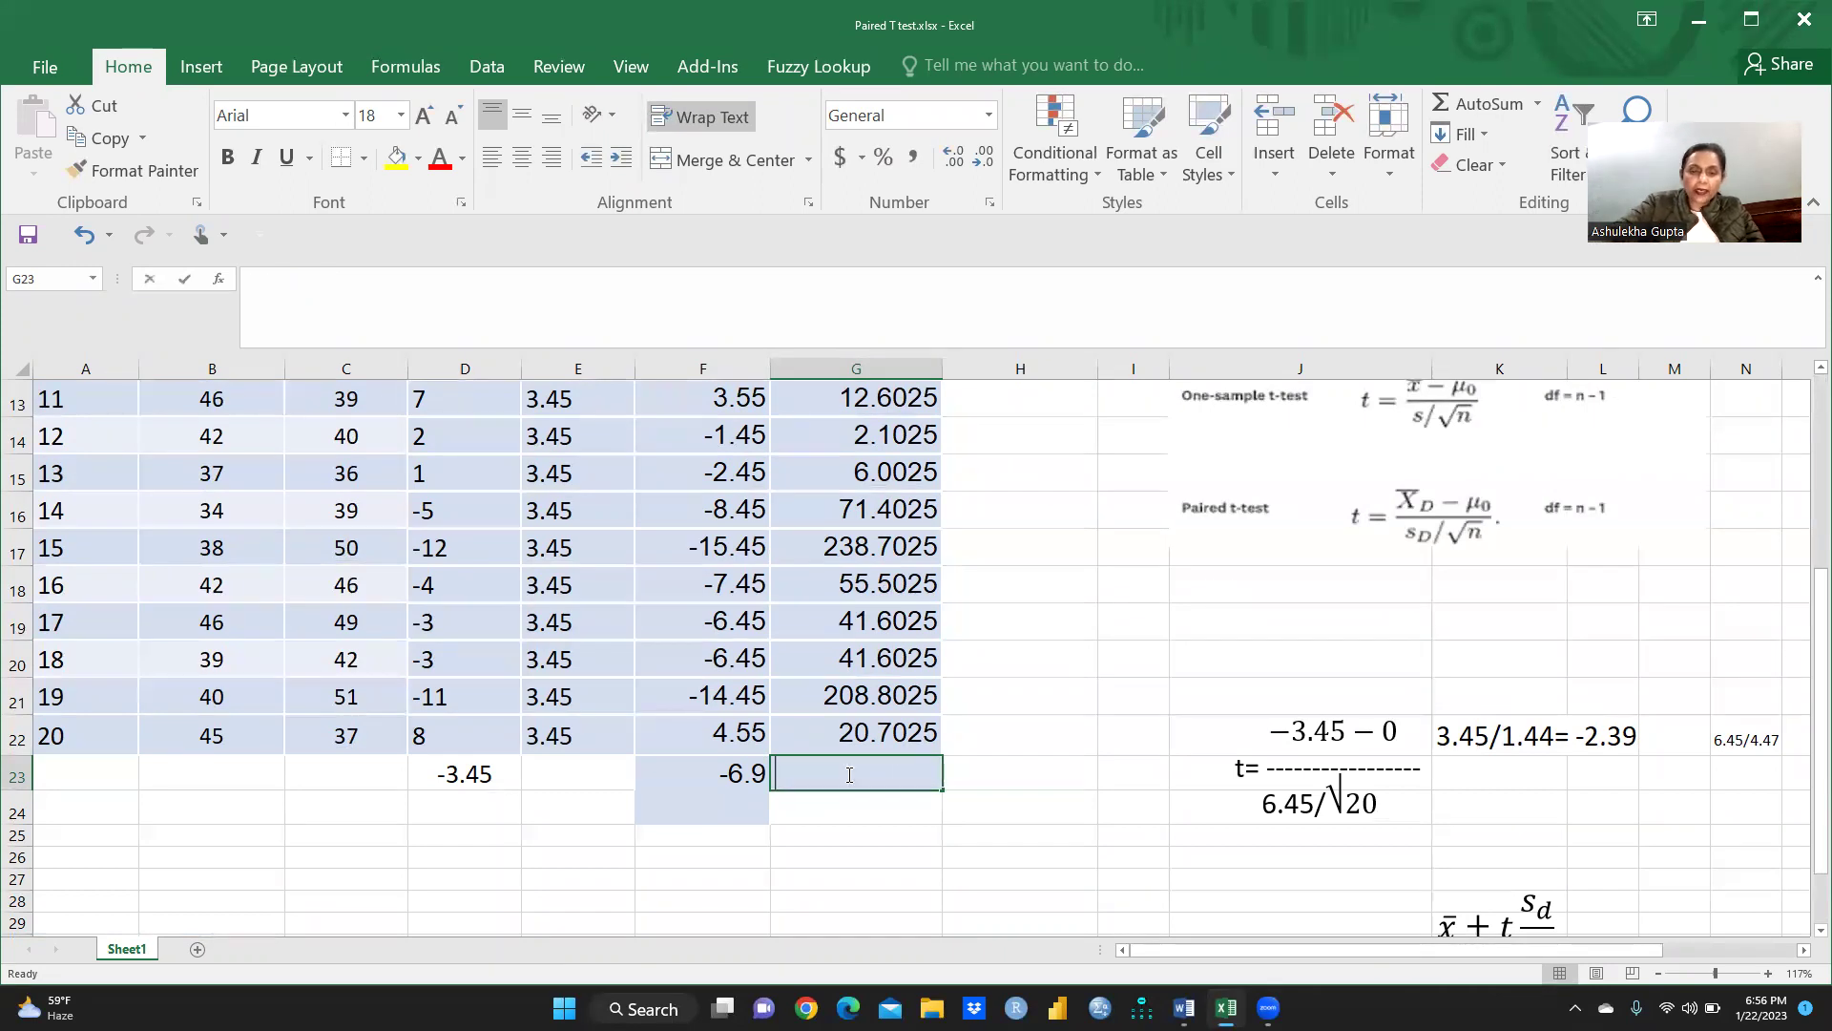
{"action": "type", "text": "=sum"}
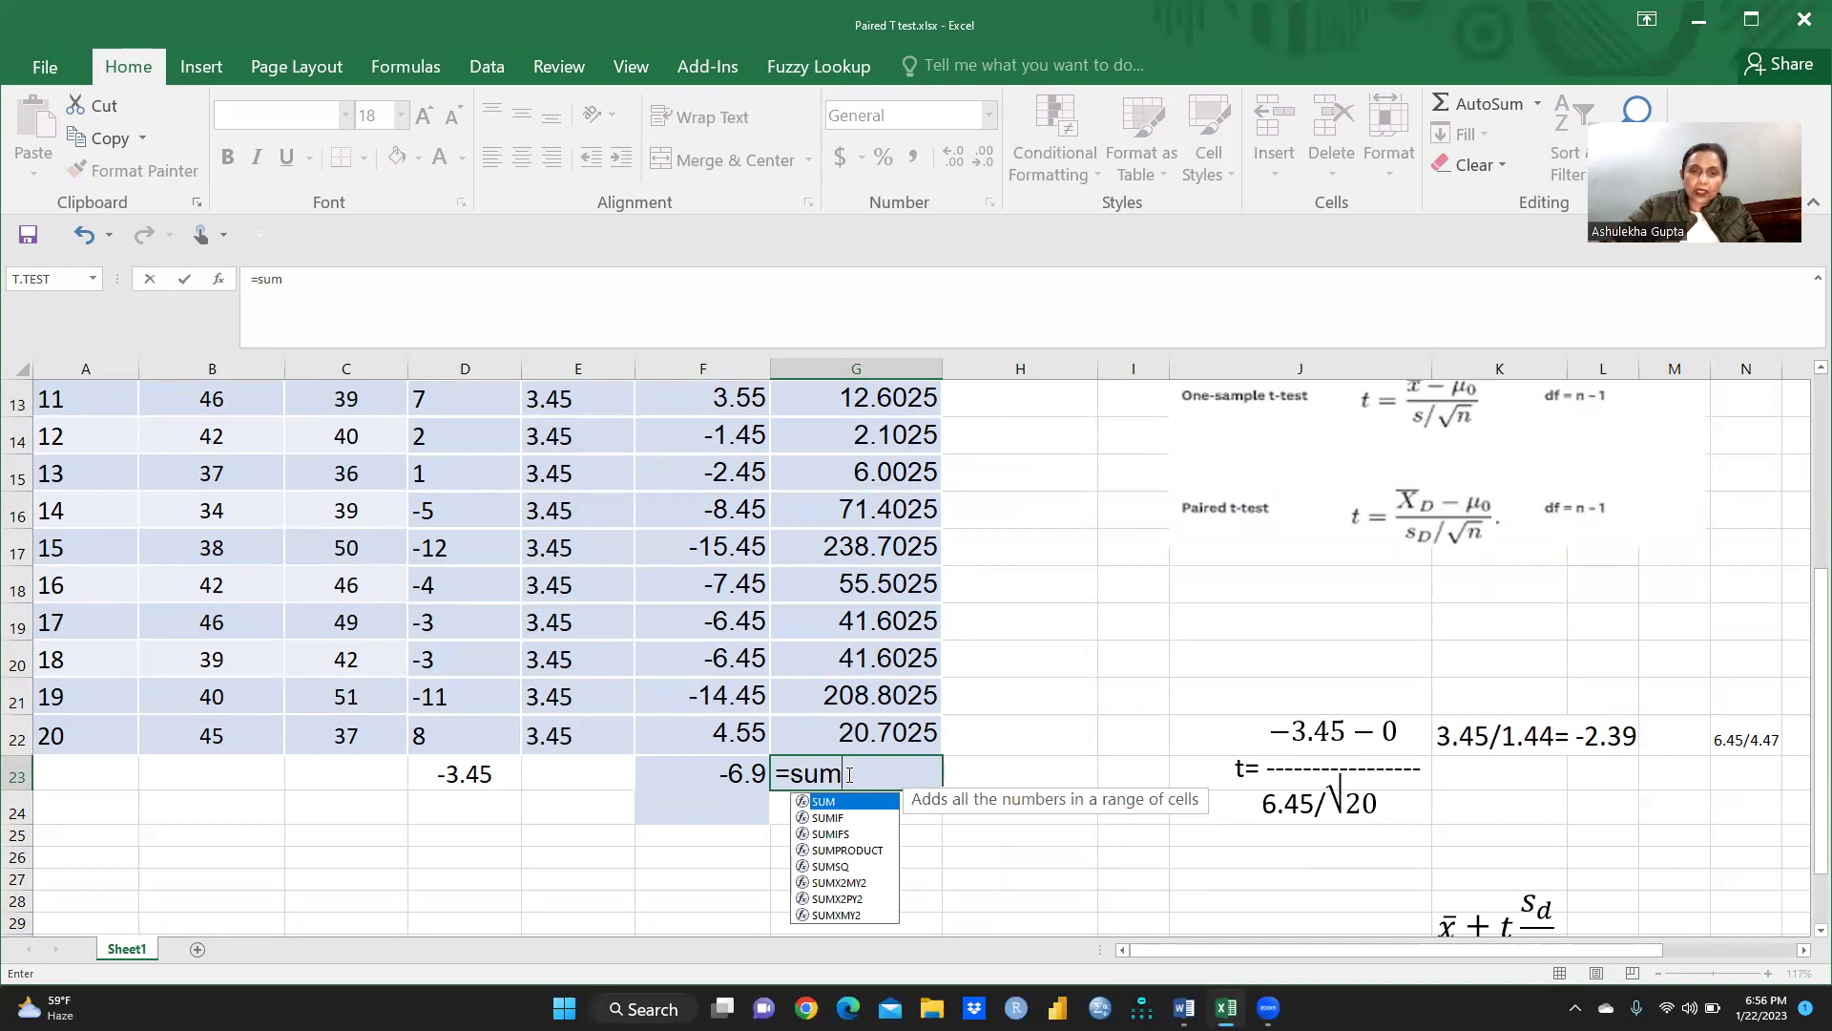
{"action": "double_click", "coordinate": [833, 804]}
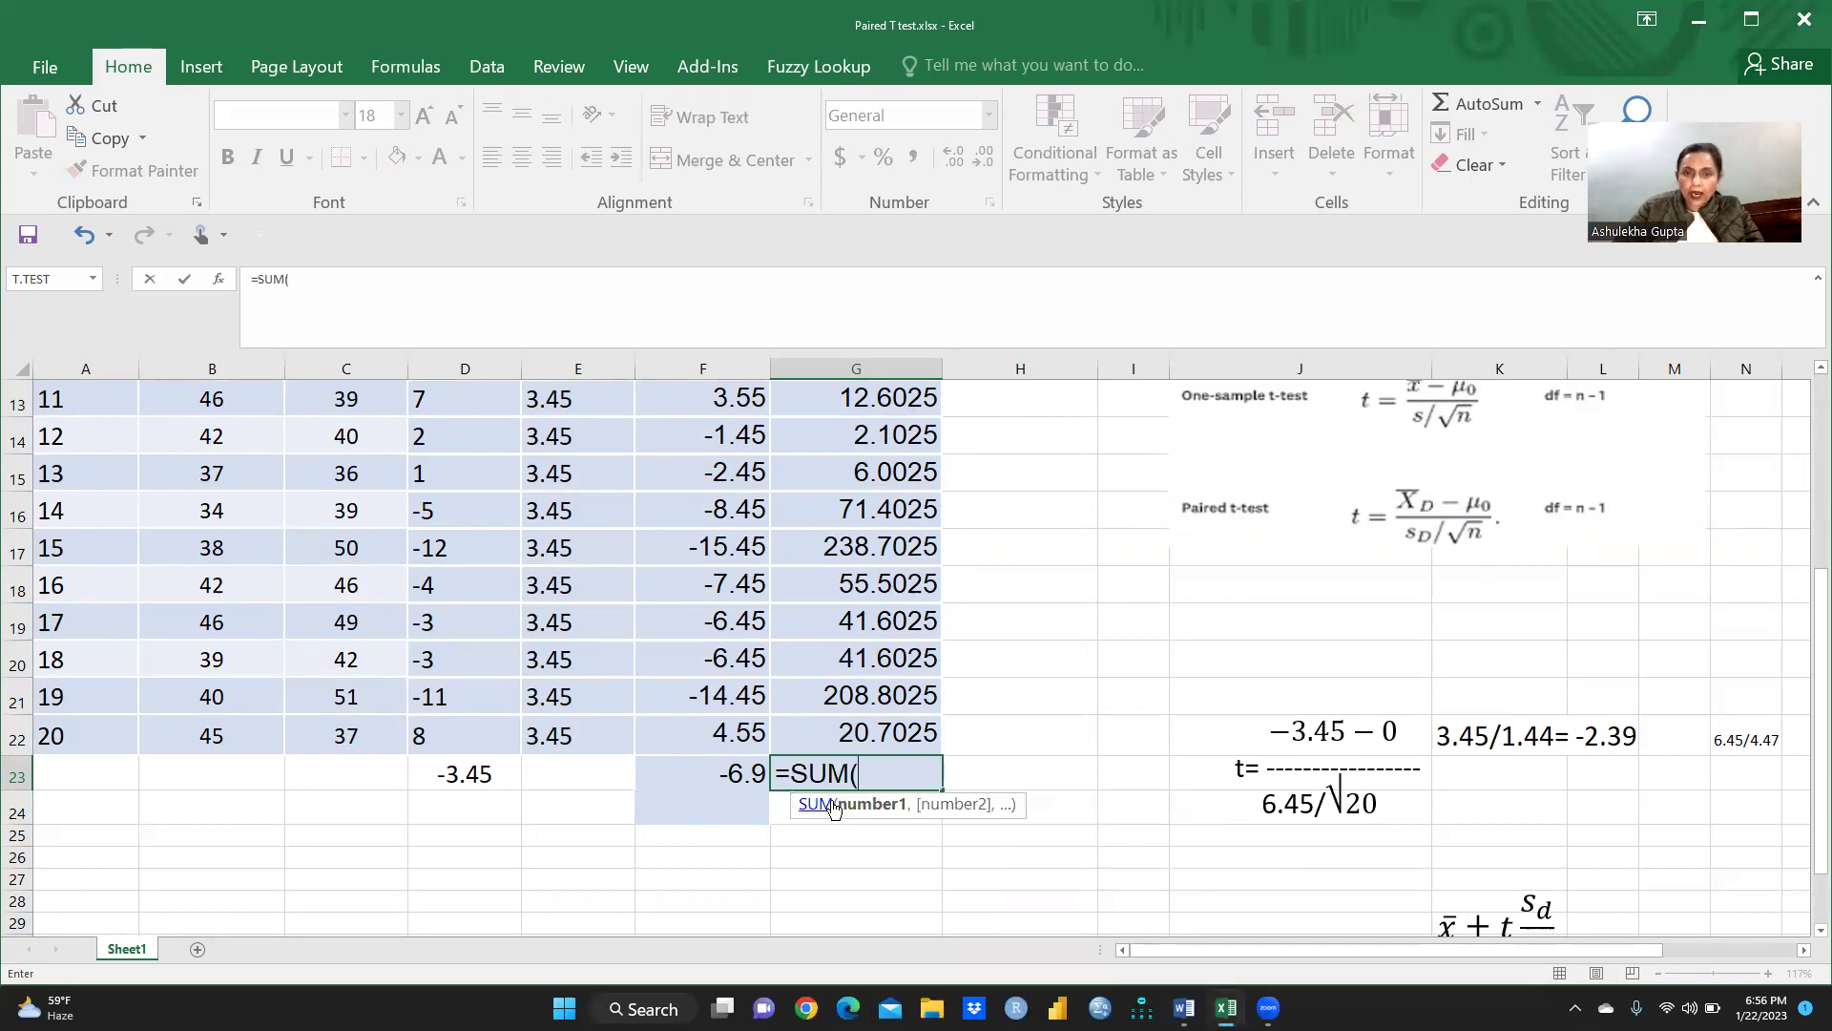
{"action": "scroll", "coordinate": [862, 486], "scroll_direction": "up", "scroll_amount": 4}
{"action": "left_click_drag", "start_coordinate": [862, 486], "coordinate": [799, 844]}
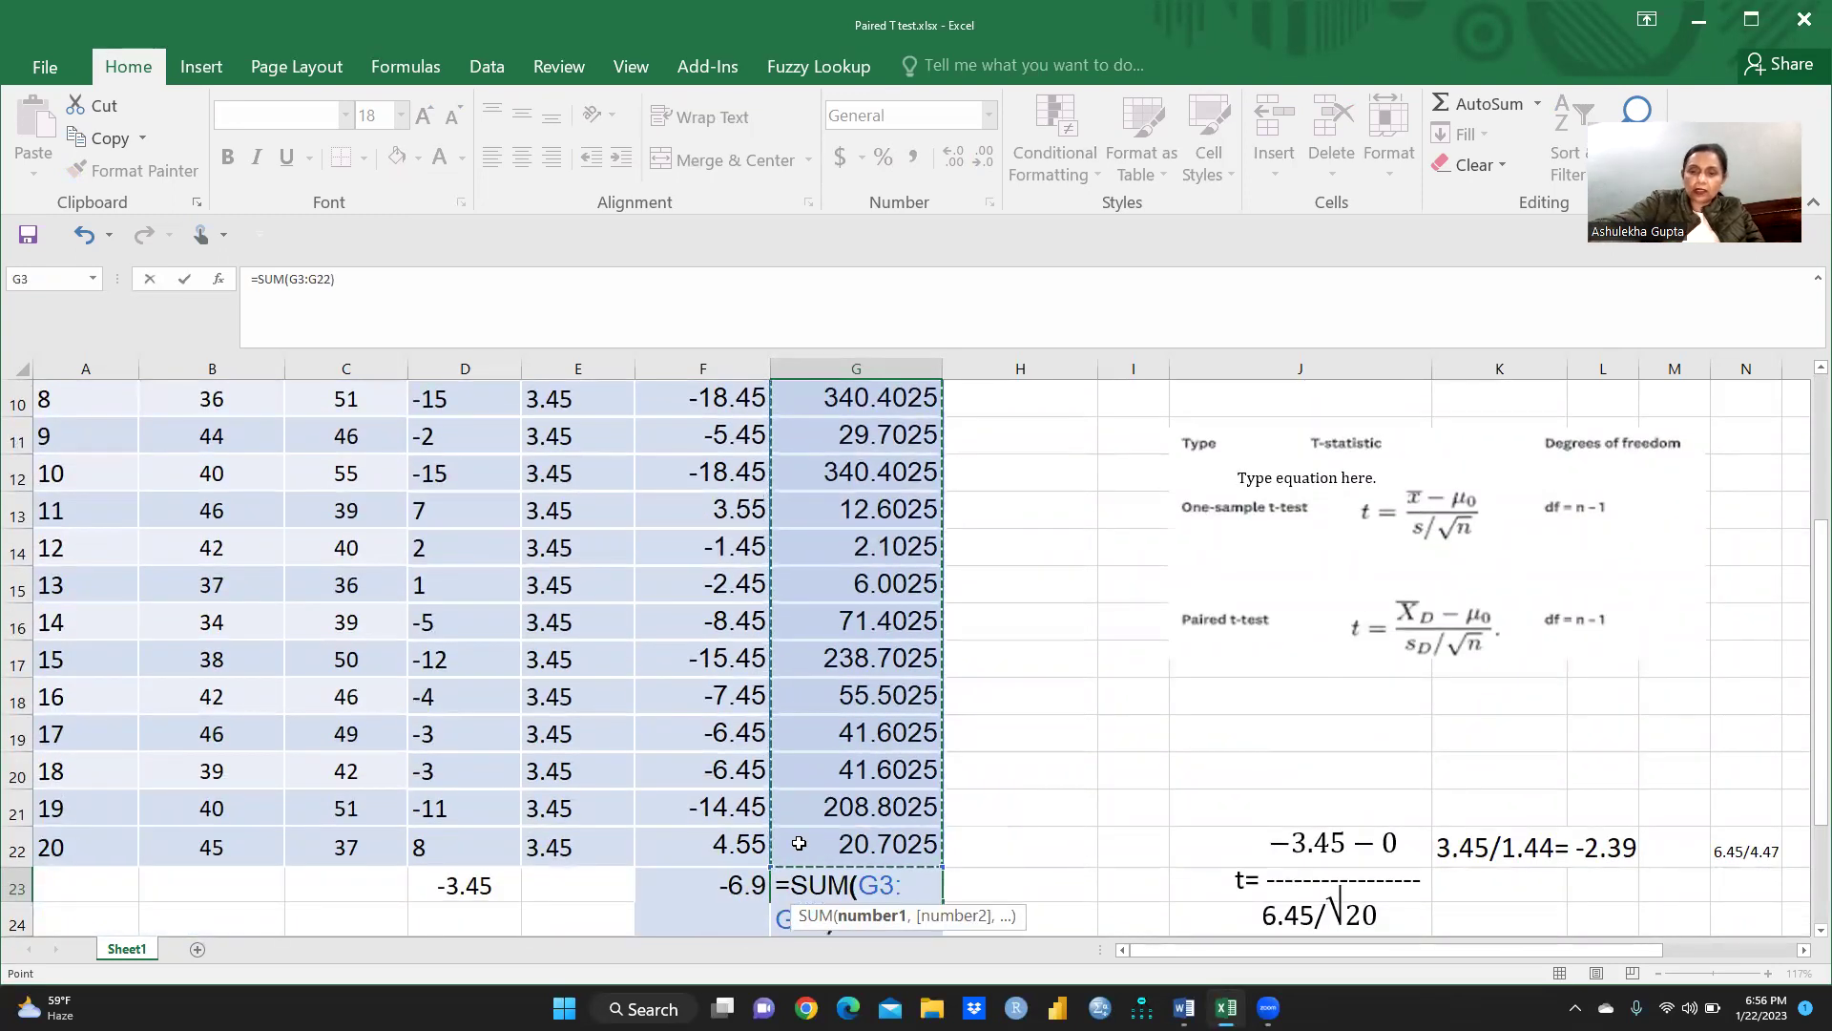
{"action": "key", "text": "Return"}
{"action": "left_click", "coordinate": [886, 885]}
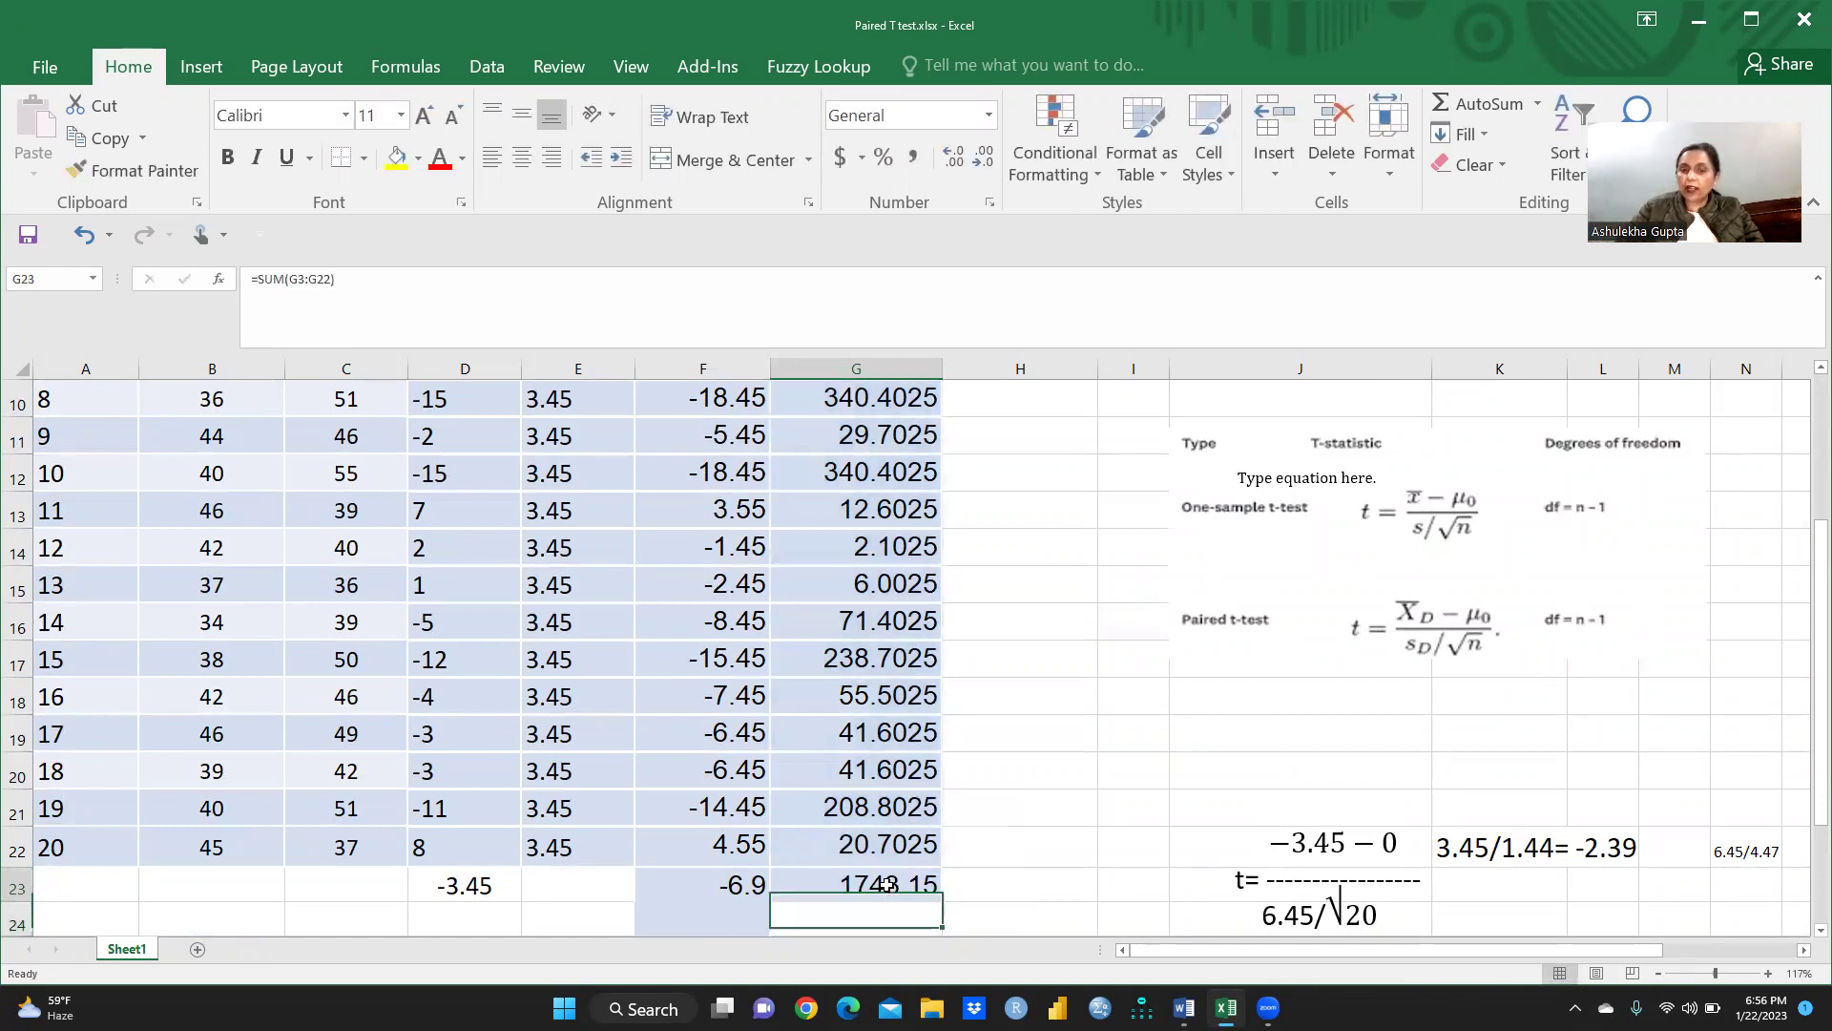
Step: Examine the standard deviation formula beside the table and the standard deviation value in K5
{"action": "scroll", "coordinate": [1052, 583], "scroll_direction": "up", "scroll_amount": 1}
{"action": "scroll", "coordinate": [1052, 583], "scroll_direction": "up", "scroll_amount": 2}
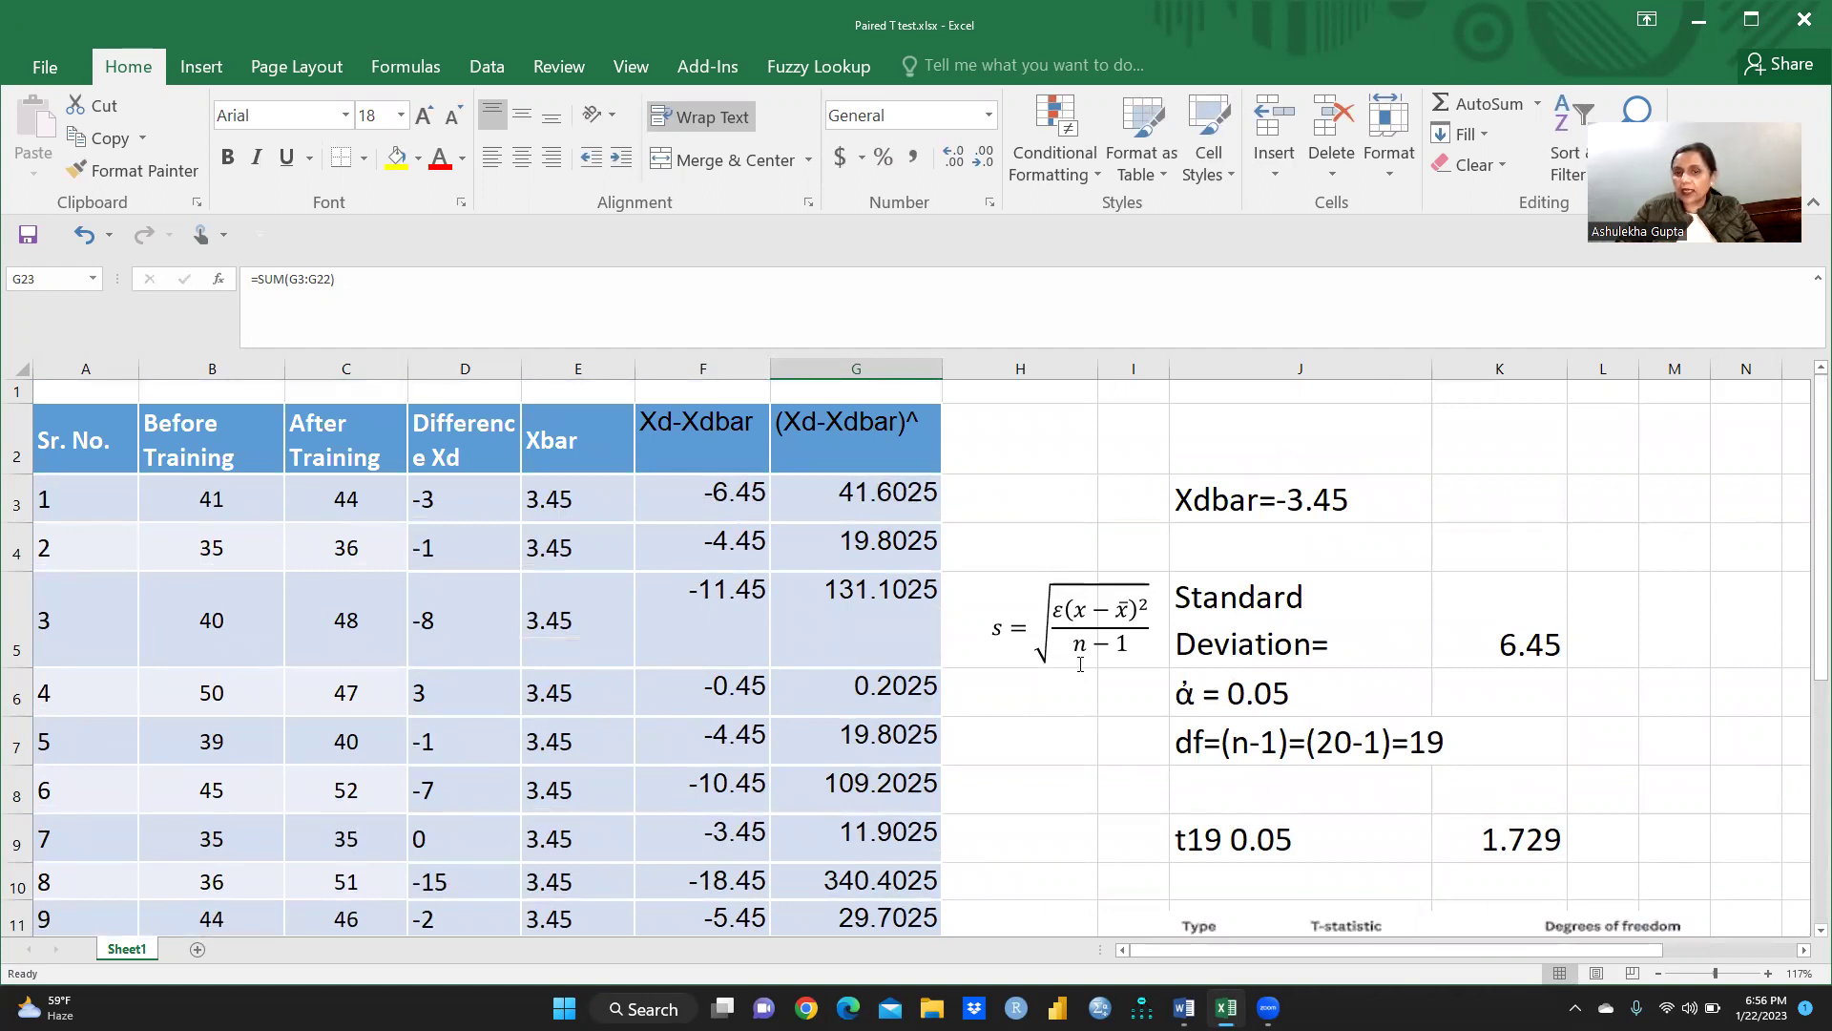
{"action": "left_click", "coordinate": [1511, 655]}
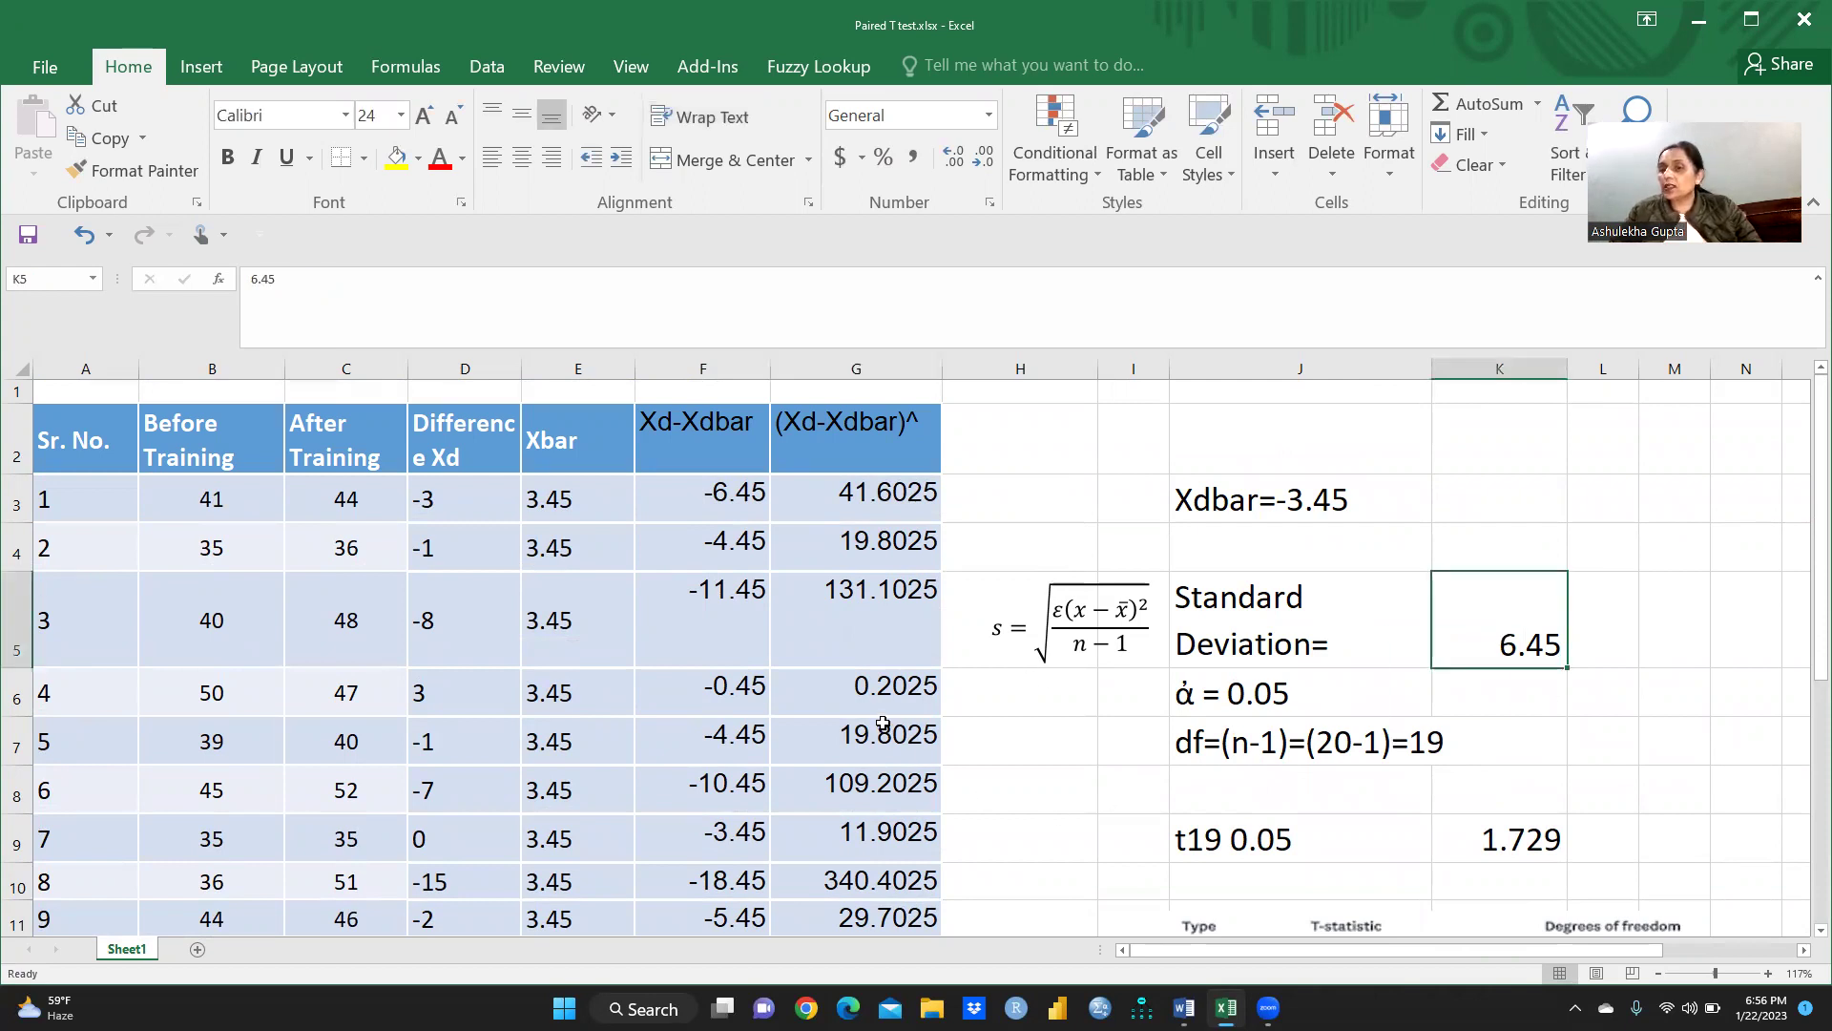
{"action": "scroll", "coordinate": [883, 719], "scroll_direction": "down", "scroll_amount": 2}
{"action": "scroll", "coordinate": [829, 720], "scroll_direction": "up", "scroll_amount": 2}
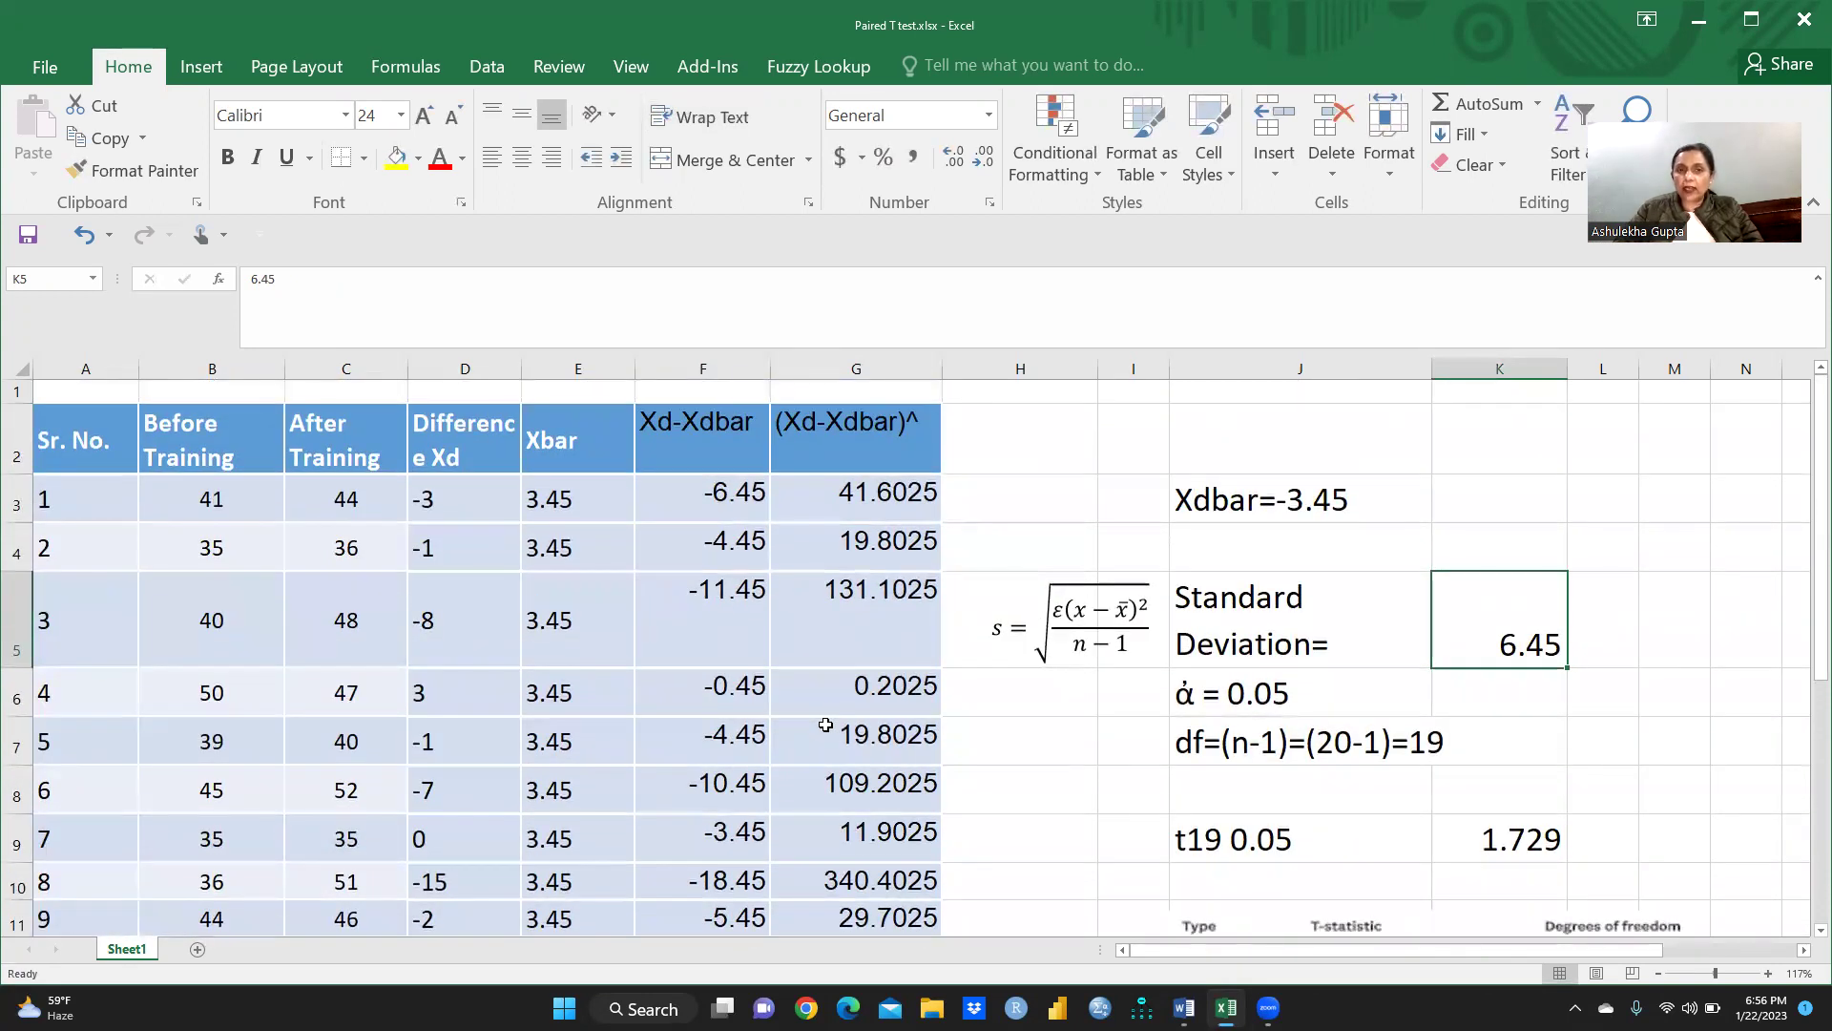
Step: Calculate the sample standard deviation of the Xd-Xdbar column in F25 with =STDEV.S(F3:F22)
{"action": "scroll", "coordinate": [825, 725], "scroll_direction": "down", "scroll_amount": 5}
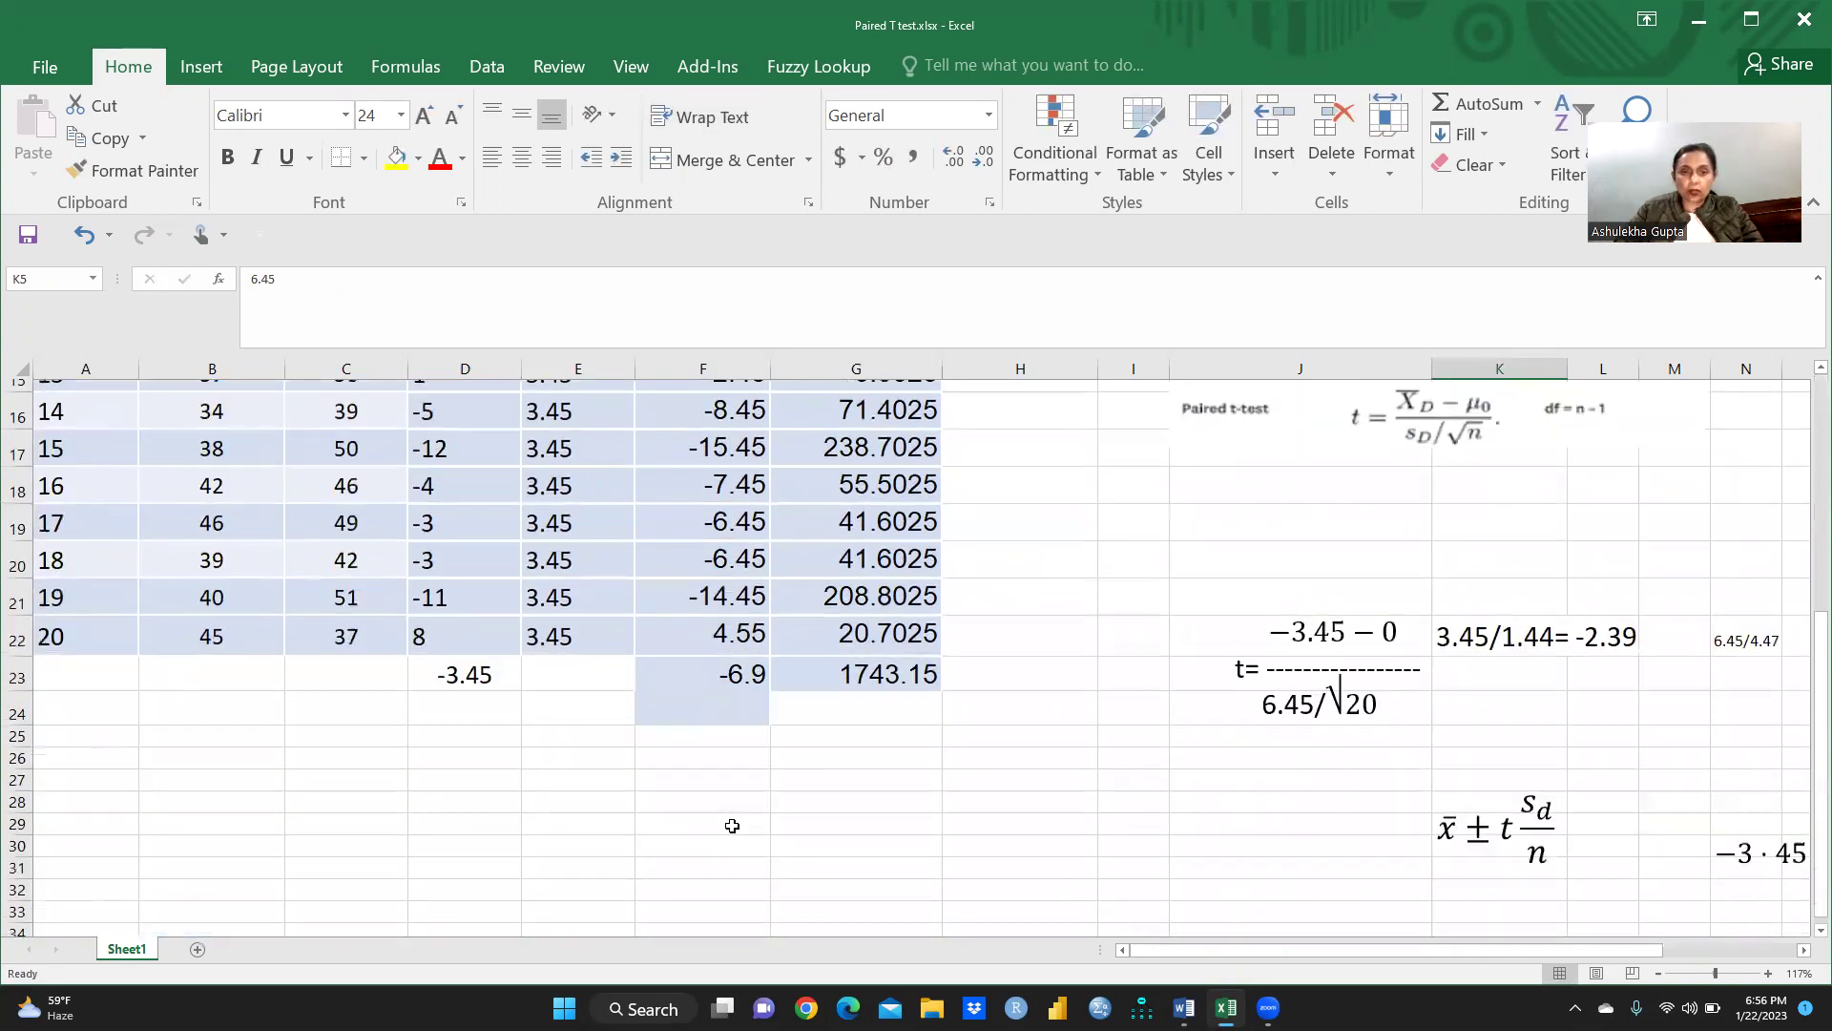
{"action": "left_click", "coordinate": [685, 722]}
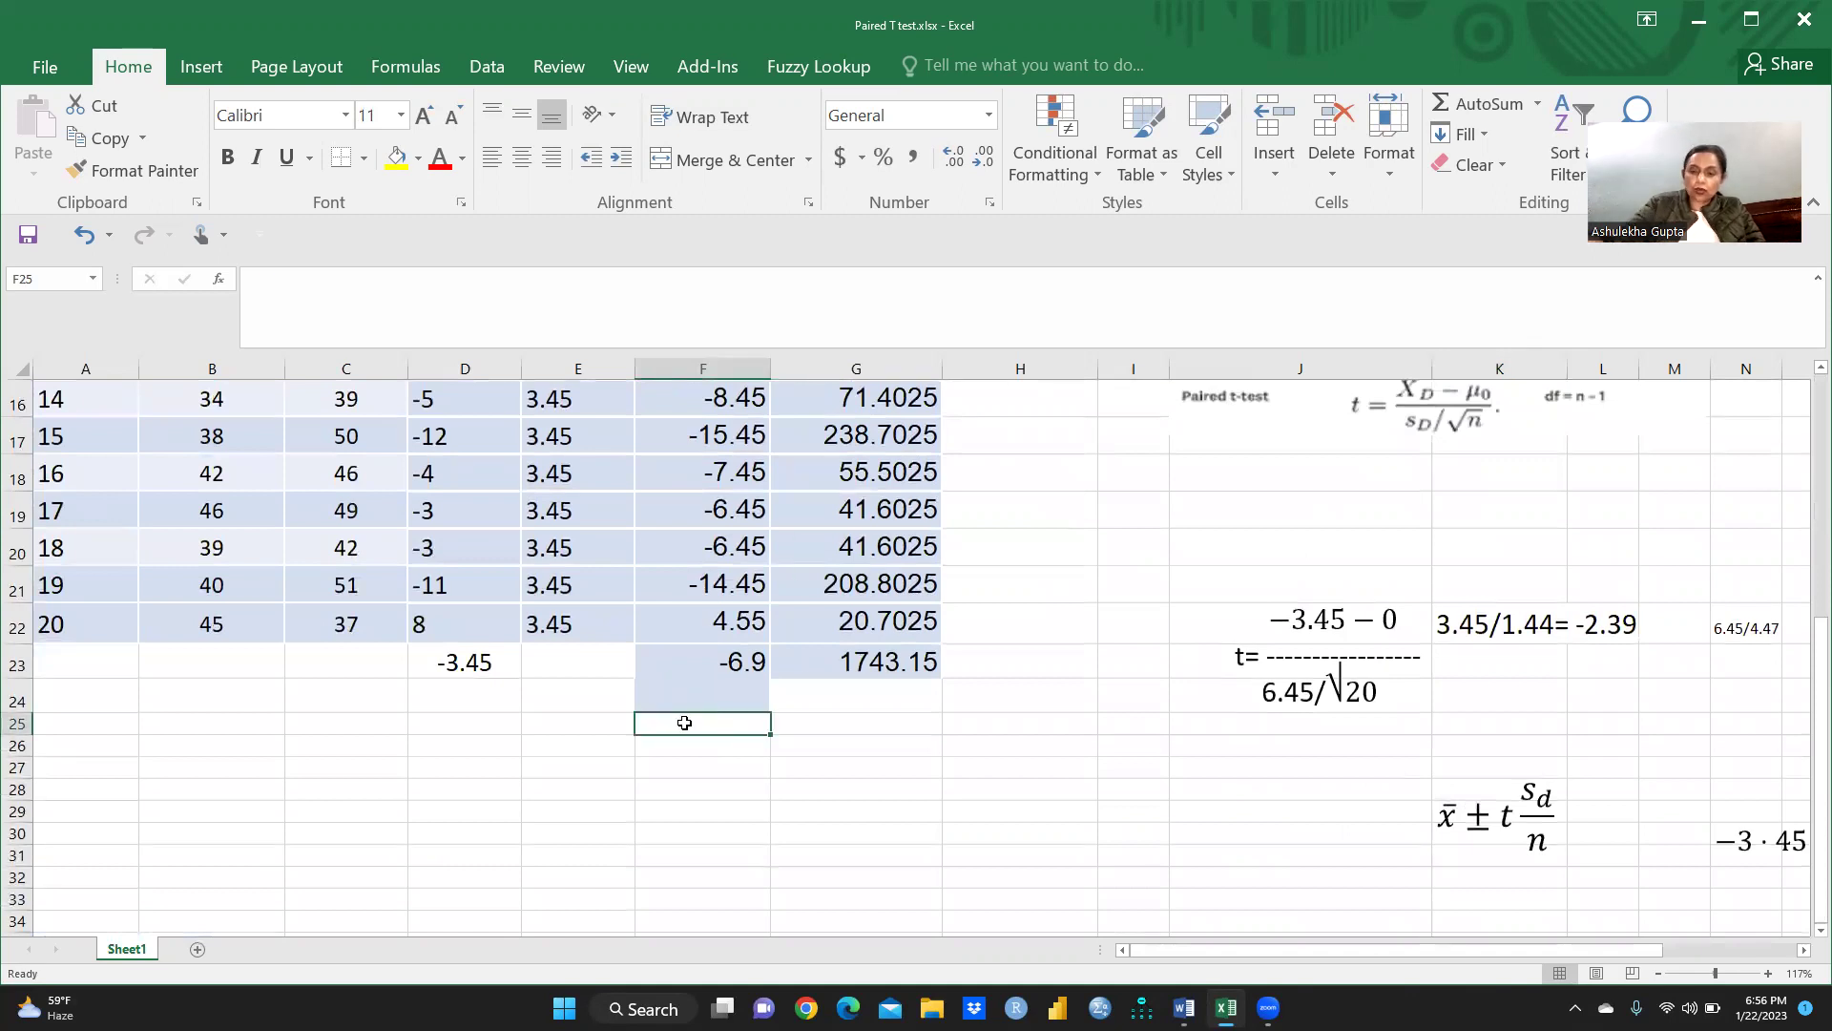
{"action": "type", "text": "="}
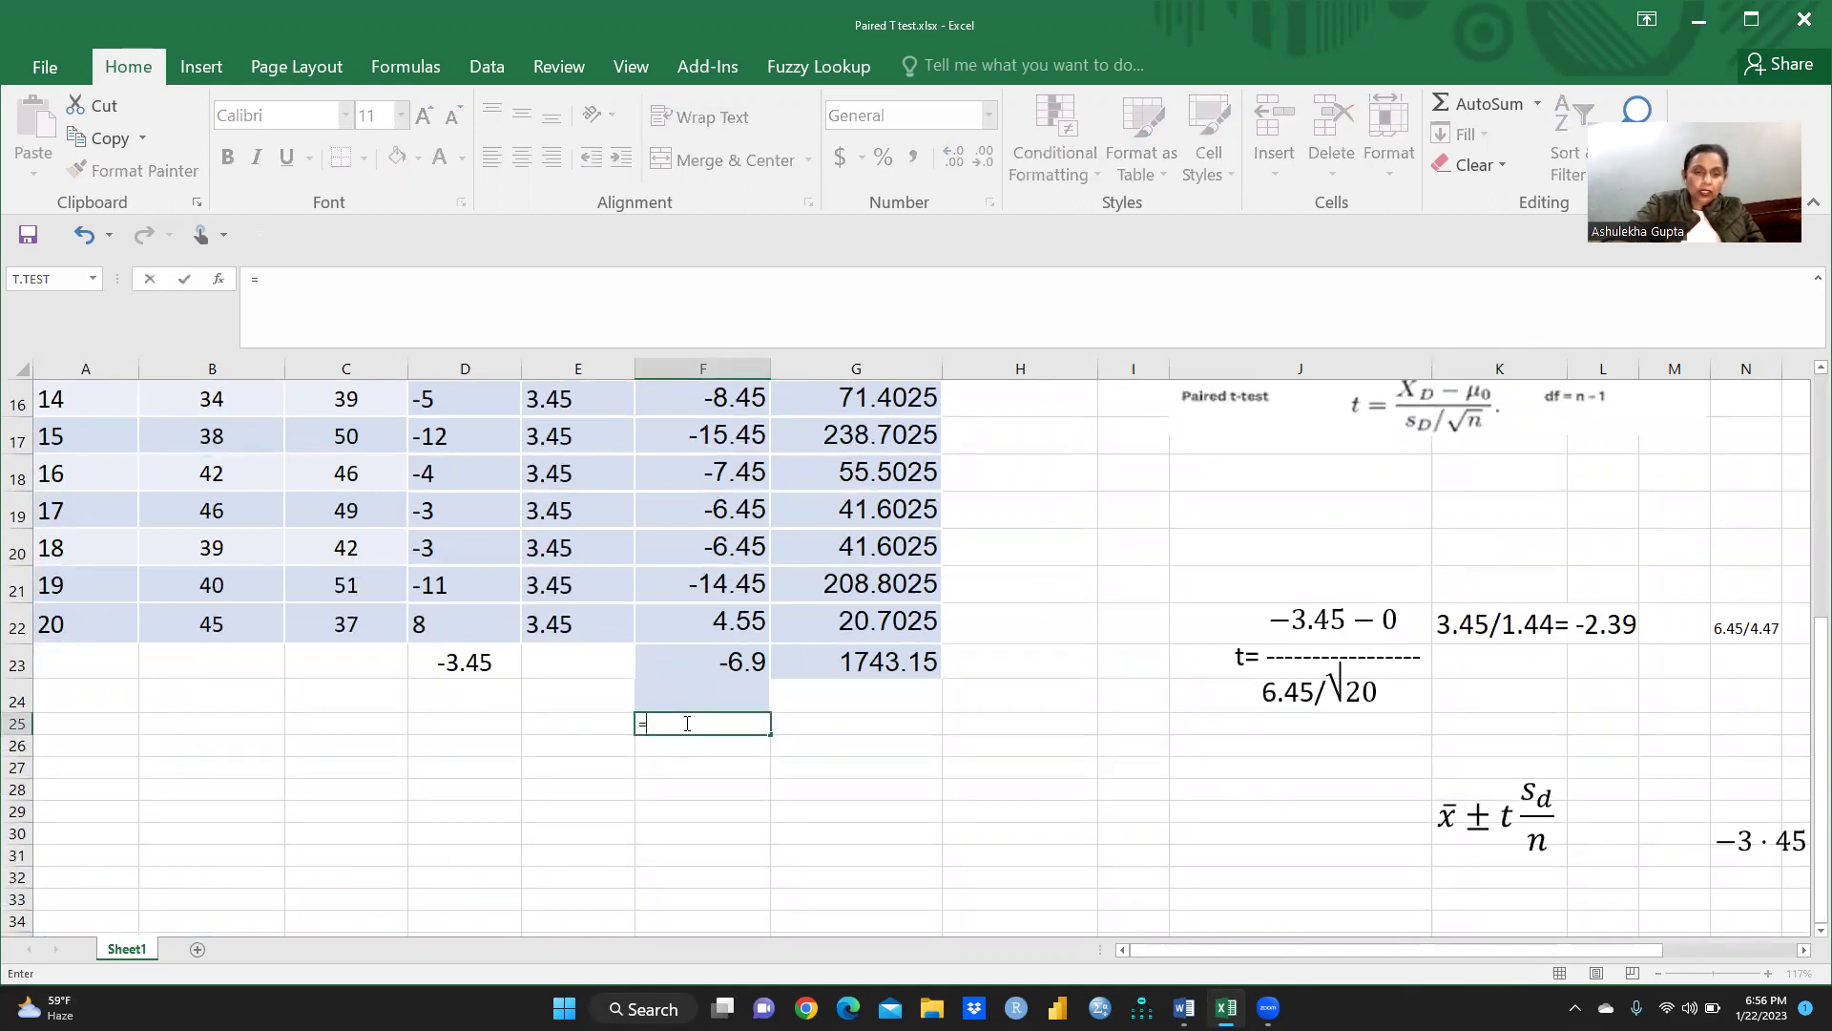
{"action": "type", "text": "std"}
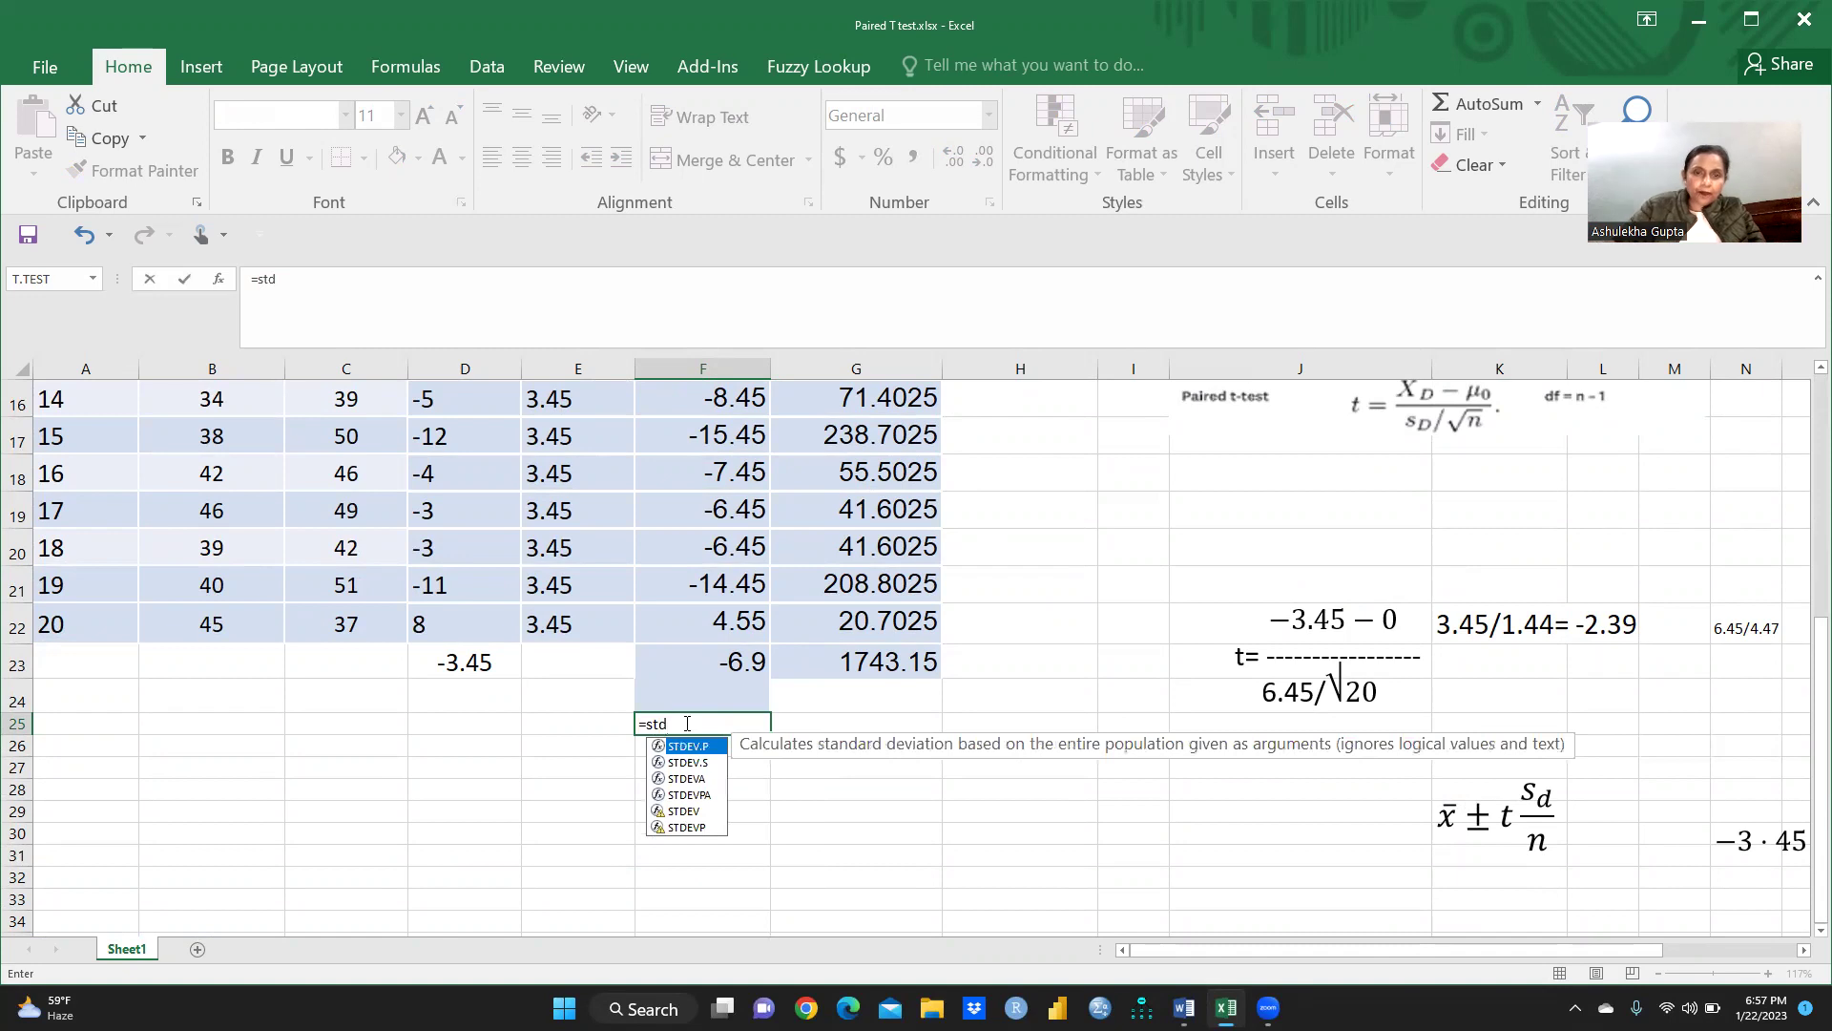
{"action": "double_click", "coordinate": [698, 764]}
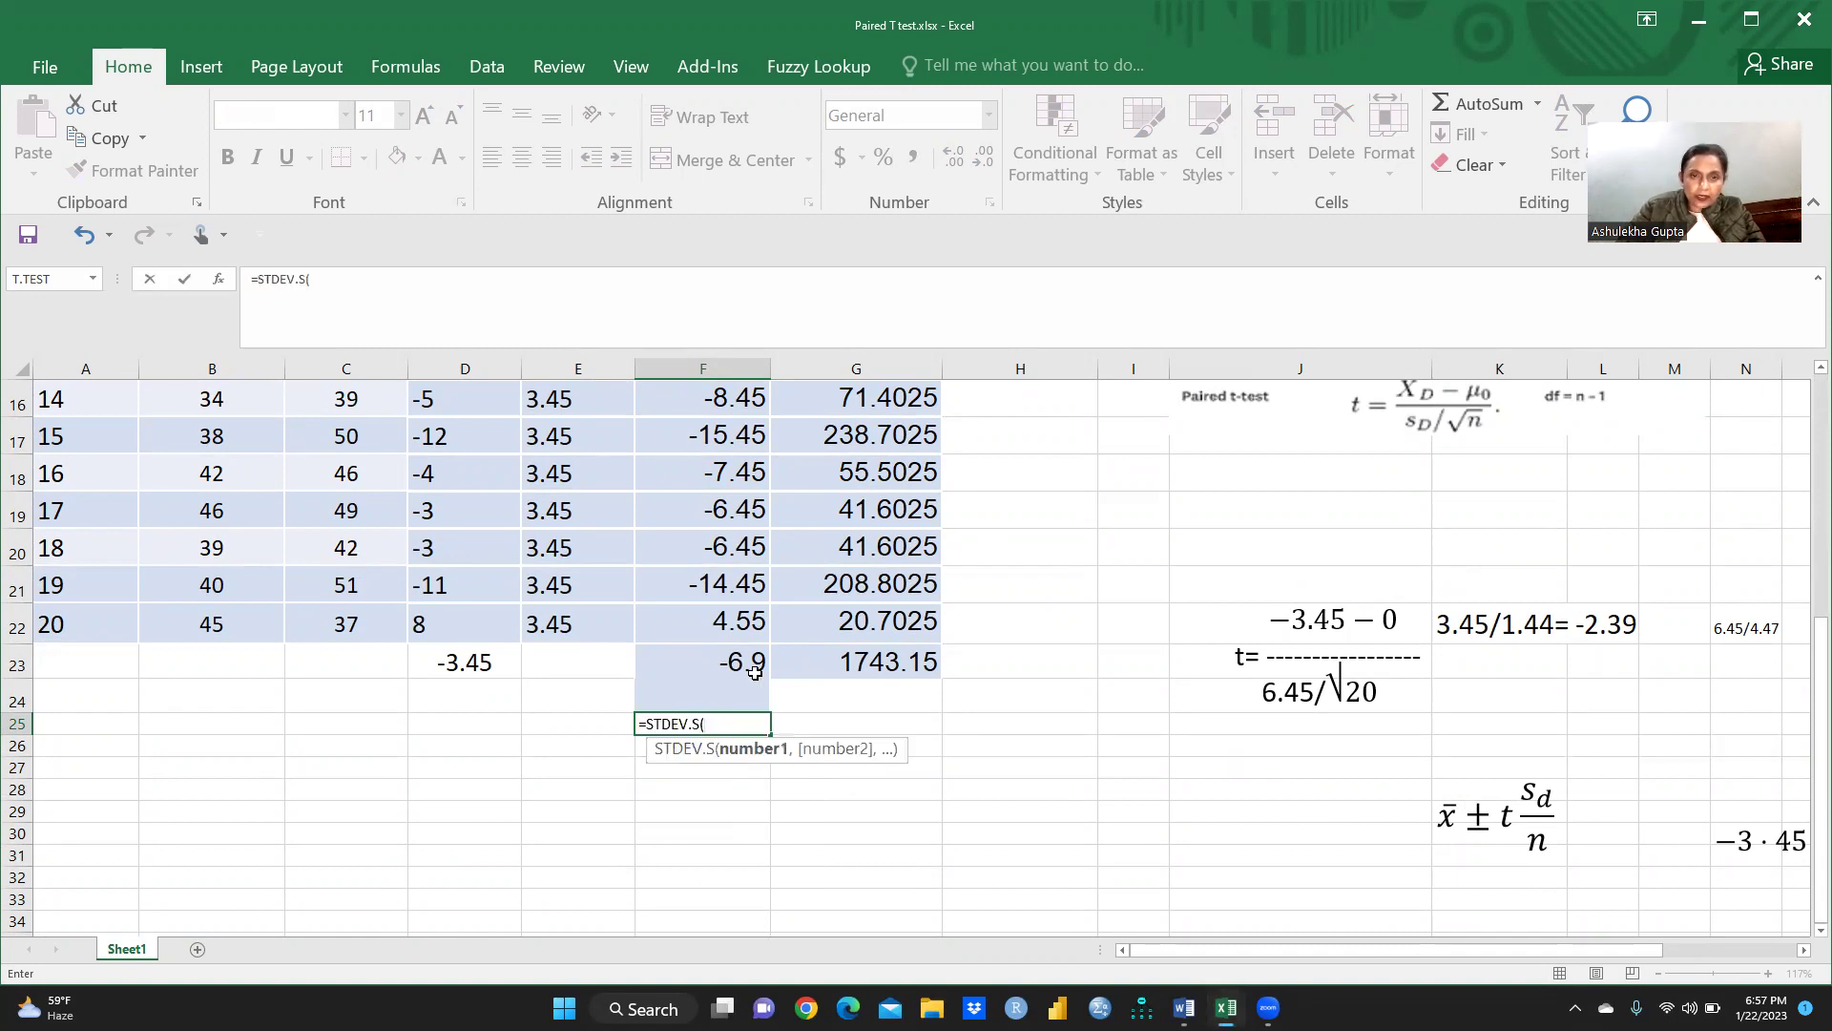
{"action": "scroll", "coordinate": [711, 610], "scroll_direction": "up", "scroll_amount": 2}
{"action": "scroll", "coordinate": [711, 584], "scroll_direction": "up", "scroll_amount": 3}
{"action": "left_click_drag", "start_coordinate": [706, 489], "coordinate": [702, 963]}
{"action": "left_click_drag", "start_coordinate": [701, 963], "coordinate": [700, 836]}
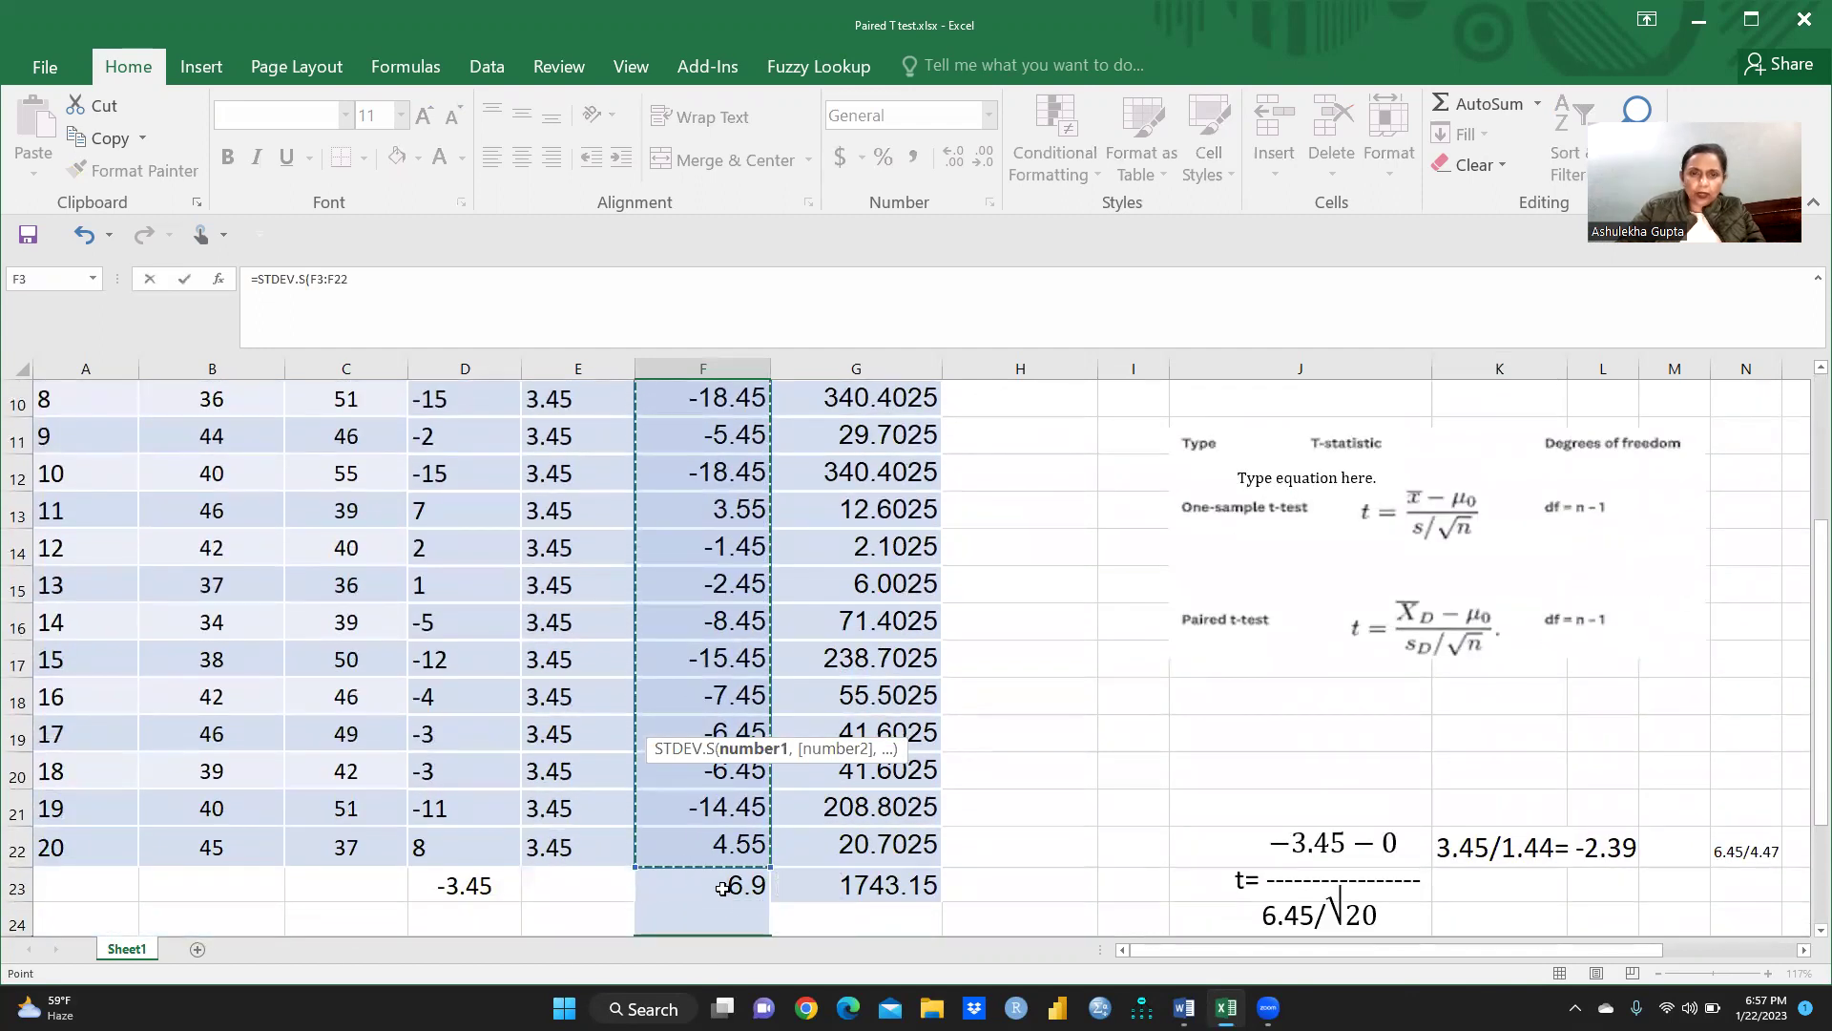
{"action": "scroll", "coordinate": [725, 763], "scroll_direction": "down", "scroll_amount": 2}
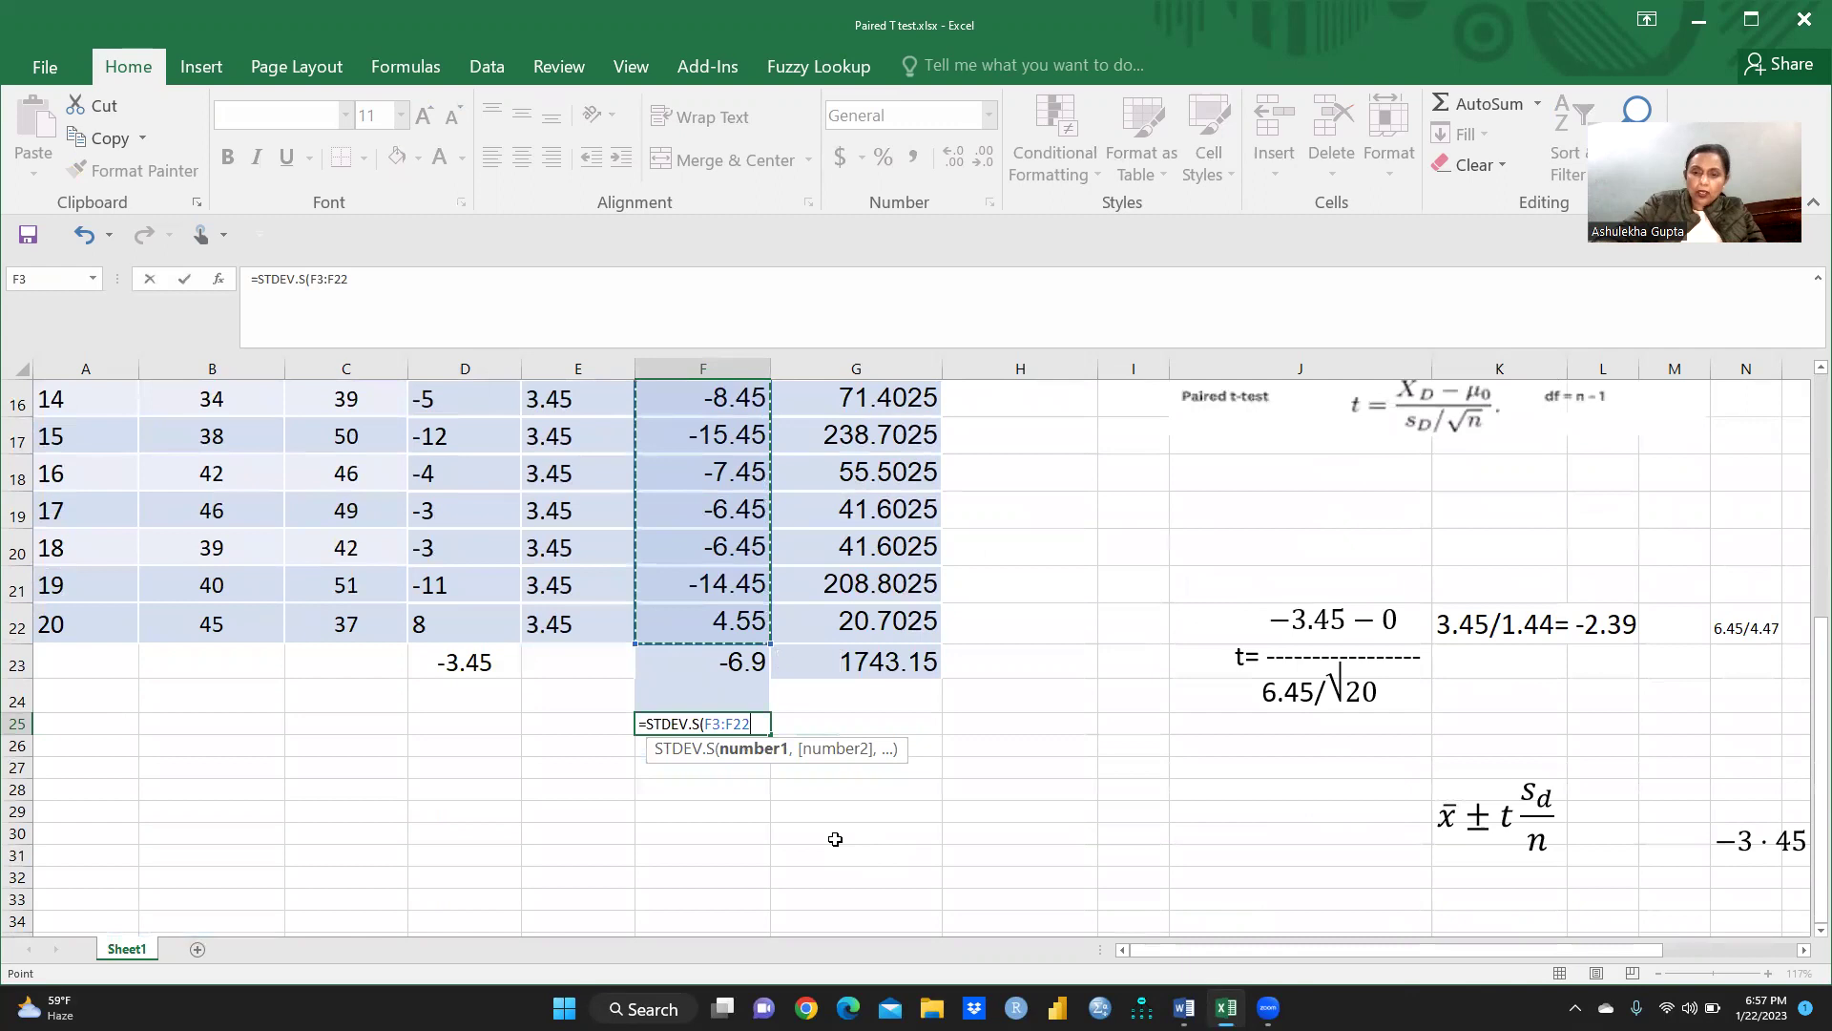
{"action": "type", "text": ")"}
{"action": "key", "text": "Return"}
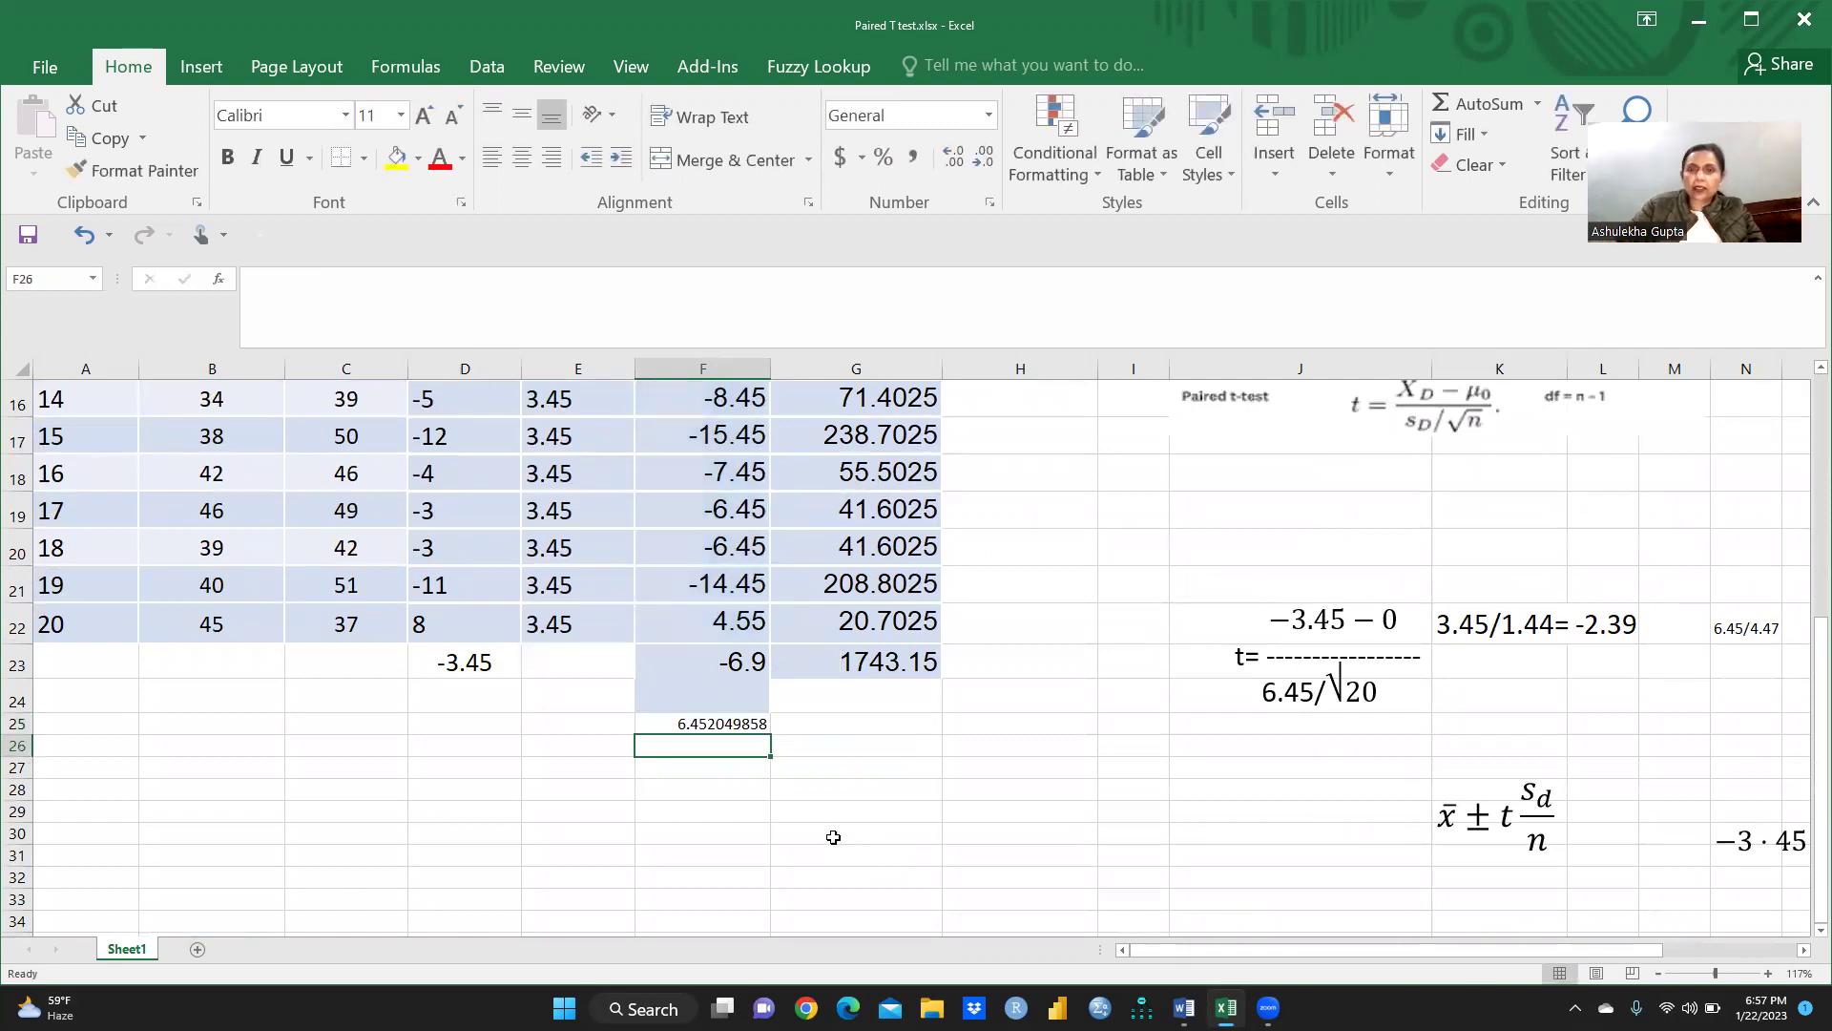
{"action": "left_click", "coordinate": [734, 720]}
{"action": "left_click", "coordinate": [864, 788]}
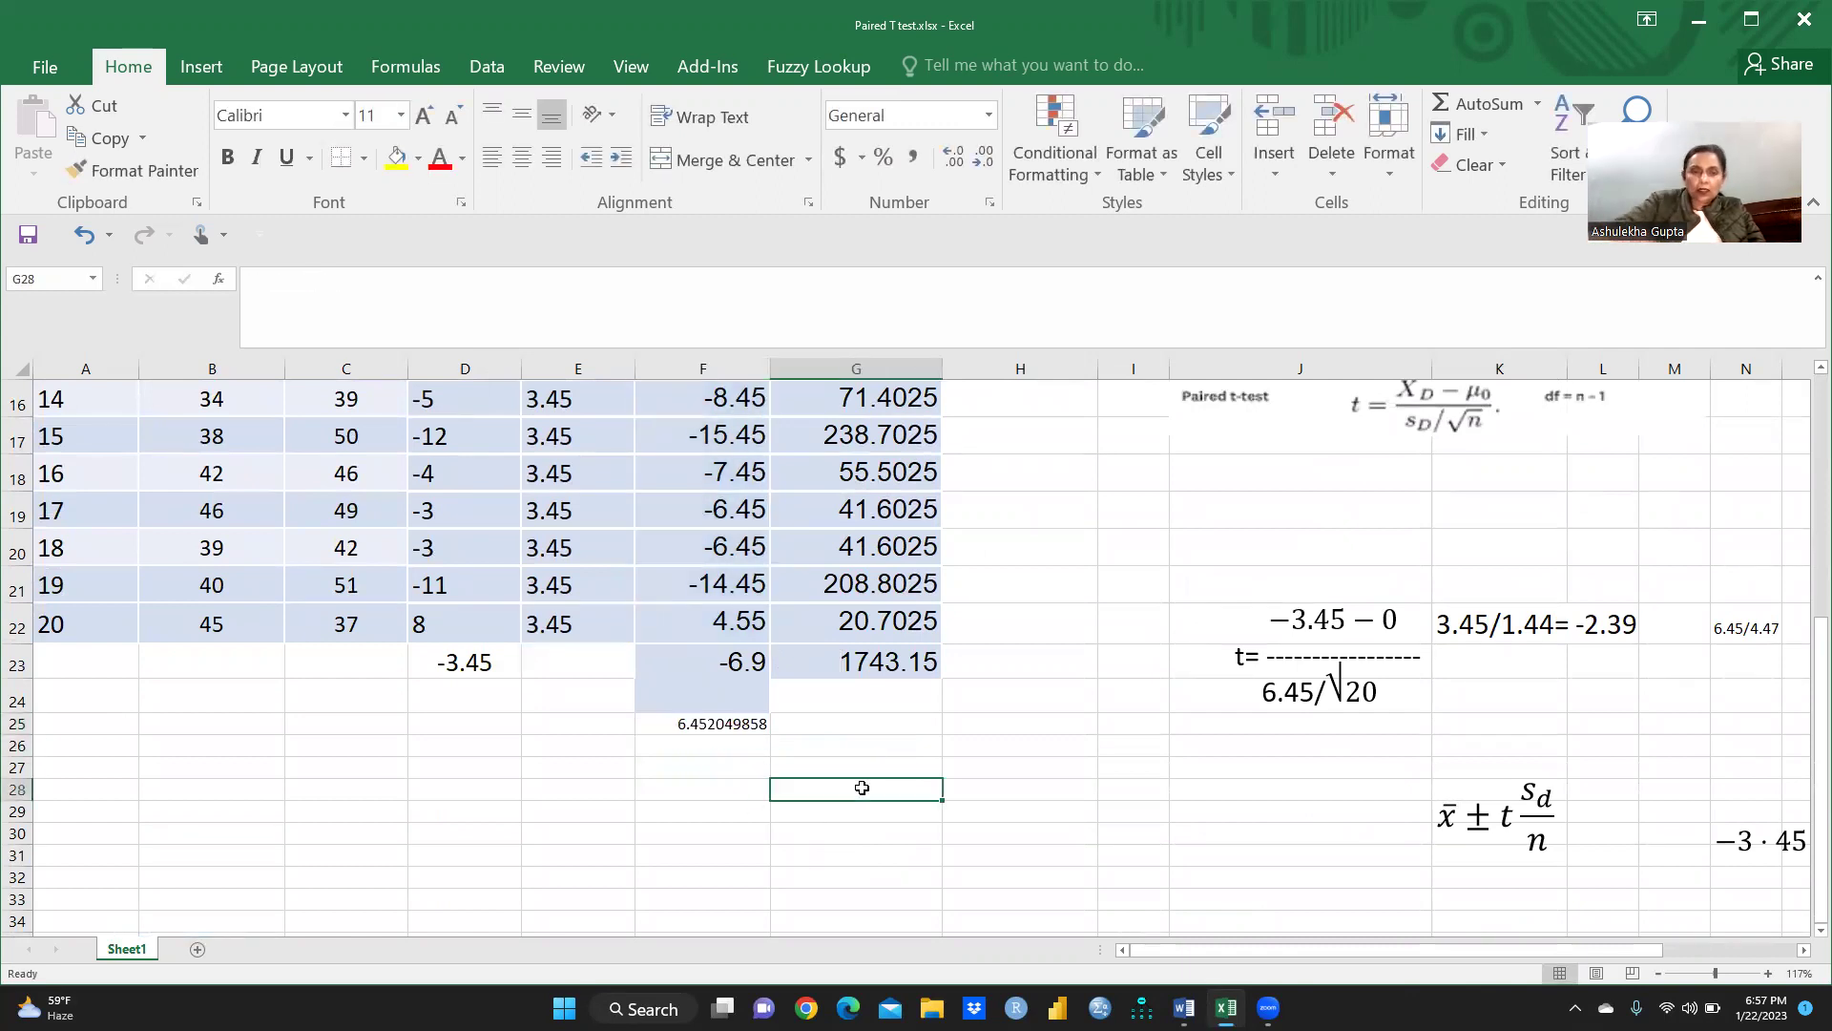
Step: Set the font size of the standard deviation result in F25 to 18
{"action": "scroll", "coordinate": [862, 788], "scroll_direction": "up", "scroll_amount": 2}
{"action": "scroll", "coordinate": [861, 787], "scroll_direction": "up", "scroll_amount": 6, "text": "ctrl"}
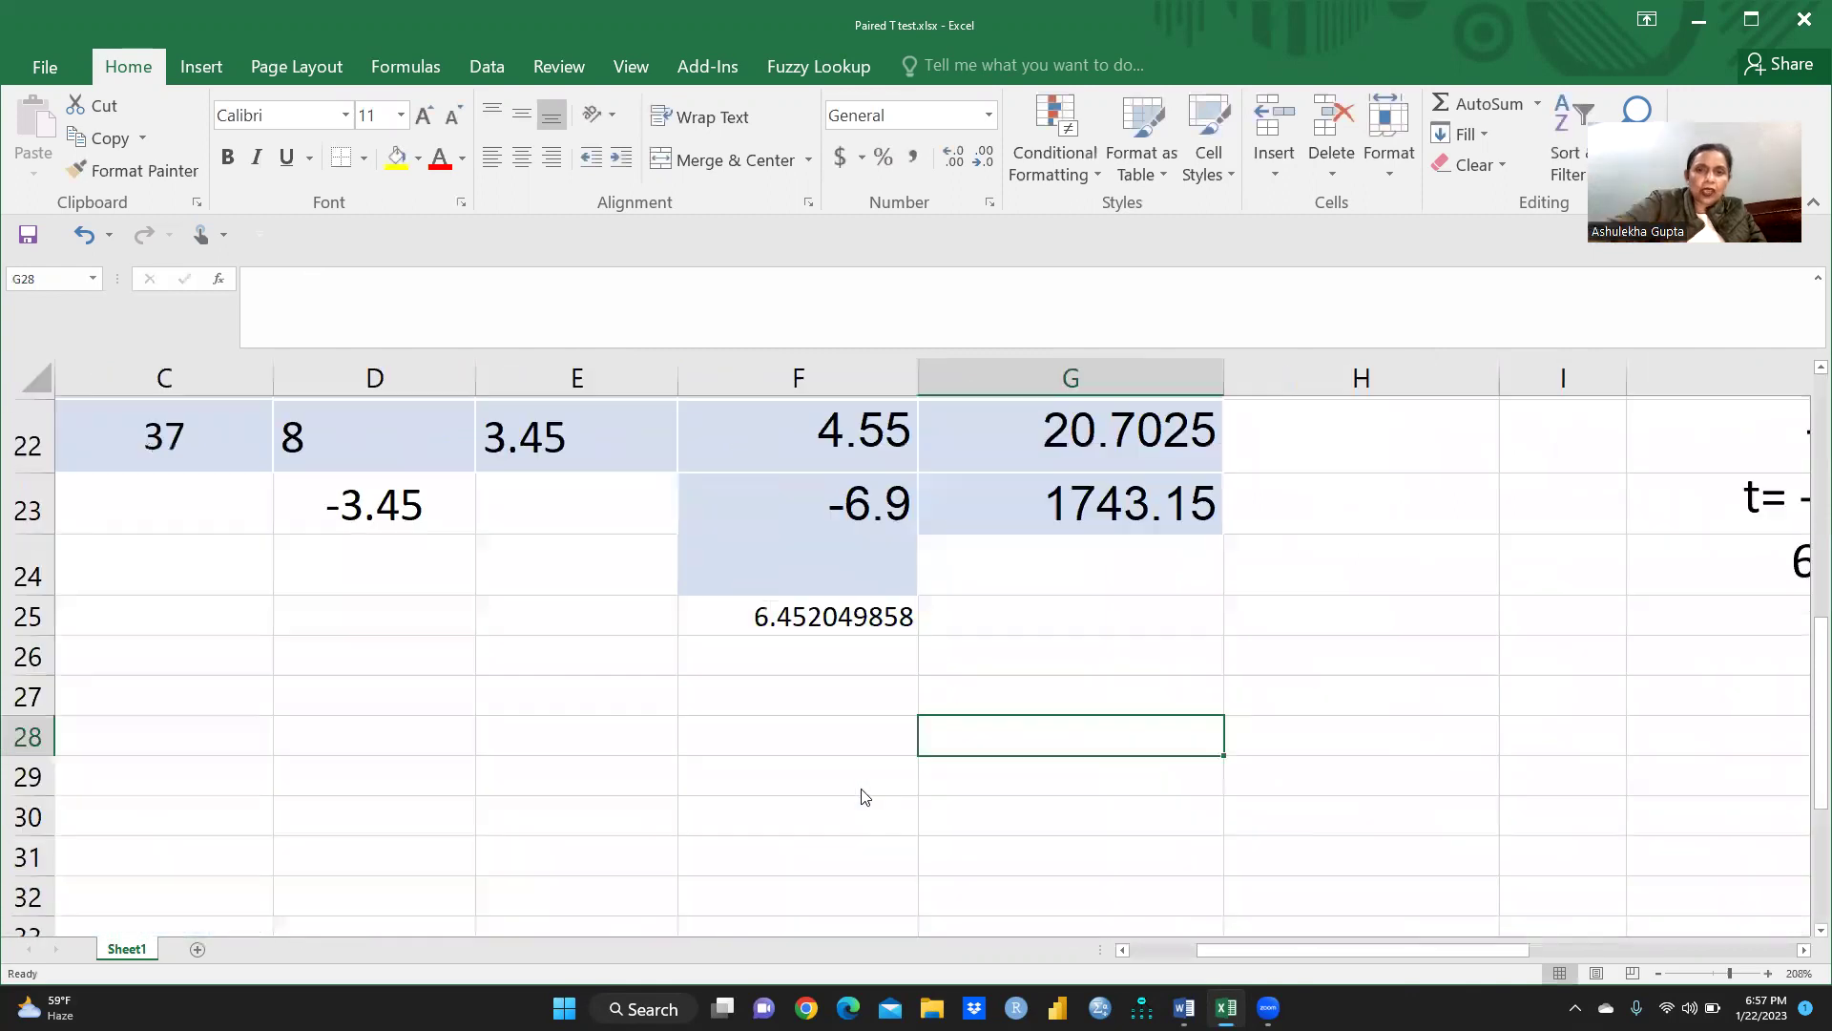
{"action": "left_click", "coordinate": [788, 618]}
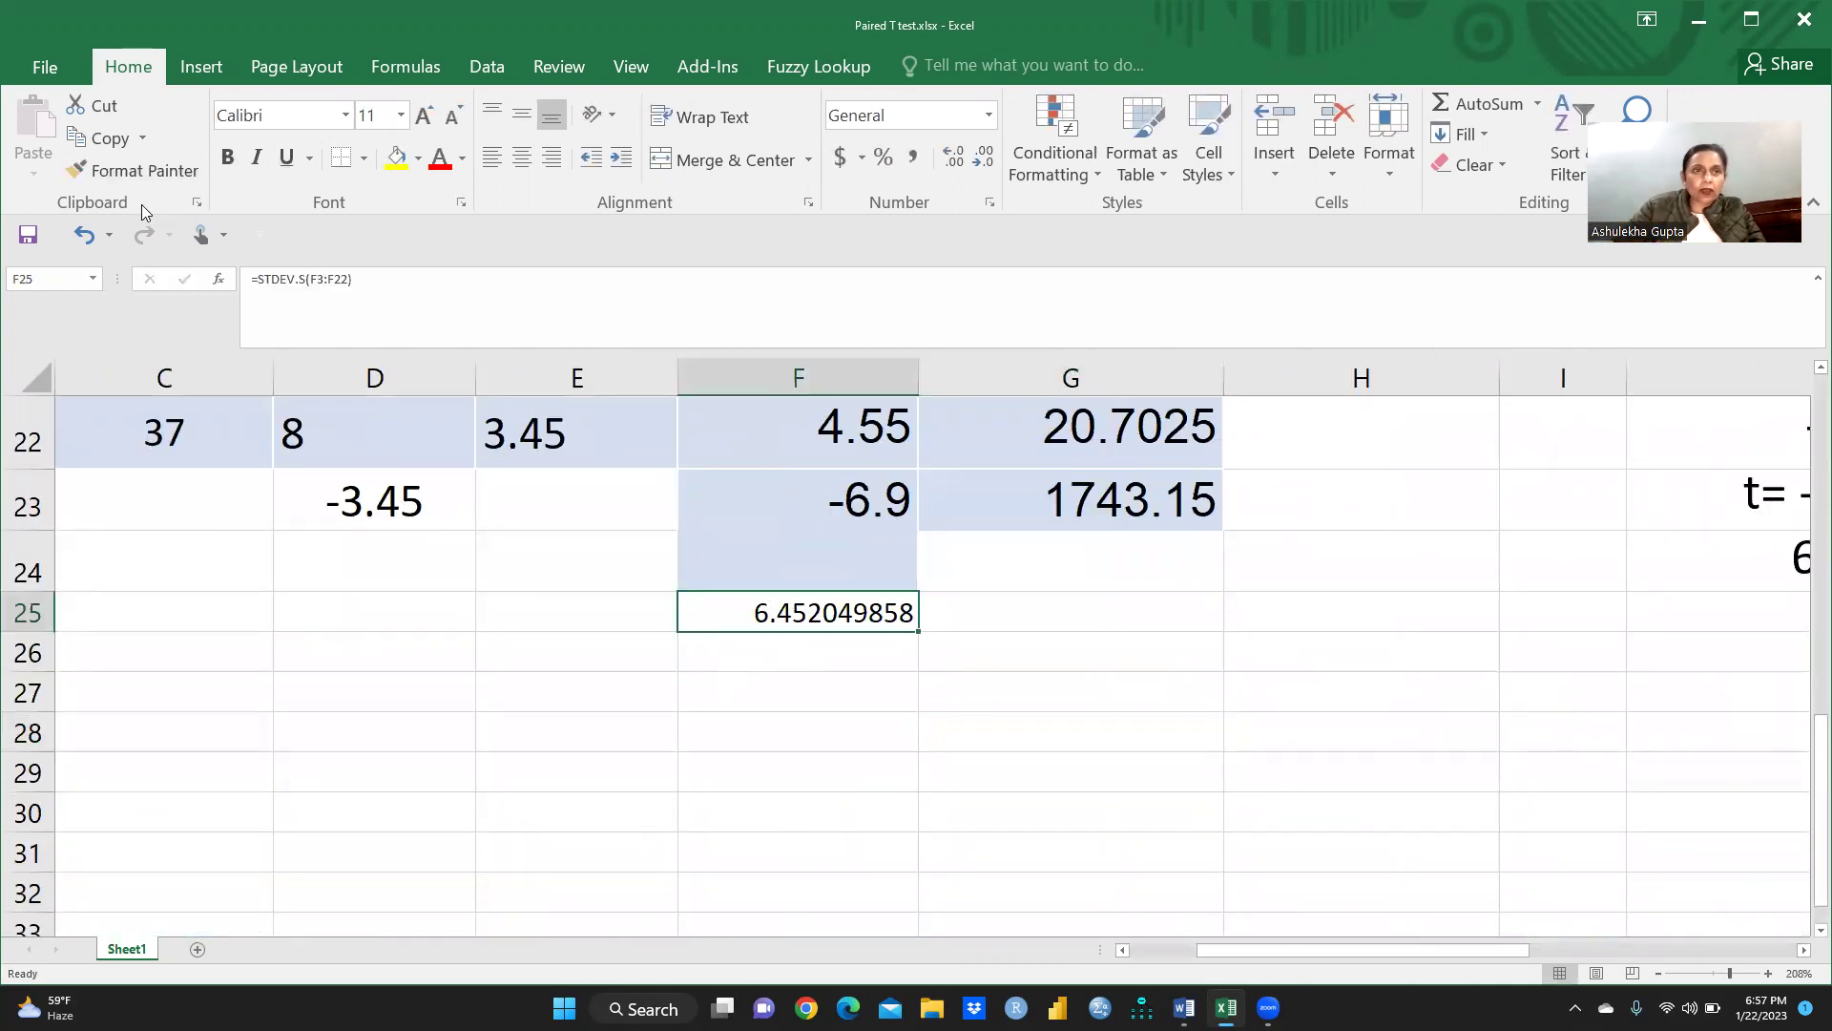
{"action": "left_click", "coordinate": [400, 115]}
{"action": "left_click", "coordinate": [368, 267]}
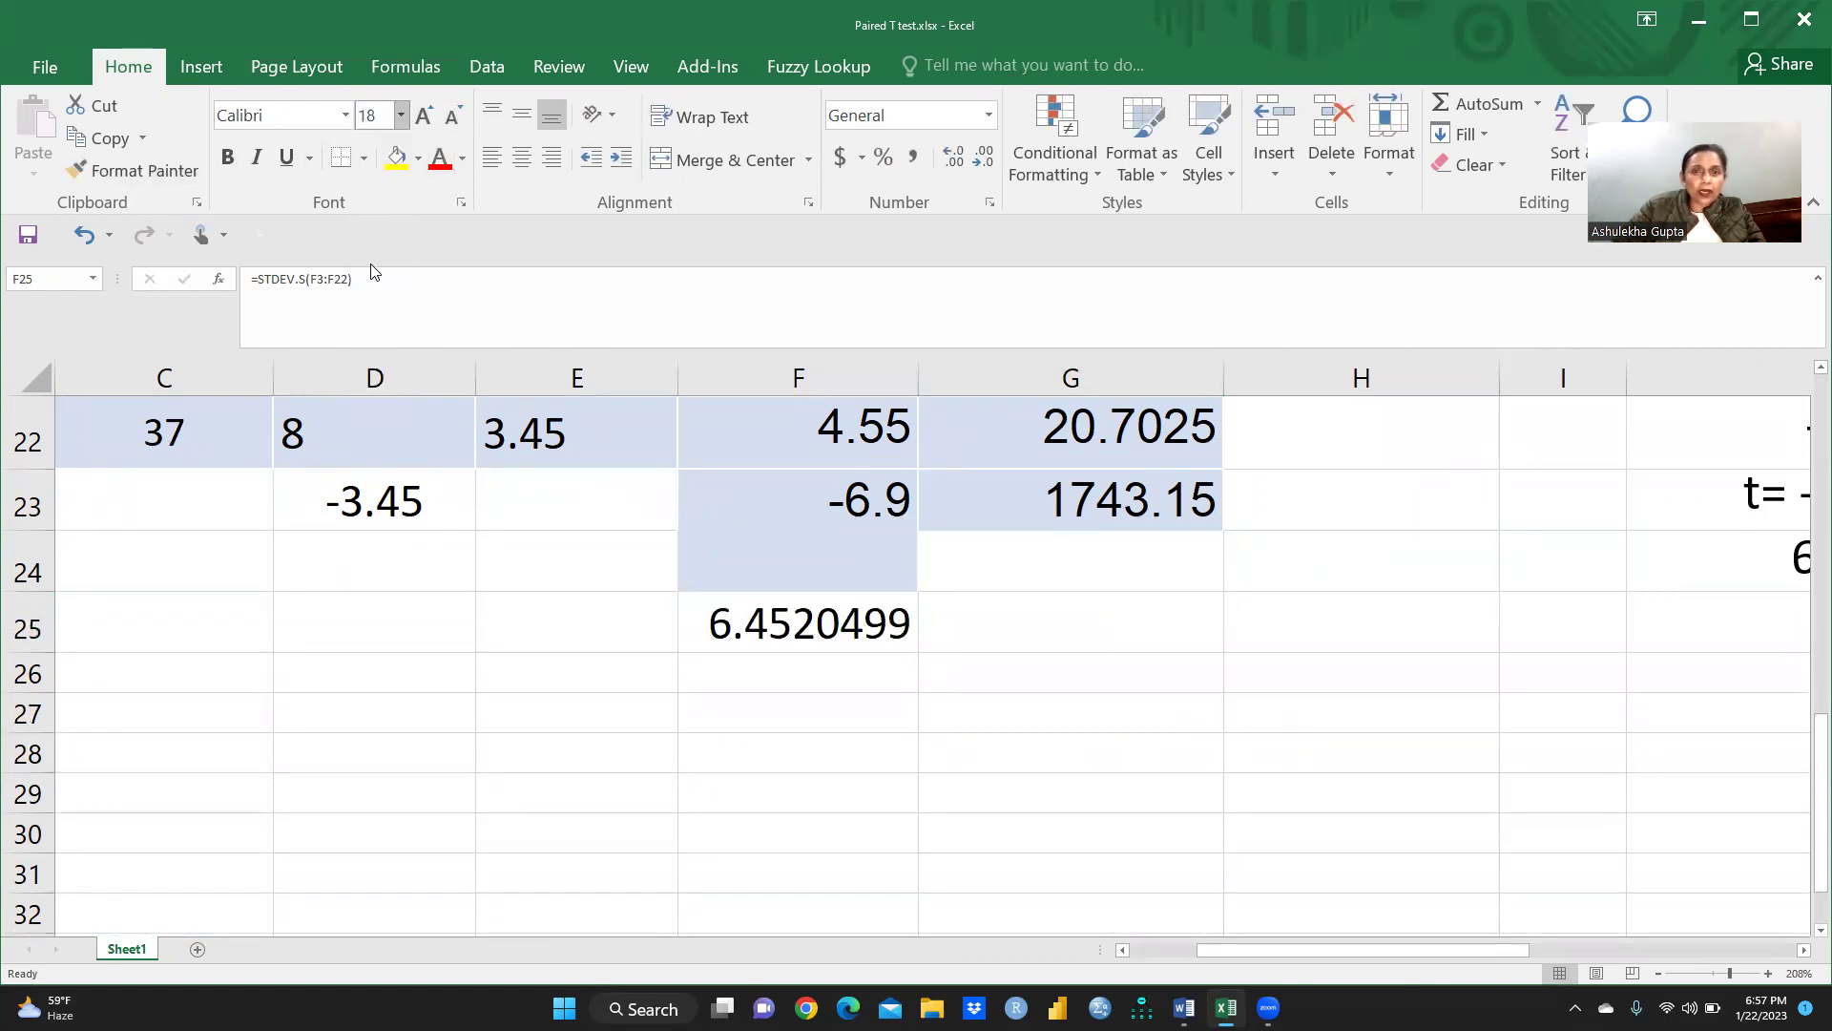
Step: Fill the standard deviation result in F25 with yellow
{"action": "left_click", "coordinate": [396, 158]}
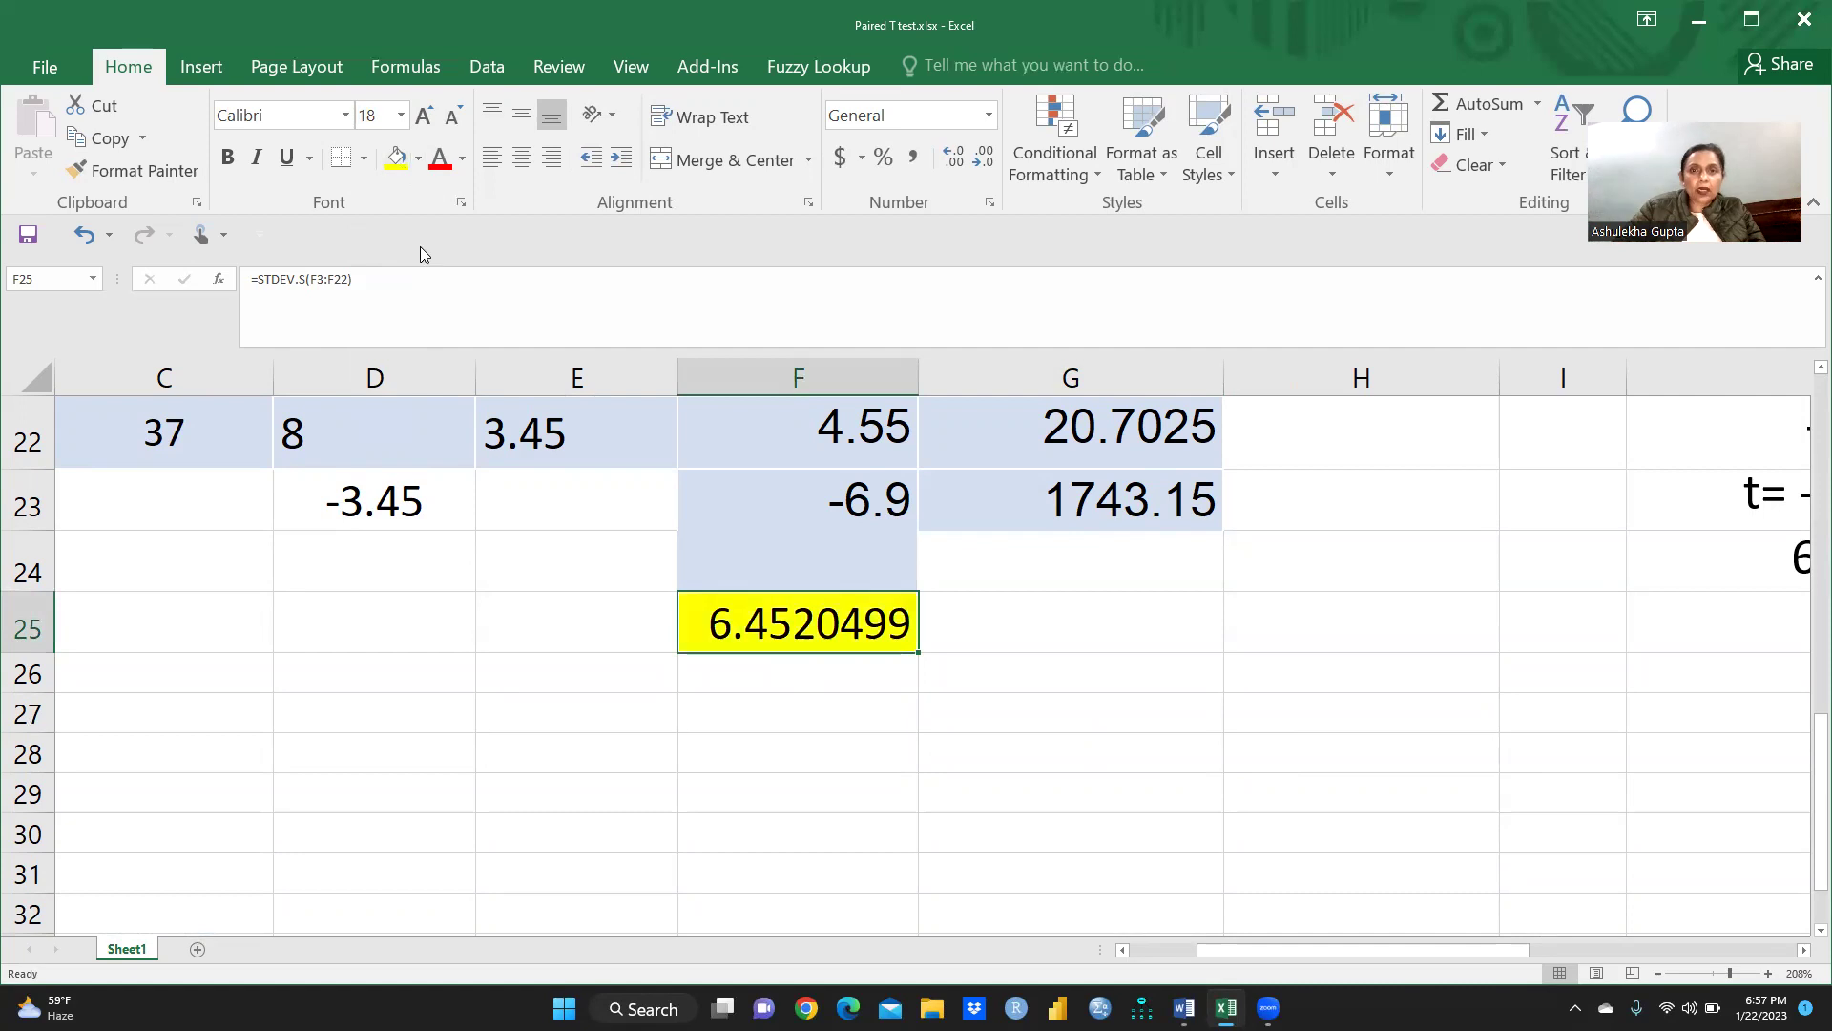
{"action": "left_click", "coordinate": [1073, 768]}
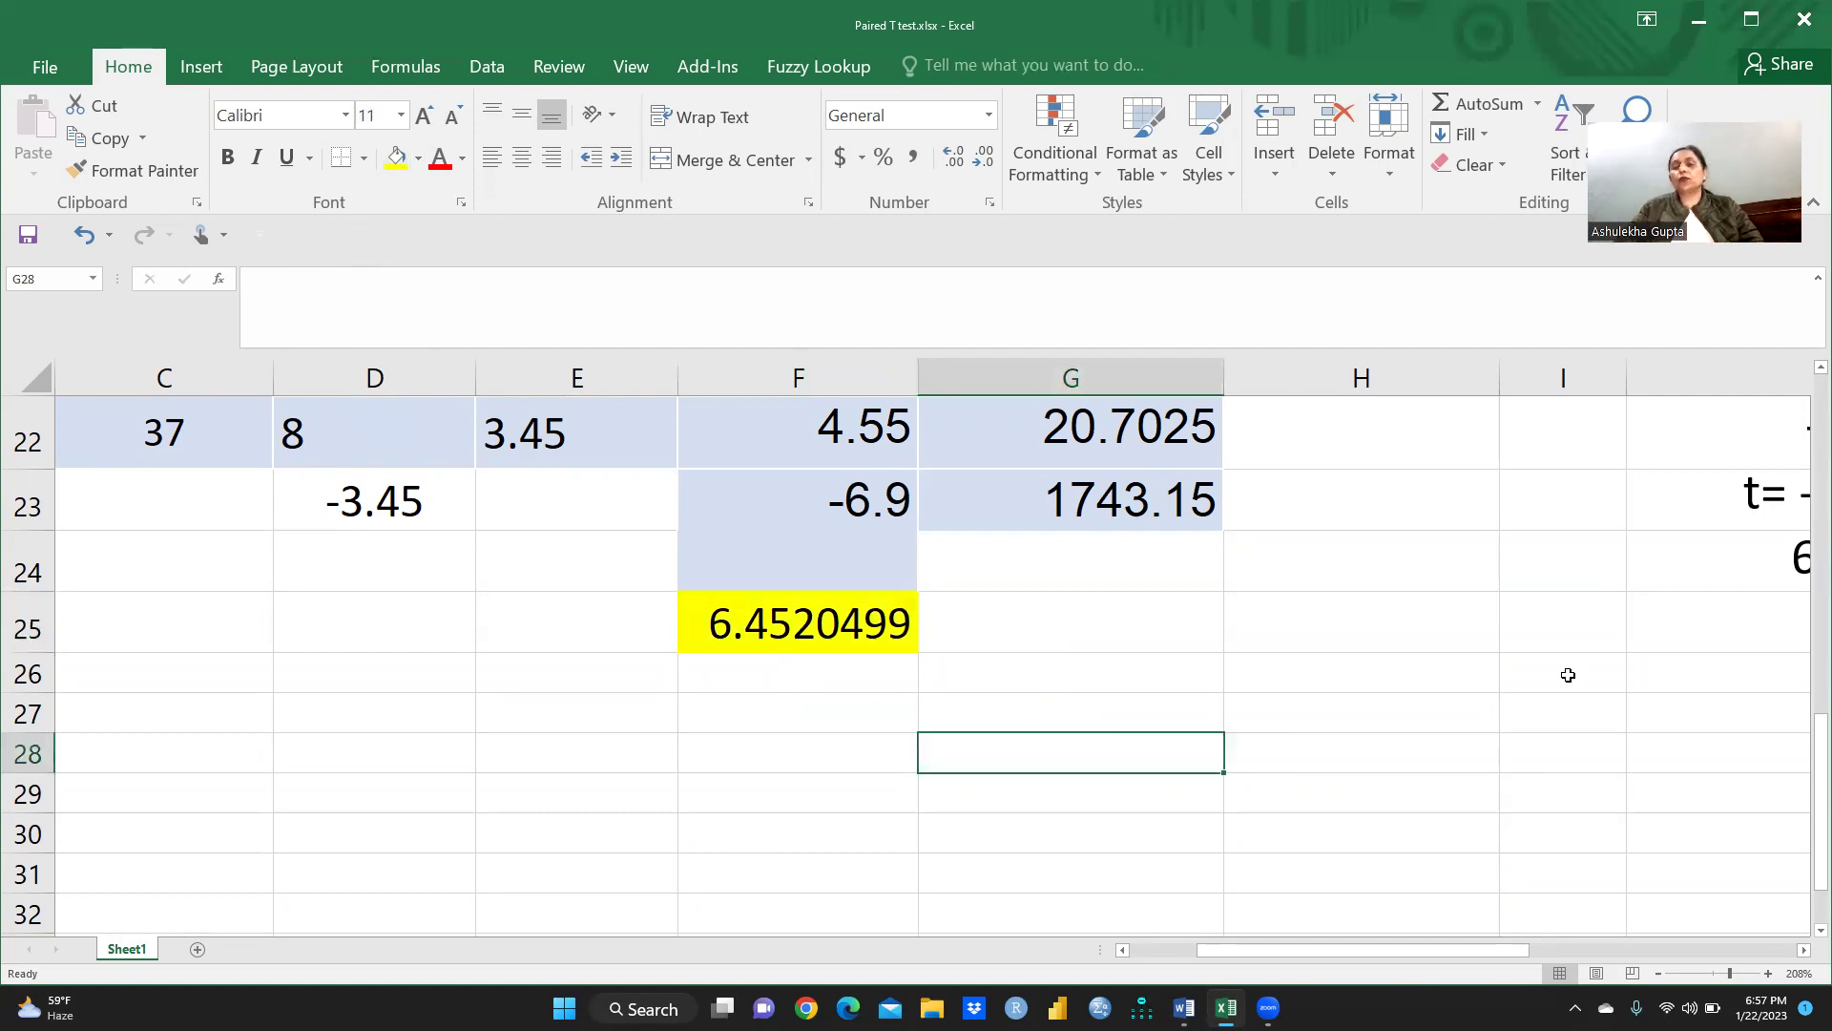
Step: Examine the standard deviation in K5, the paired t-test formula and the worked t calculation beside the table
{"action": "scroll", "coordinate": [1560, 681], "scroll_direction": "up", "scroll_amount": 7}
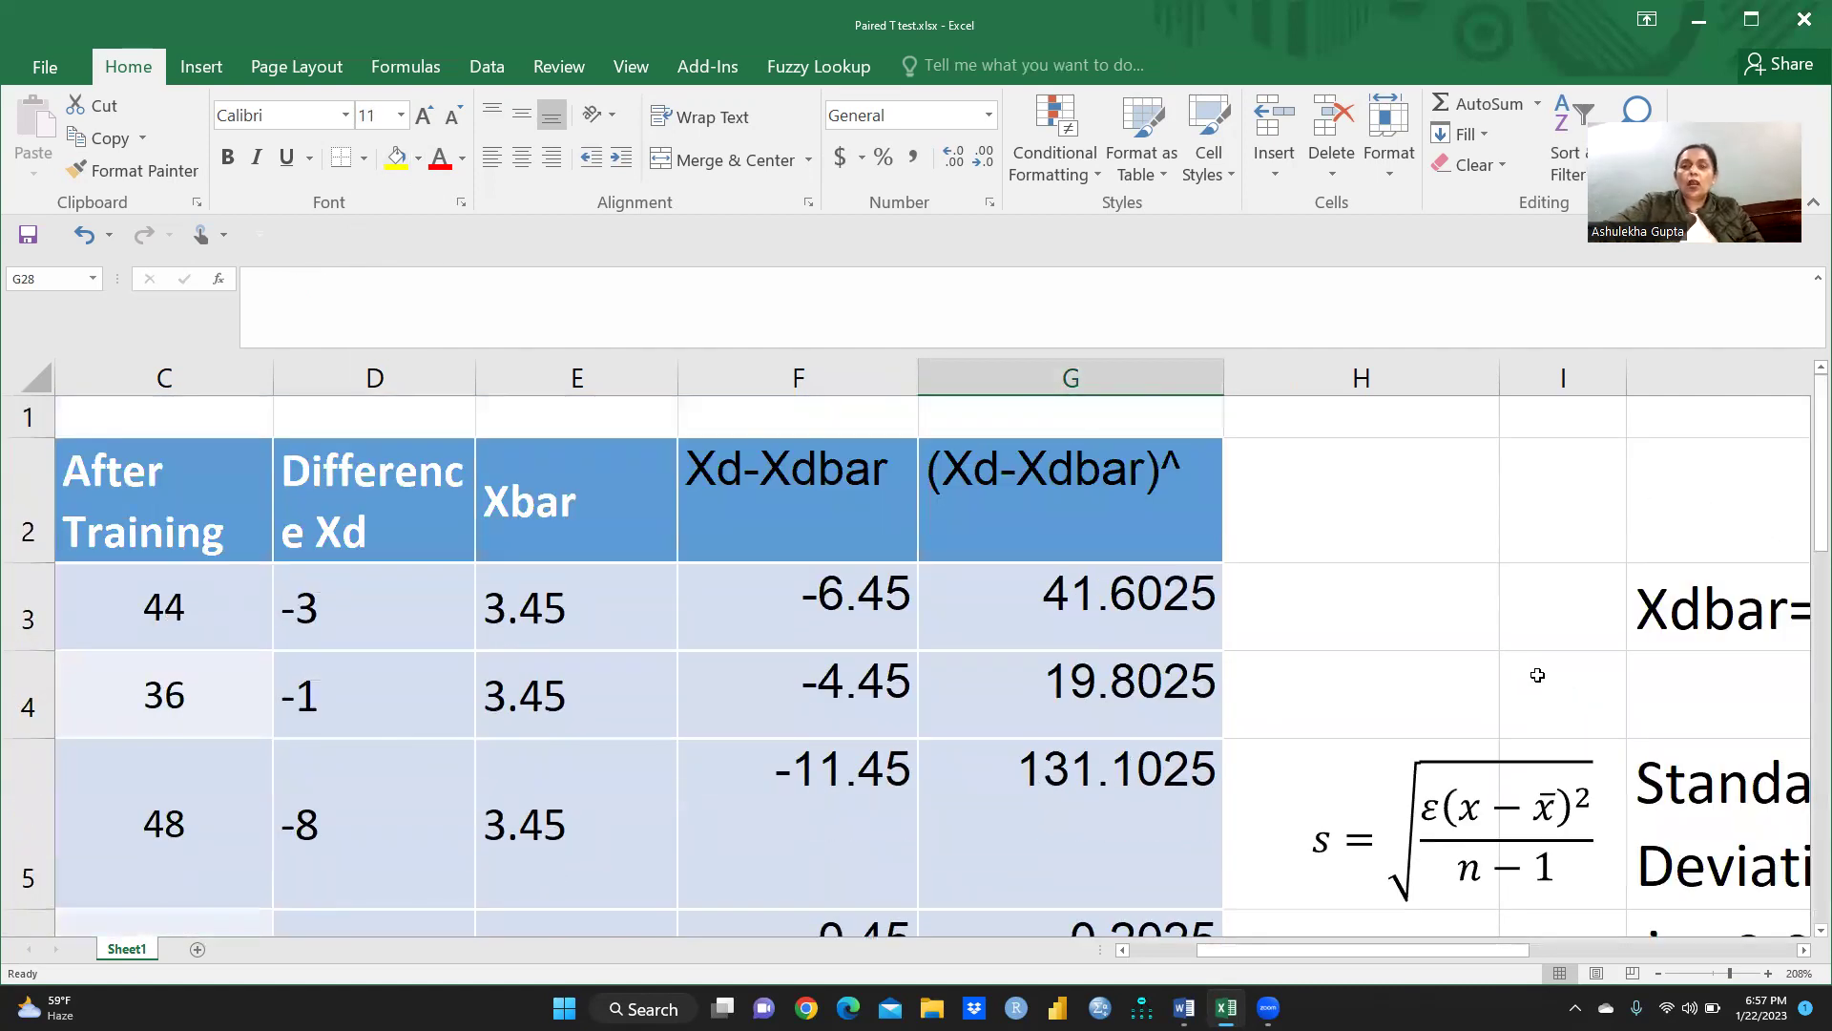
{"action": "scroll", "coordinate": [1561, 680], "scroll_direction": "down", "scroll_amount": 3}
{"action": "scroll", "coordinate": [1538, 674], "scroll_direction": "down", "scroll_amount": 1}
{"action": "scroll", "coordinate": [1565, 649], "scroll_direction": "right", "scroll_amount": 2}
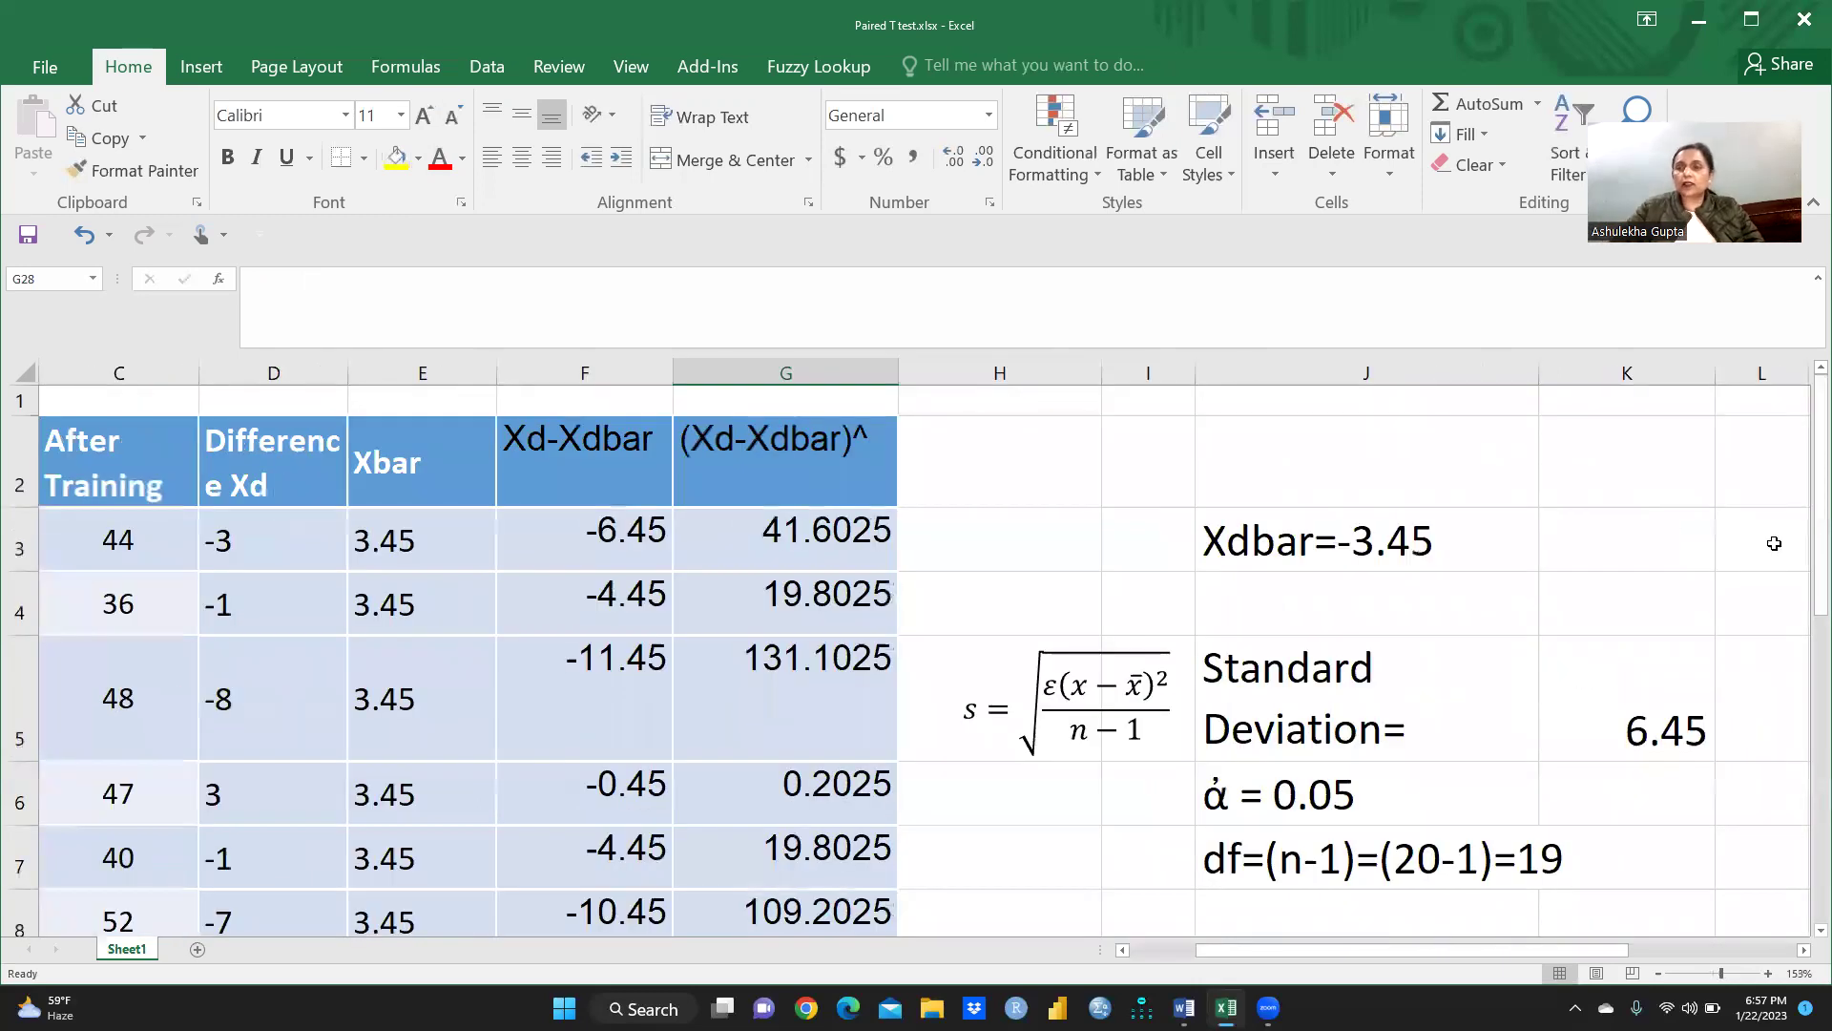
{"action": "left_click", "coordinate": [1670, 724]}
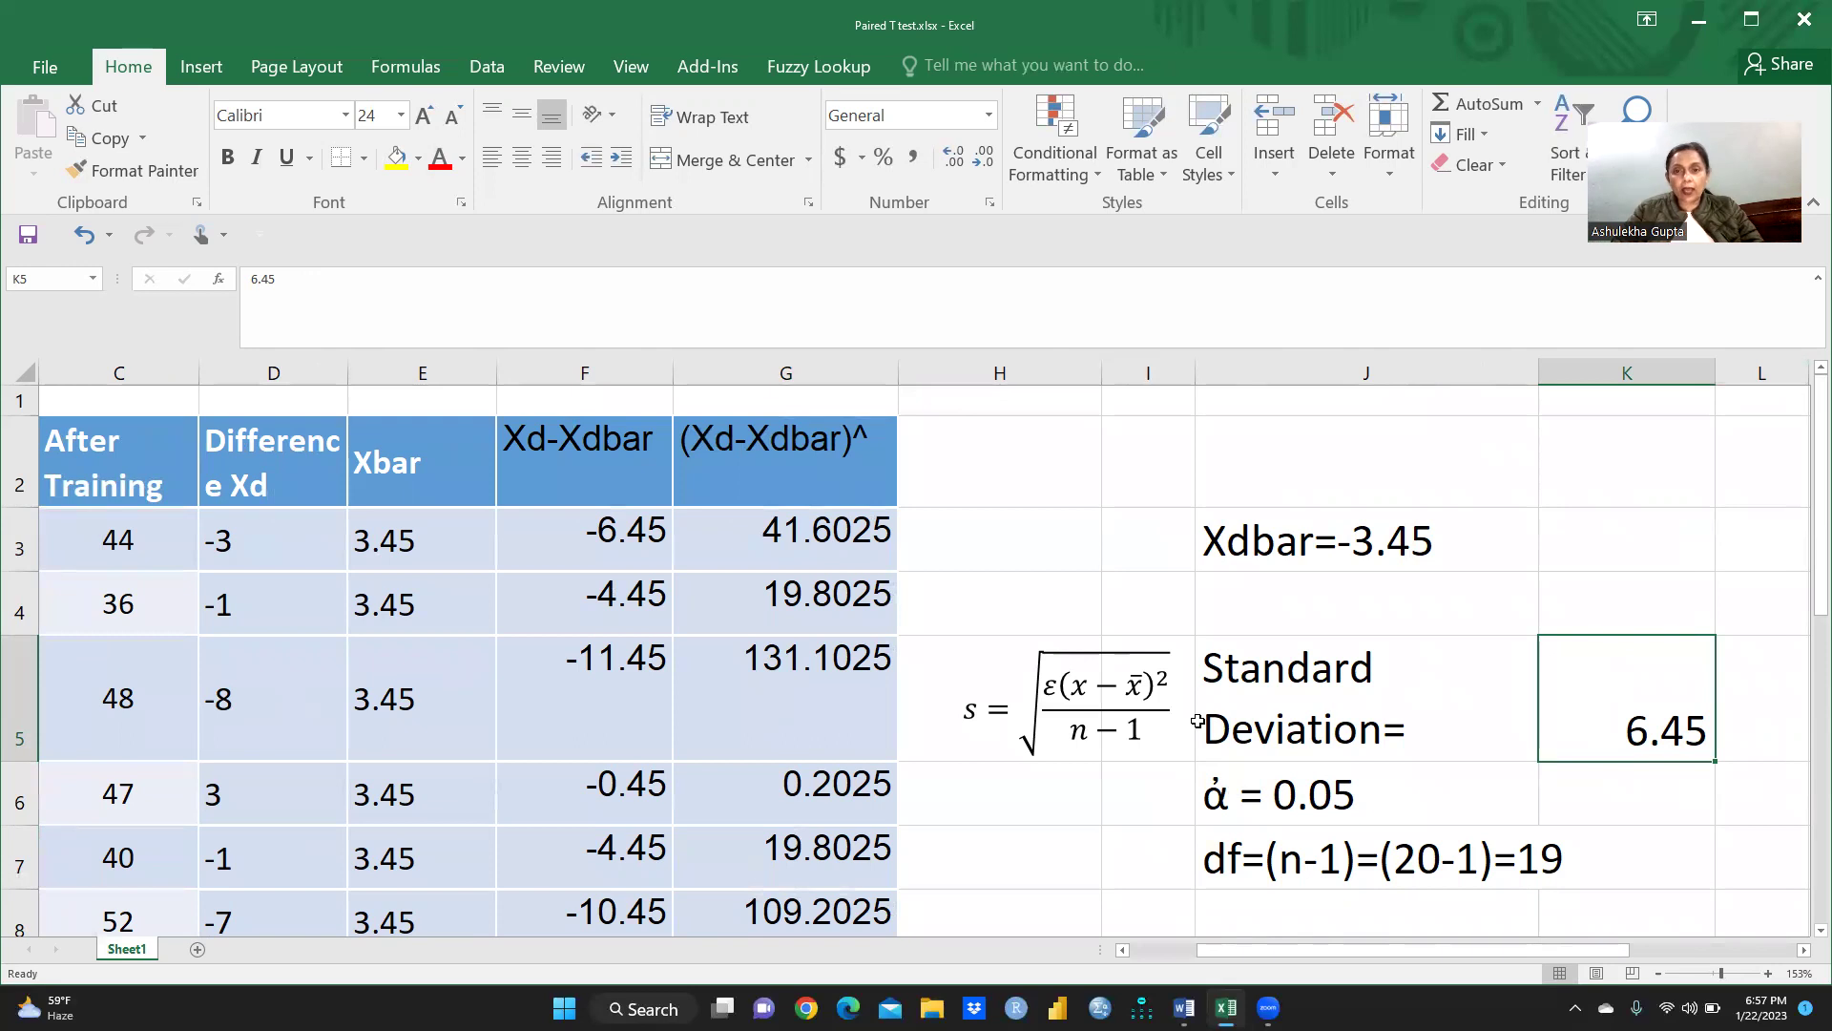
{"action": "scroll", "coordinate": [1199, 718], "scroll_direction": "down", "scroll_amount": 3}
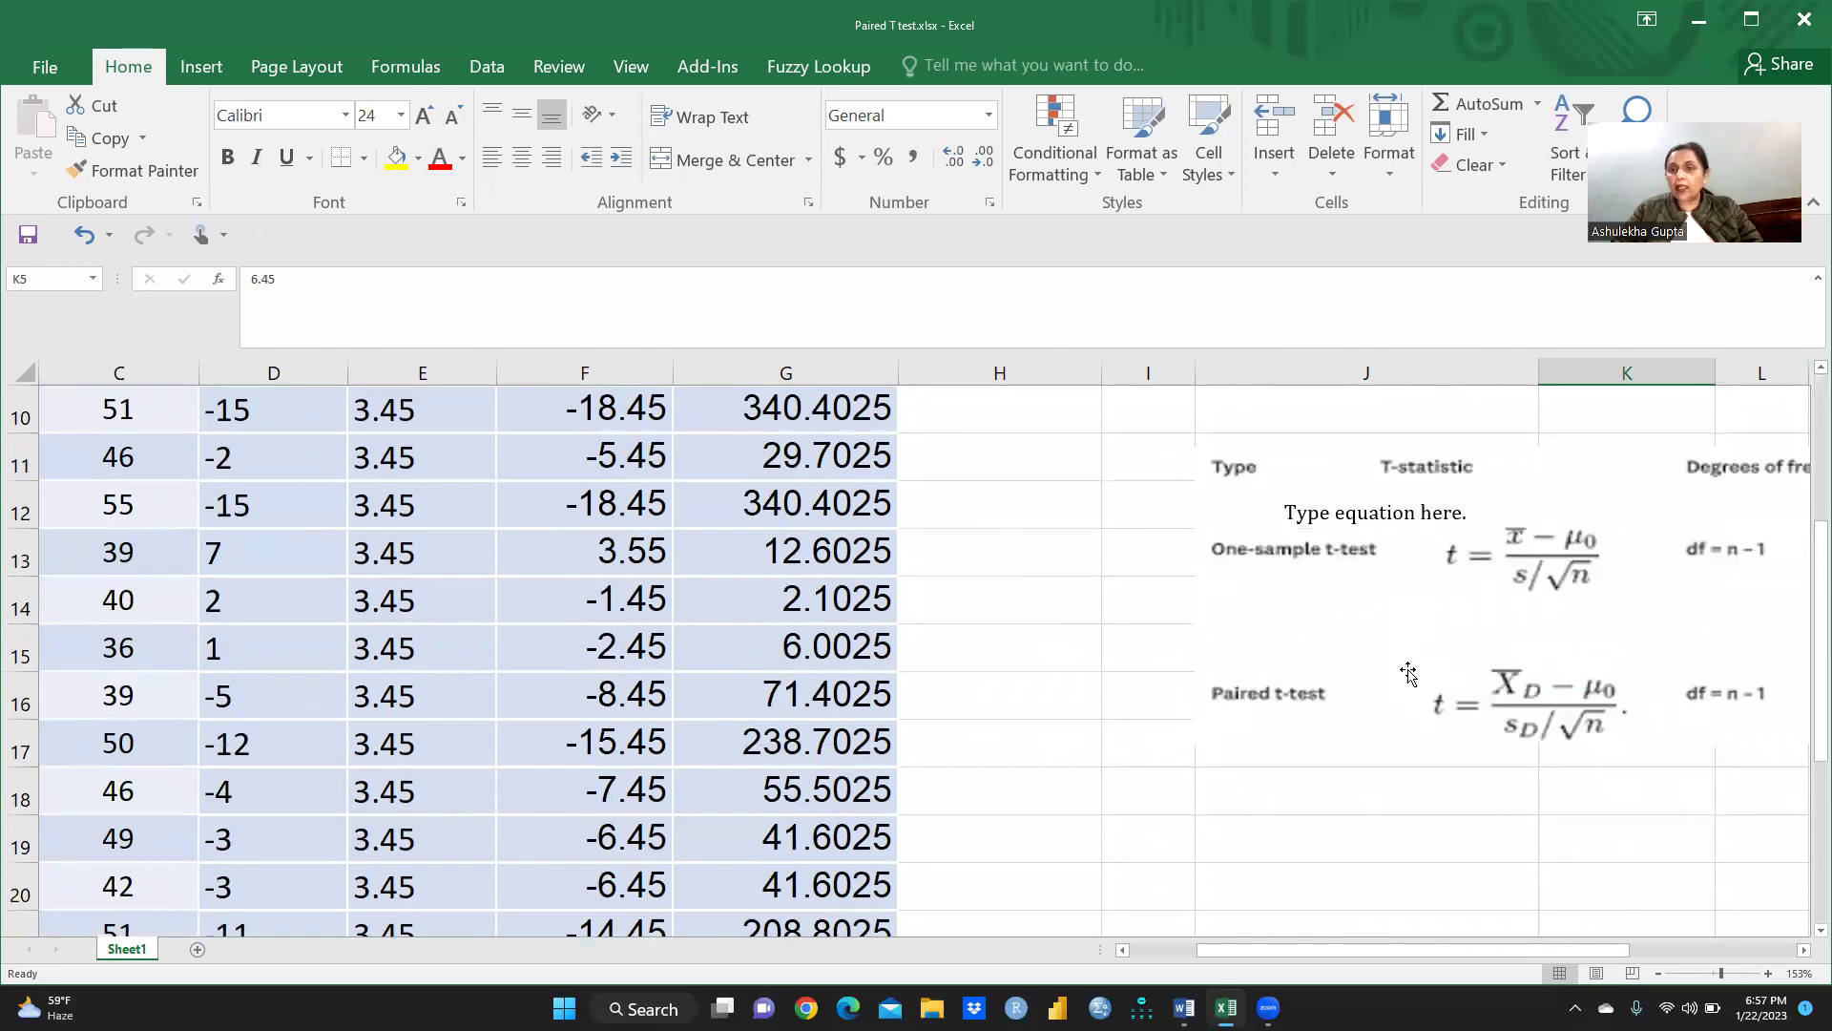
{"action": "scroll", "coordinate": [1299, 616], "scroll_direction": "down", "scroll_amount": 1}
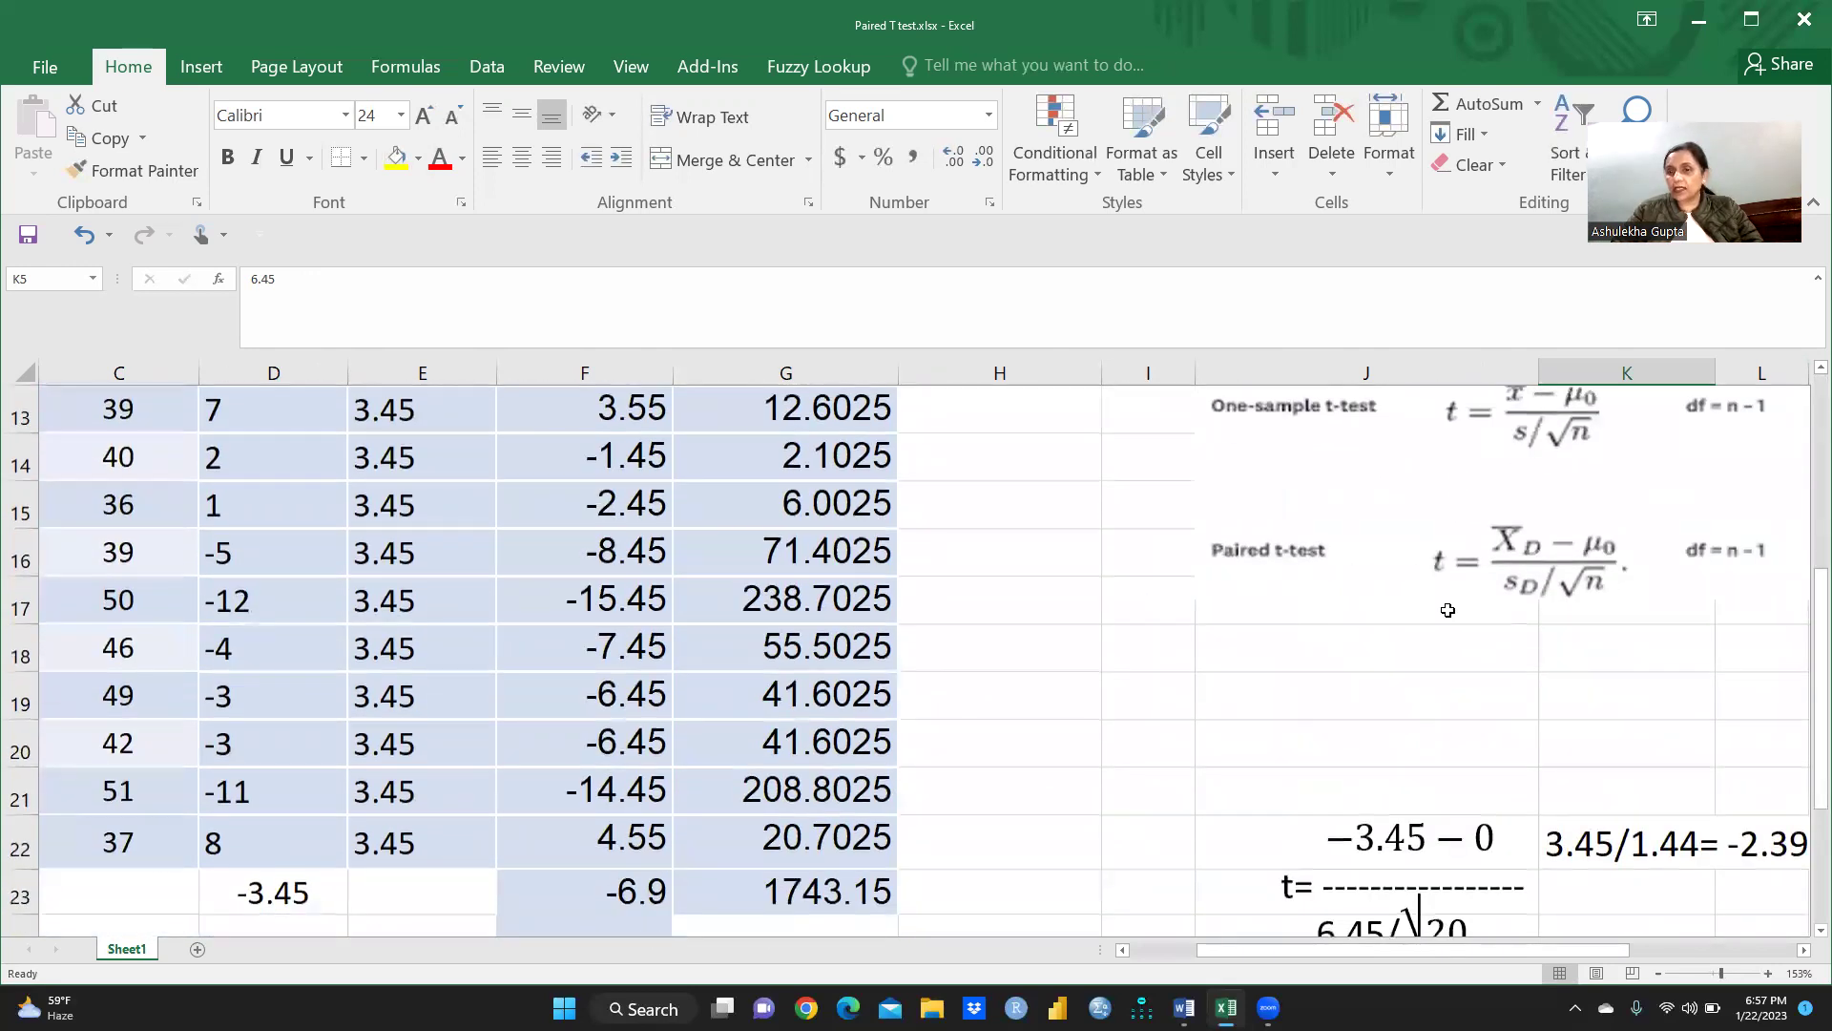
{"action": "scroll", "coordinate": [1451, 605], "scroll_direction": "down", "scroll_amount": 1}
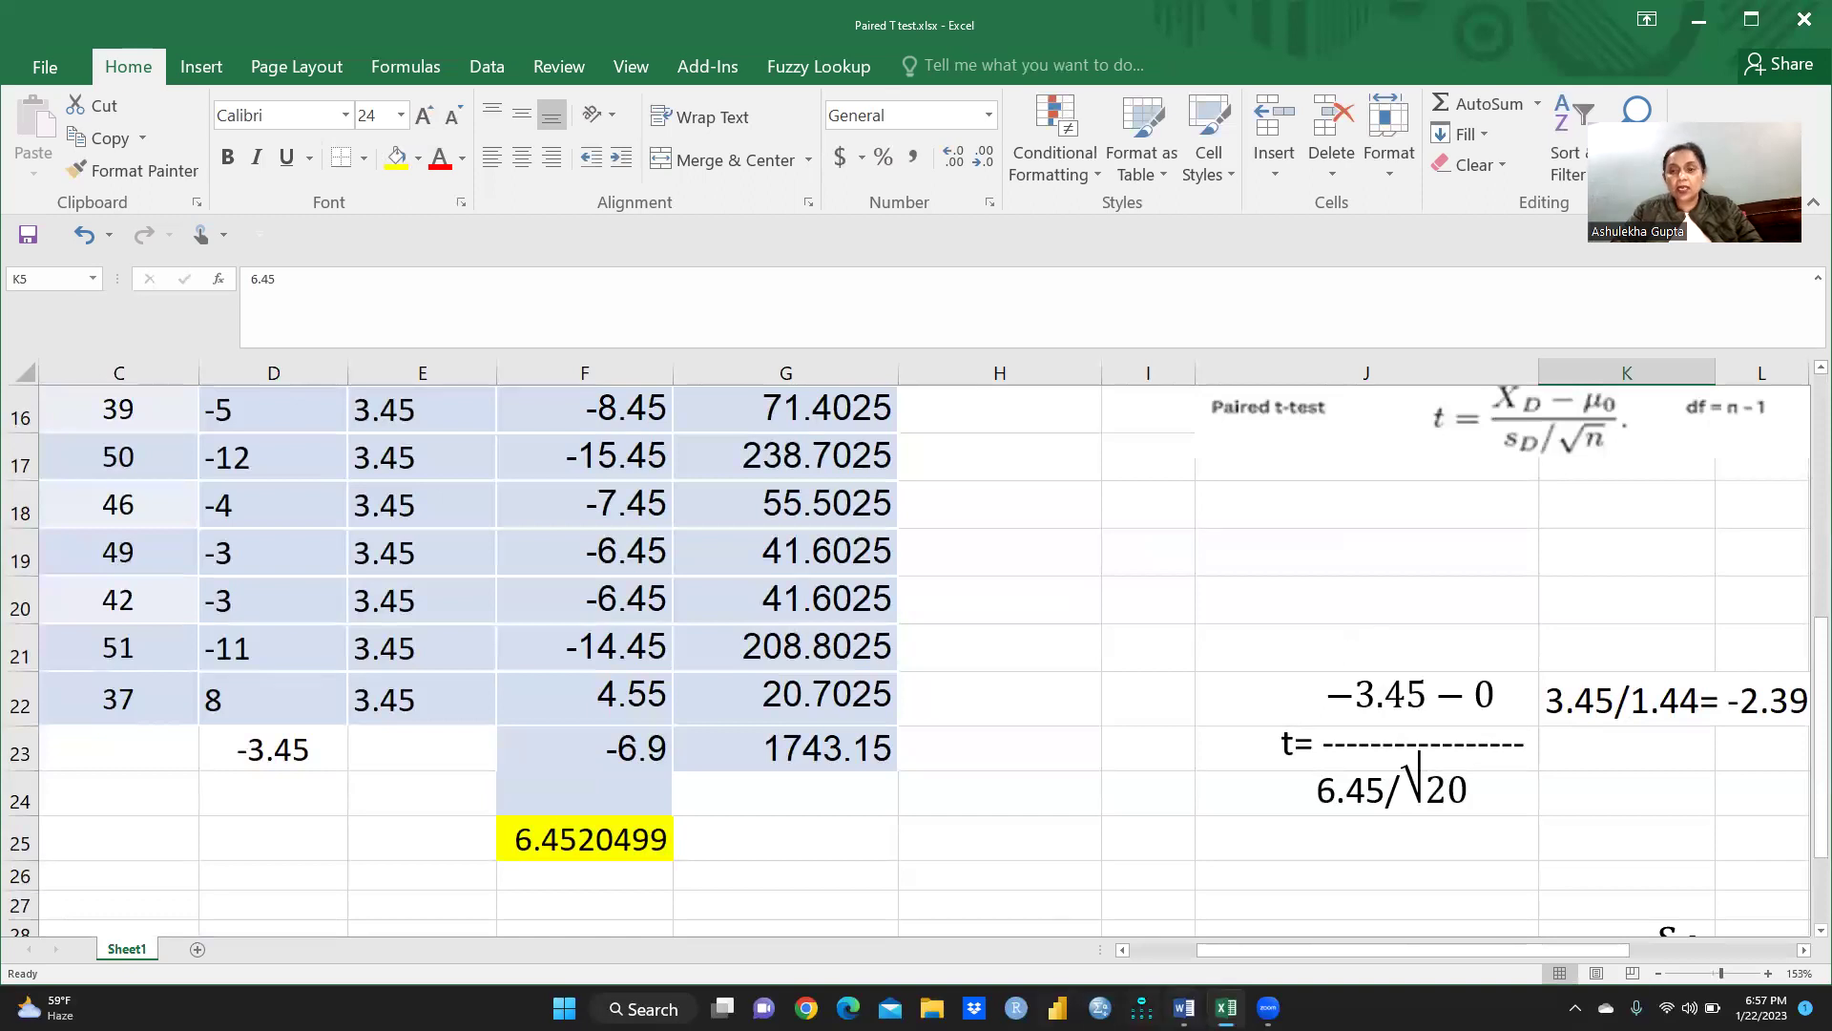
Step: Switch to the Dependent Sample t test document in Word and highlight the H1: μd ≥ 0 and H0: μd ≤ 0 lines in yellow
{"action": "left_click", "coordinate": [1183, 1007]}
{"action": "scroll", "coordinate": [838, 757], "scroll_direction": "down", "scroll_amount": 15}
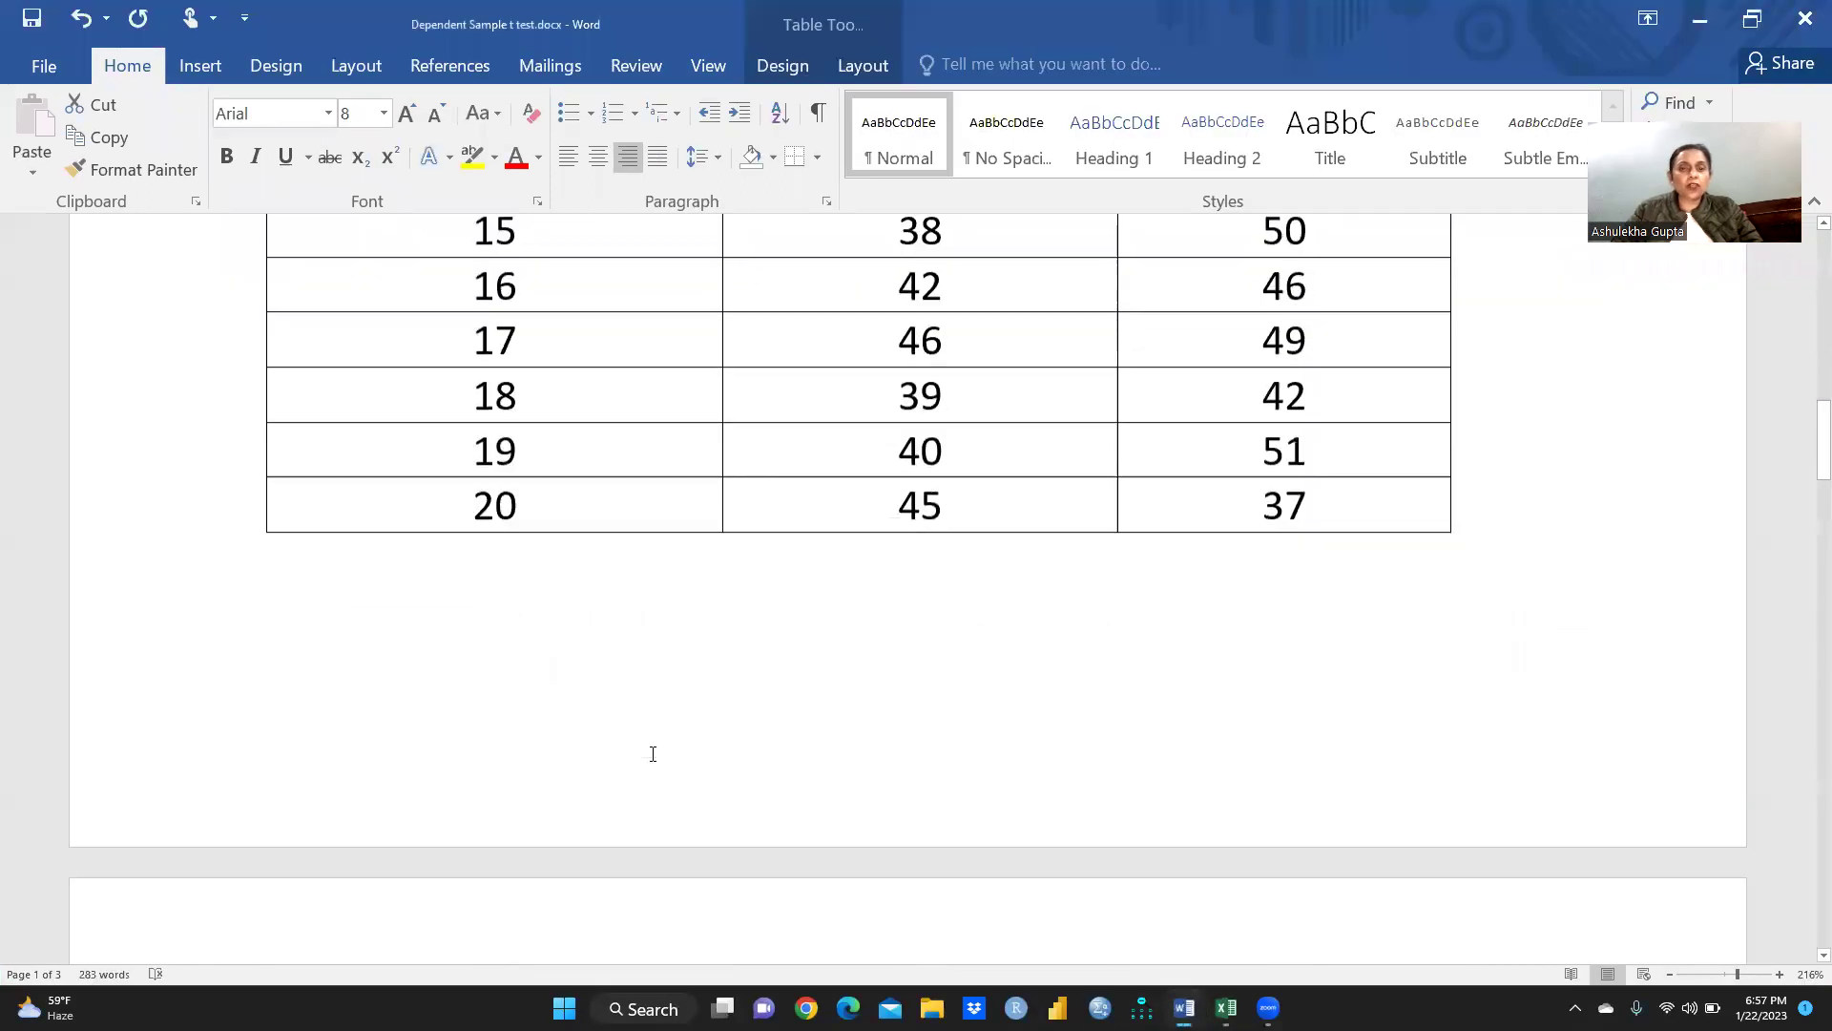
{"action": "scroll", "coordinate": [653, 754], "scroll_direction": "down", "scroll_amount": 1}
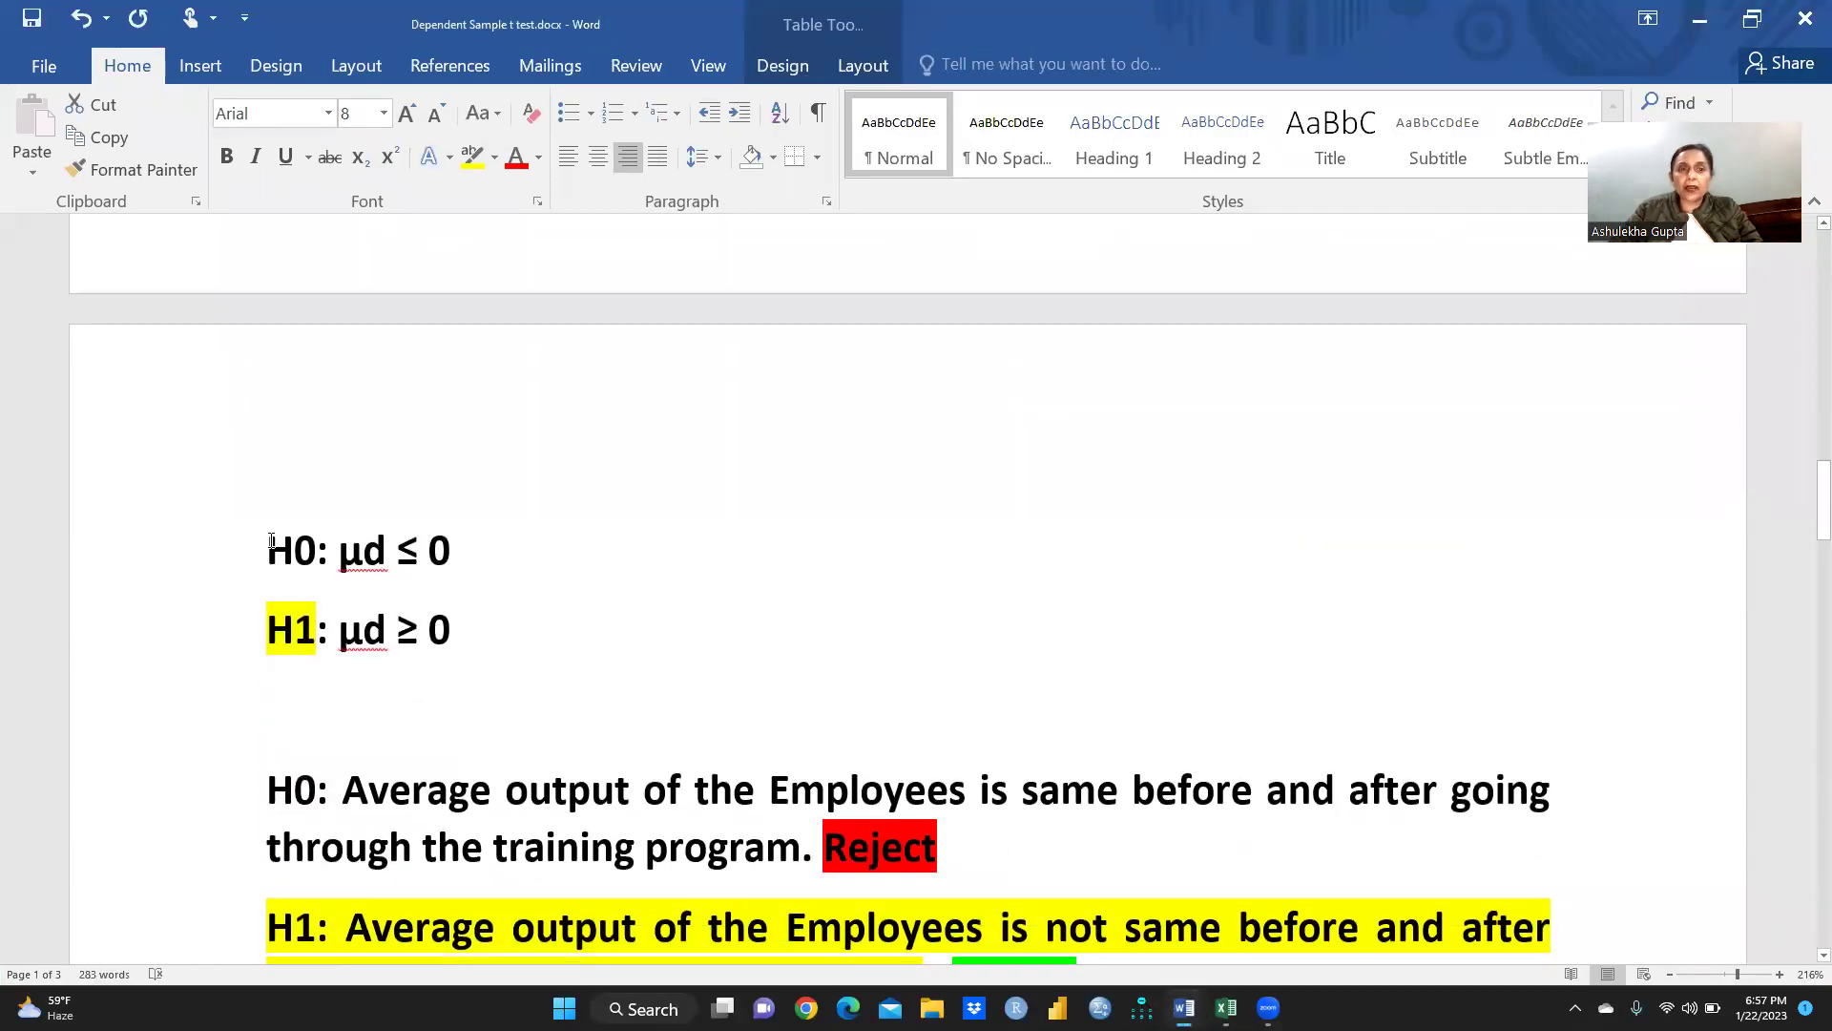
{"action": "left_click_drag", "start_coordinate": [271, 541], "coordinate": [512, 532]}
{"action": "left_click_drag", "start_coordinate": [271, 622], "coordinate": [473, 622]}
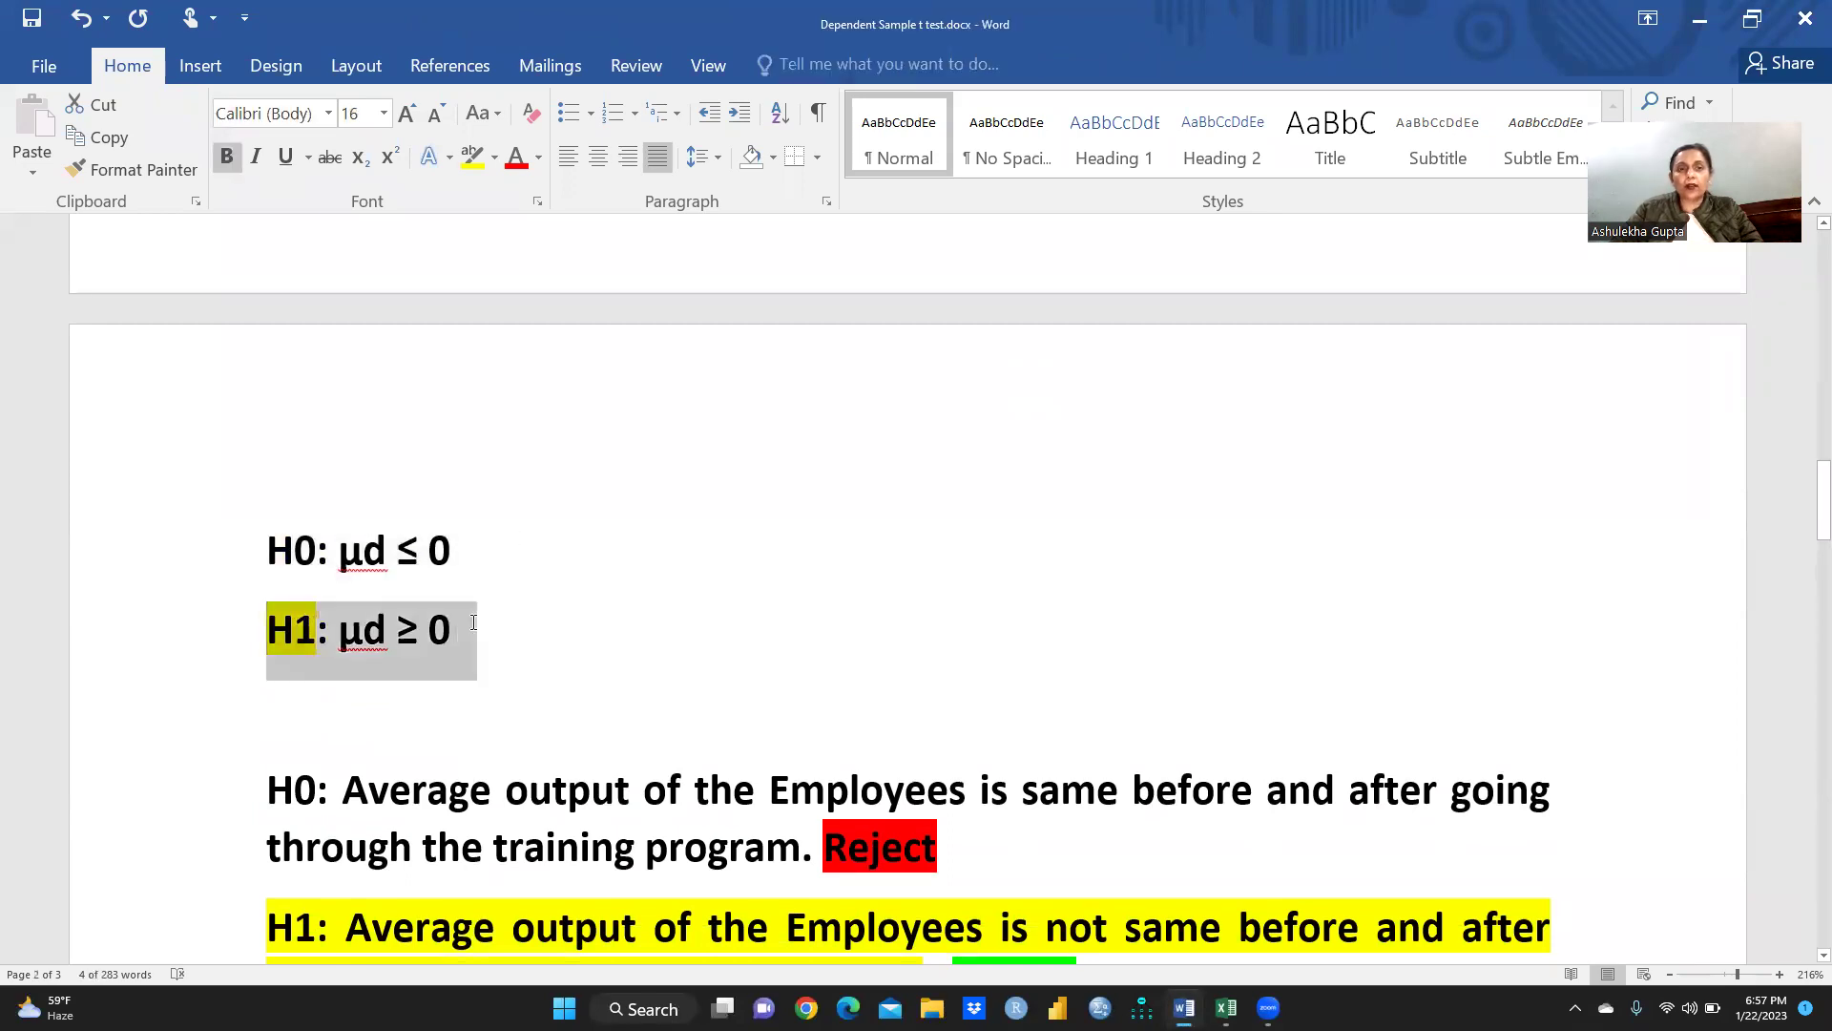
{"action": "left_click", "coordinate": [473, 156]}
{"action": "left_click", "coordinate": [421, 409]}
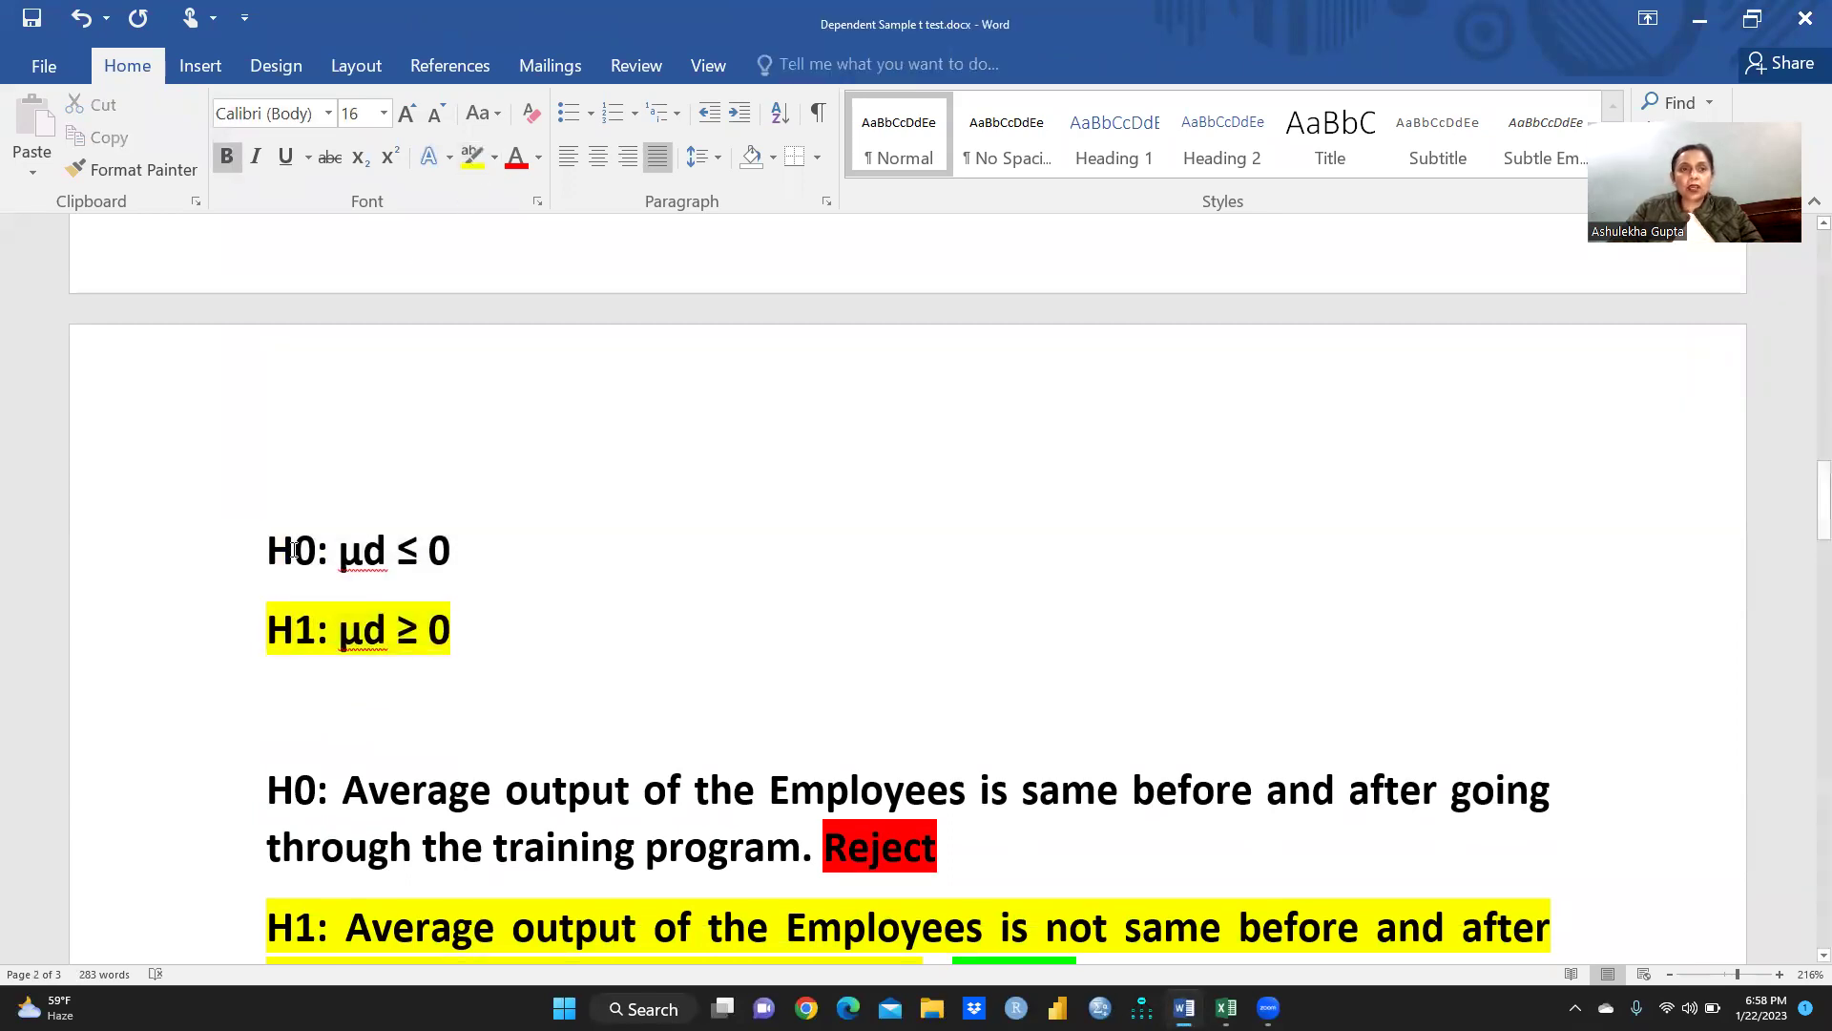
{"action": "left_click_drag", "start_coordinate": [272, 541], "coordinate": [511, 524]}
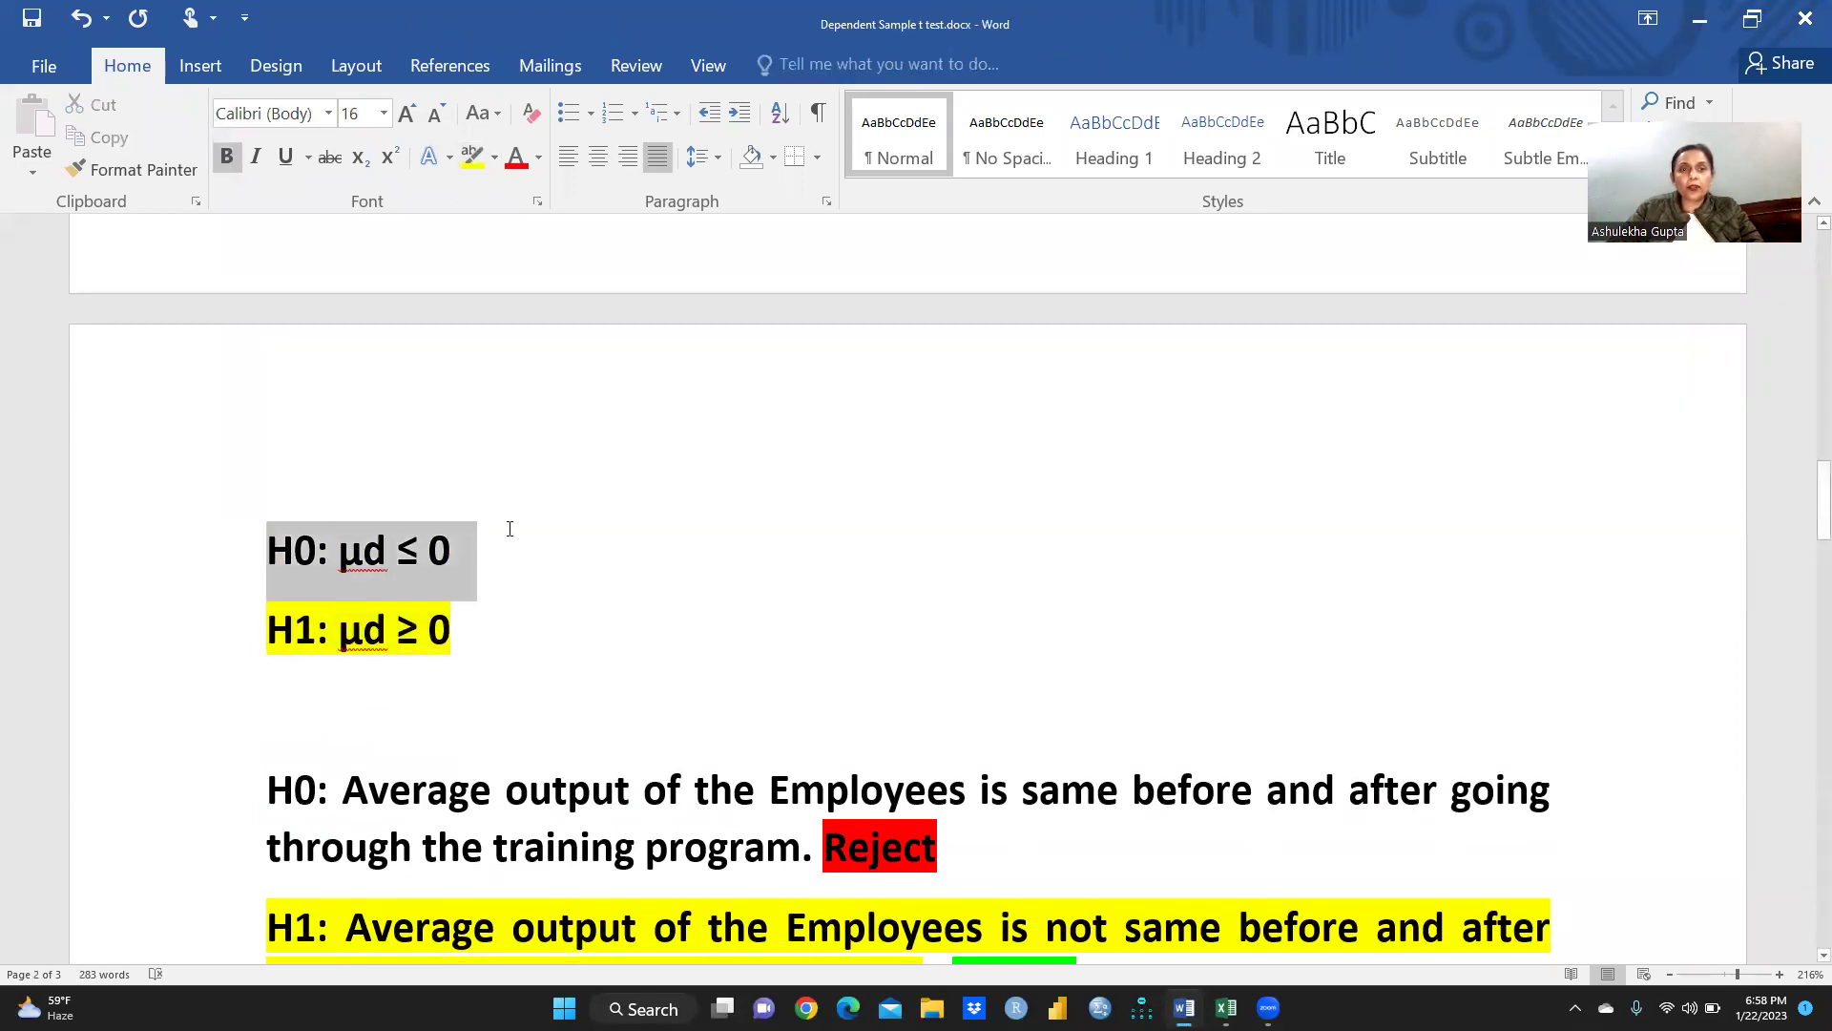
{"action": "left_click", "coordinate": [473, 156]}
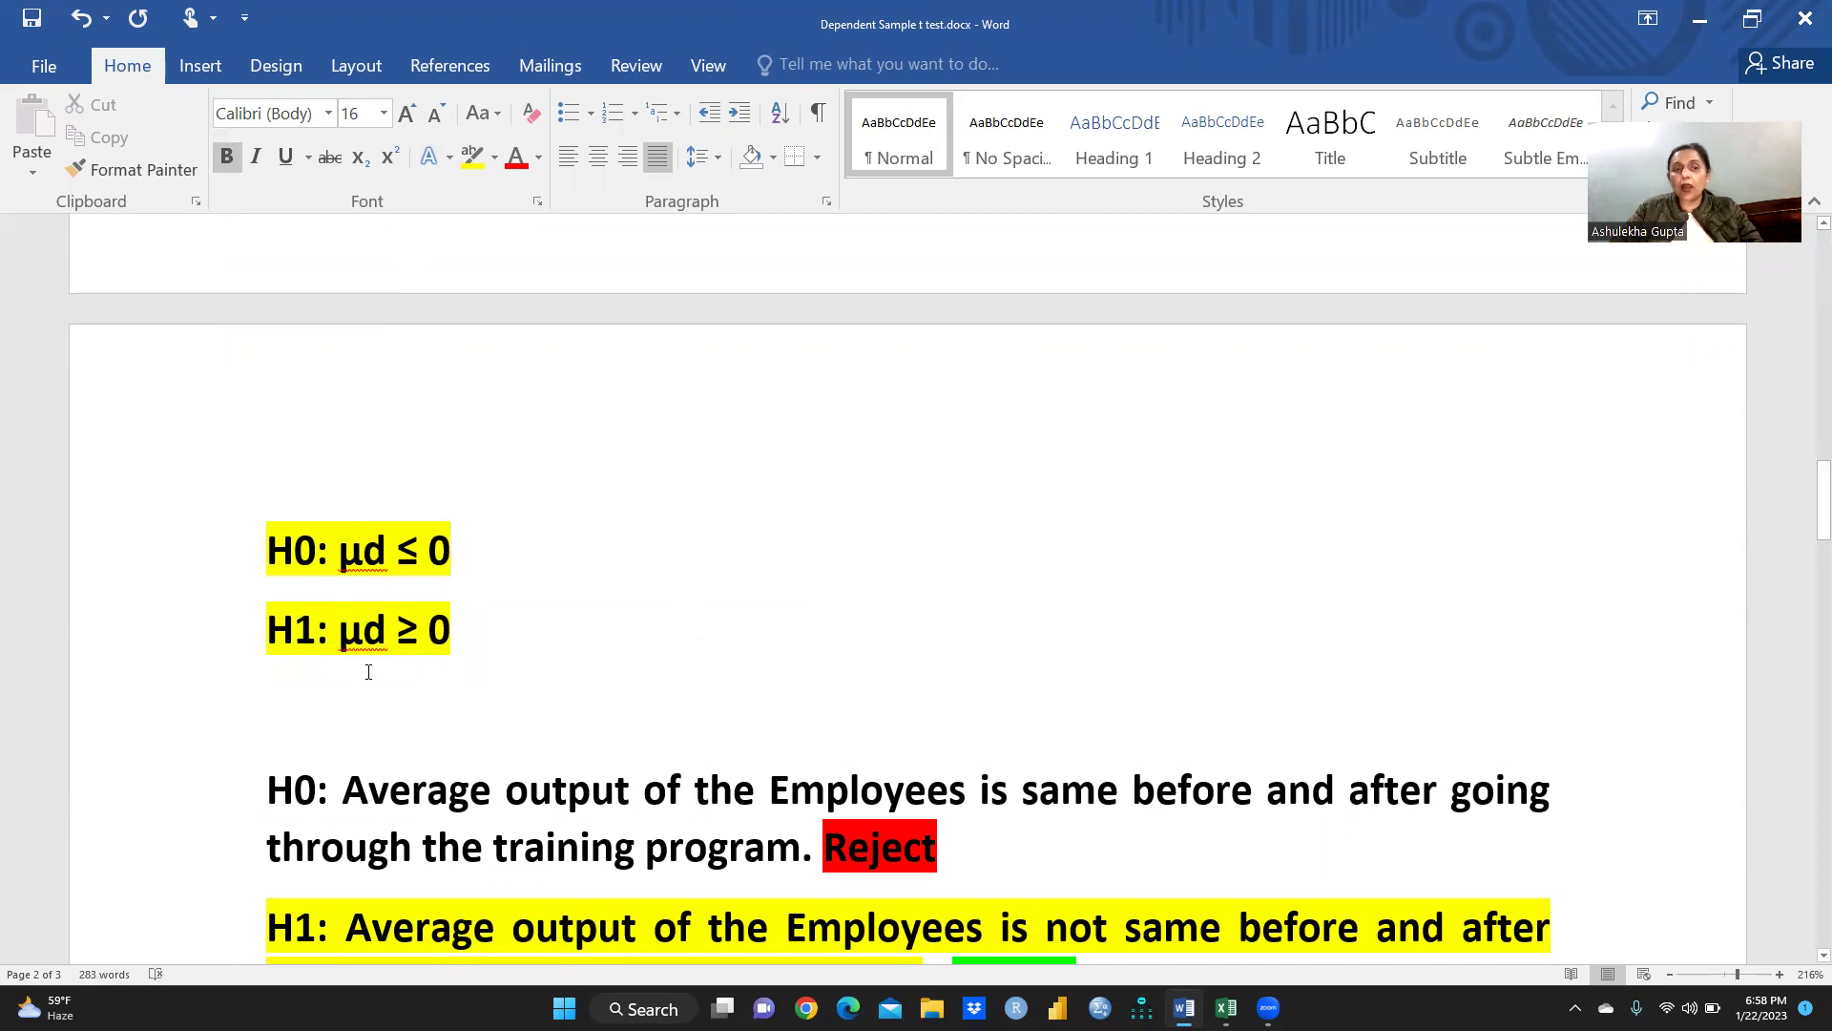
Step: Replace the comparison sign in the H0: μd line with the ≥ copied from the H1 line
{"action": "left_click", "coordinate": [426, 542]}
{"action": "key", "text": "BackSpace"}
{"action": "key", "text": "BackSpace"}
{"action": "key", "text": "BackSpace"}
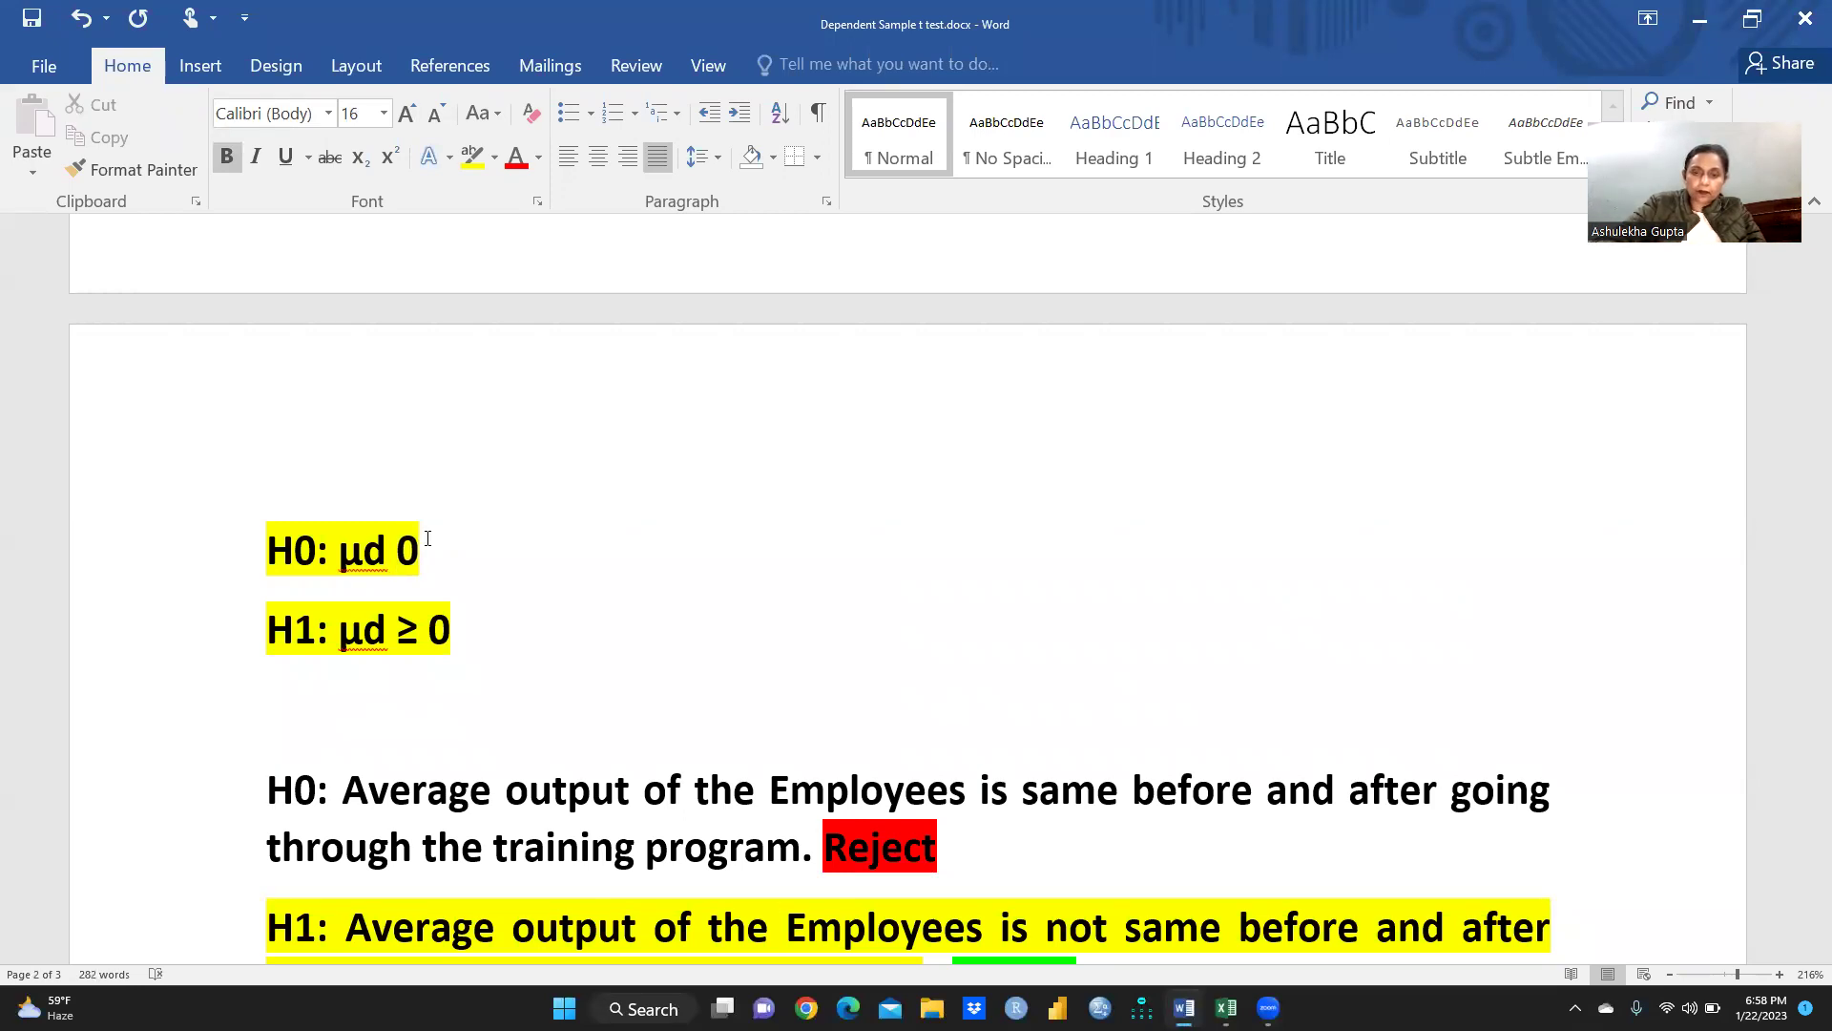
{"action": "type", "text": ">"}
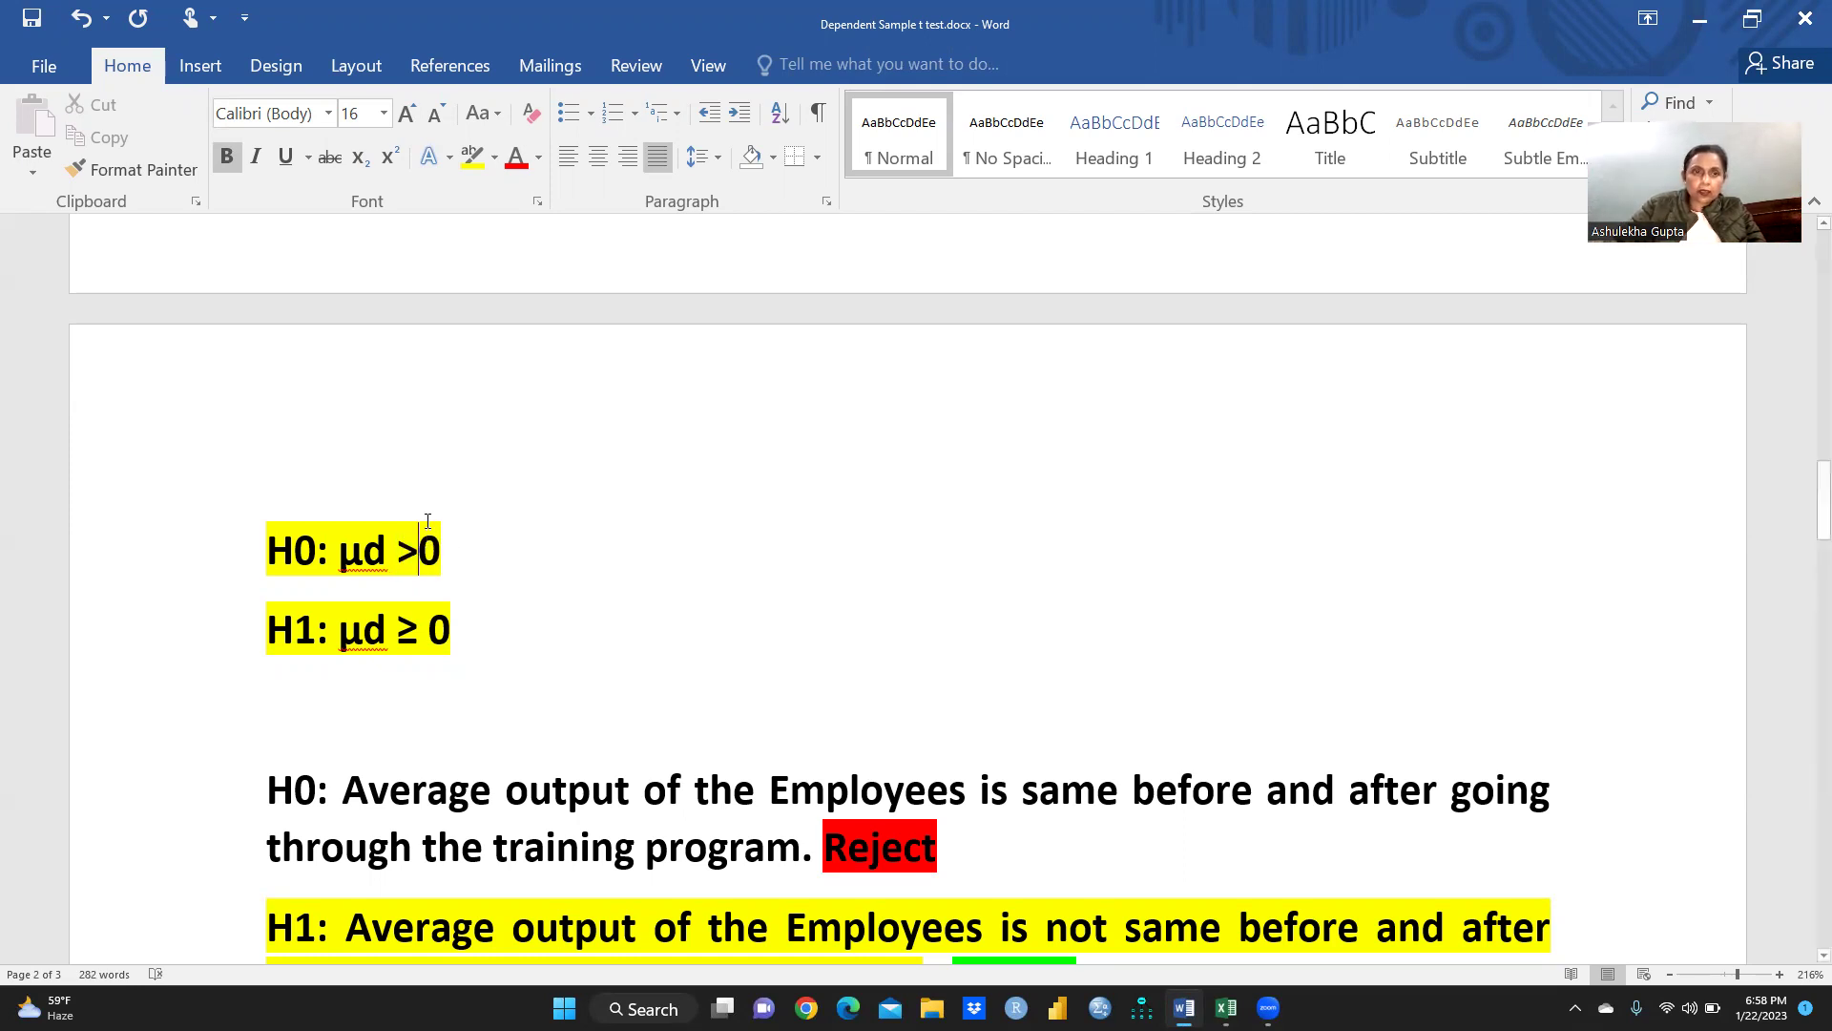
{"action": "key", "text": "BackSpace"}
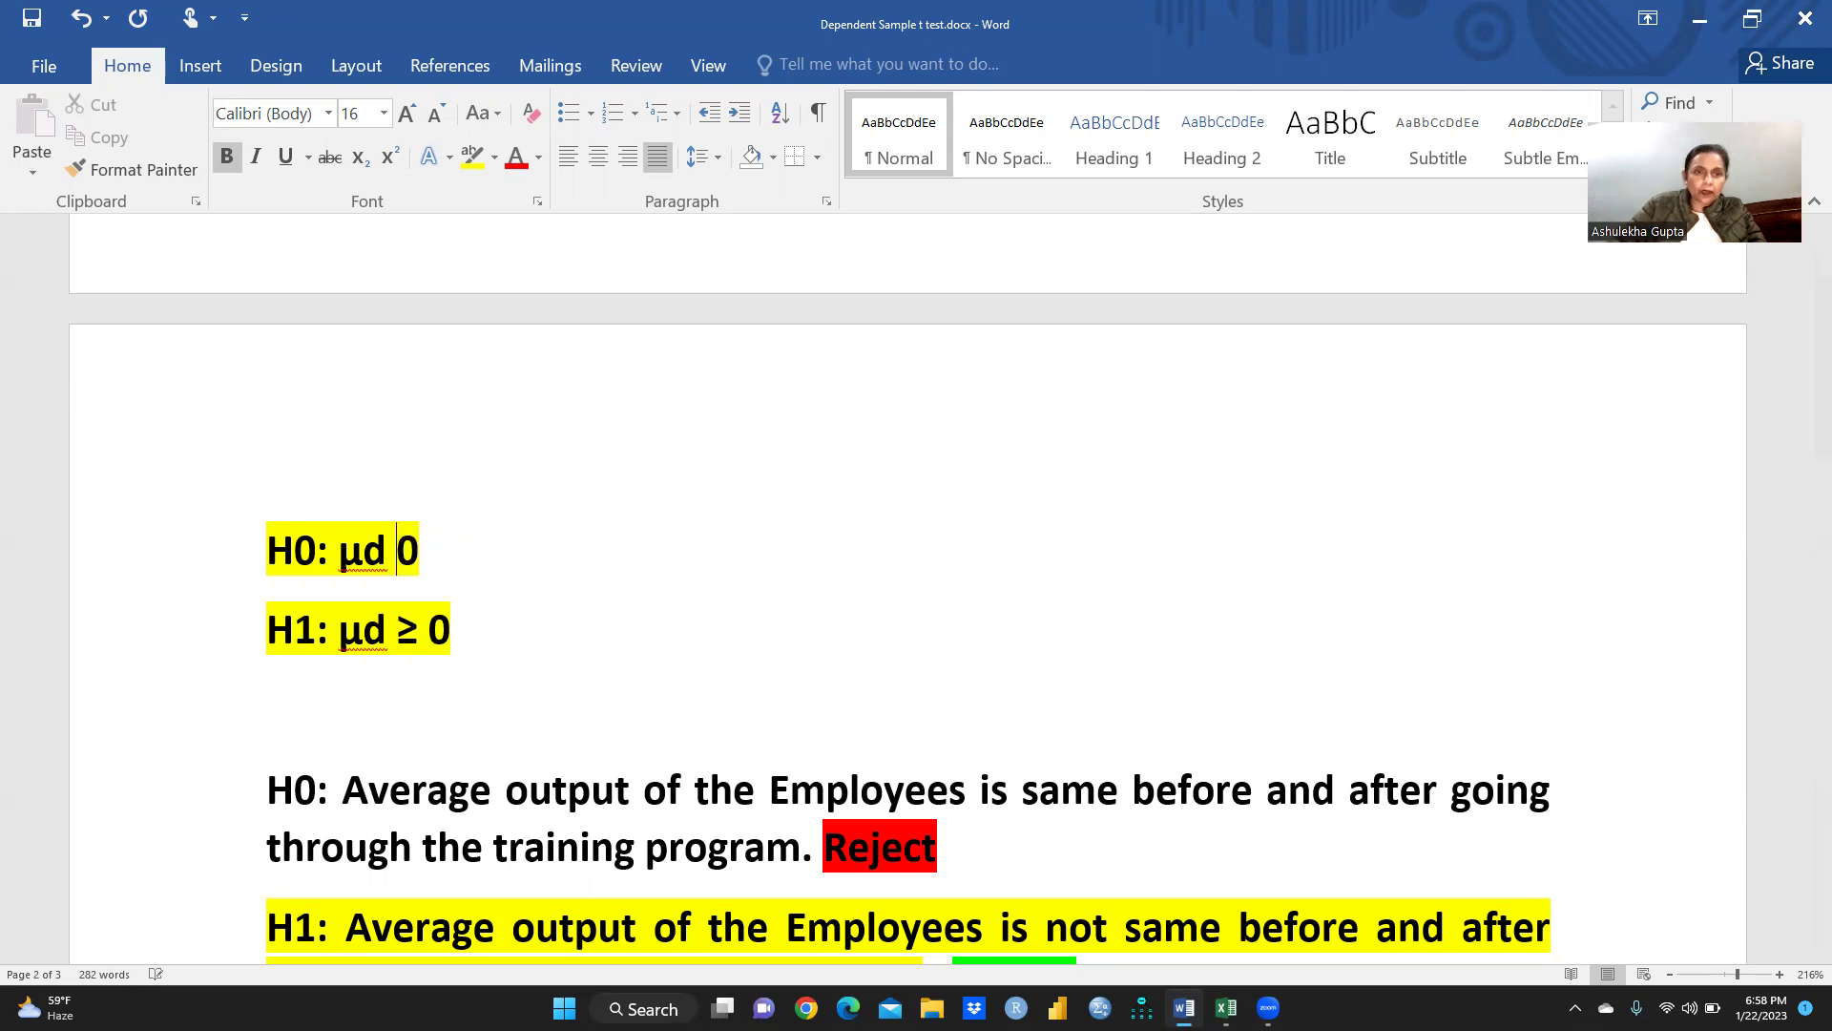
{"action": "left_click_drag", "start_coordinate": [420, 635], "coordinate": [398, 631]}
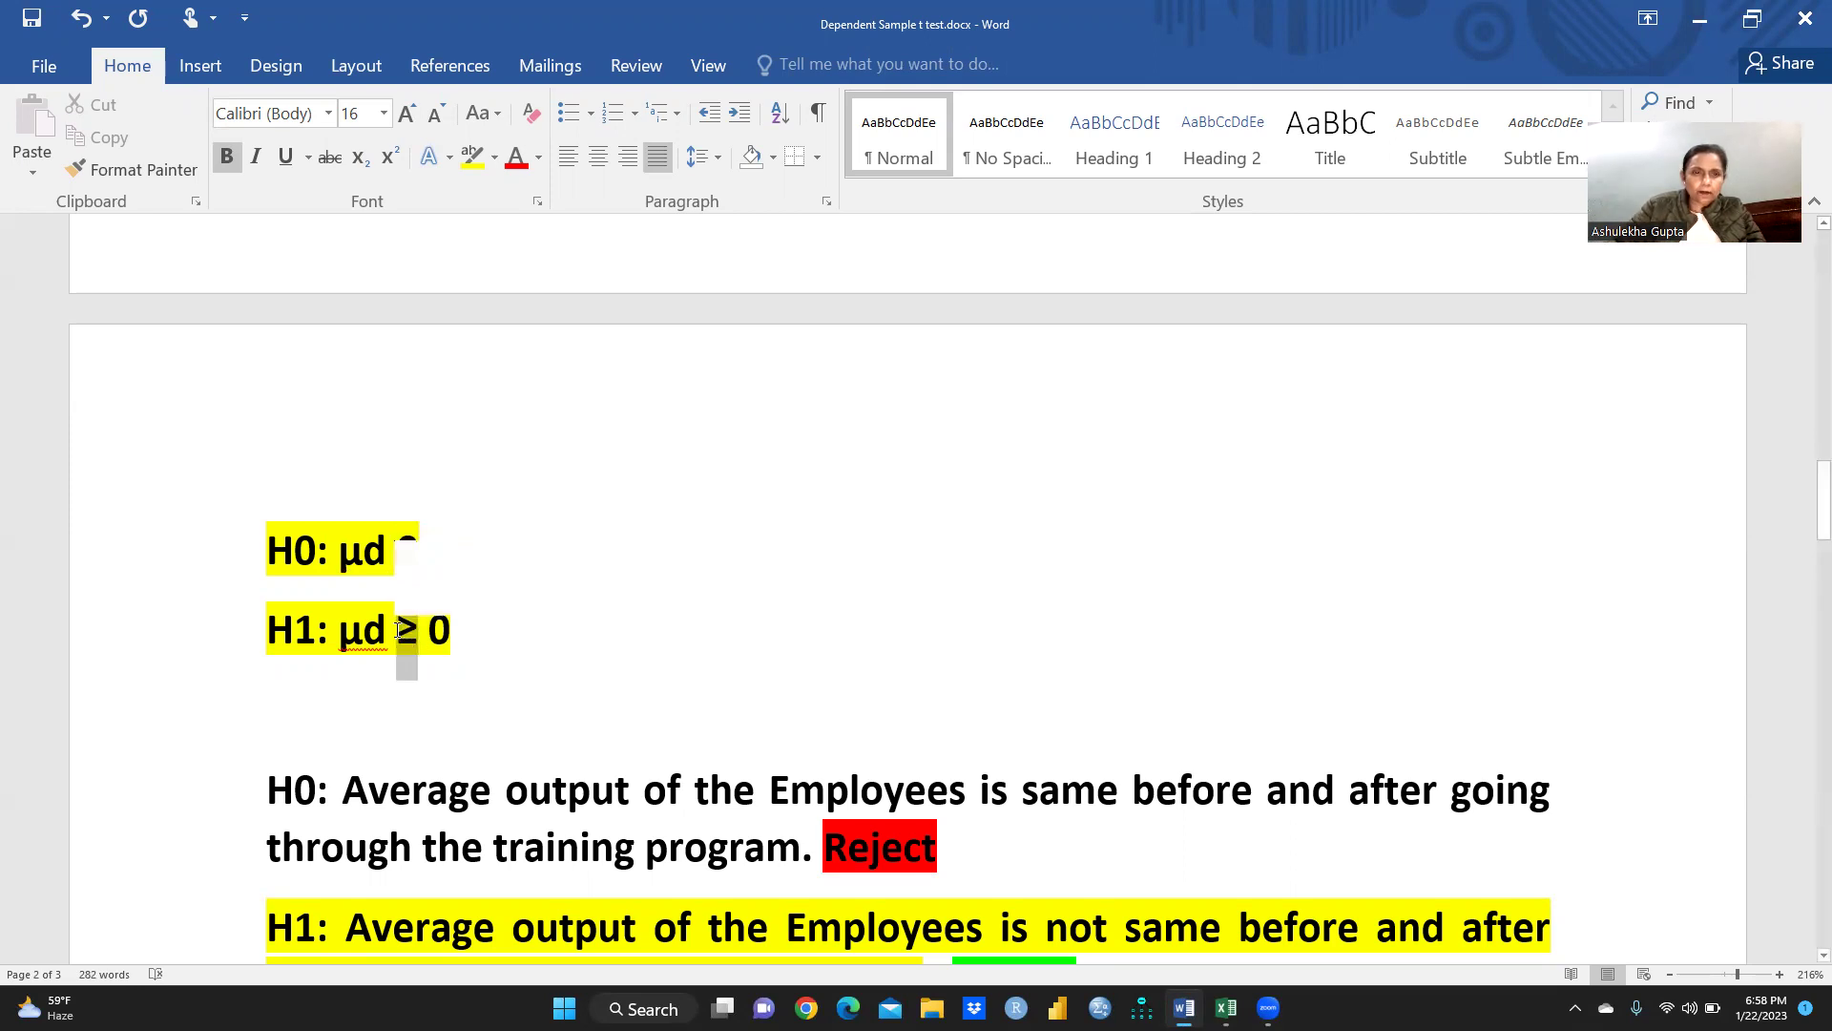
{"action": "right_click", "coordinate": [405, 626]}
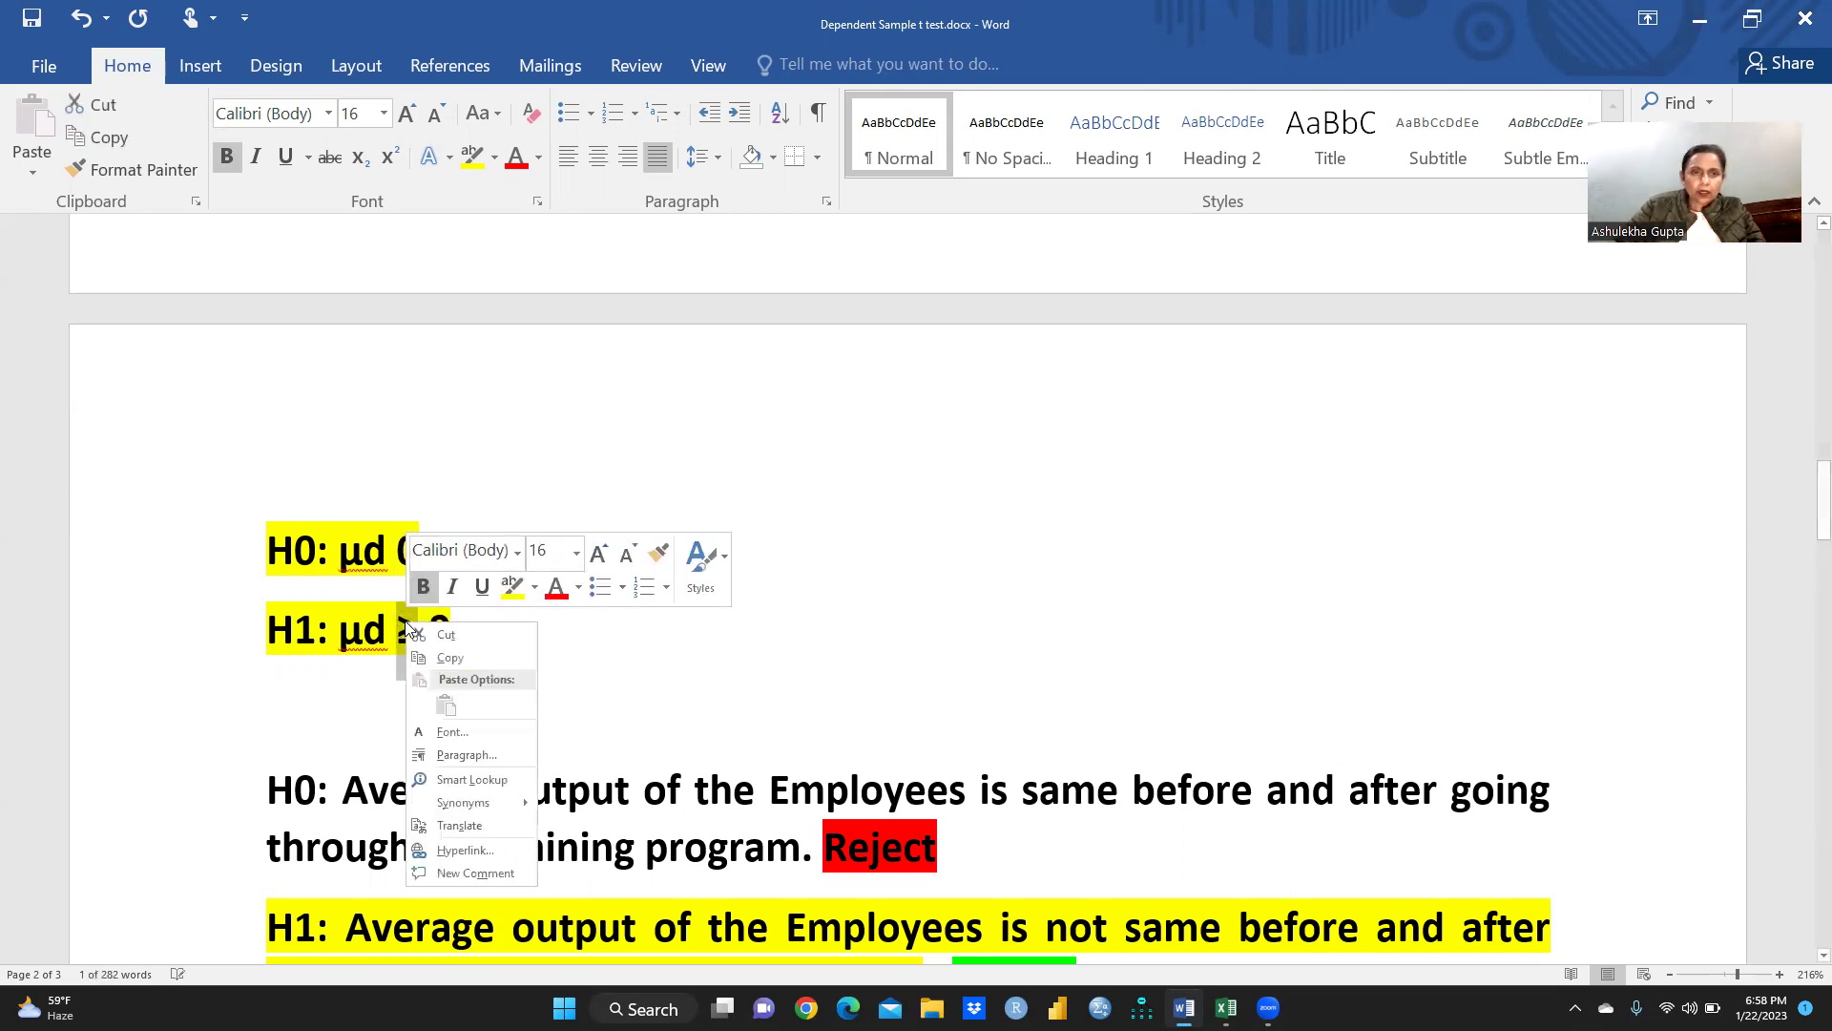
{"action": "left_click", "coordinate": [451, 657]}
{"action": "left_click", "coordinate": [393, 550]}
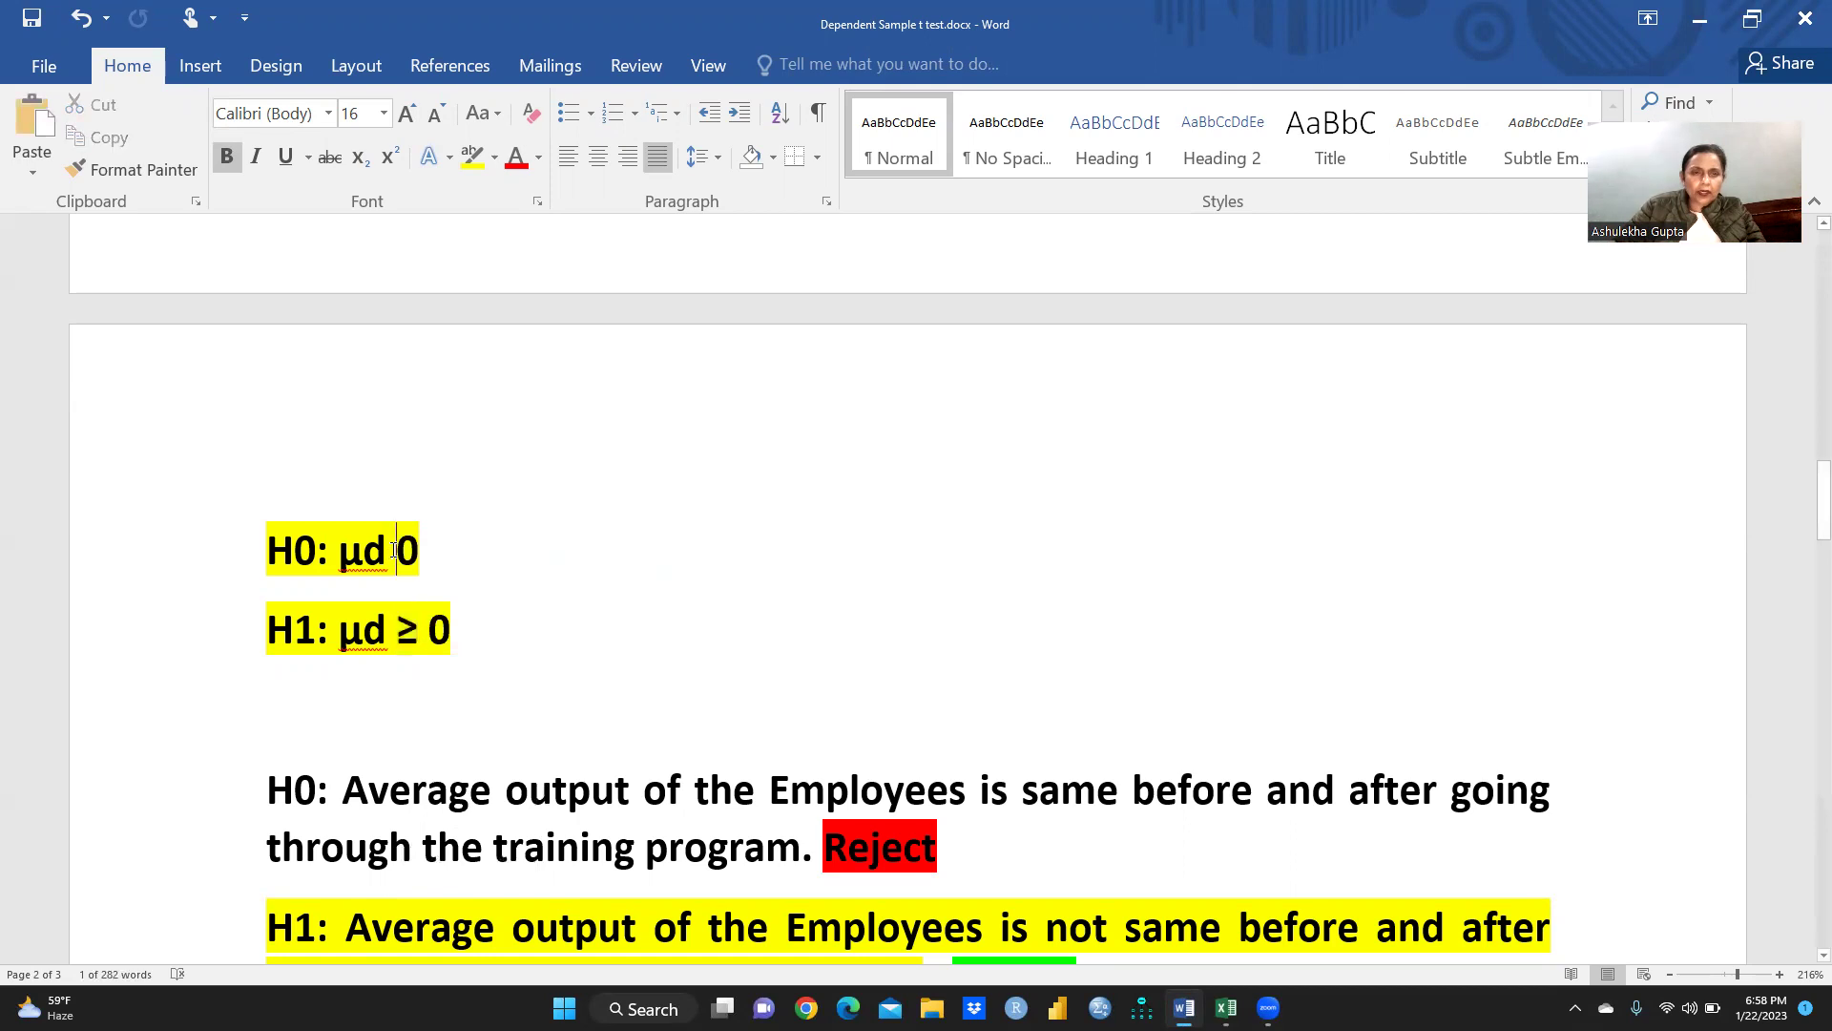
{"action": "right_click", "coordinate": [393, 550]}
{"action": "left_click", "coordinate": [489, 633]}
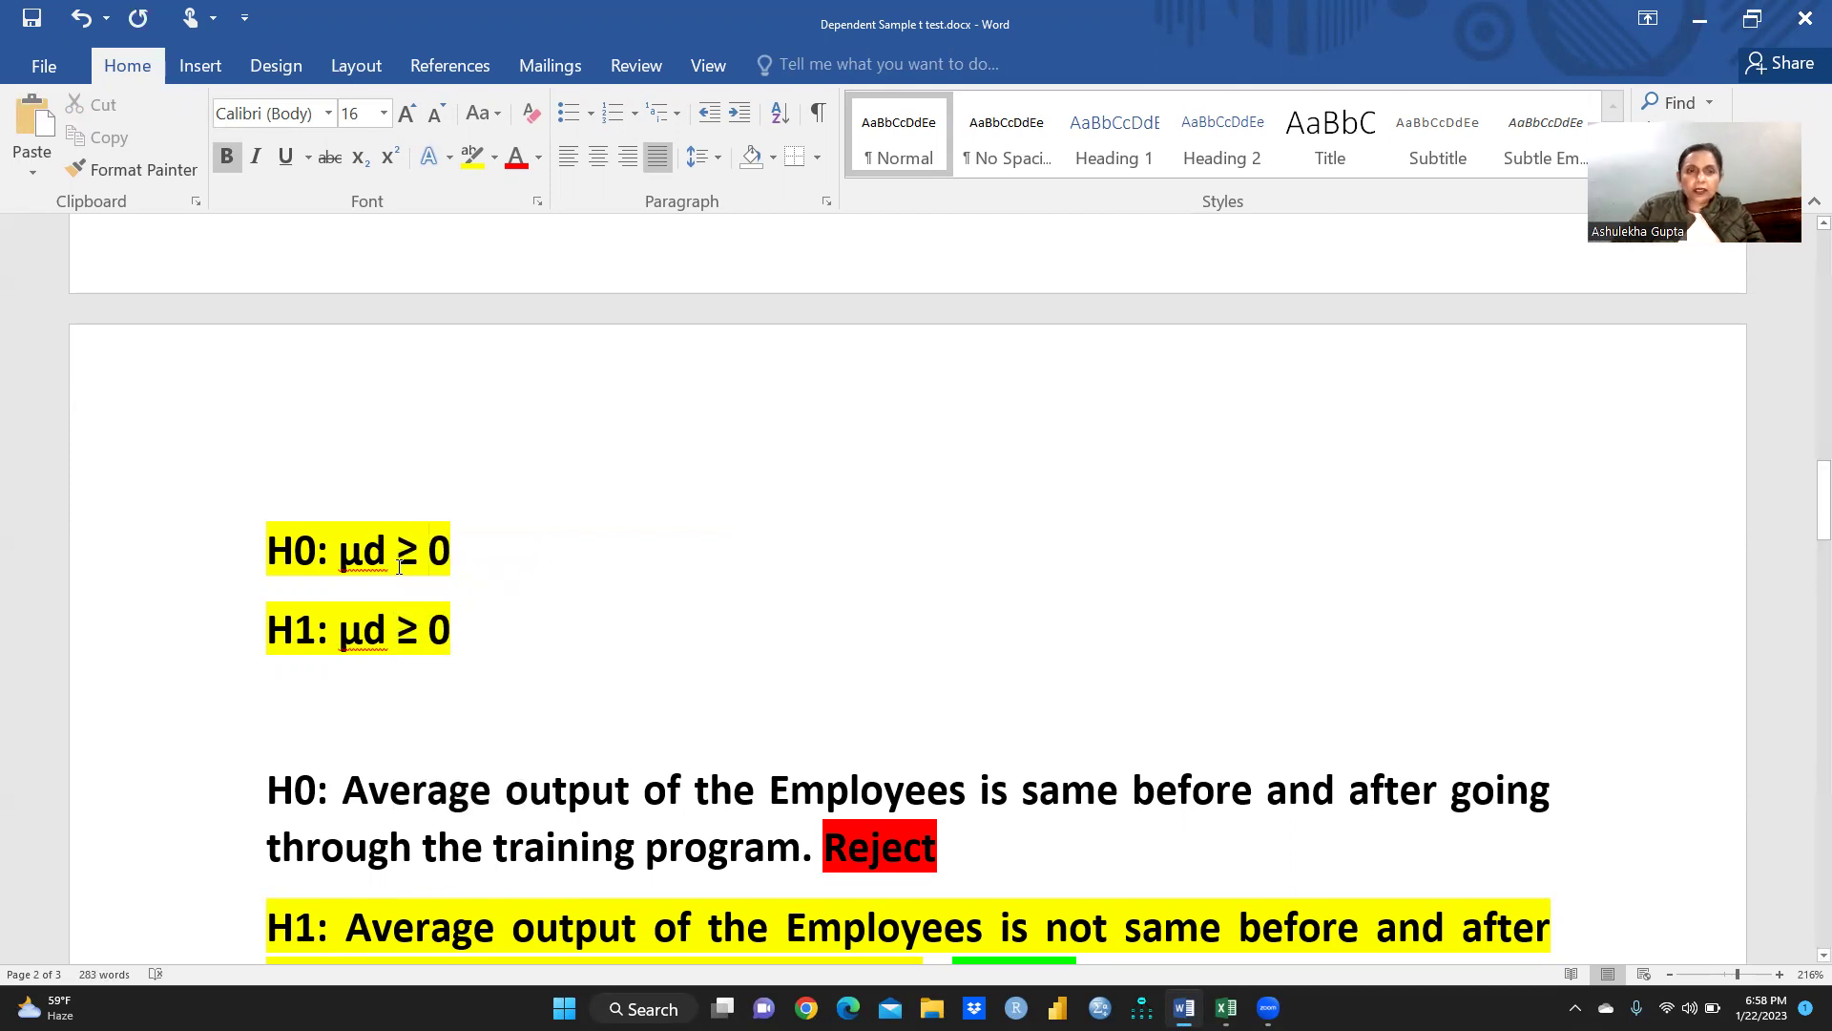
Step: Replace the comparison sign in the H1: μd line with the ≤ symbol
{"action": "left_click", "coordinate": [421, 626]}
{"action": "key", "text": "BackSpace"}
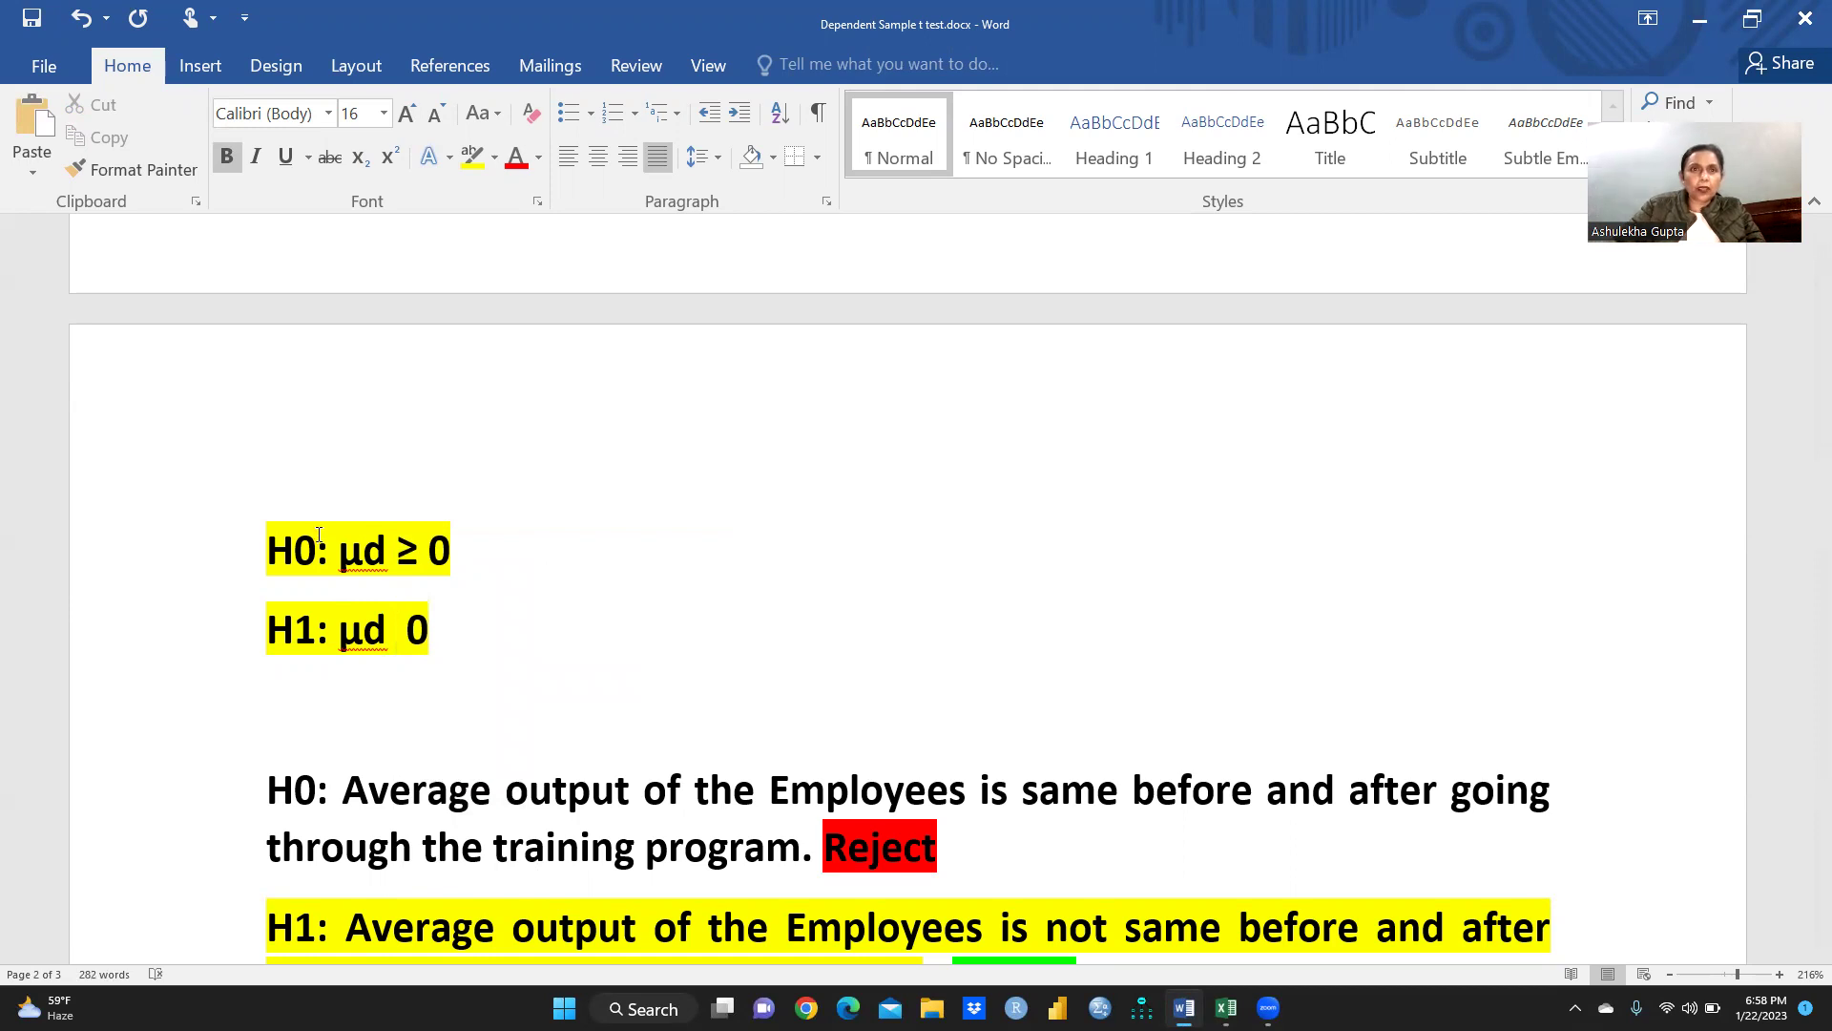
{"action": "left_click", "coordinate": [201, 69]}
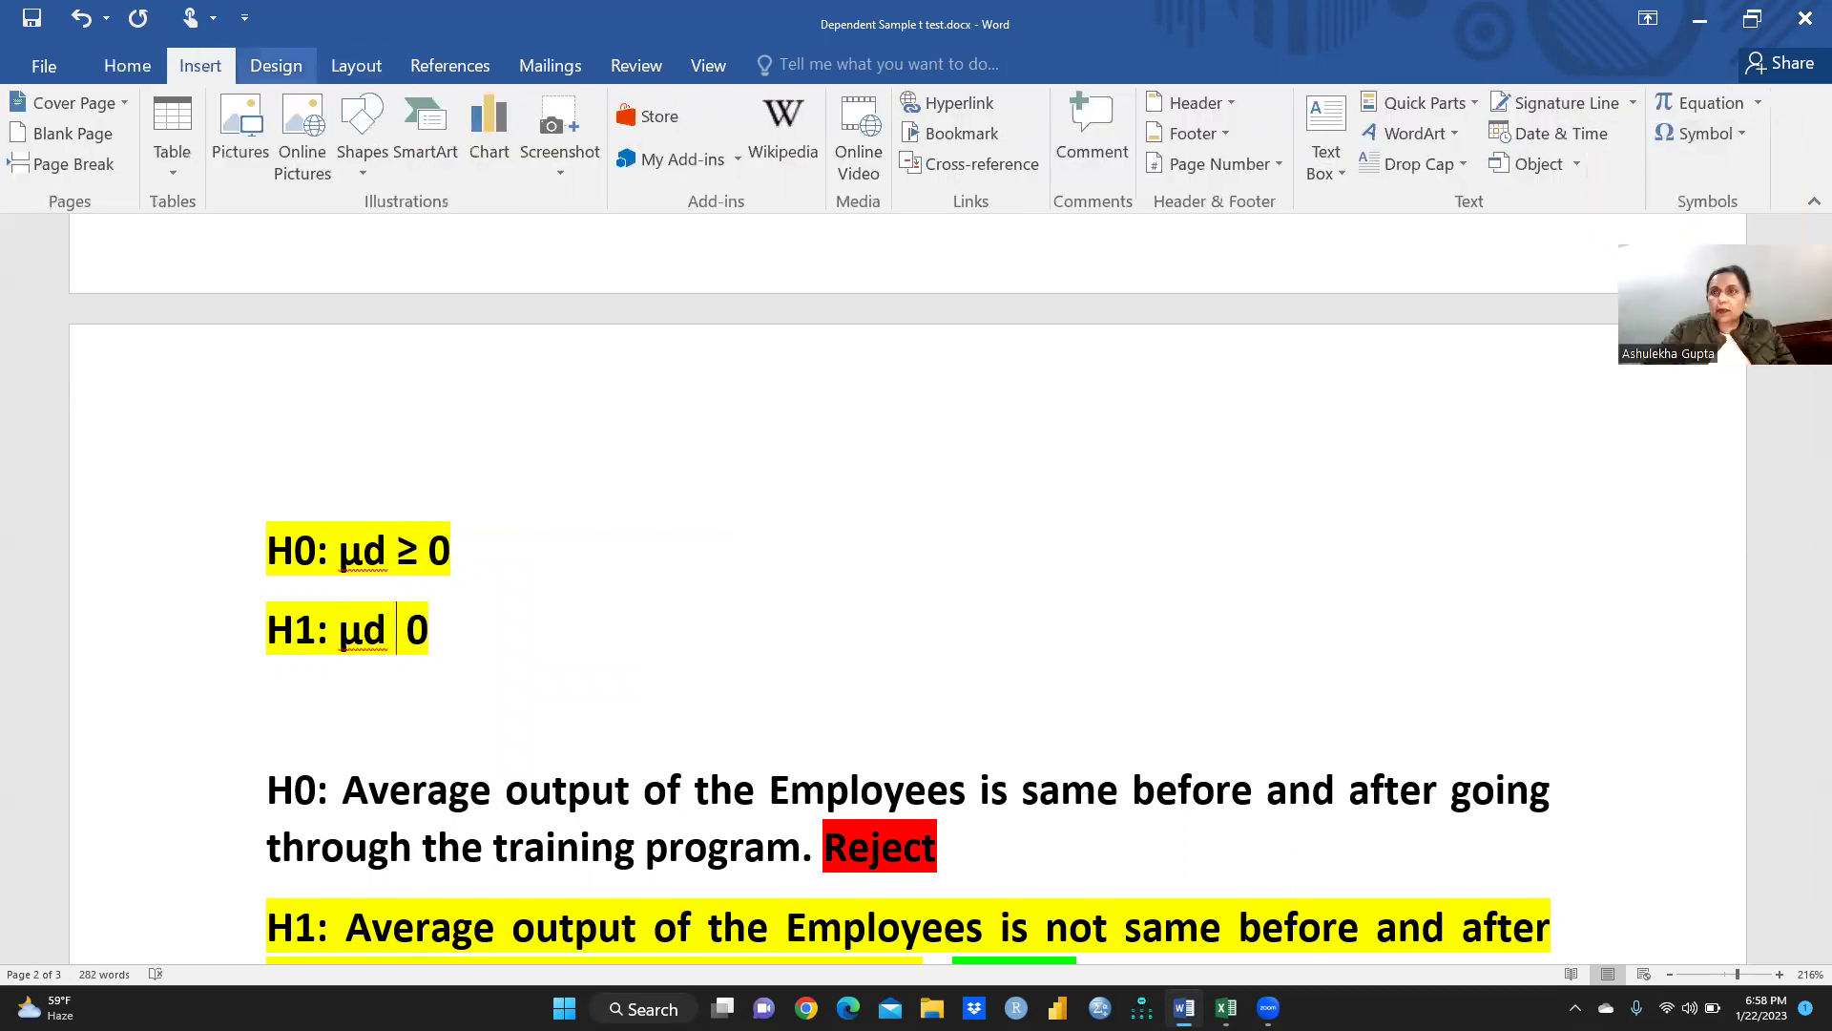
{"action": "left_click", "coordinate": [1701, 133]}
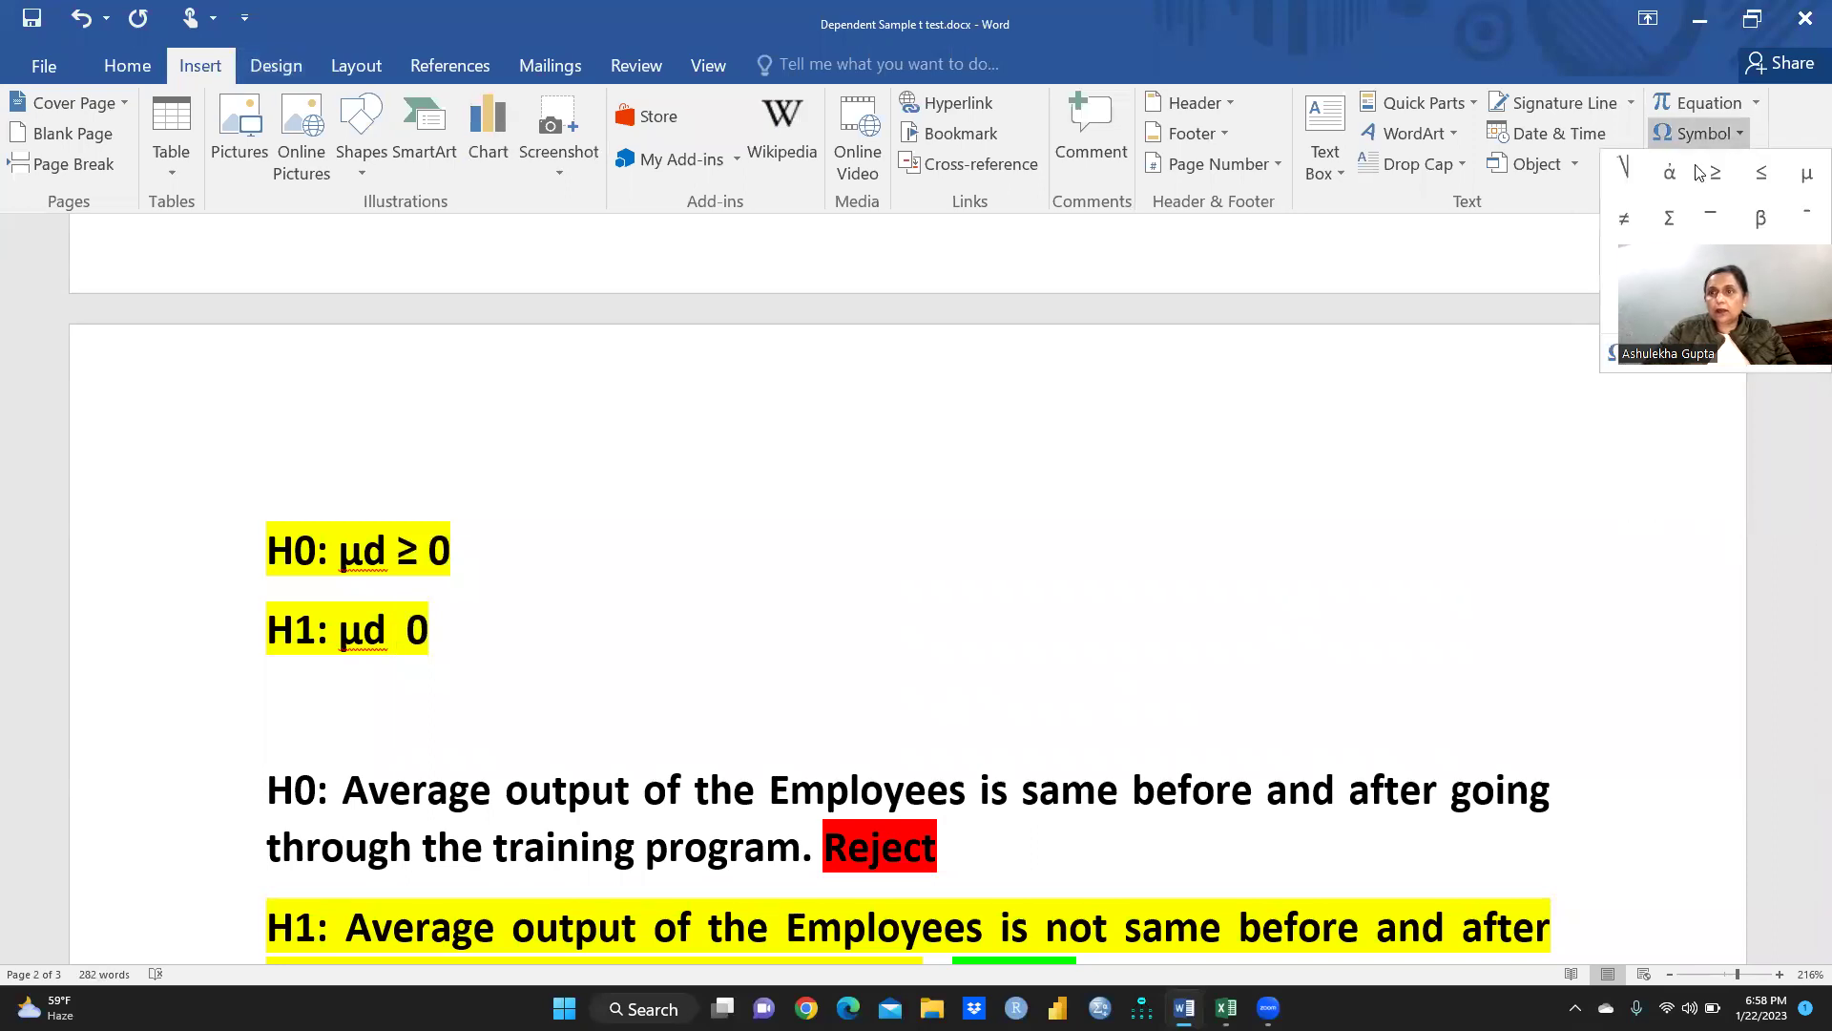
{"action": "left_click", "coordinate": [1756, 173]}
{"action": "left_click", "coordinate": [460, 578]}
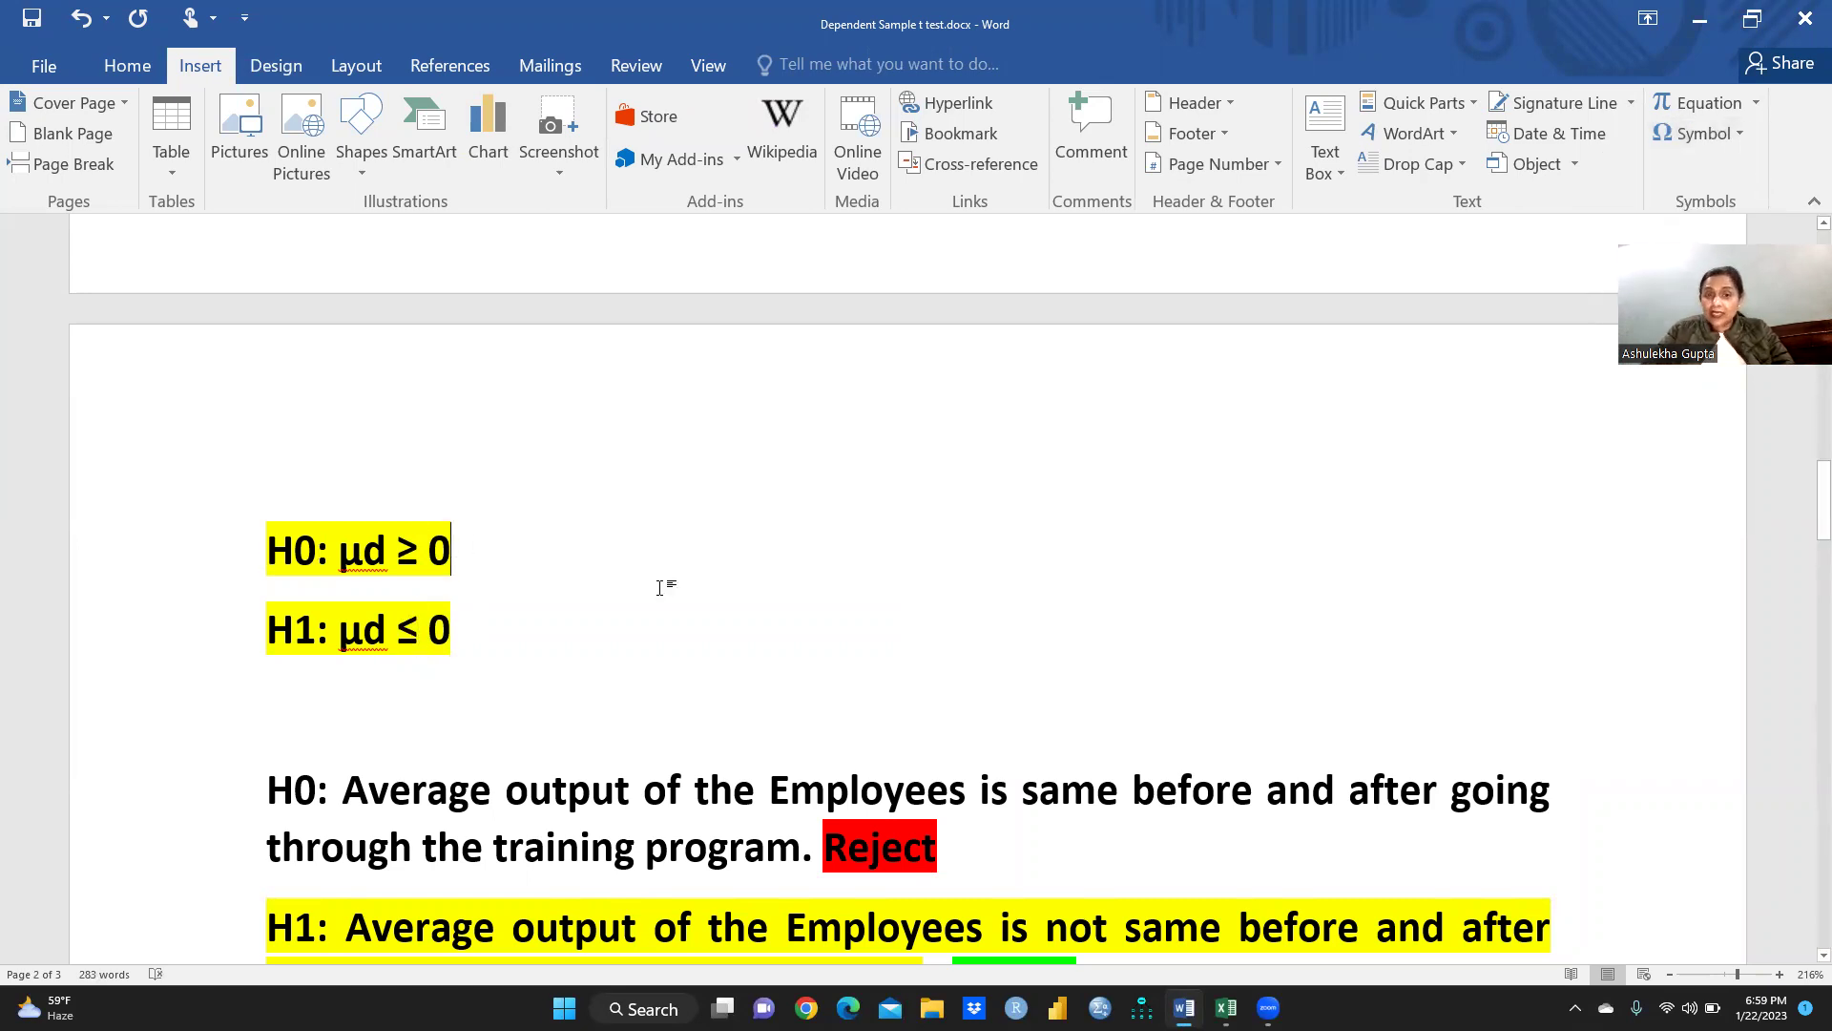
Step: Switch to the Paired T test workbook in Excel and fill the mean difference in D23 with yellow
{"action": "left_click", "coordinate": [1226, 1008]}
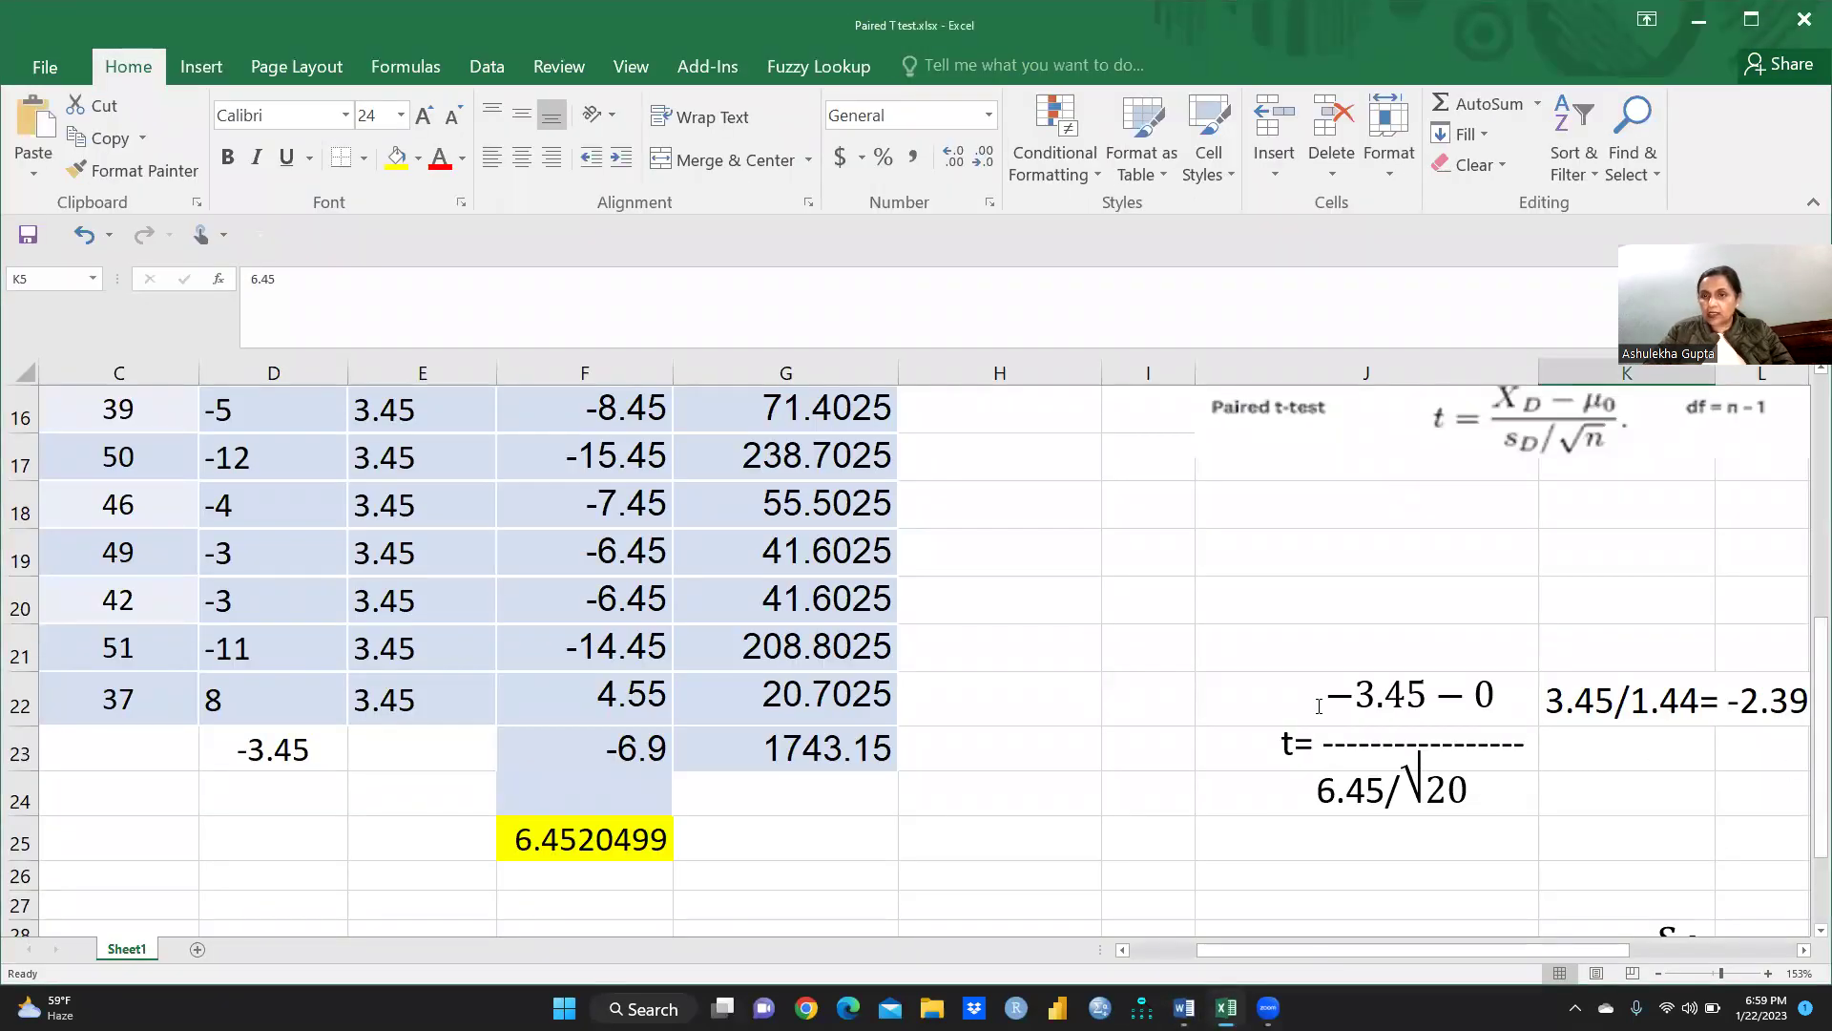
{"action": "left_click", "coordinate": [259, 755]}
{"action": "left_click", "coordinate": [396, 158]}
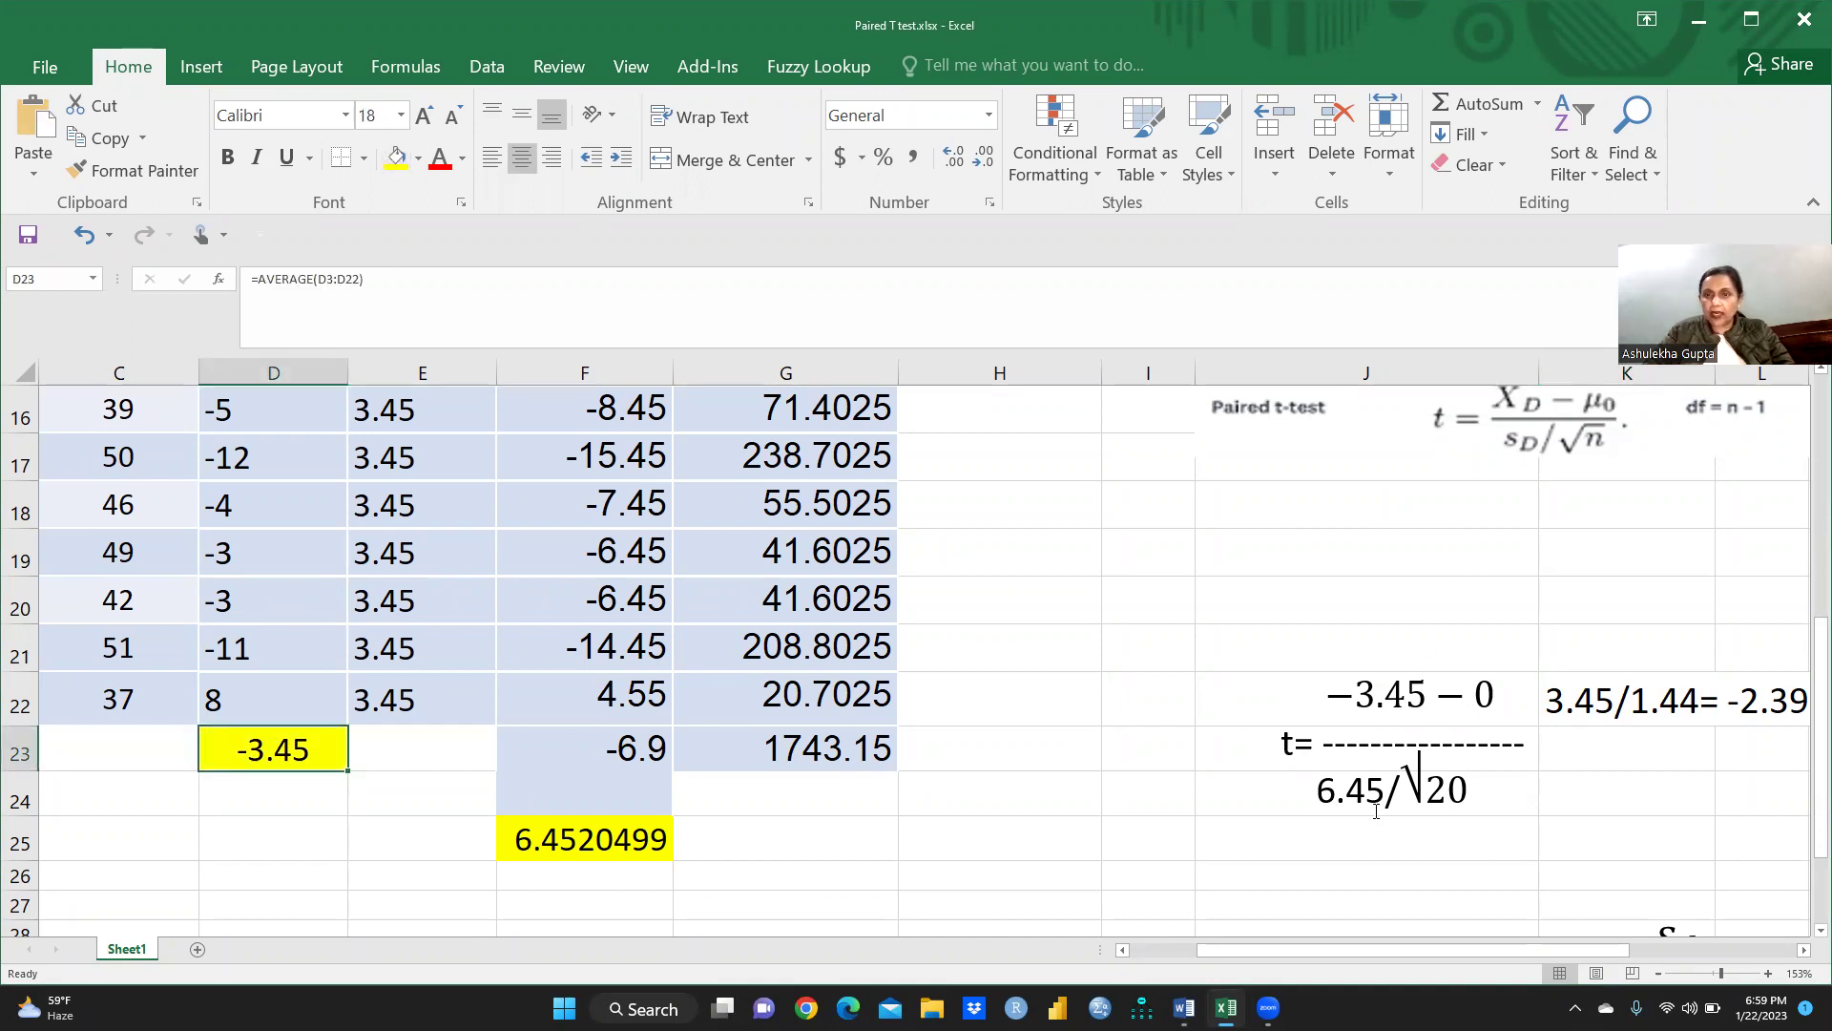
{"action": "left_click", "coordinate": [636, 841]}
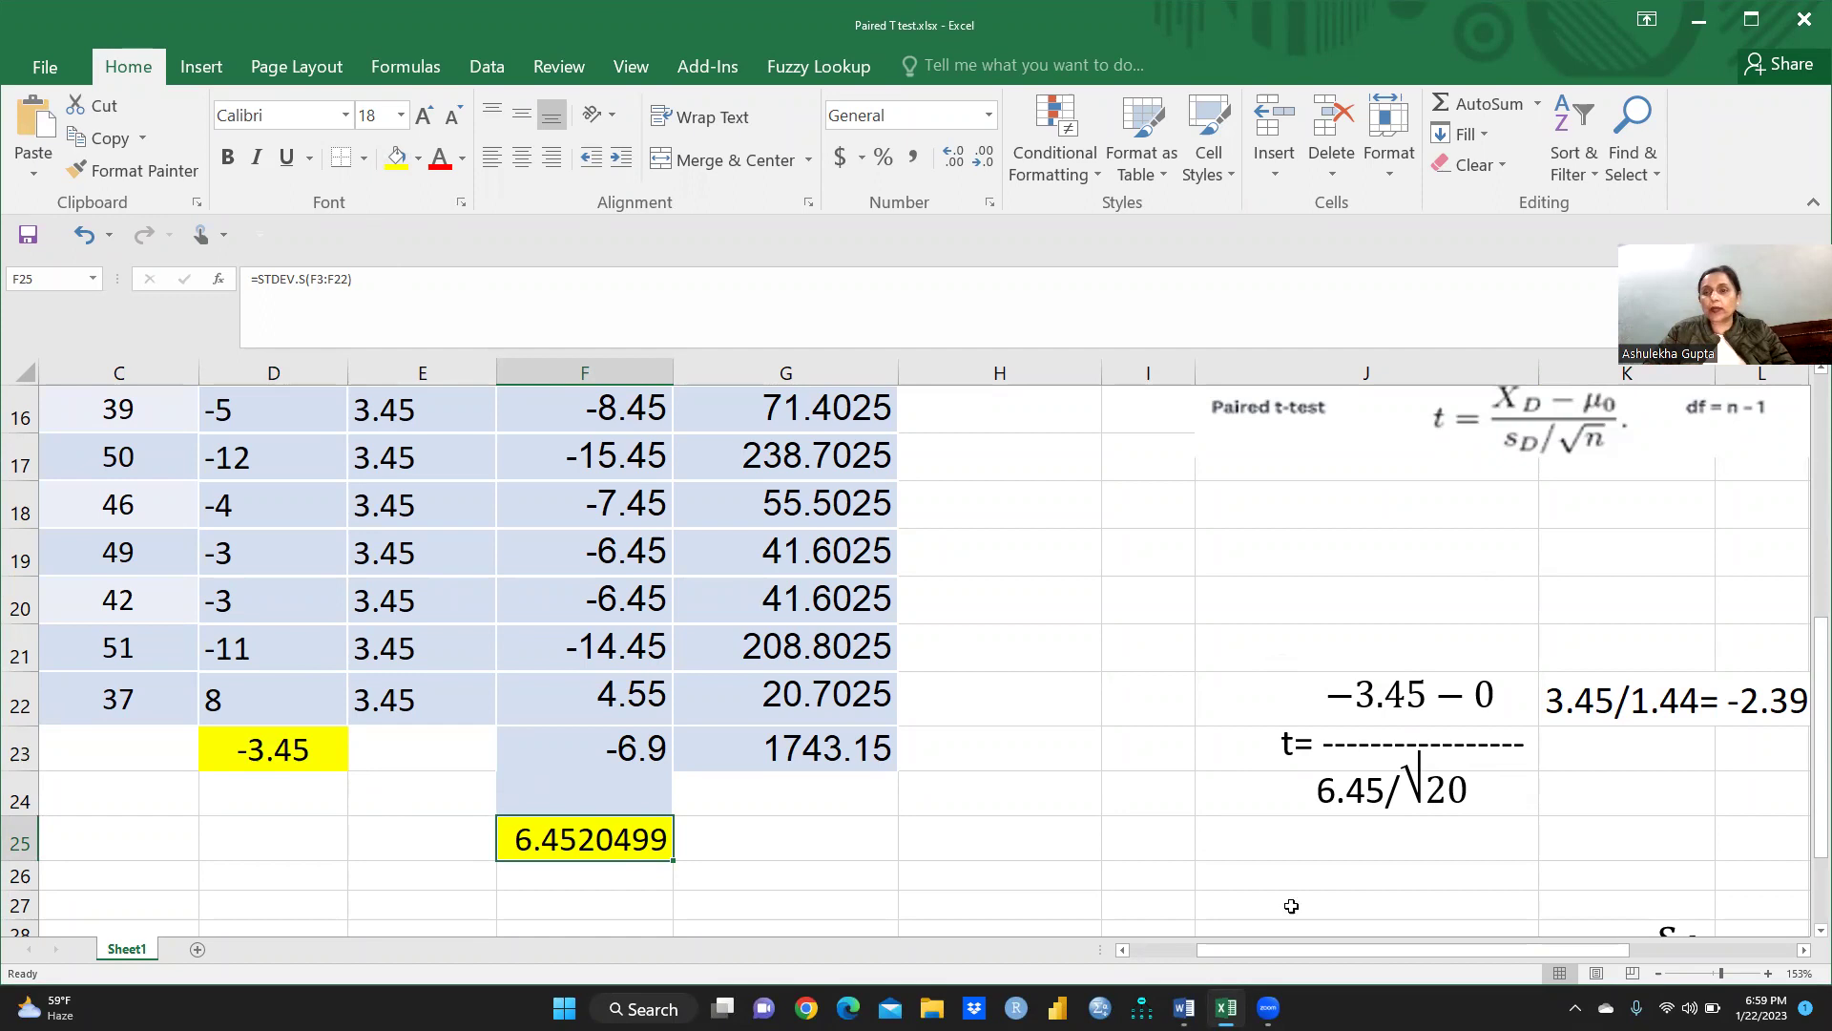
Step: Fill cell L22, behind the t result of the worked calculation, with yellow
{"action": "left_click_drag", "start_coordinate": [1341, 952], "coordinate": [1362, 847]}
{"action": "left_click", "coordinate": [84, 698]}
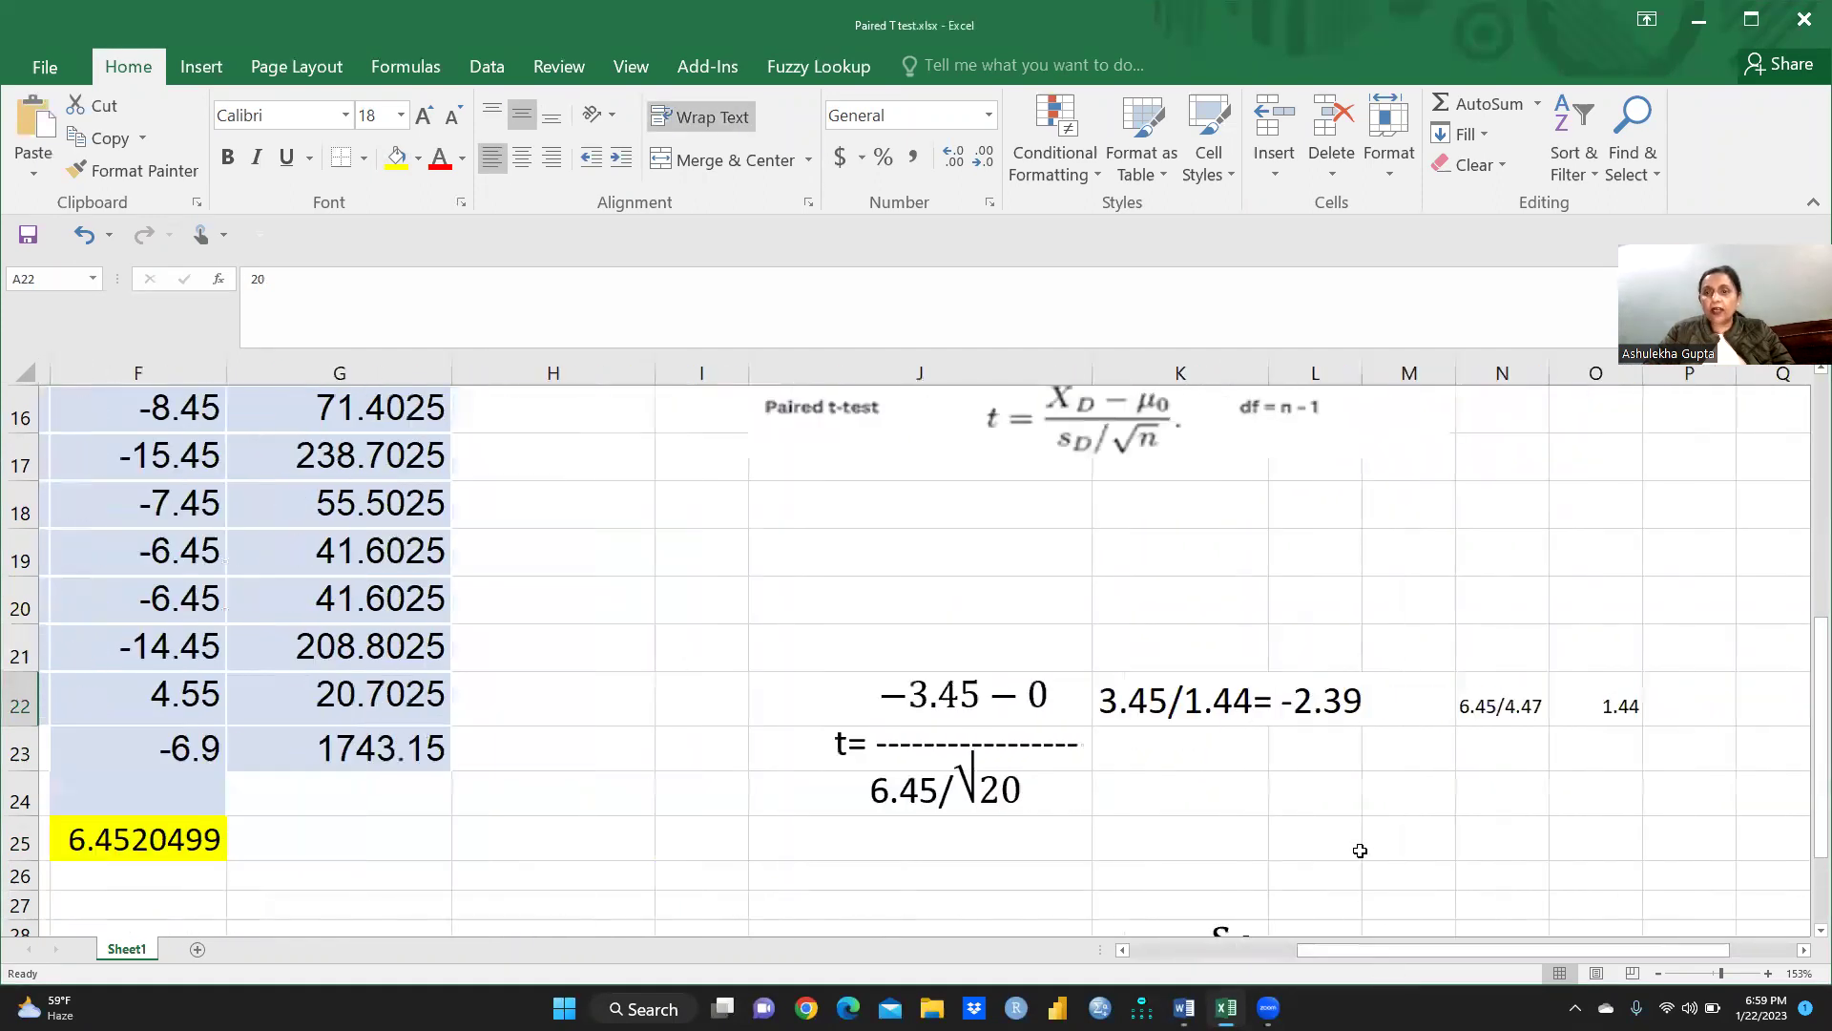
{"action": "left_click", "coordinate": [1317, 702]}
{"action": "left_click", "coordinate": [396, 157]}
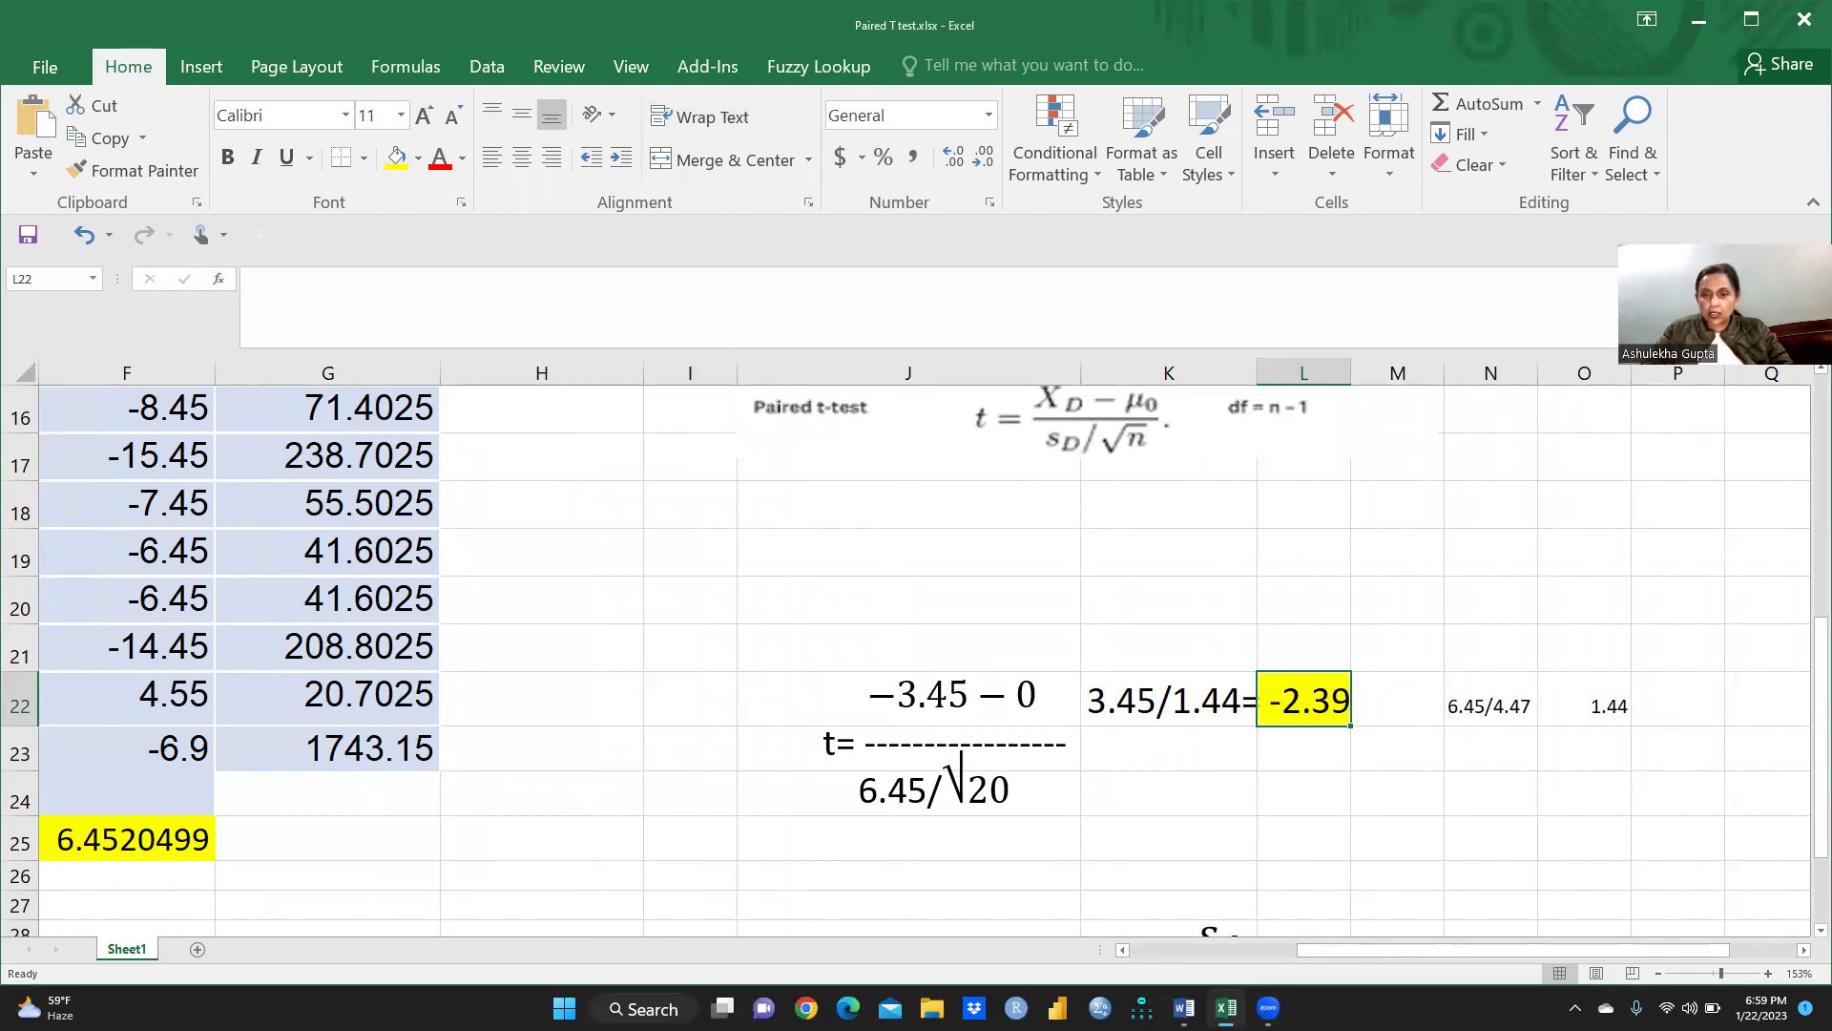
Step: Switch to the Dependent Sample t test document in Word and highlight the t value in the Paired Samples Test table in yellow
{"action": "mouse_move", "coordinate": [1226, 1007]}
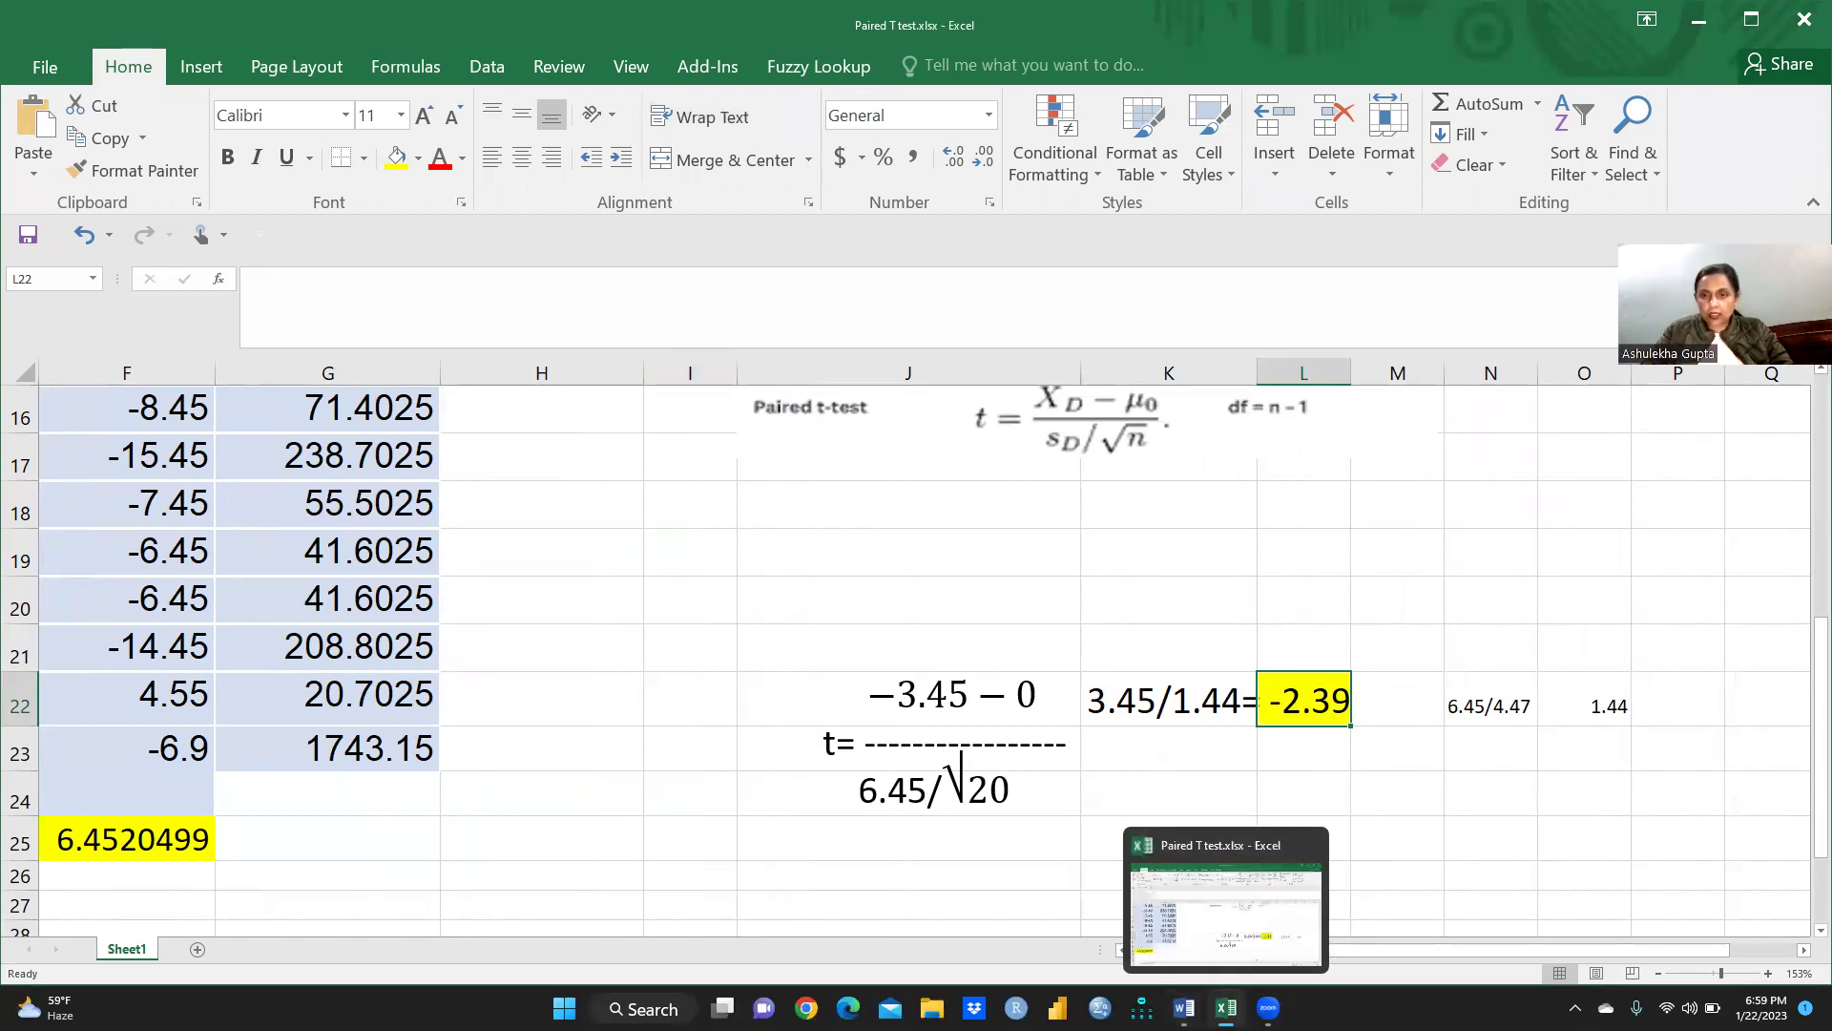
{"action": "left_click", "coordinate": [1183, 1007]}
{"action": "scroll", "coordinate": [1042, 764], "scroll_direction": "down", "scroll_amount": 15}
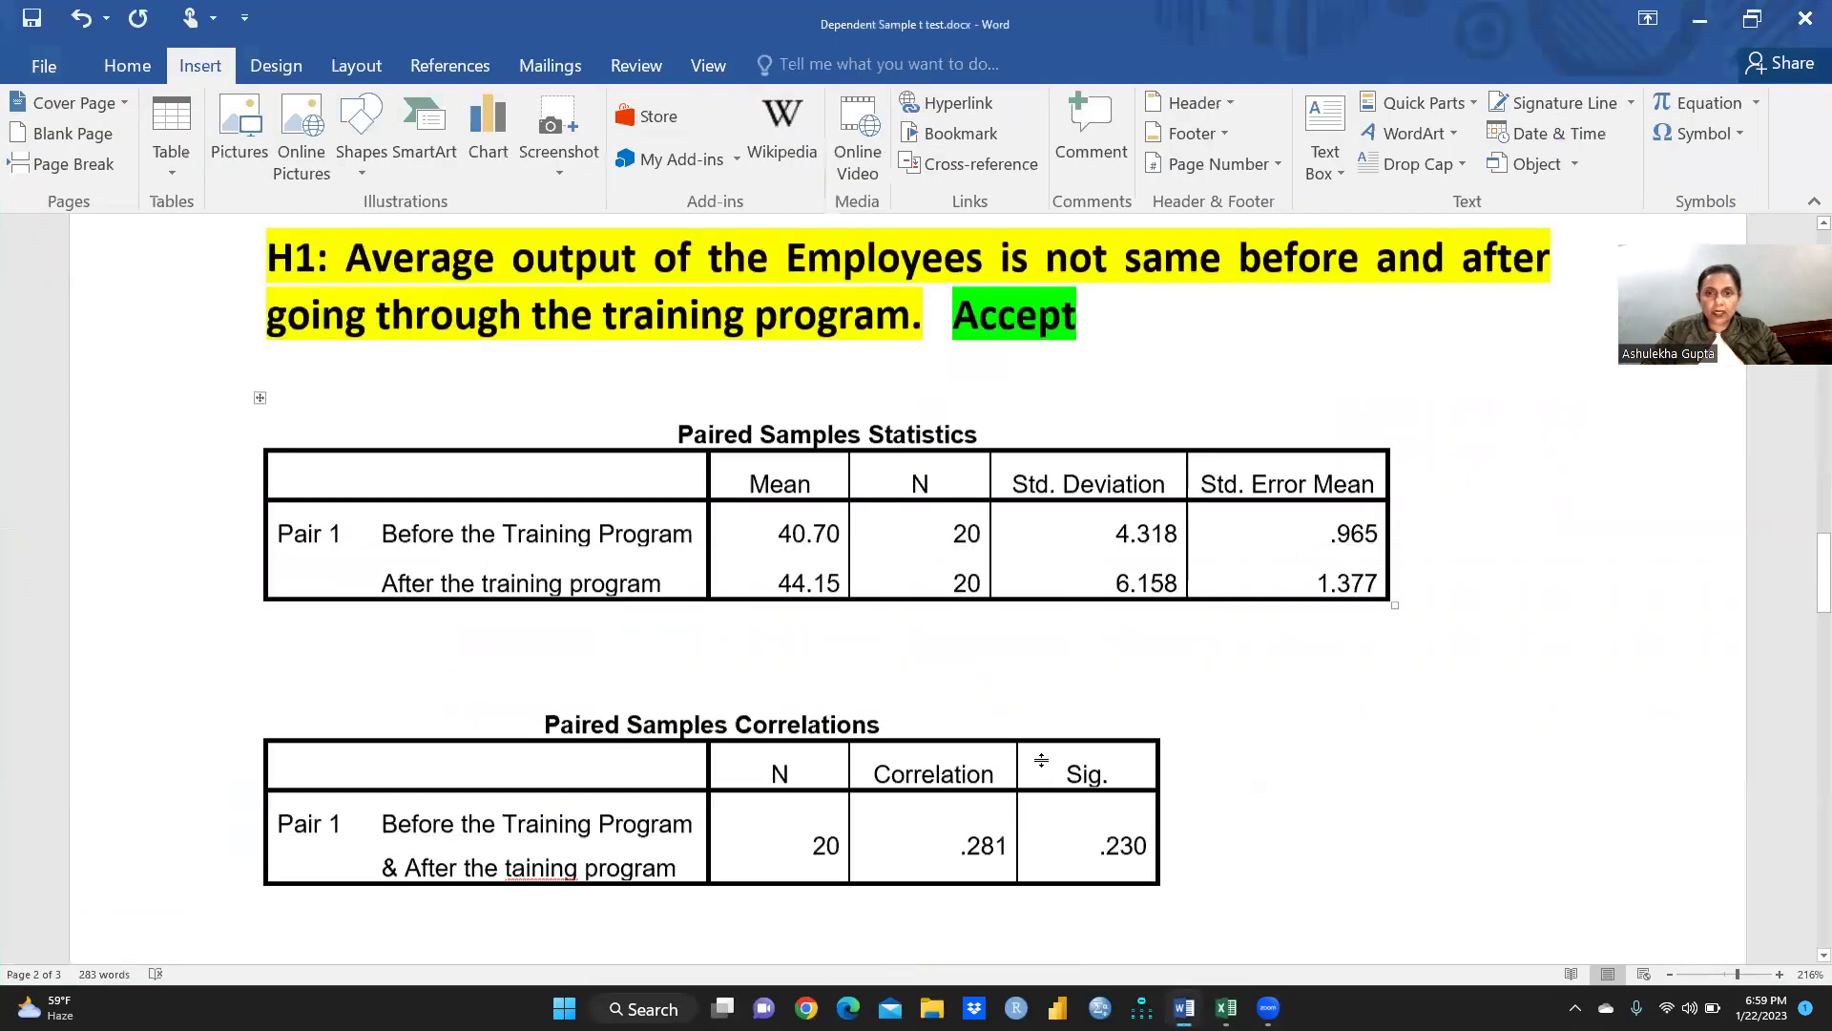
{"action": "scroll", "coordinate": [1042, 763], "scroll_direction": "up", "scroll_amount": 6}
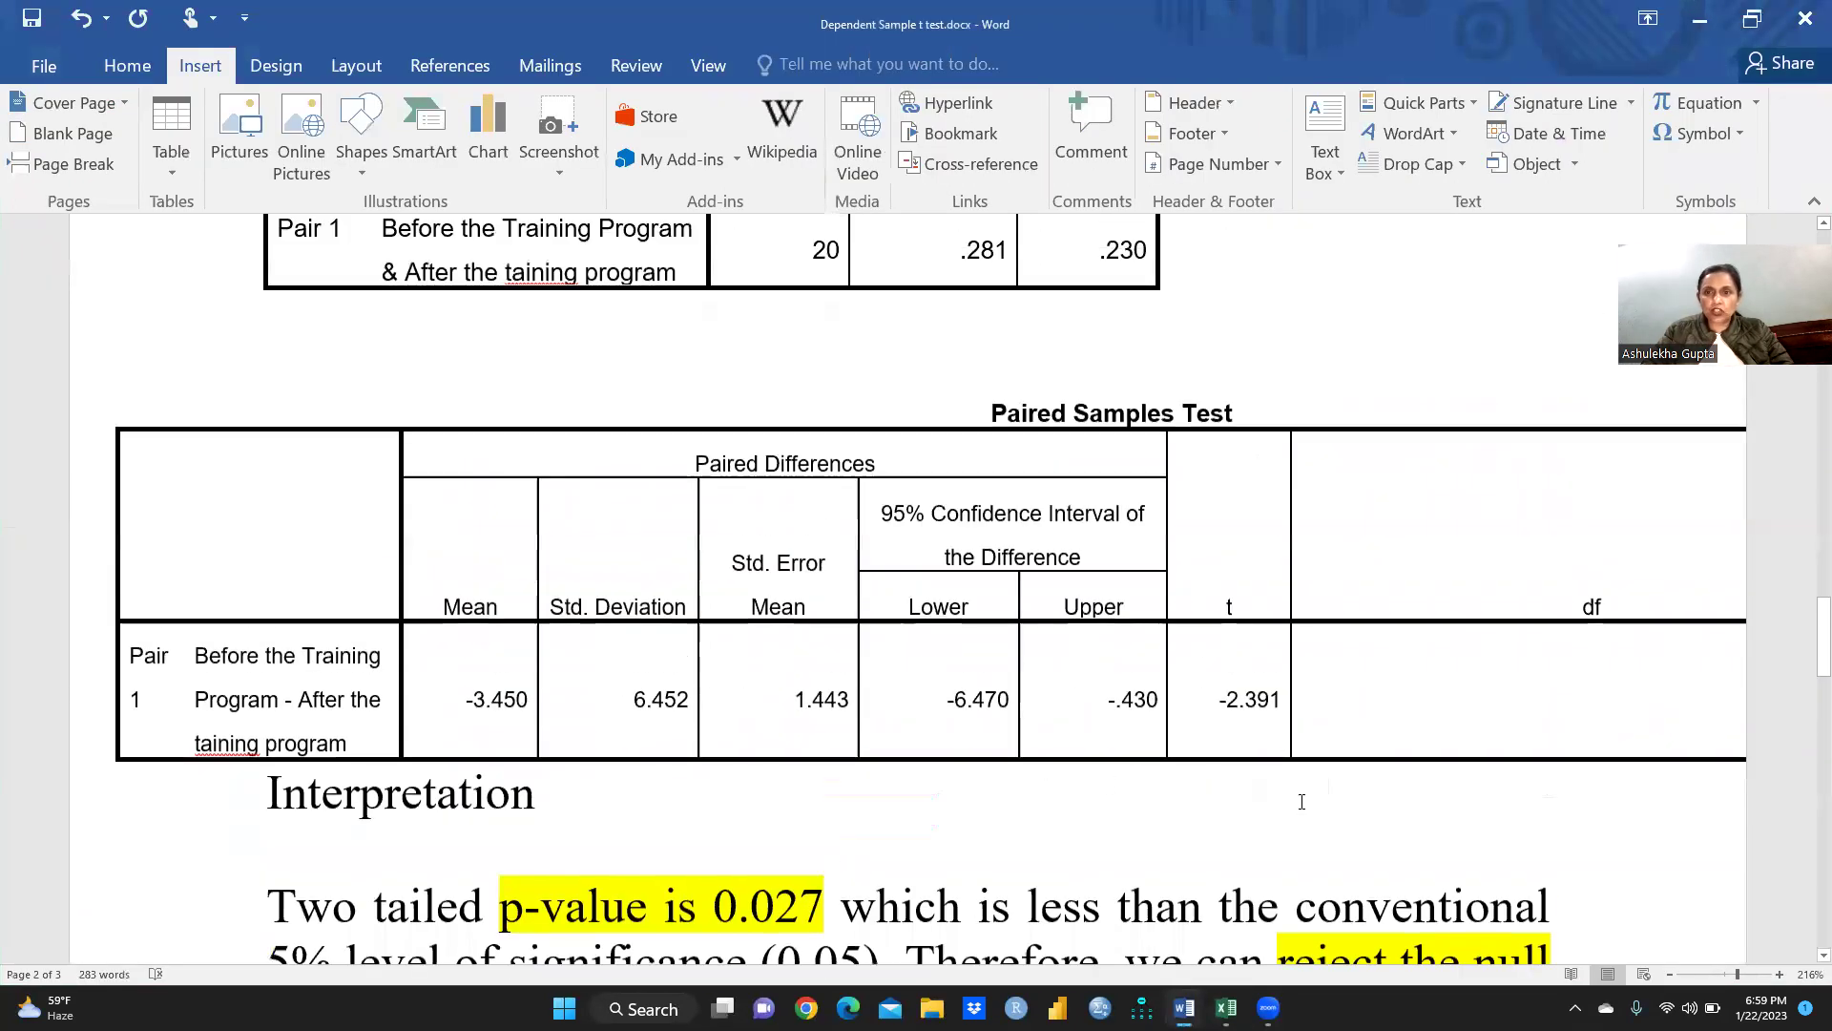
{"action": "left_click_drag", "start_coordinate": [1273, 718], "coordinate": [1575, 701]}
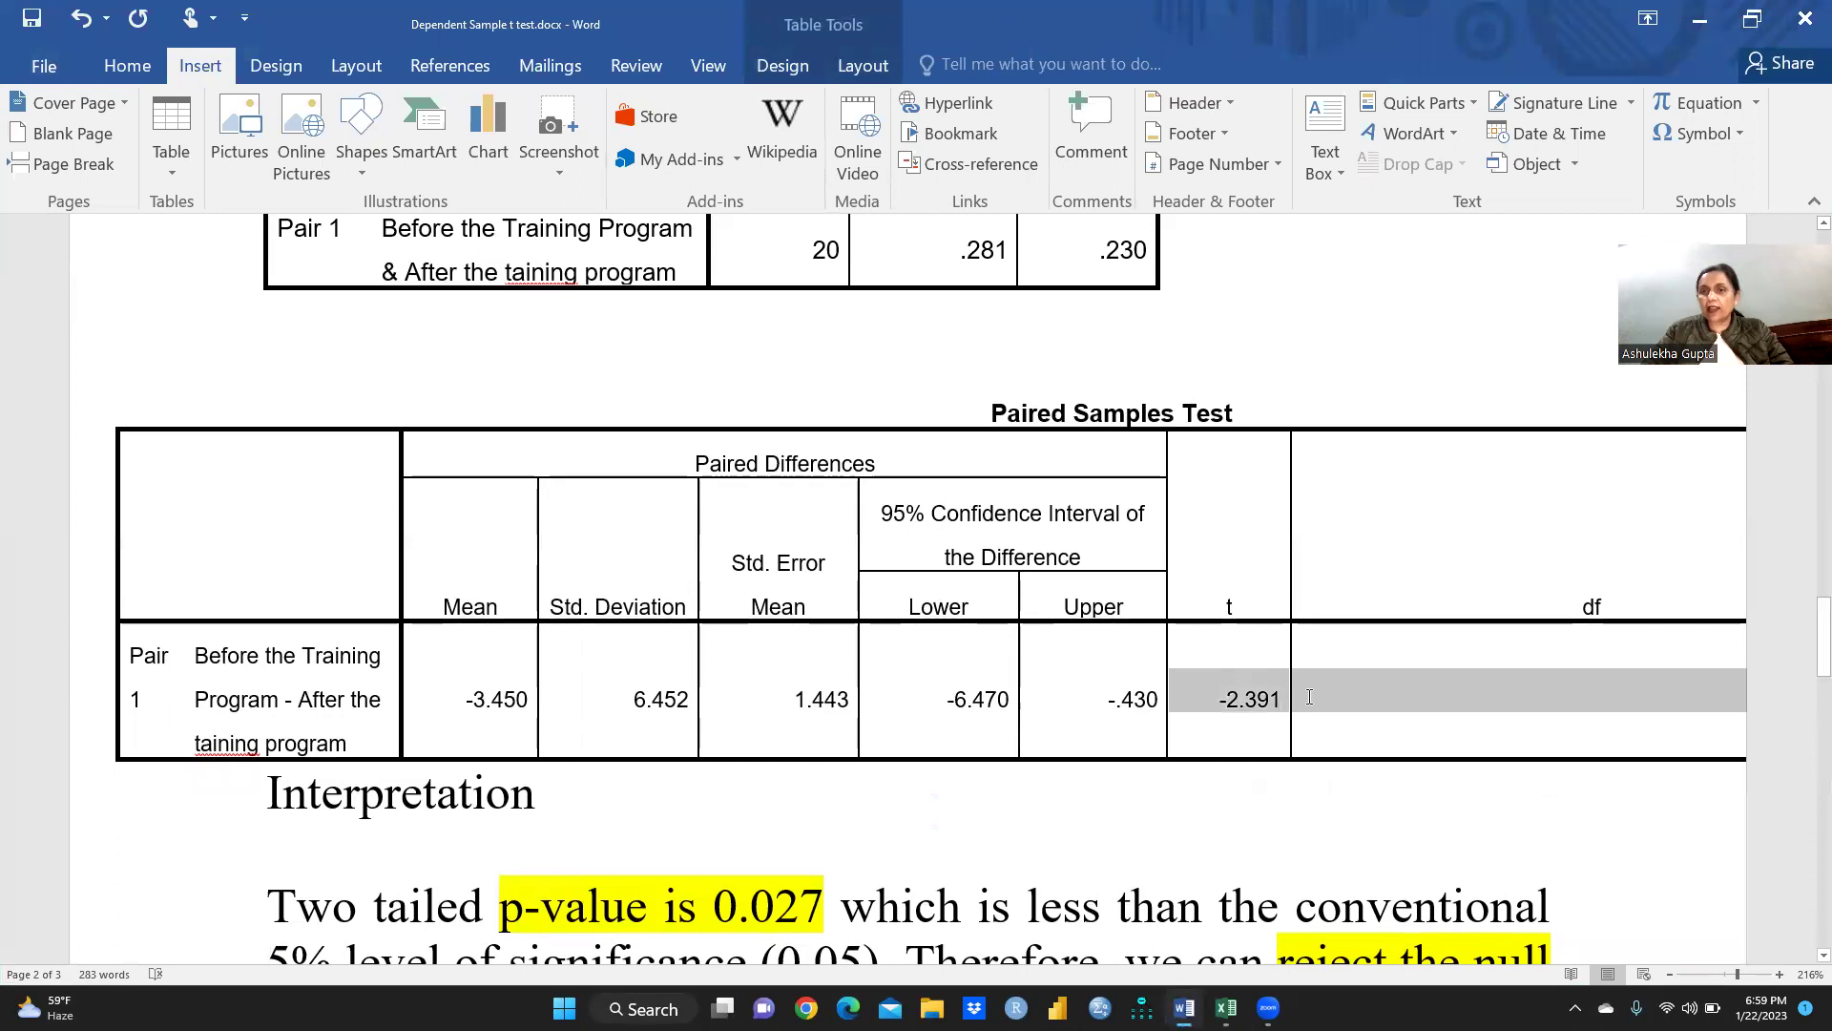
{"action": "left_click", "coordinate": [143, 64]}
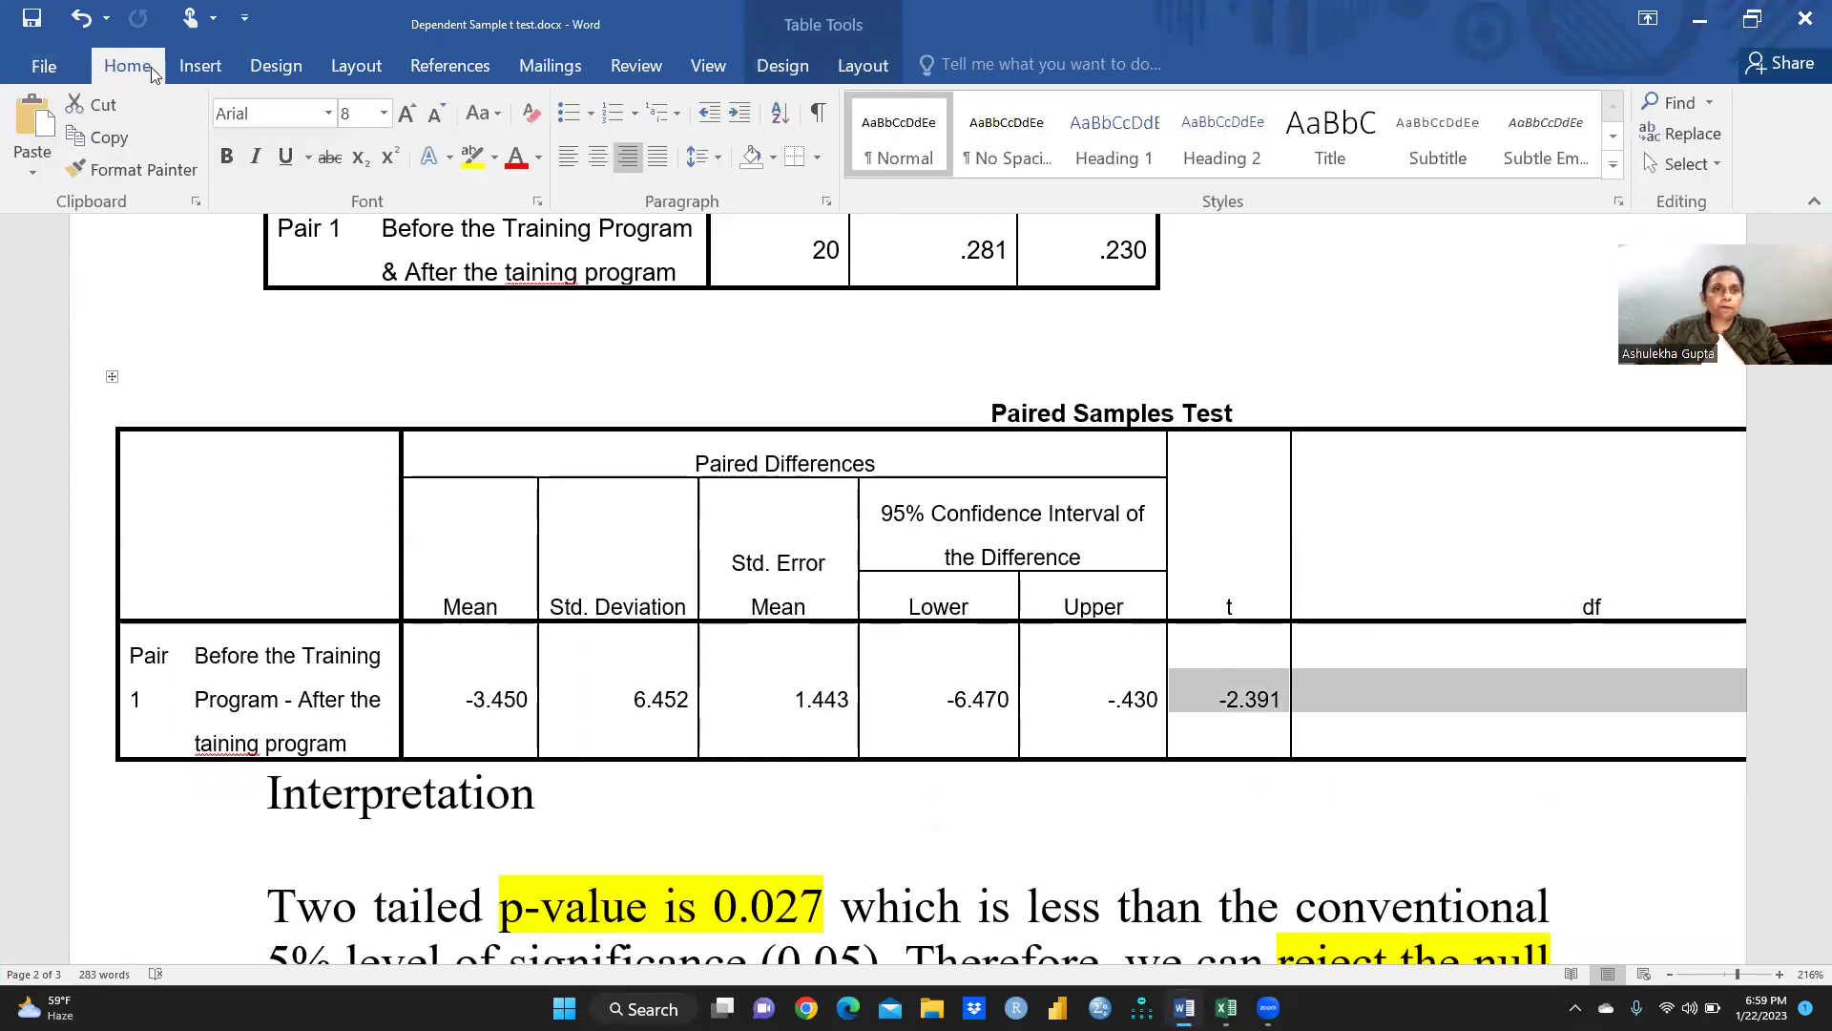
{"action": "left_click", "coordinate": [471, 157]}
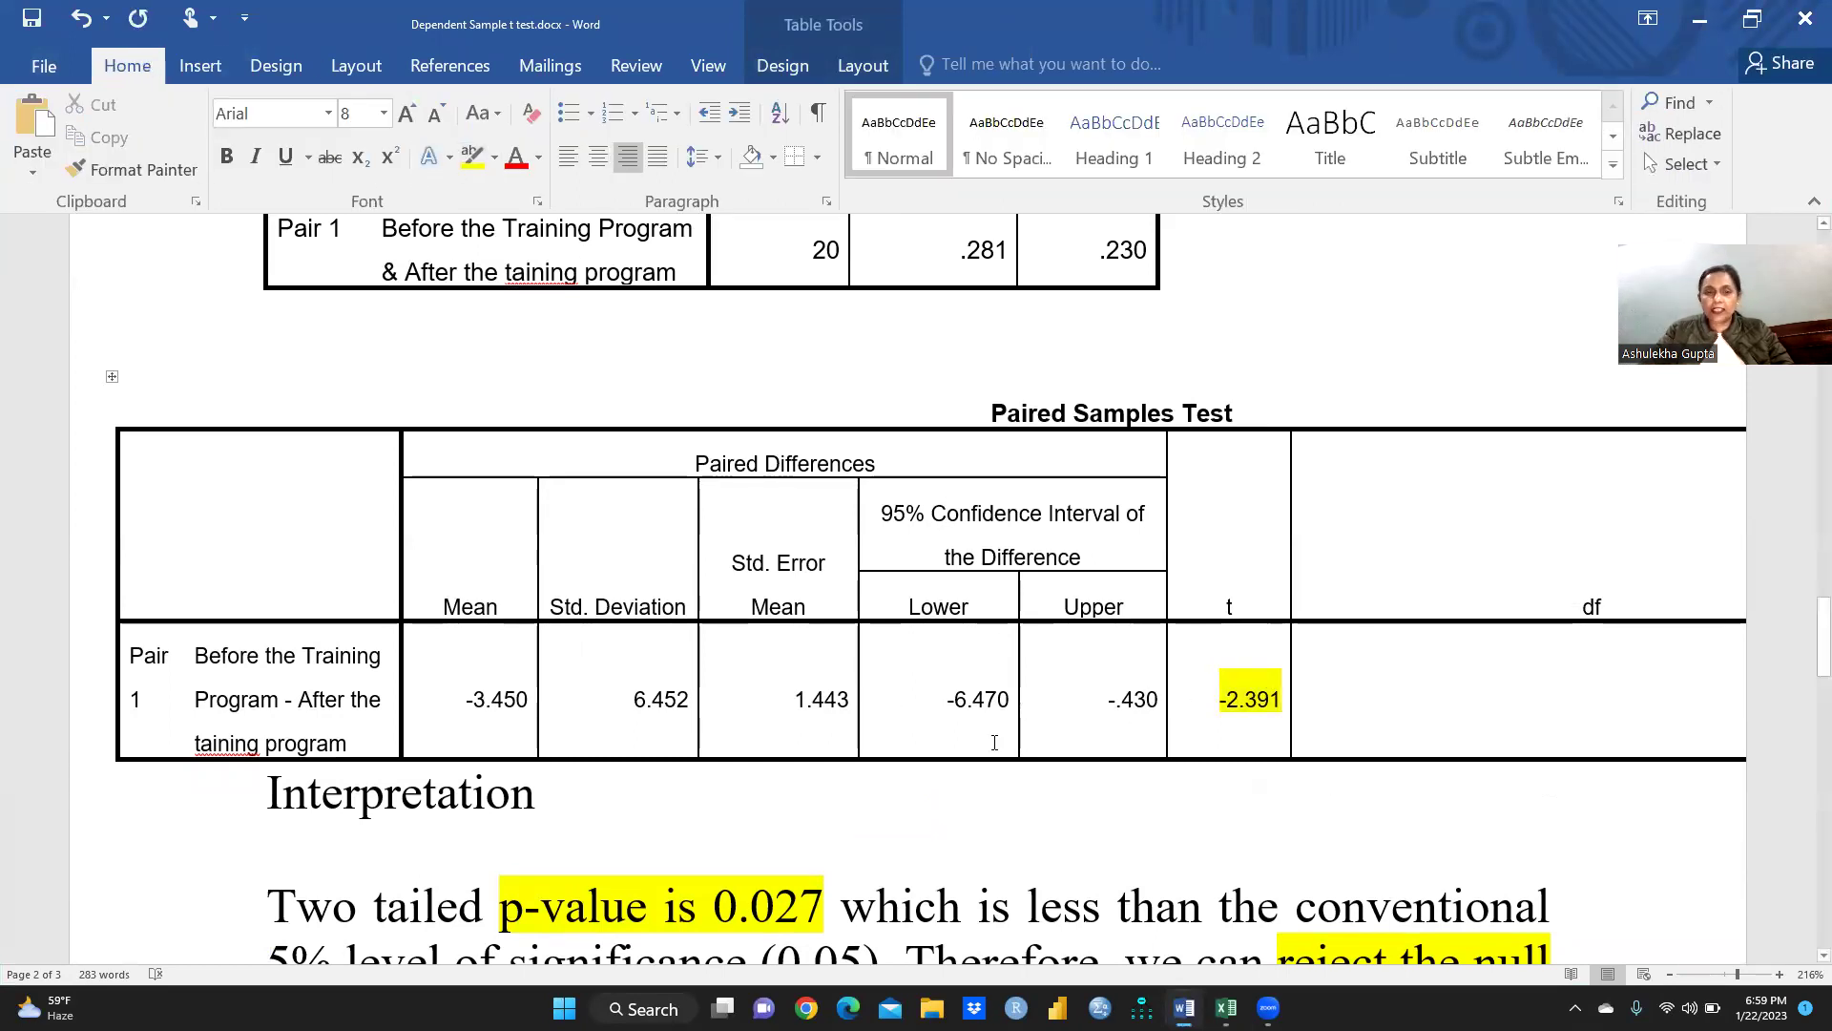
{"action": "scroll", "coordinate": [994, 743], "scroll_direction": "down", "scroll_amount": 2}
{"action": "scroll", "coordinate": [1259, 624], "scroll_direction": "up", "scroll_amount": 3}
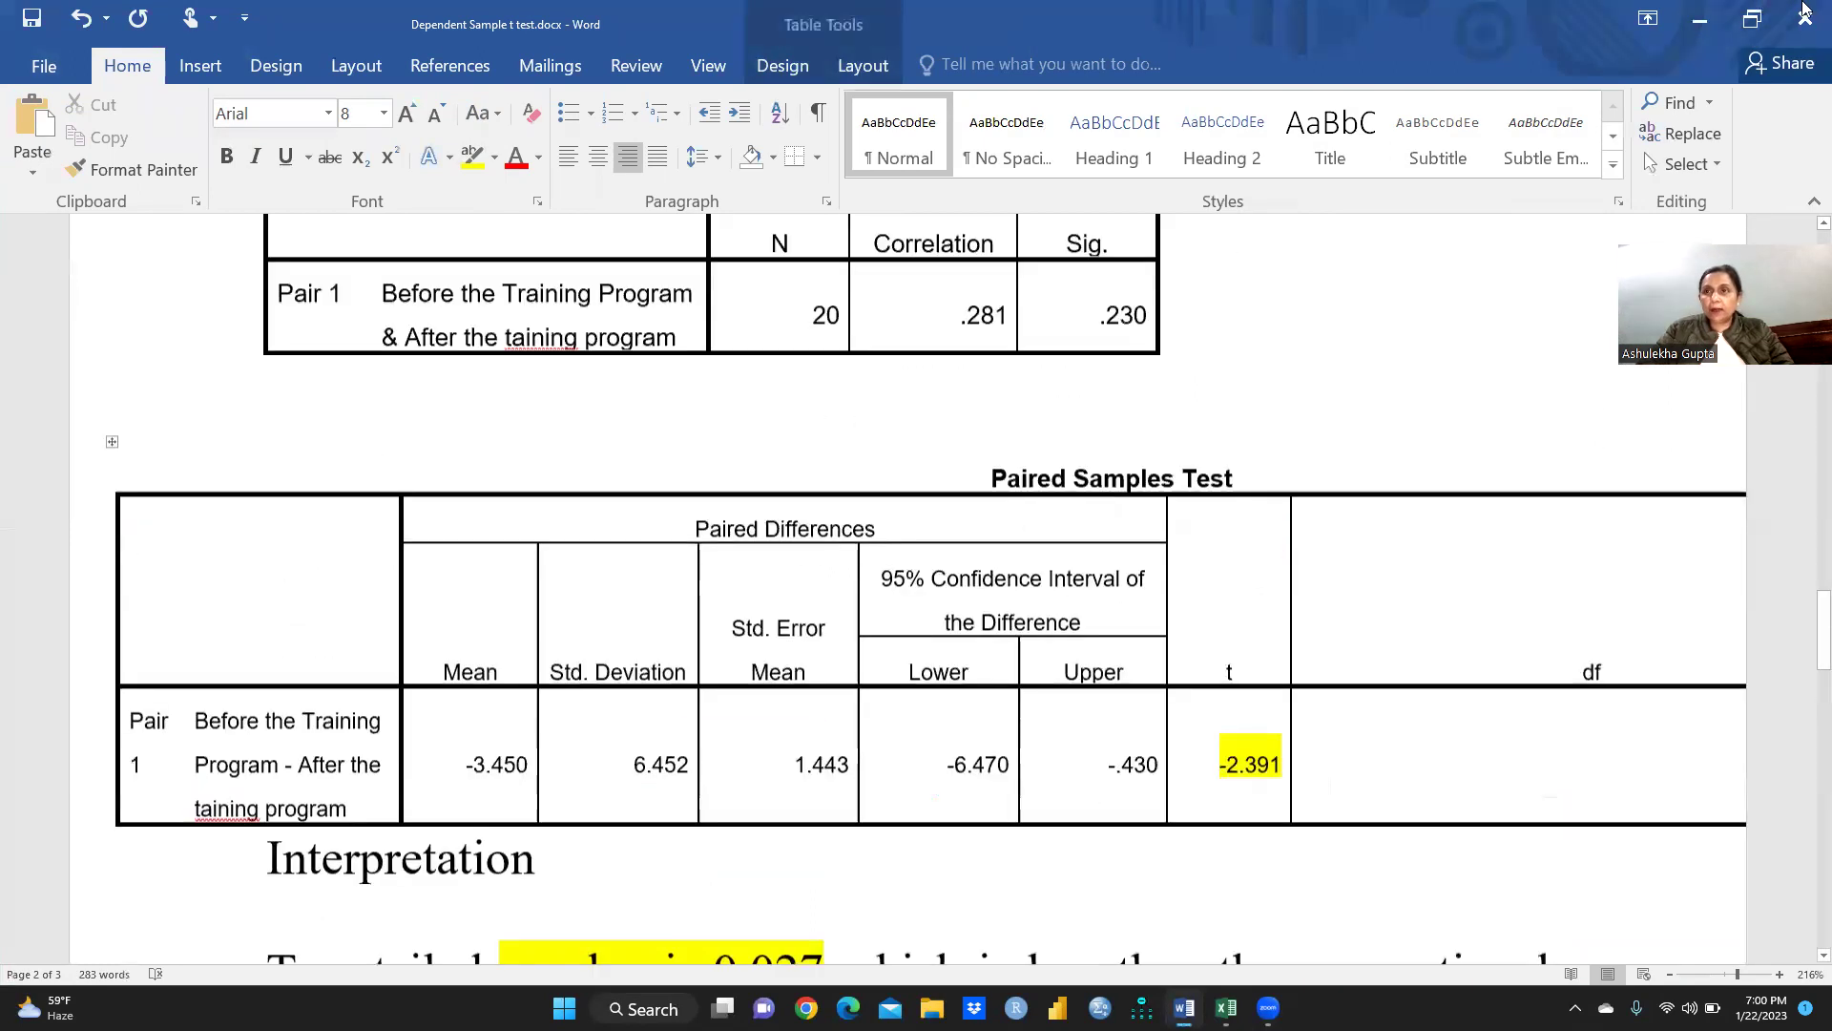
Step: Minimize Word and open the Research Methodology presentation from the Teaching folder inside the desktop's GEU July-Dec 2022 folder
{"action": "left_click", "coordinate": [1700, 18]}
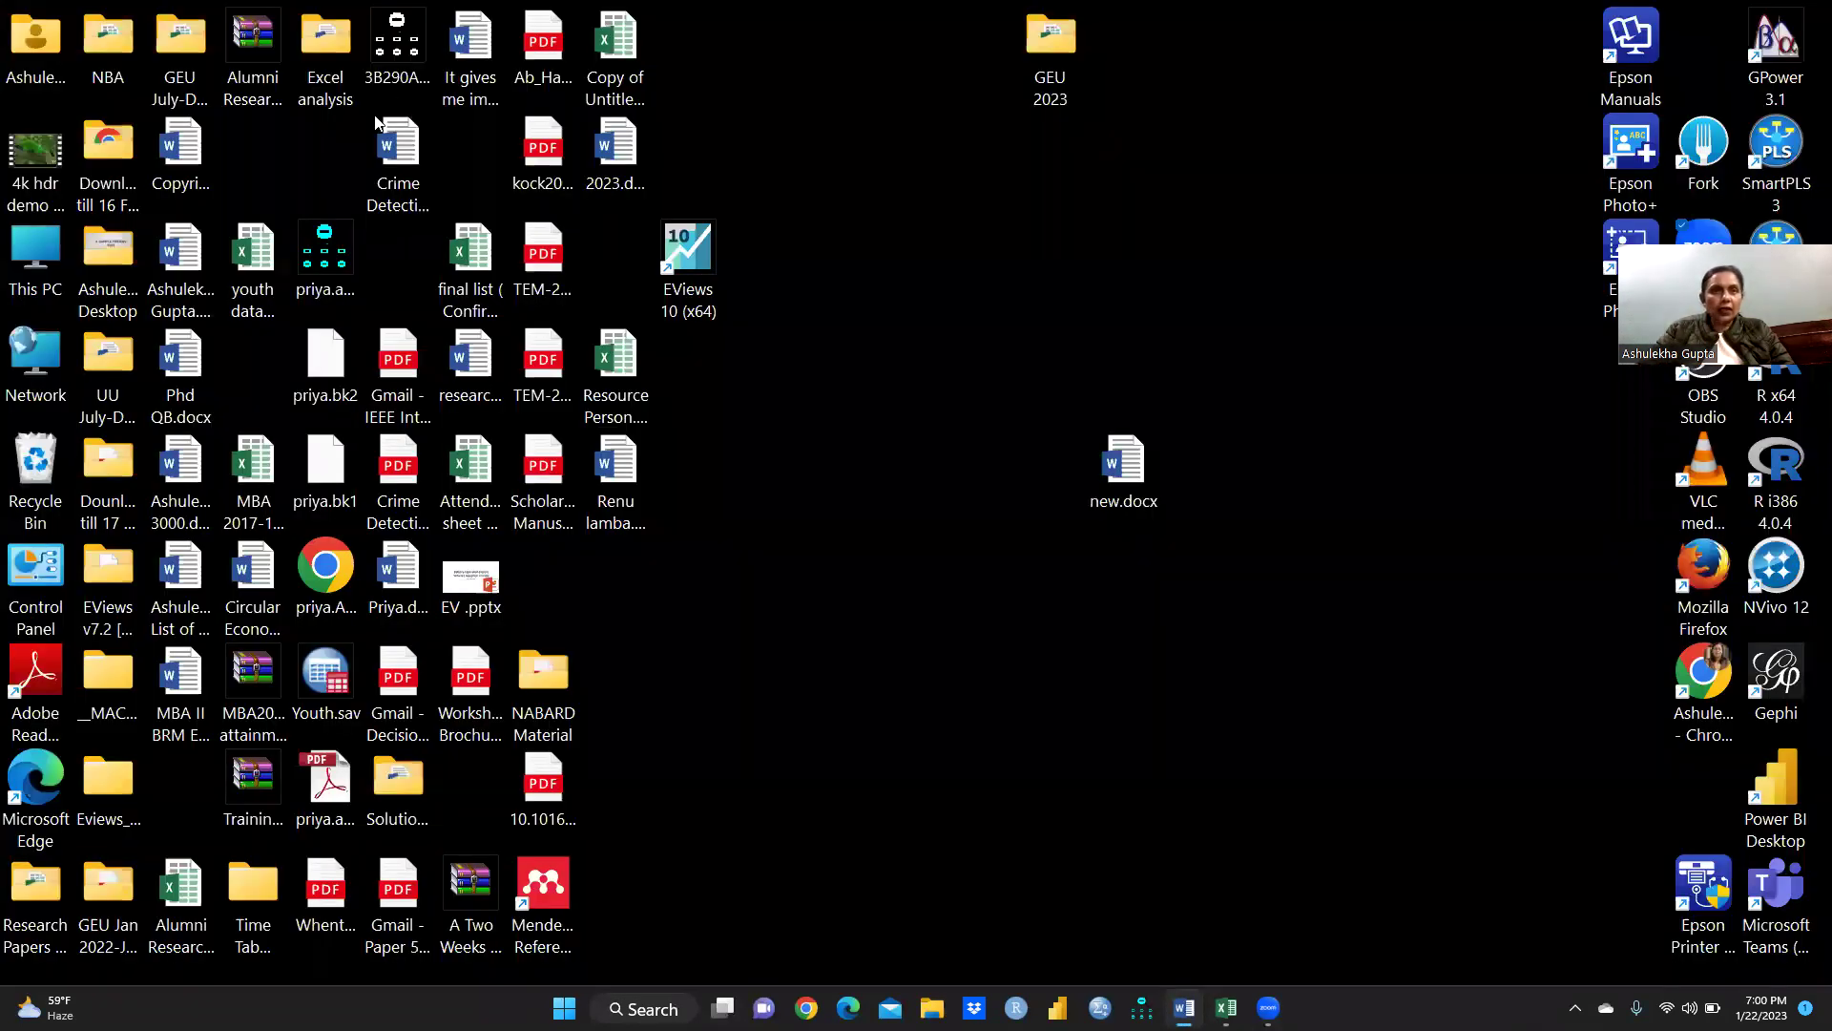
{"action": "left_click", "coordinate": [182, 64]}
{"action": "double_click", "coordinate": [182, 65]}
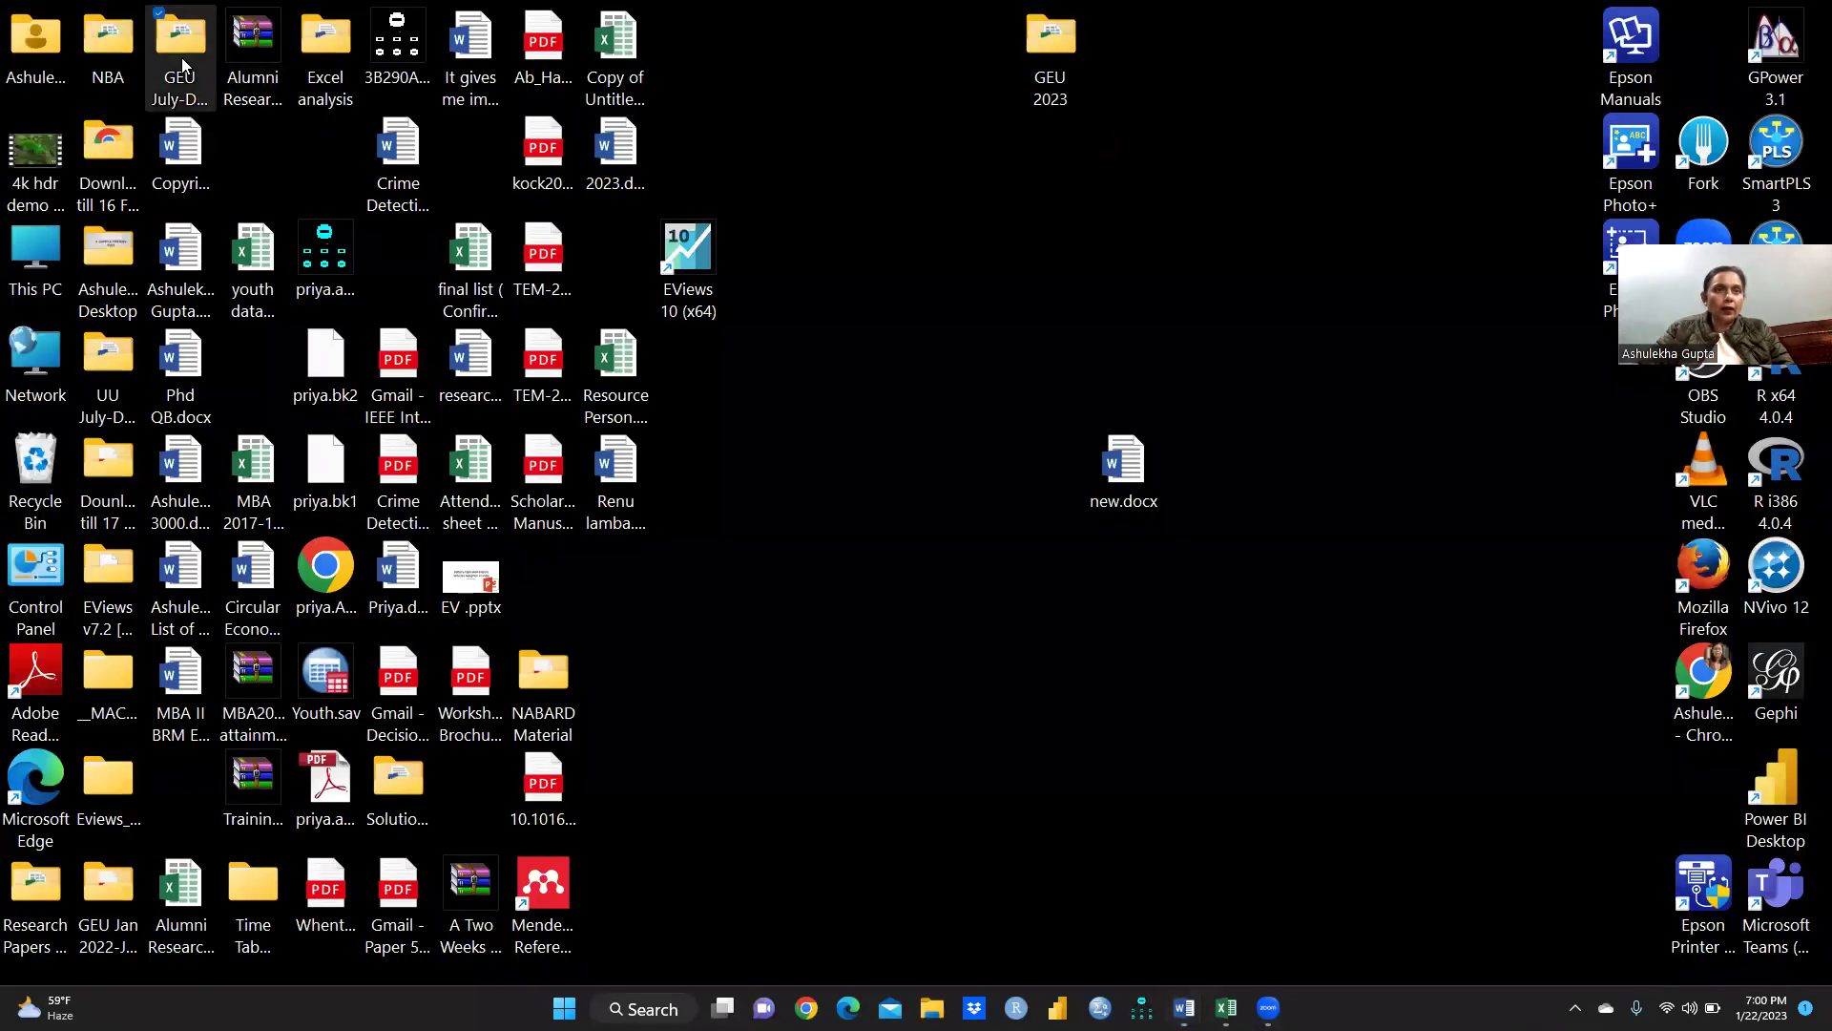
{"action": "scroll", "coordinate": [367, 790], "scroll_direction": "down", "scroll_amount": 1}
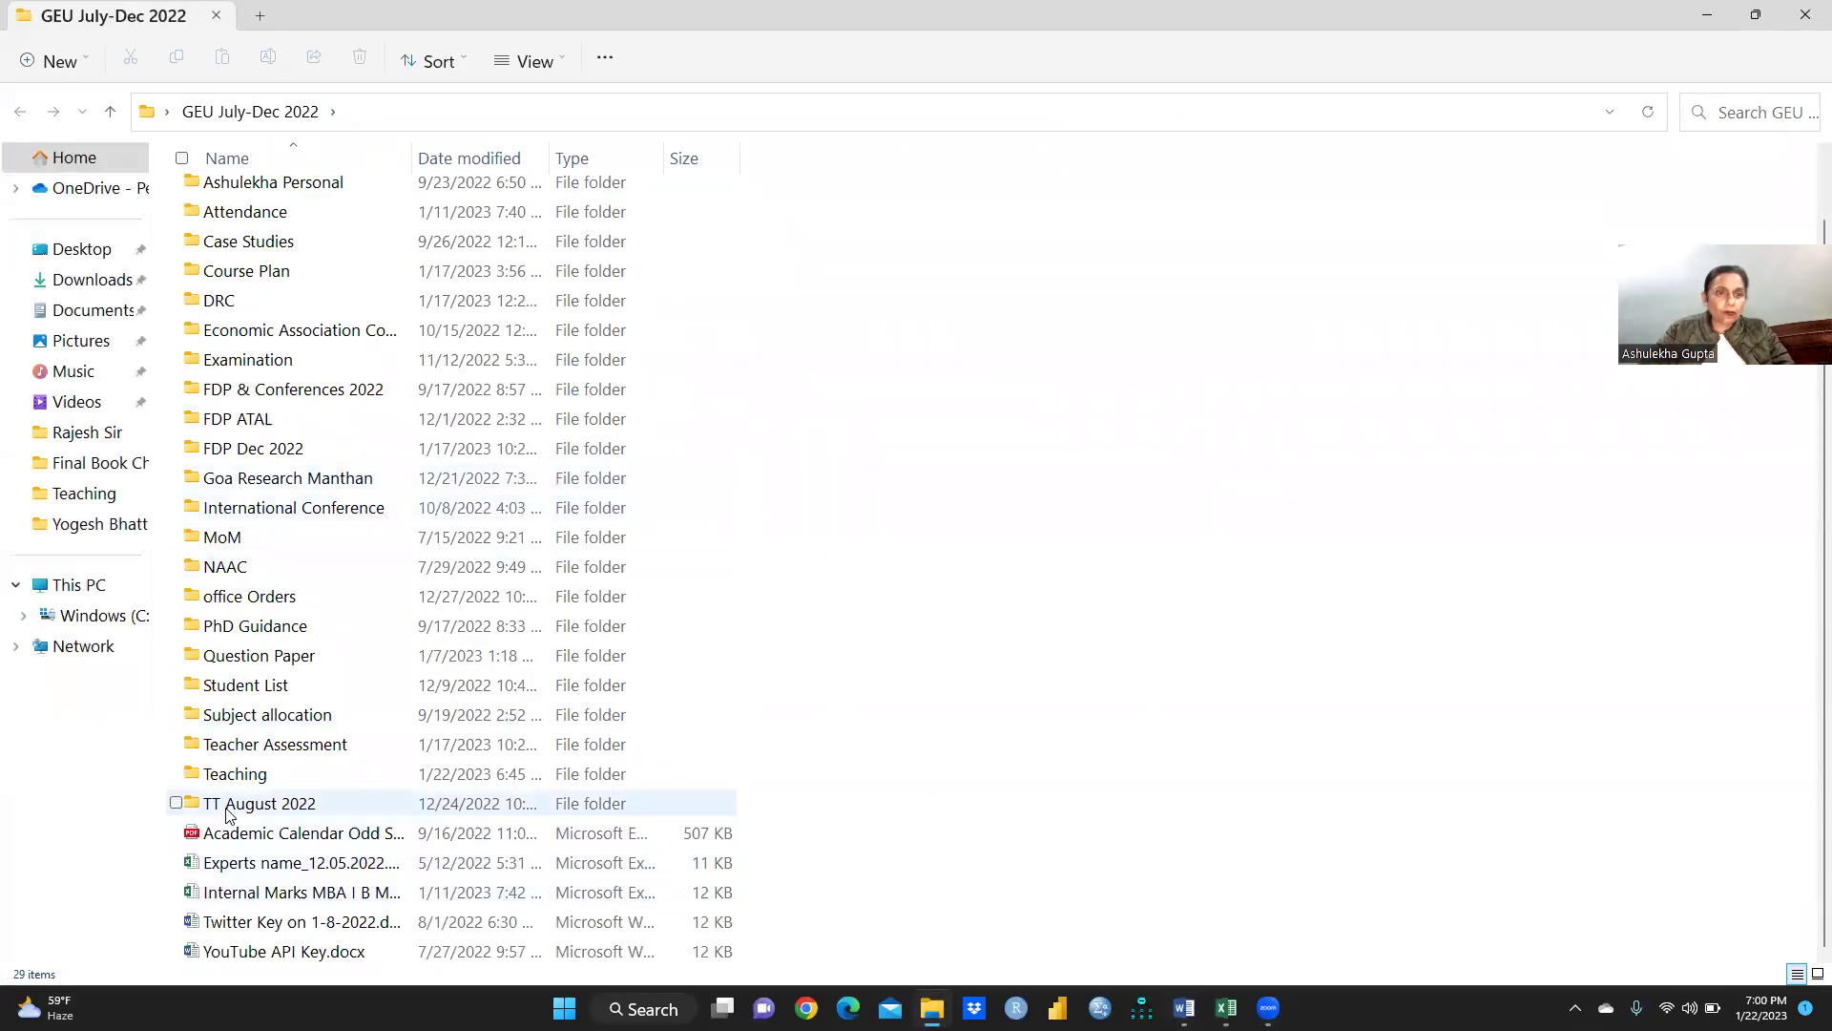
{"action": "double_click", "coordinate": [246, 775]}
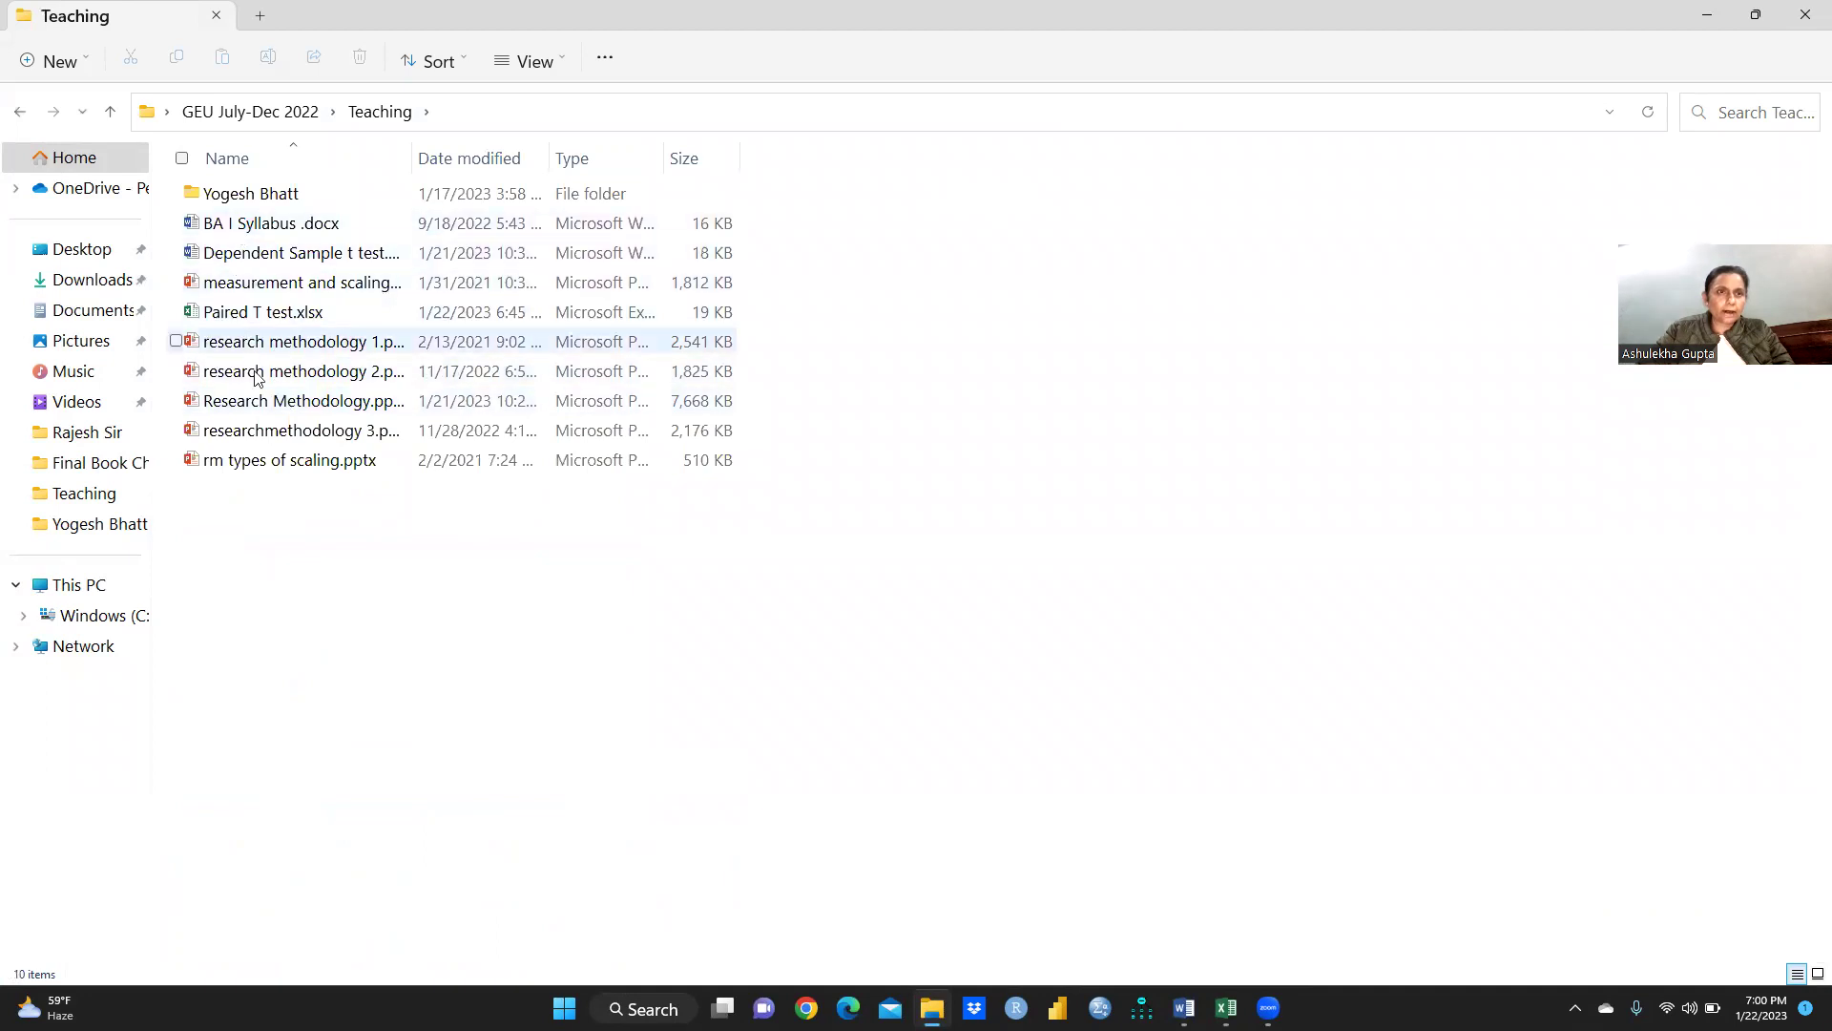
{"action": "left_click", "coordinate": [278, 404]}
{"action": "key", "text": "Return"}
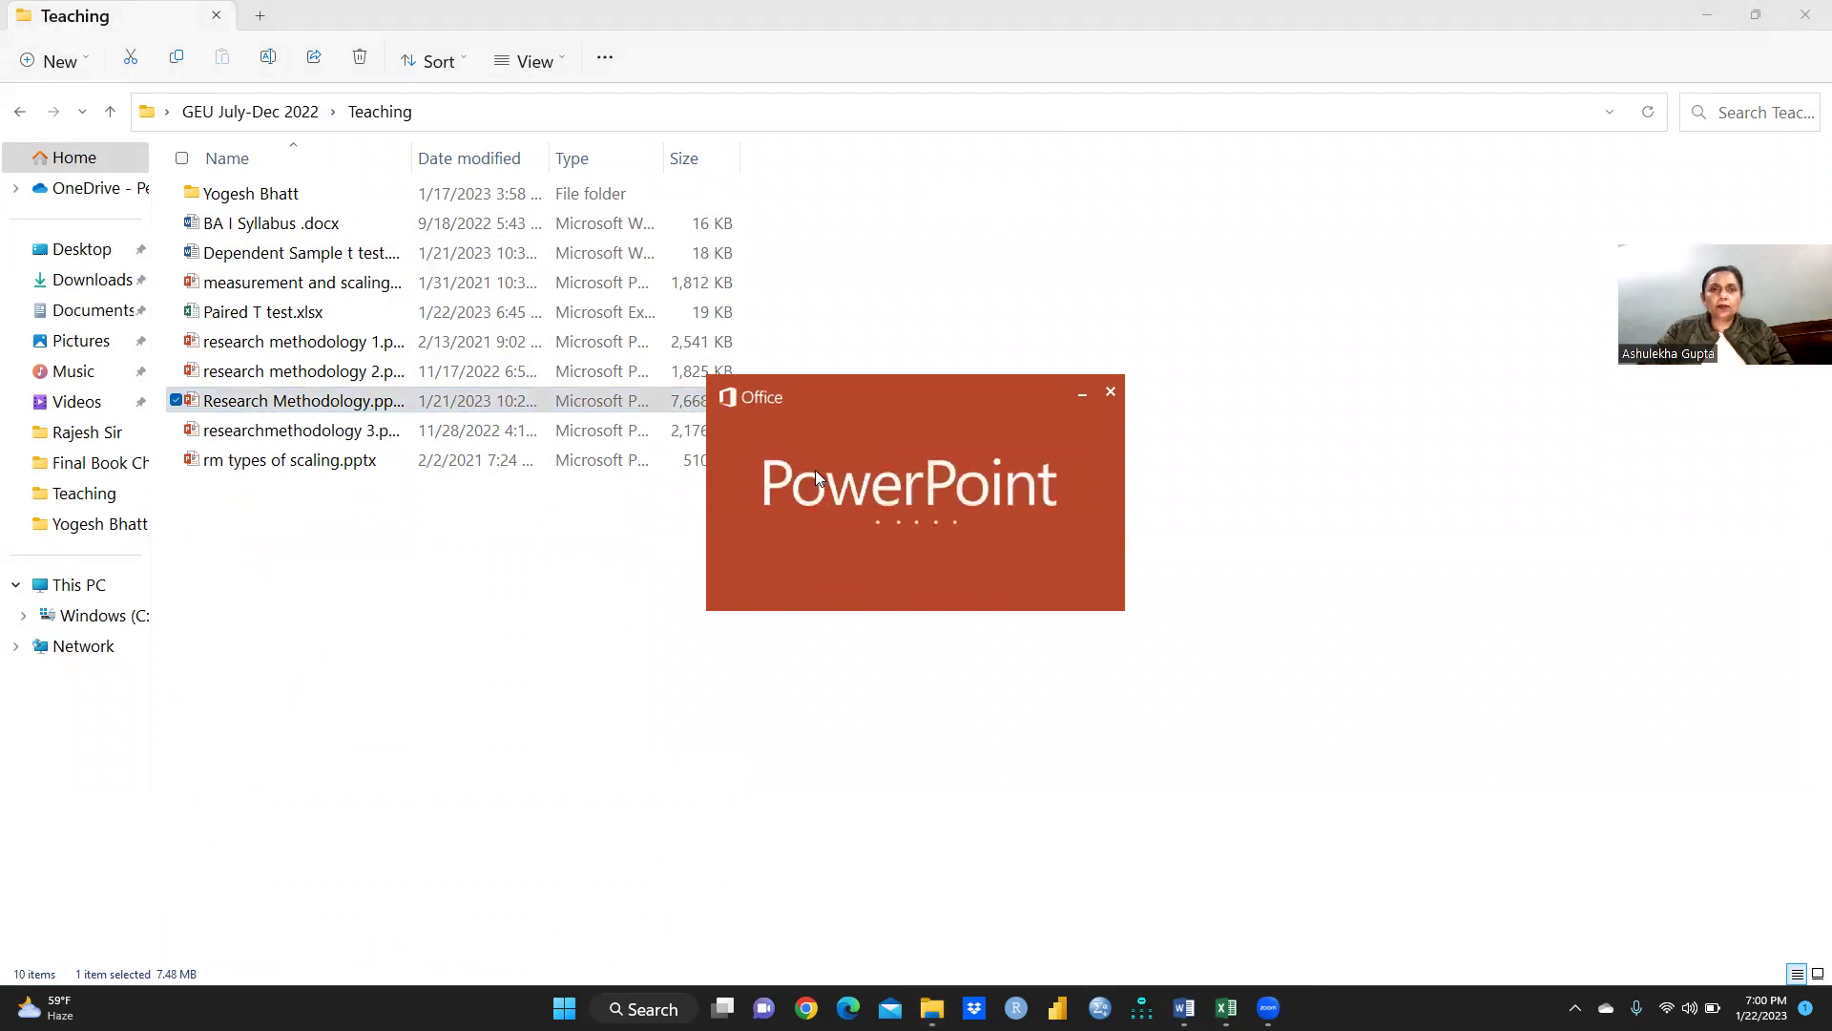
Step: Go through the presentation to slide 82 and examine the critical values in its one-sided and two-sided t table
{"action": "key", "text": "Down"}
{"action": "key", "text": "Down"}
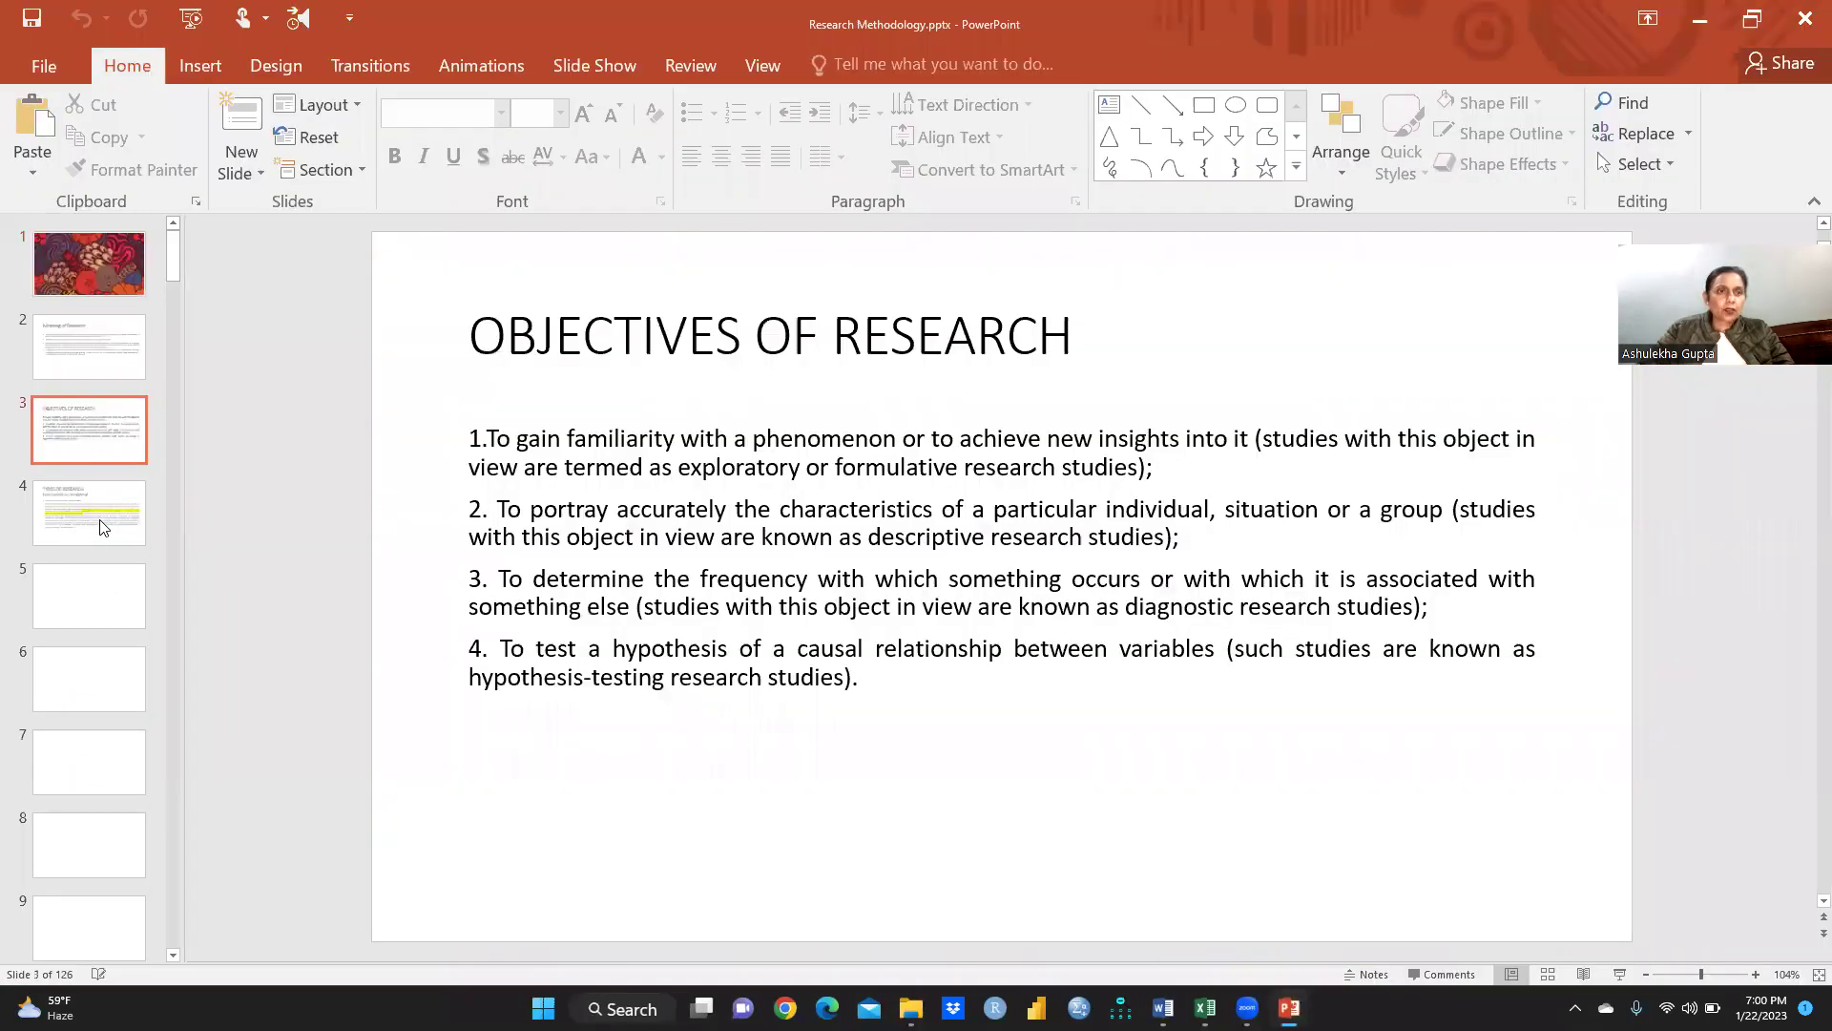
{"action": "key", "text": "Down"}
{"action": "key", "text": "Down"}
{"action": "key", "text": "Down"}
{"action": "key", "text": "Down"}
{"action": "key", "text": "Down"}
{"action": "key", "text": "Down"}
{"action": "key", "text": "Down"}
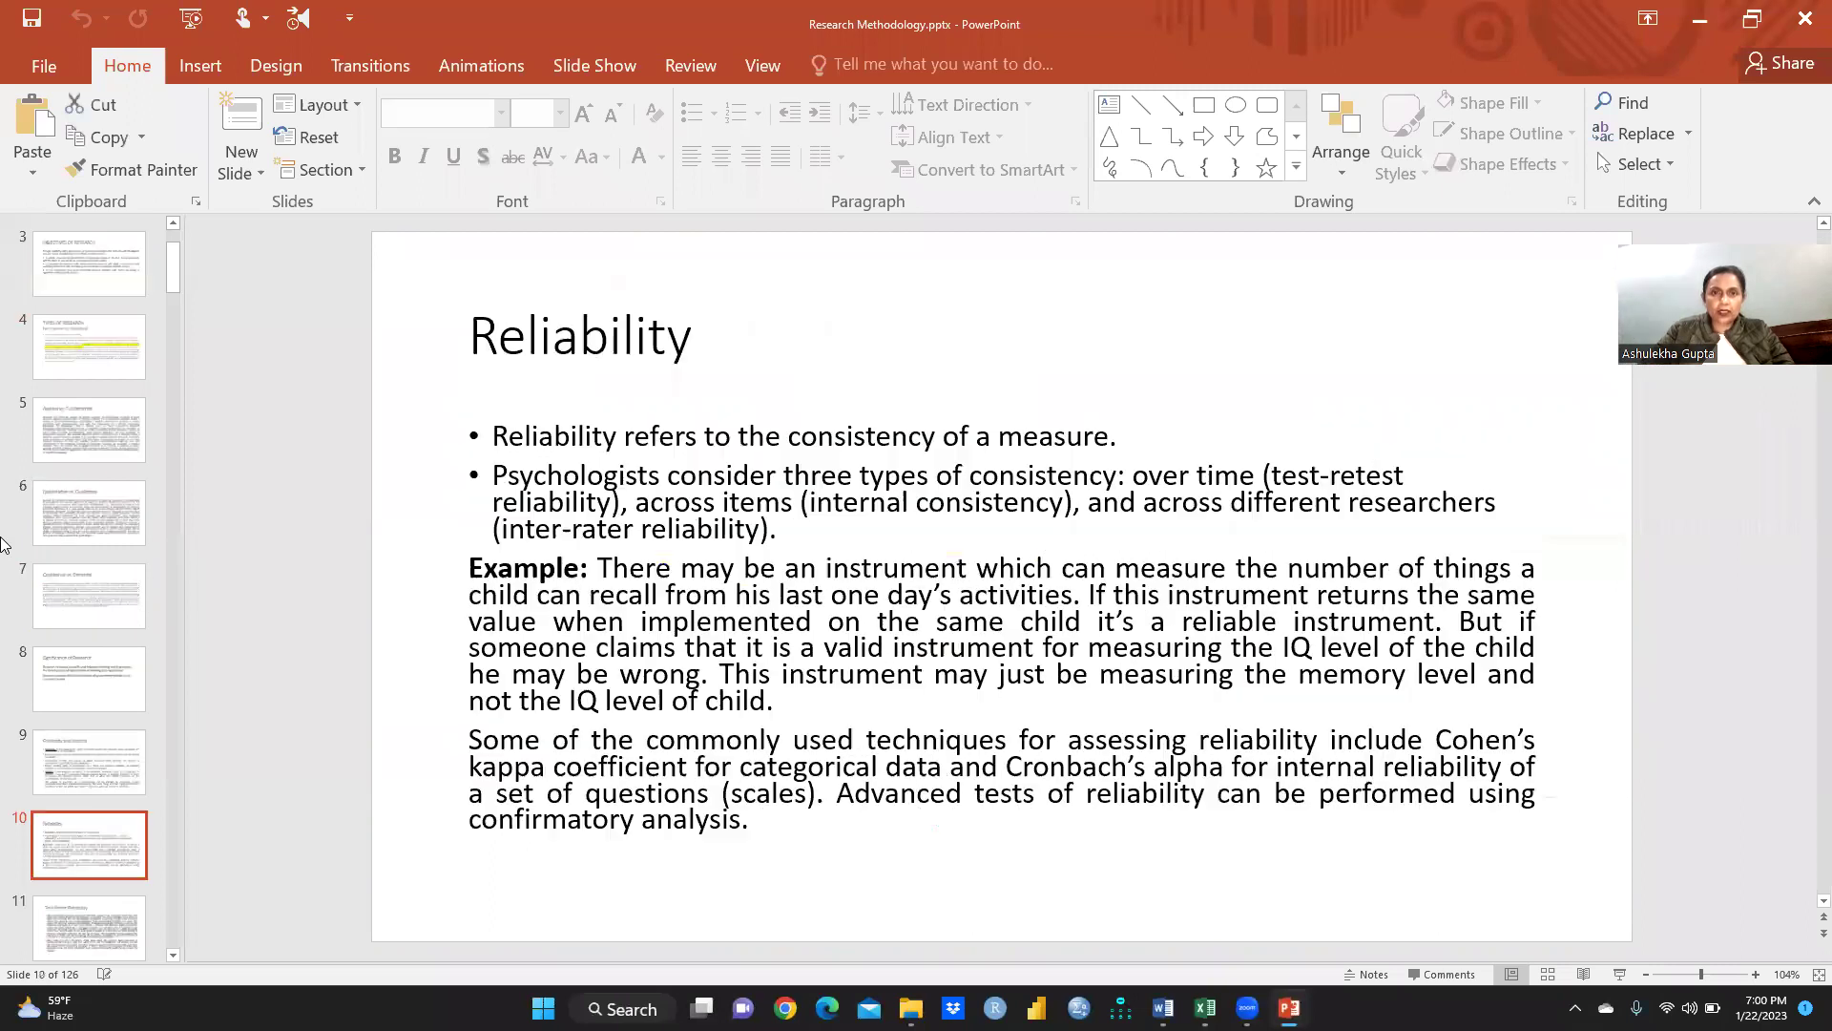
{"action": "key", "text": "Down"}
{"action": "key", "text": "Down"}
{"action": "key", "text": "Down"}
{"action": "key", "text": "Down"}
{"action": "key", "text": "Down"}
{"action": "key", "text": "Down"}
{"action": "key", "text": "Down"}
{"action": "key", "text": "Down"}
{"action": "key", "text": "Down"}
{"action": "key", "text": "Down"}
{"action": "key", "text": "Down"}
{"action": "key", "text": "Down"}
{"action": "key", "text": "Down"}
{"action": "key", "text": "Down"}
{"action": "key", "text": "Down"}
{"action": "key", "text": "Down"}
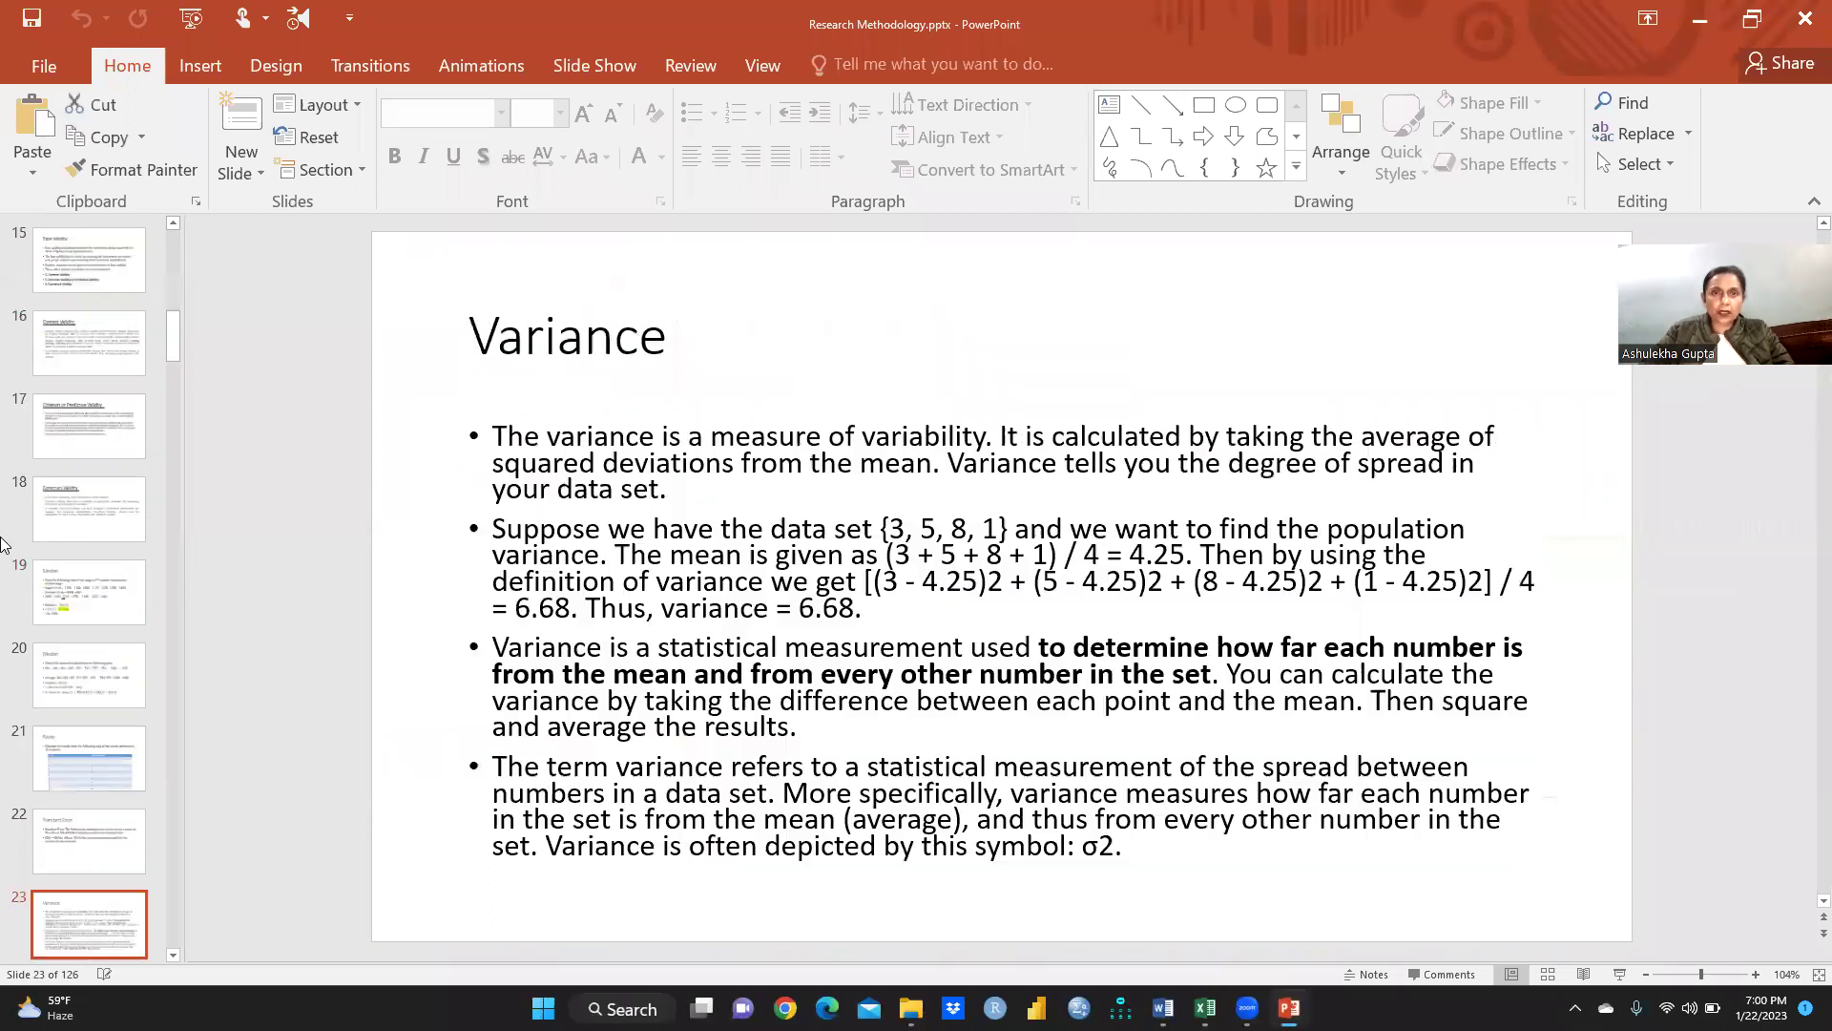
{"action": "key", "text": "Down"}
{"action": "key", "text": "Down"}
{"action": "key", "text": "Down"}
{"action": "key", "text": "Down"}
{"action": "key", "text": "Down"}
{"action": "key", "text": "Down"}
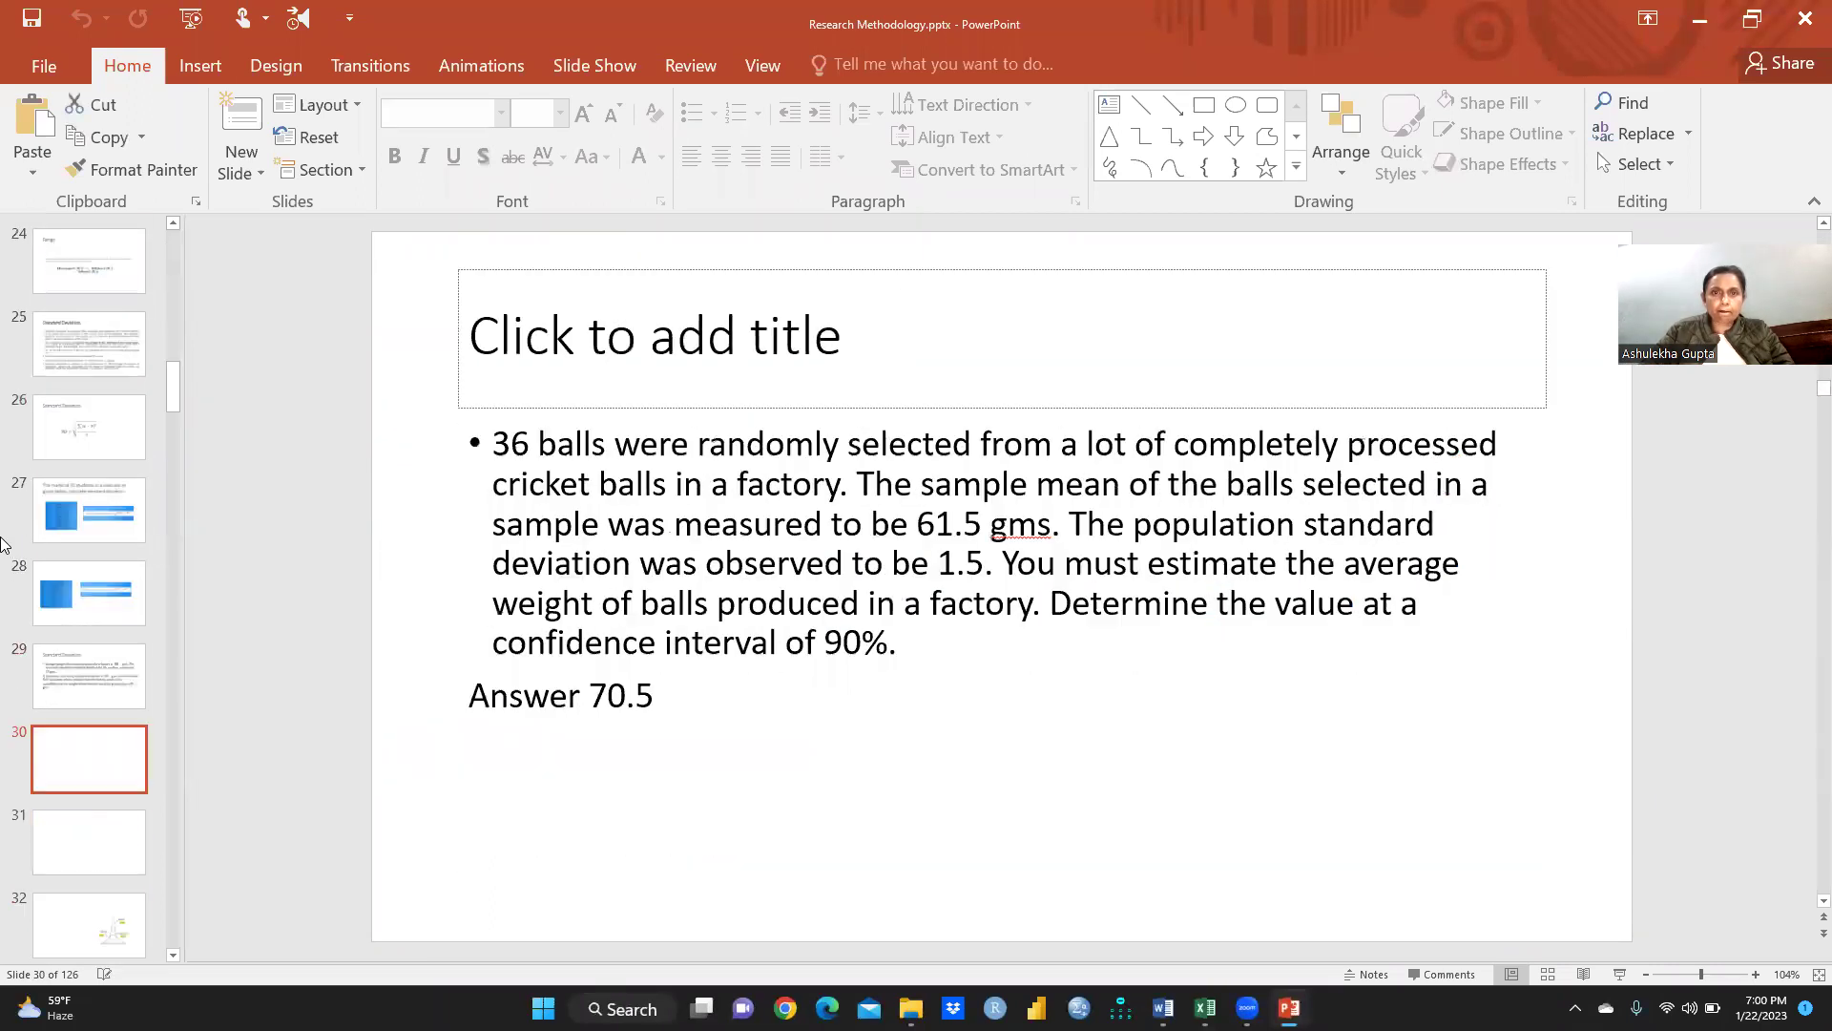
{"action": "key", "text": "Down"}
{"action": "key", "text": "Down"}
{"action": "key", "text": "Down"}
{"action": "key", "text": "Down"}
{"action": "key", "text": "Down"}
{"action": "key", "text": "Down"}
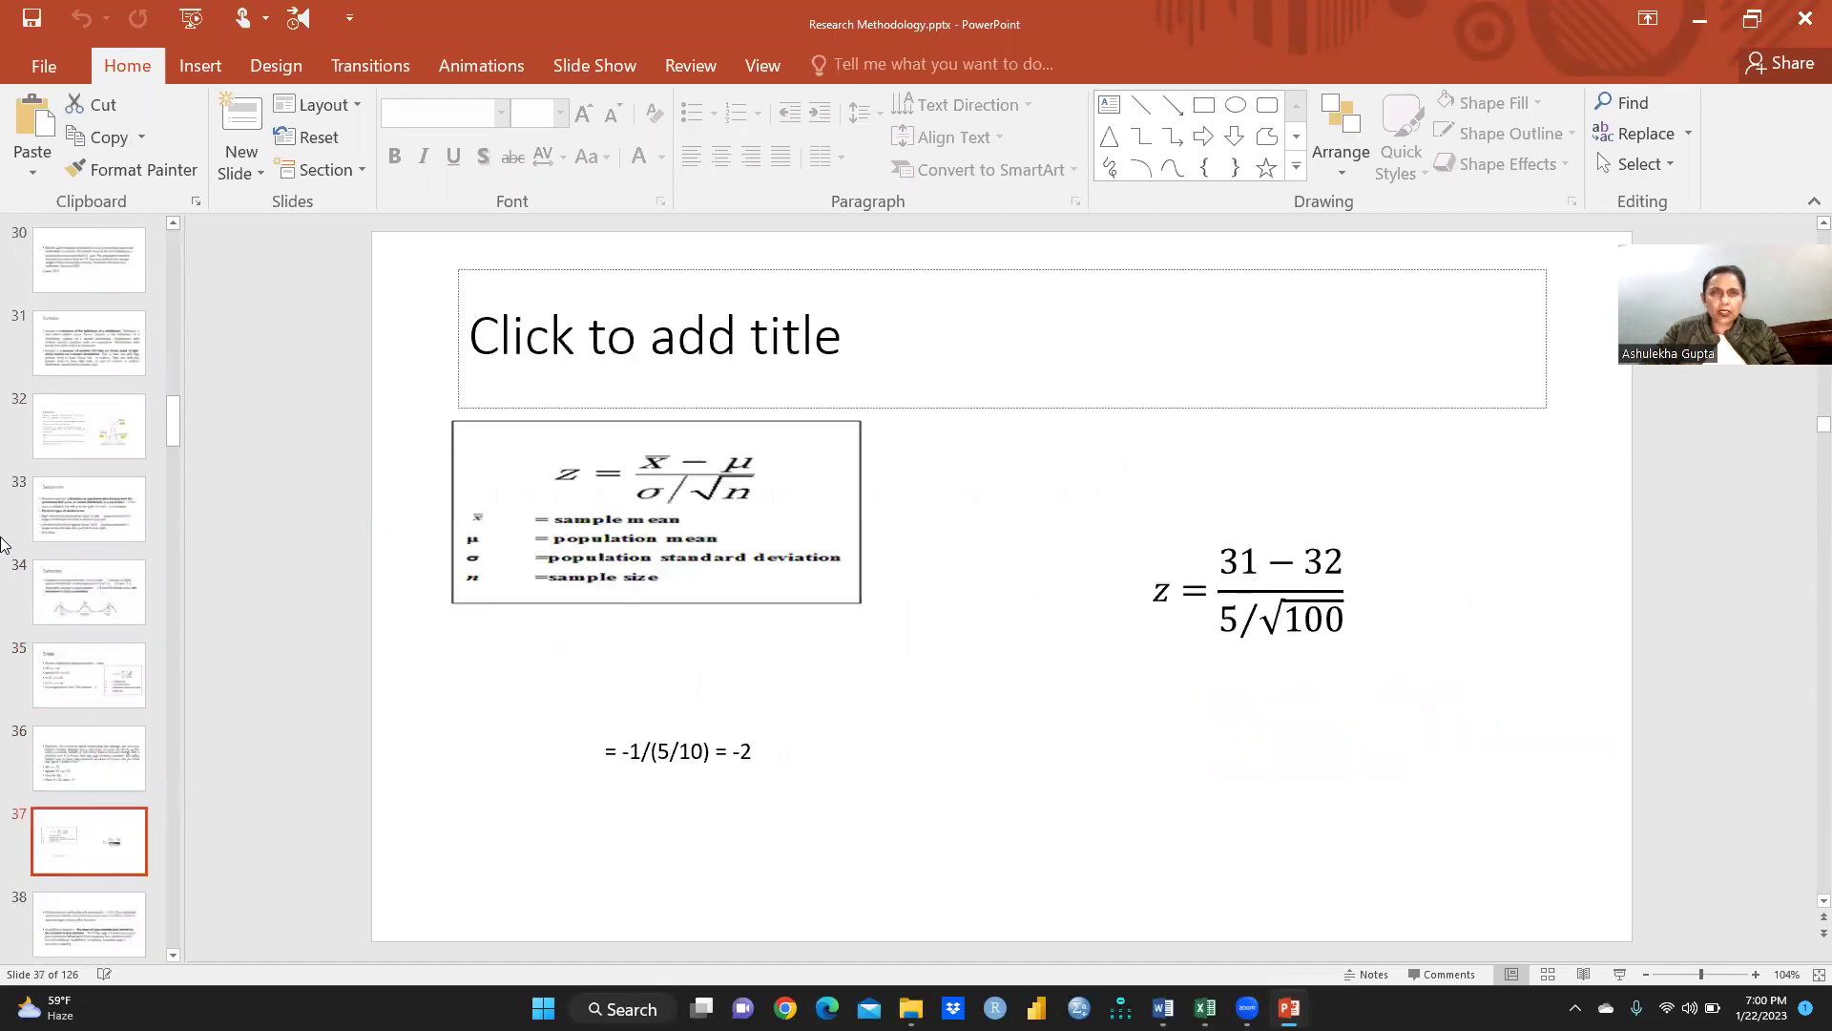
{"action": "key", "text": "Down"}
{"action": "key", "text": "Down"}
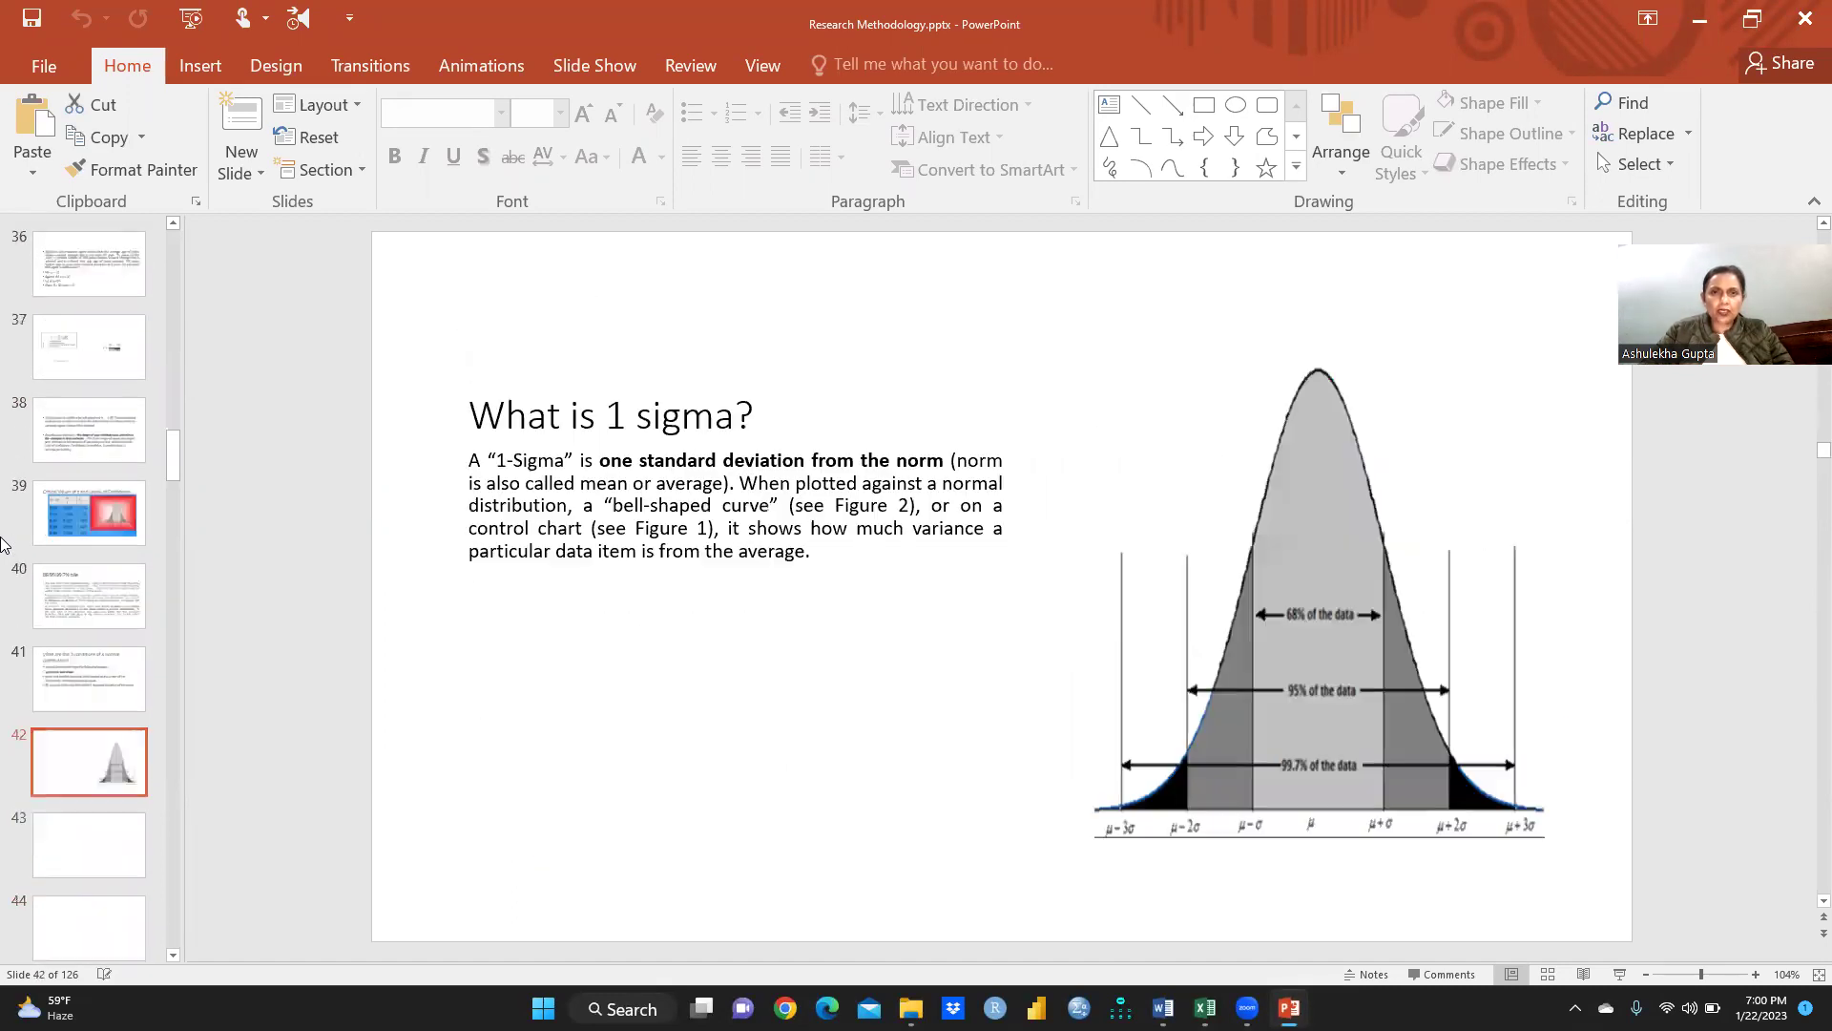
{"action": "key", "text": "Down"}
{"action": "key", "text": "Down"}
{"action": "key", "text": "Down"}
{"action": "key", "text": "Down"}
{"action": "key", "text": "Down"}
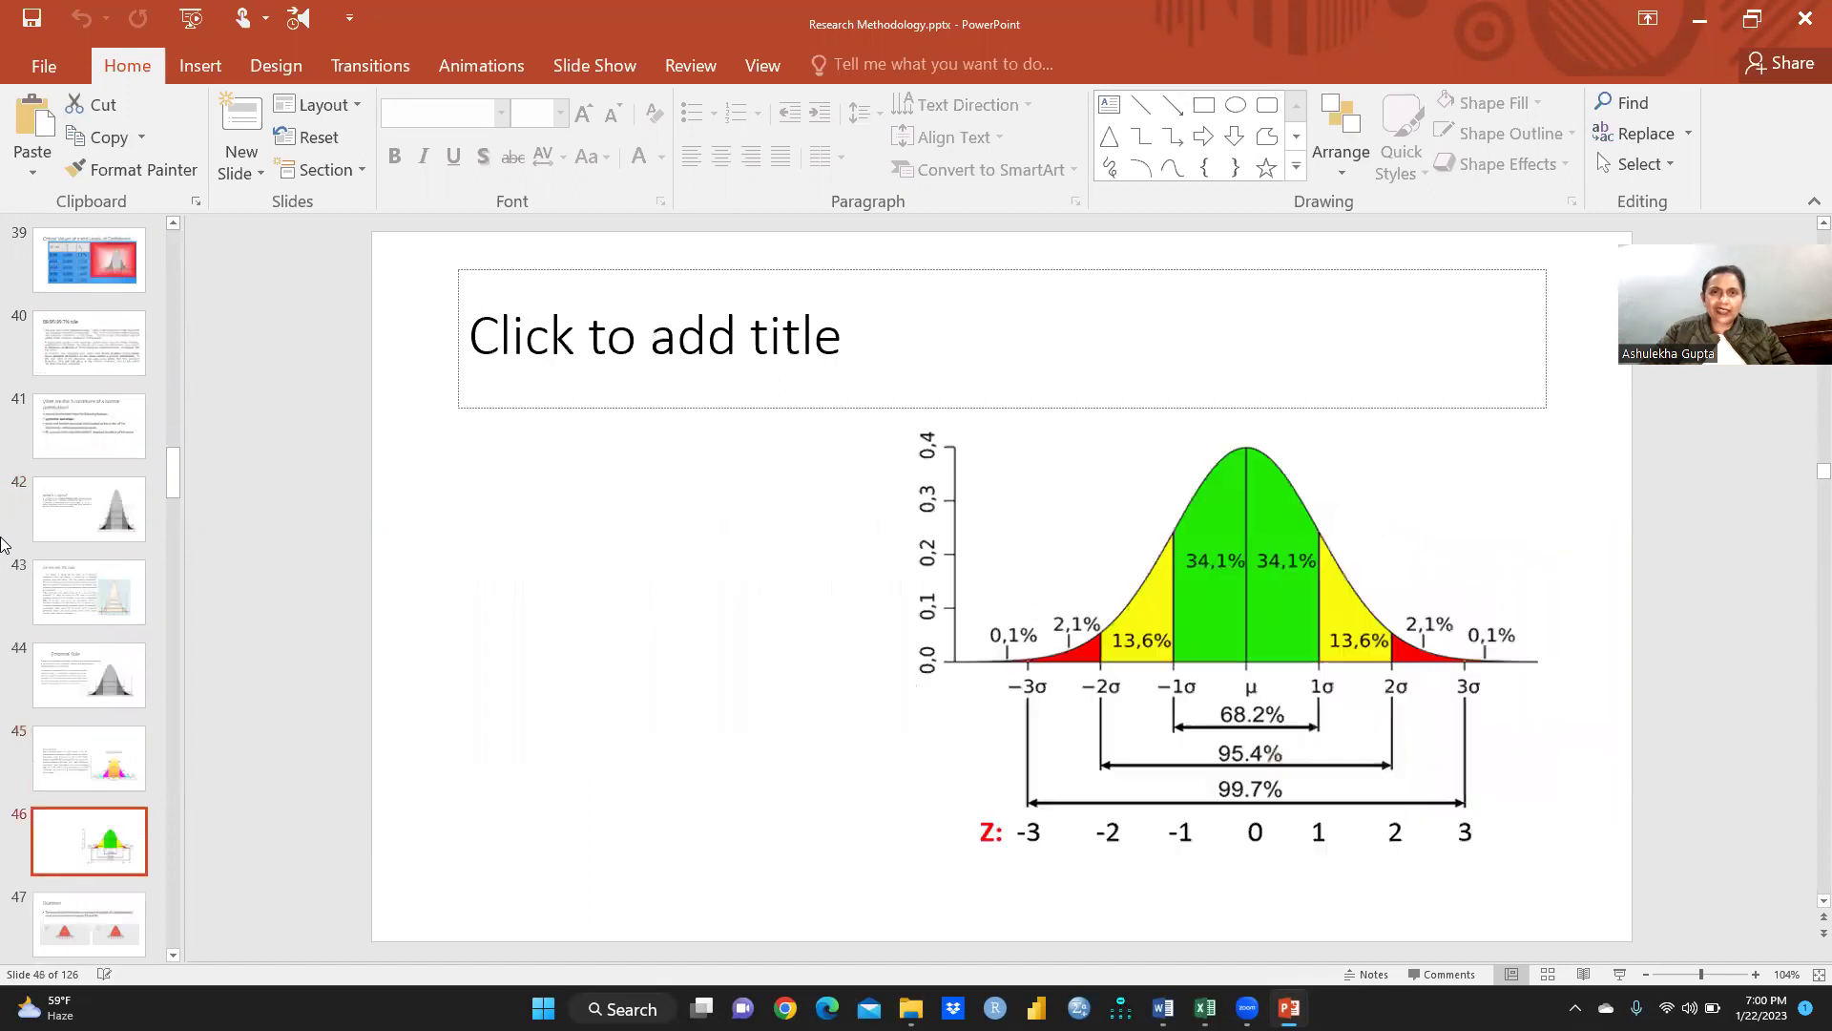
{"action": "key", "text": "Down"}
{"action": "key", "text": "Down"}
{"action": "key", "text": "Down"}
{"action": "key", "text": "Down"}
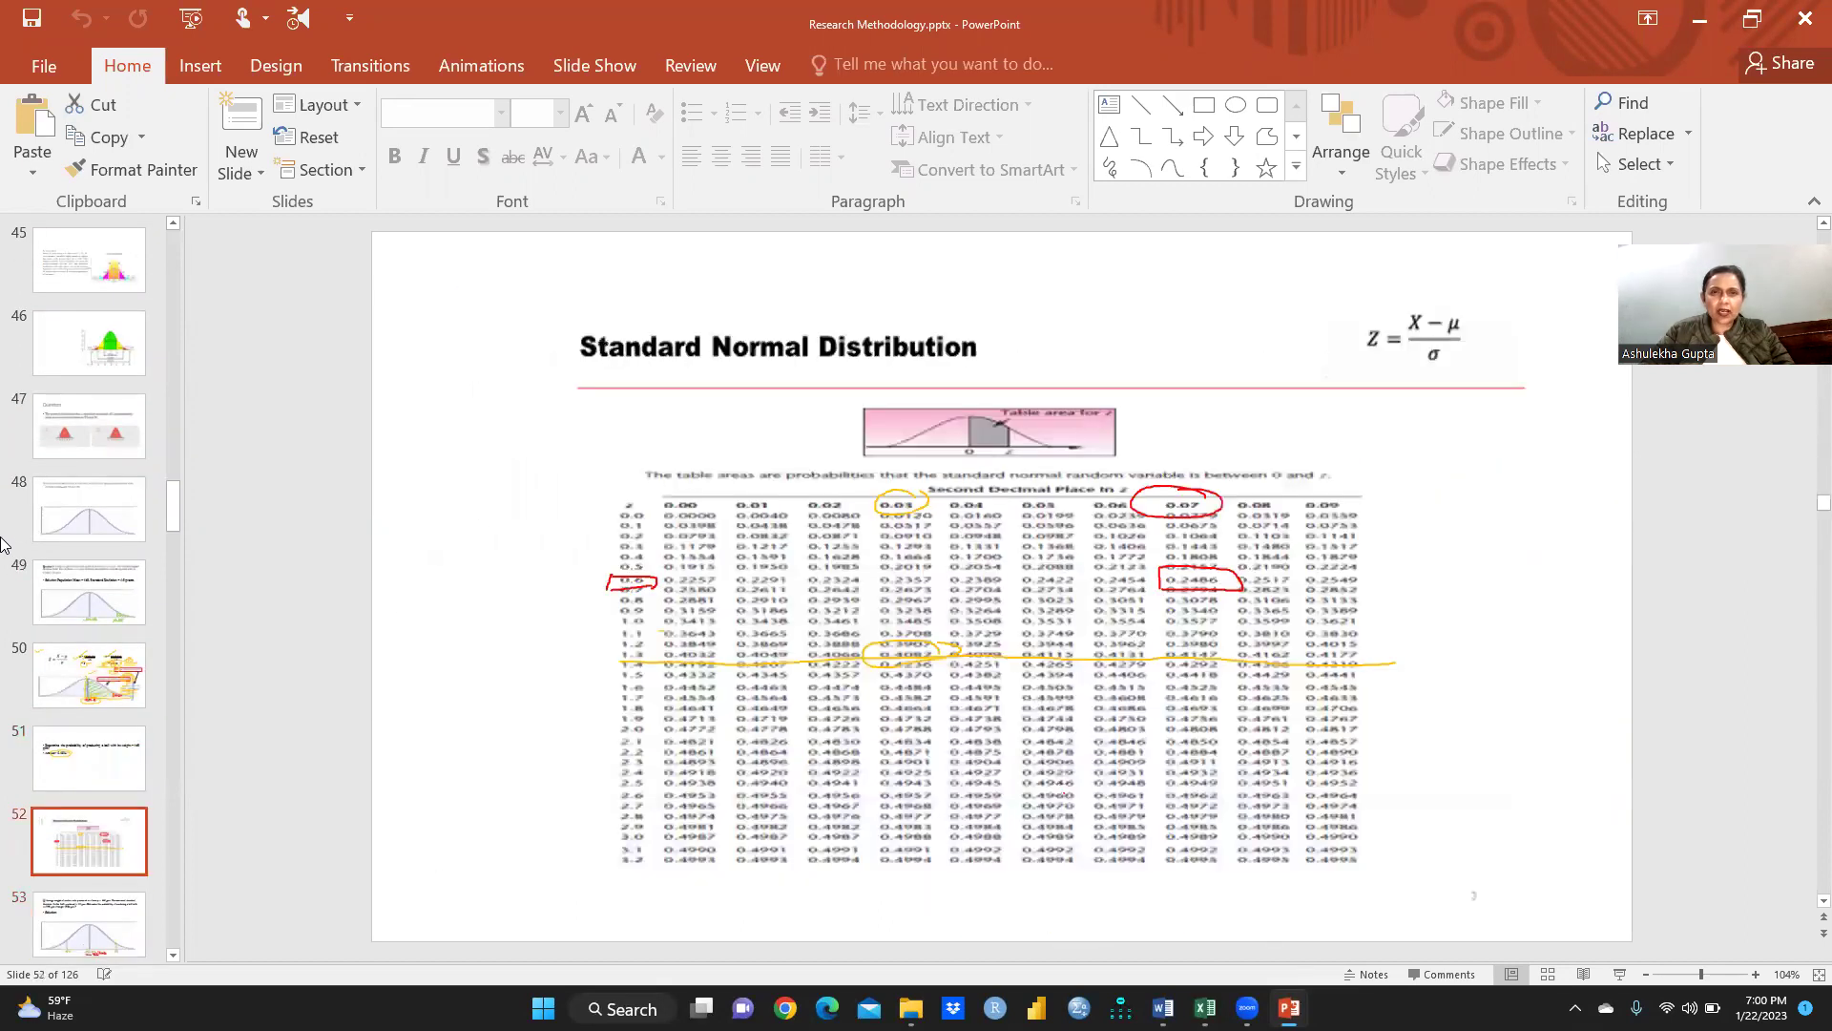
{"action": "key", "text": "Down"}
{"action": "key", "text": "Down"}
{"action": "key", "text": "Down"}
{"action": "key", "text": "Down"}
{"action": "key", "text": "Down"}
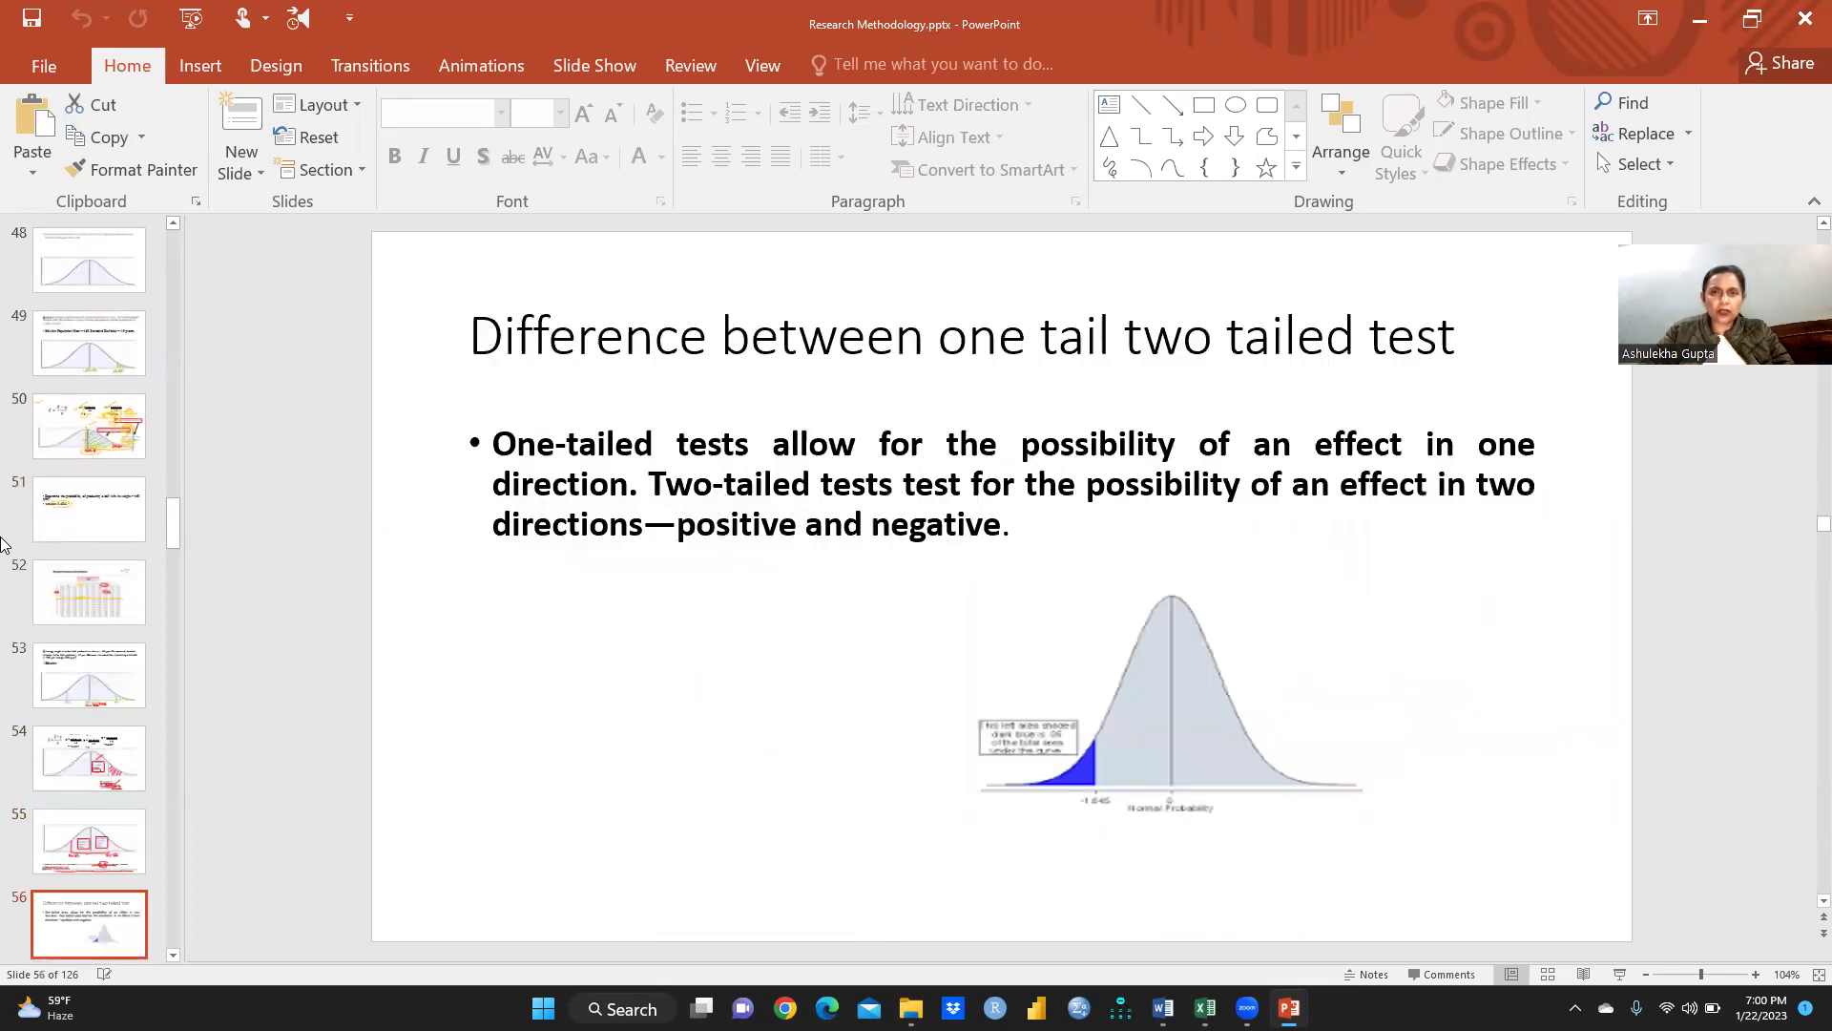
{"action": "key", "text": "Down"}
{"action": "key", "text": "Down"}
{"action": "key", "text": "Down"}
{"action": "key", "text": "Down"}
{"action": "key", "text": "Down"}
{"action": "key", "text": "Down"}
{"action": "key", "text": "Down"}
{"action": "key", "text": "Down"}
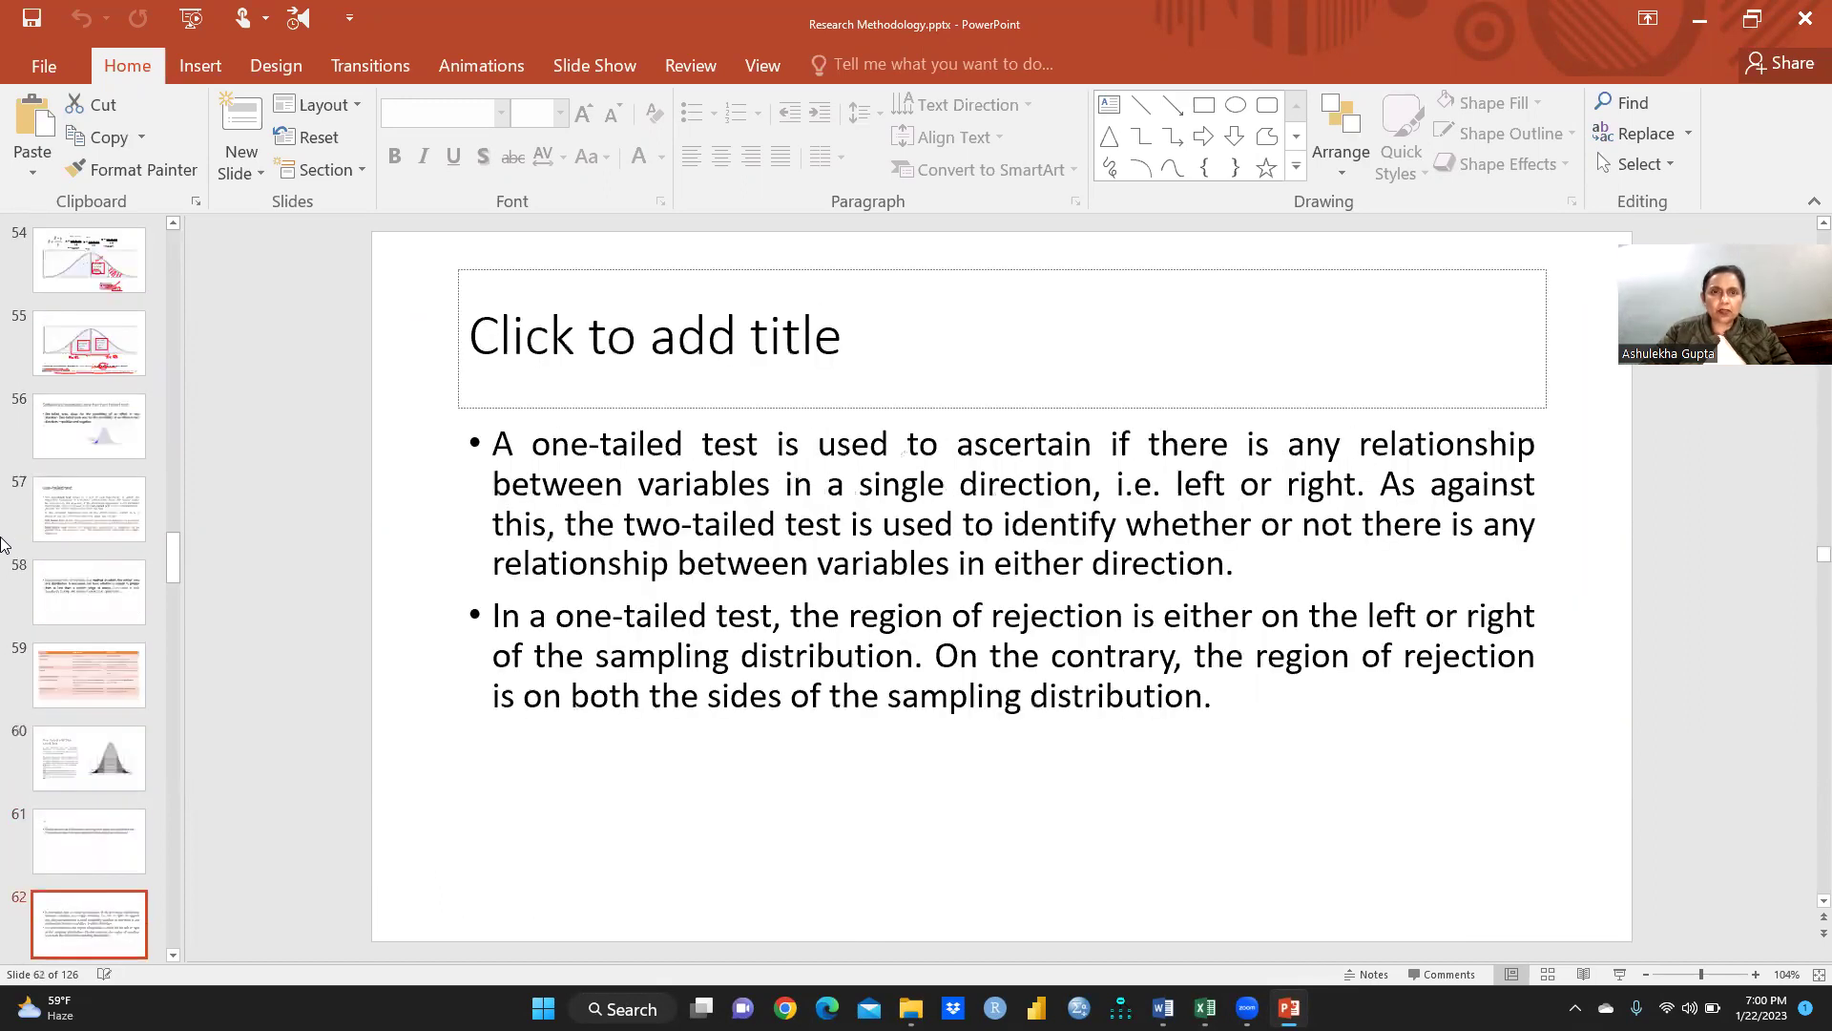
{"action": "key", "text": "Down"}
{"action": "key", "text": "Down"}
{"action": "key", "text": "Down"}
{"action": "key", "text": "Down"}
{"action": "key", "text": "Down"}
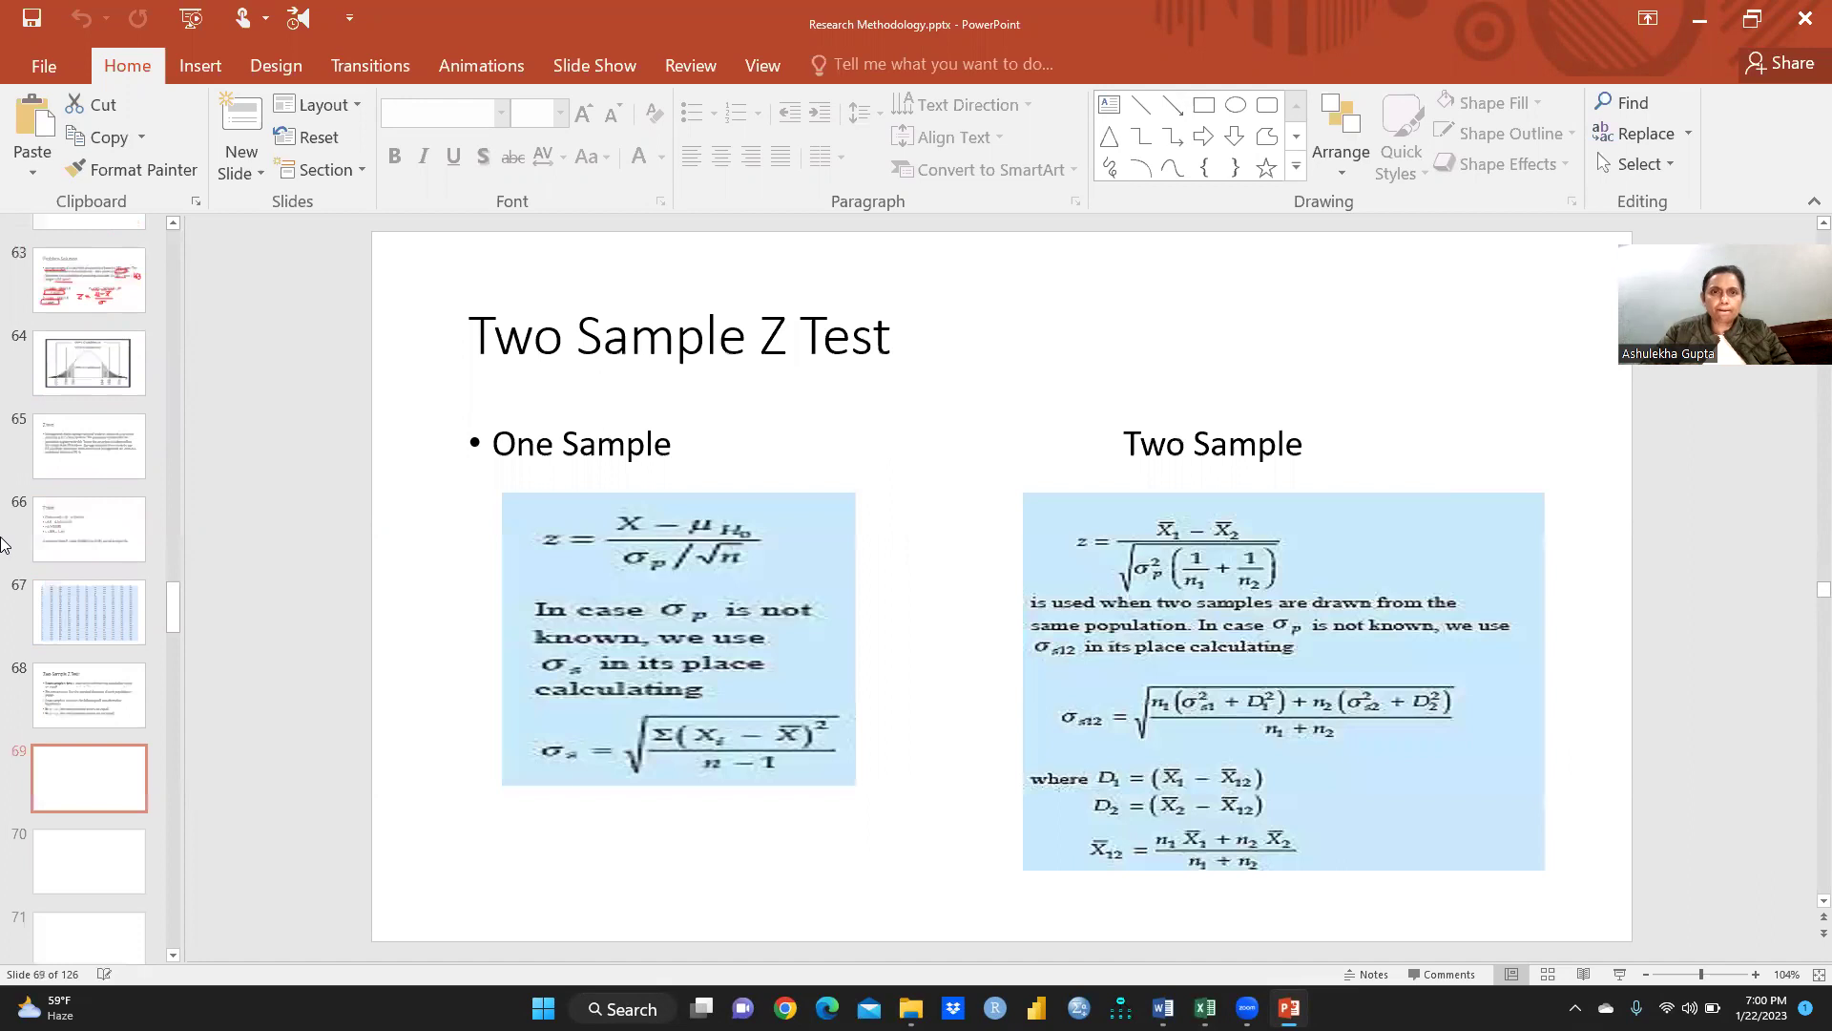
{"action": "key", "text": "Down"}
{"action": "key", "text": "Down"}
{"action": "key", "text": "Down"}
{"action": "key", "text": "Down"}
{"action": "key", "text": "Down"}
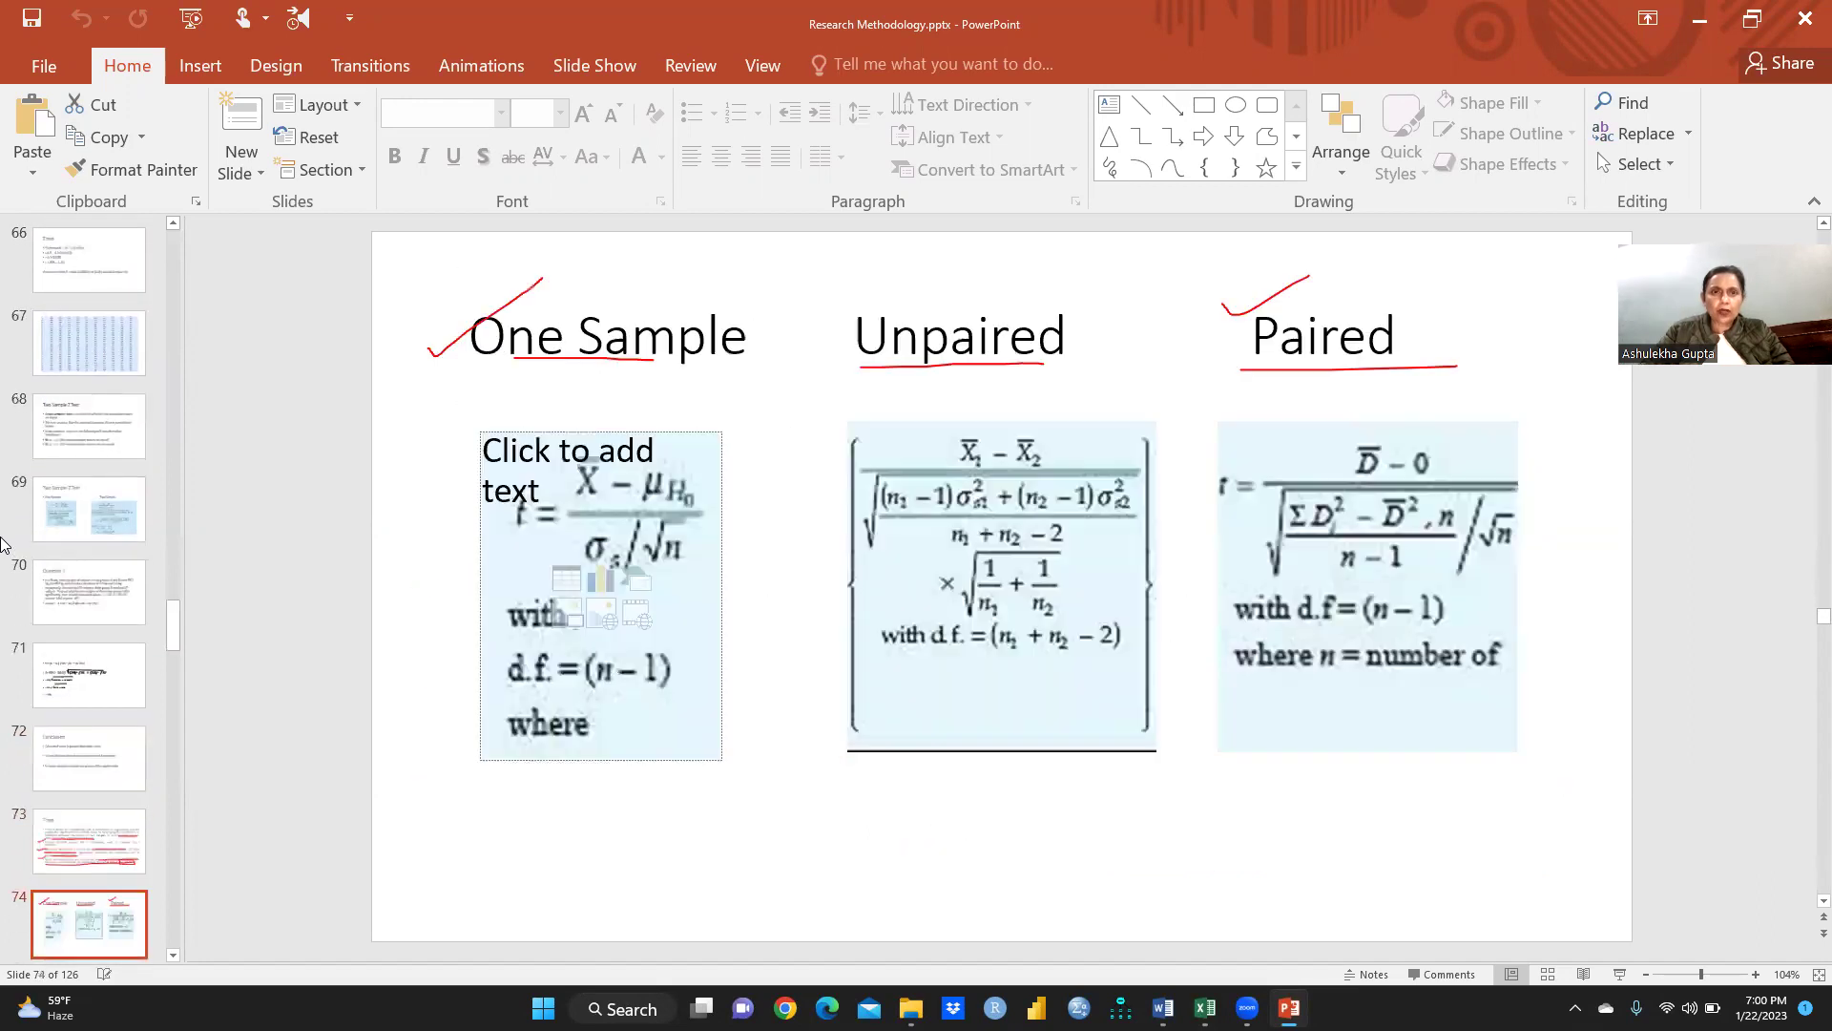
{"action": "key", "text": "Down"}
{"action": "key", "text": "Down"}
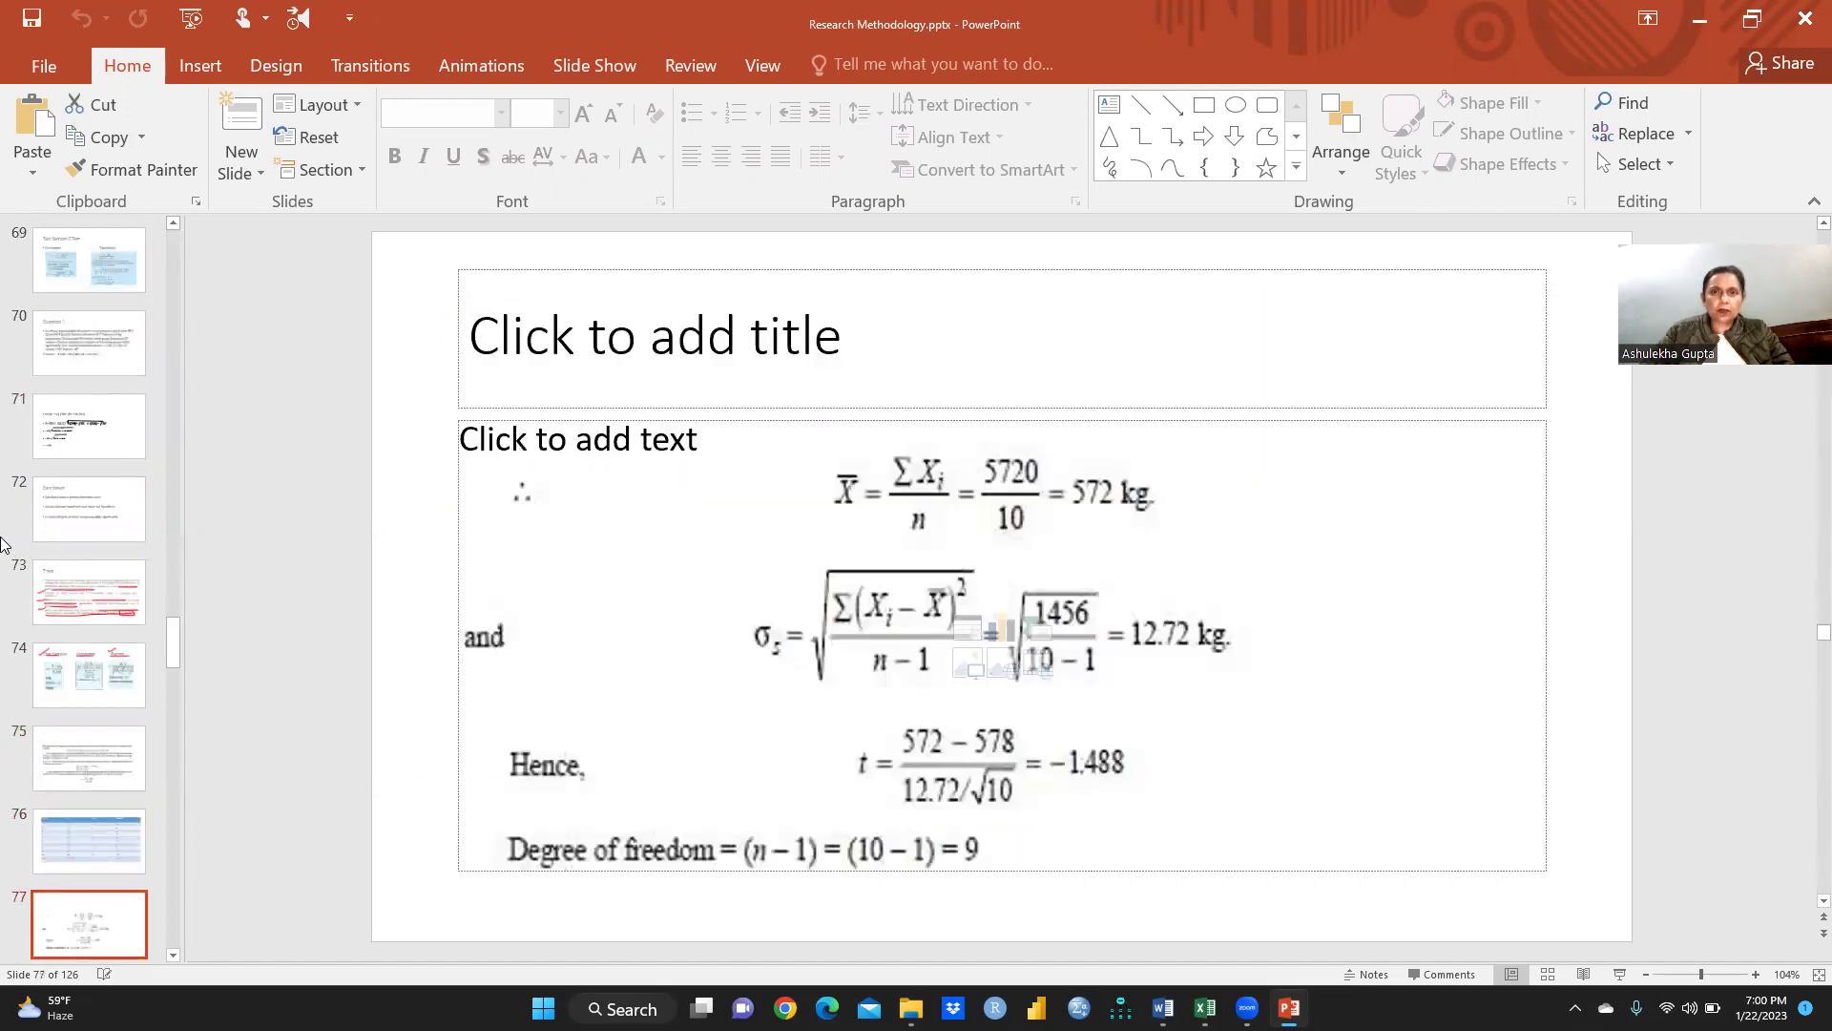
{"action": "key", "text": "Down"}
{"action": "key", "text": "Down"}
{"action": "key", "text": "Down"}
{"action": "key", "text": "Down"}
{"action": "key", "text": "Down"}
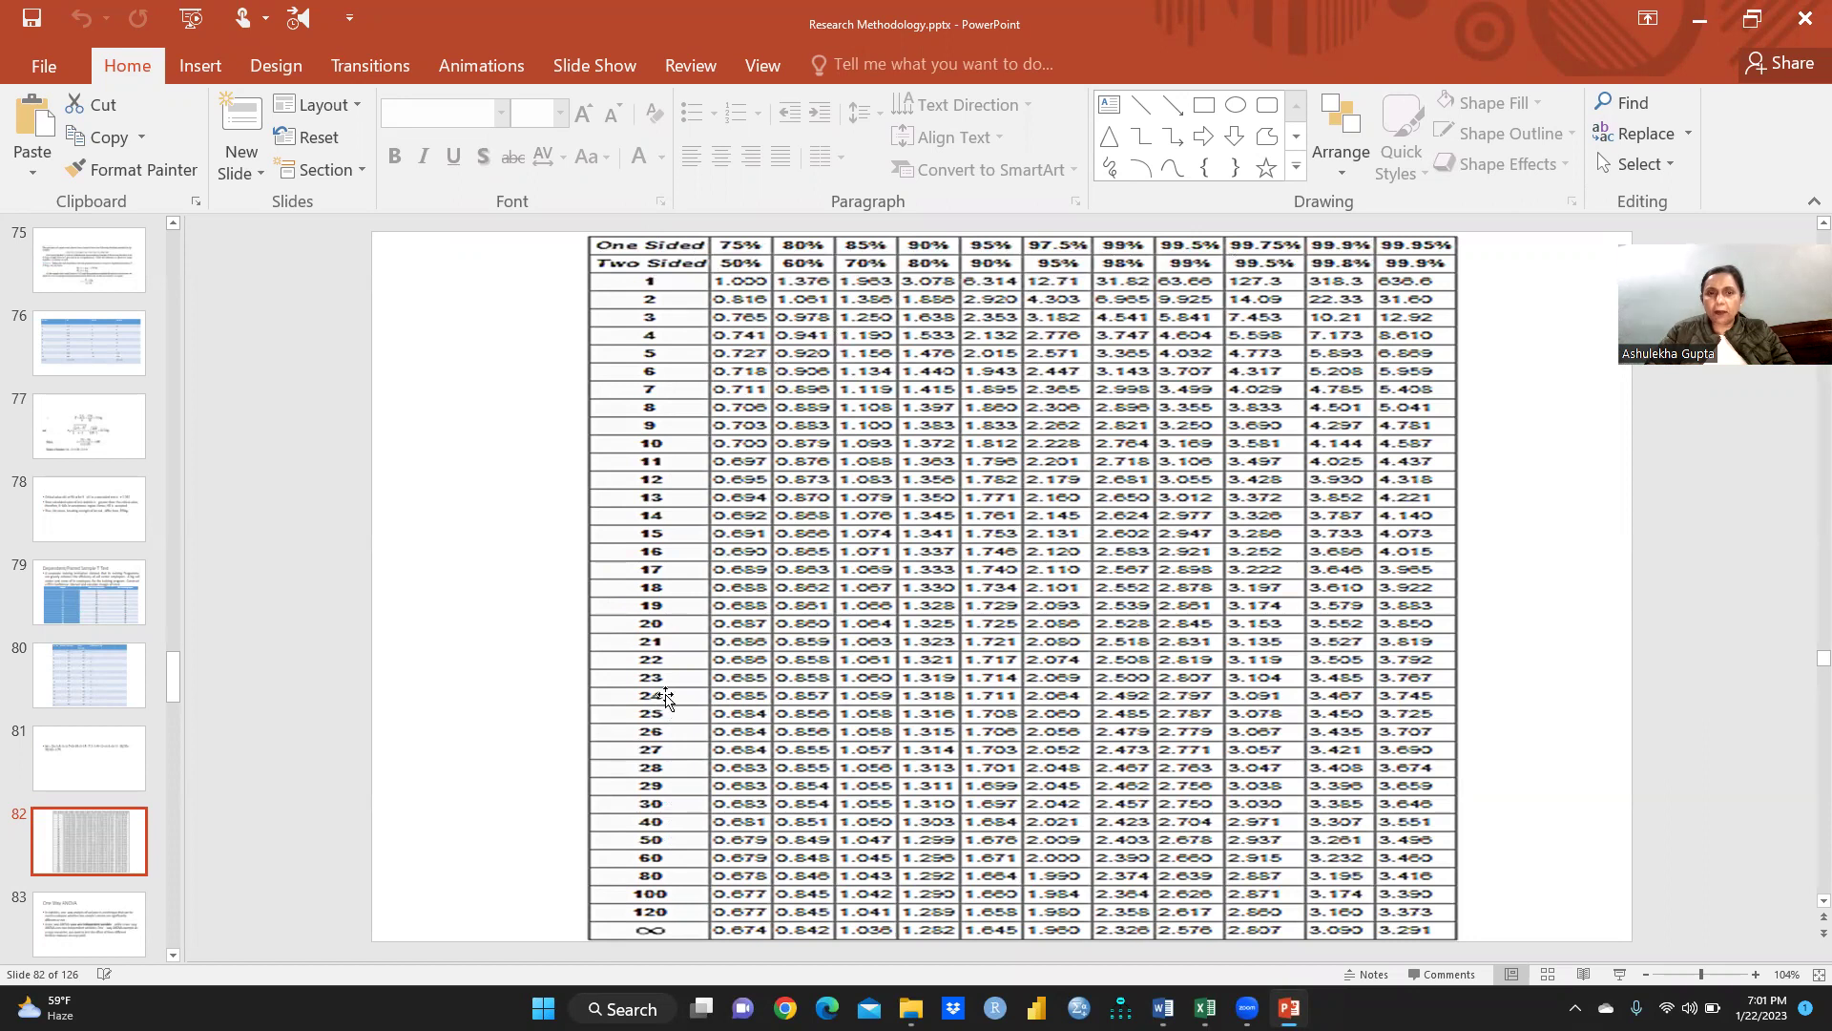
{"action": "left_click", "coordinate": [660, 626]}
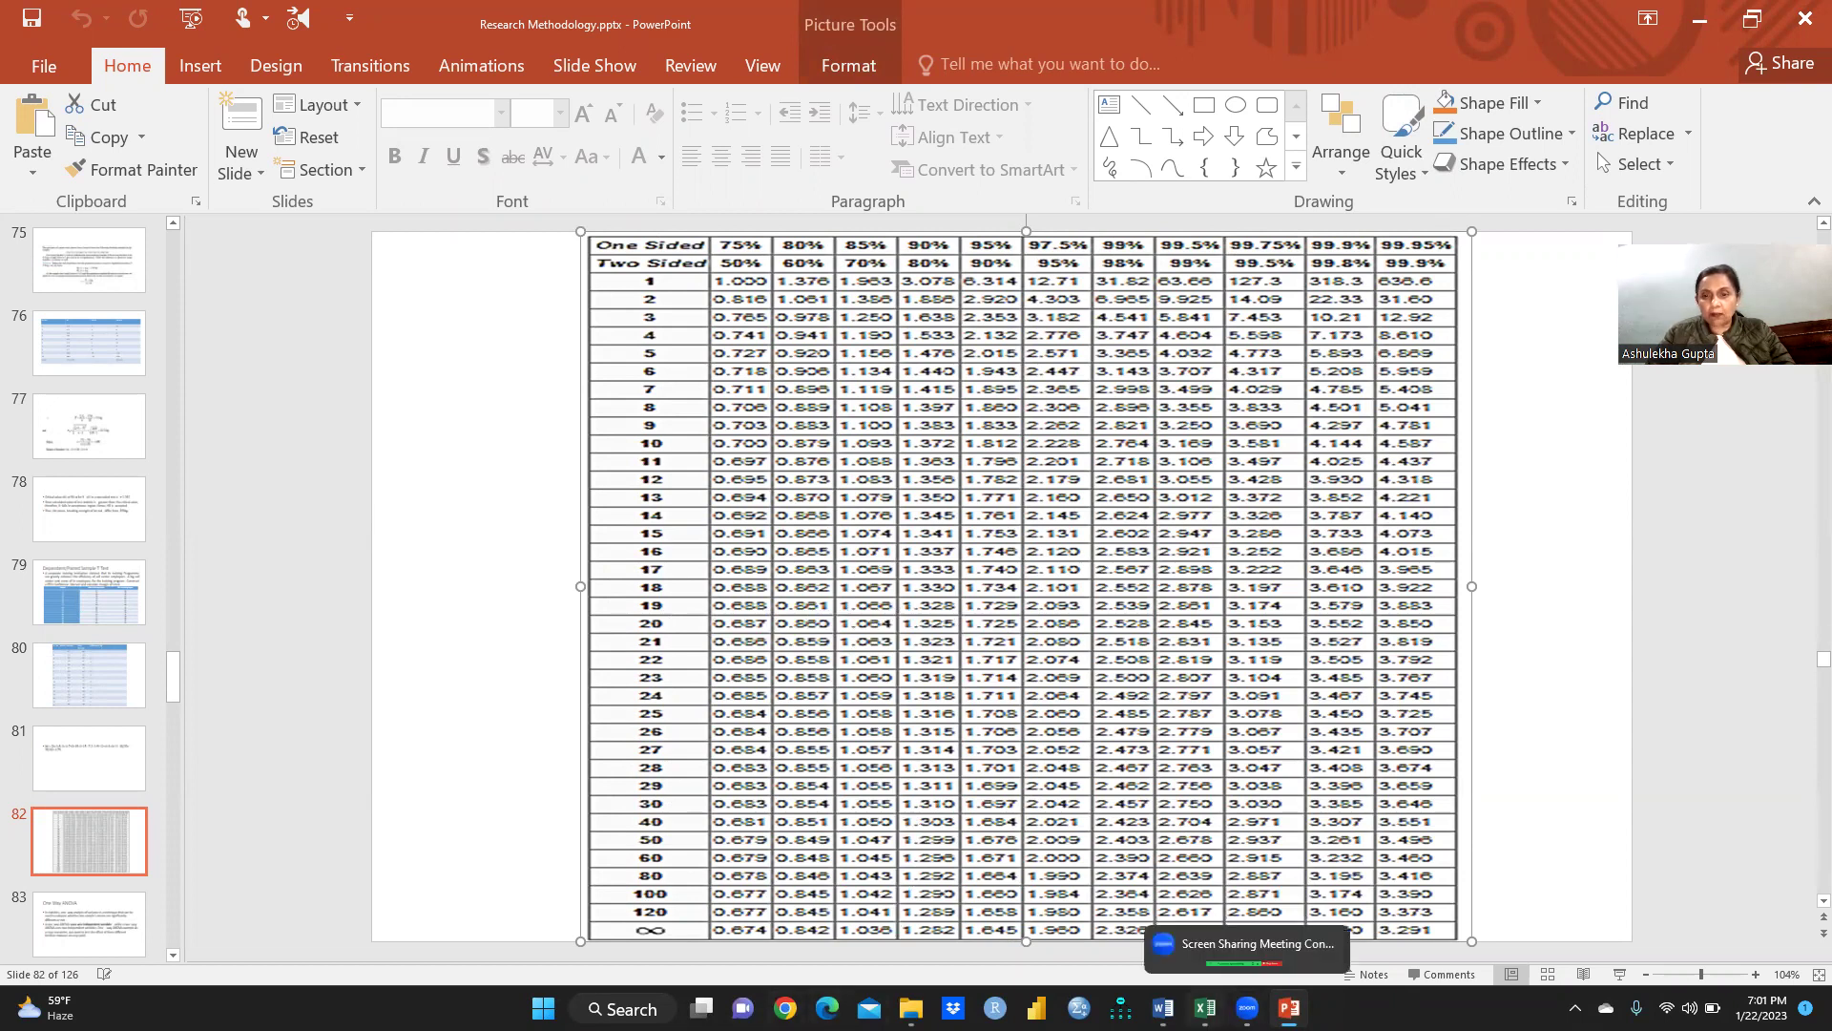
Step: Switch to the Paired T test workbook in Excel and enter the confidence interval (-6.82, -0.08) in M34
{"action": "left_click", "coordinate": [1204, 1008]}
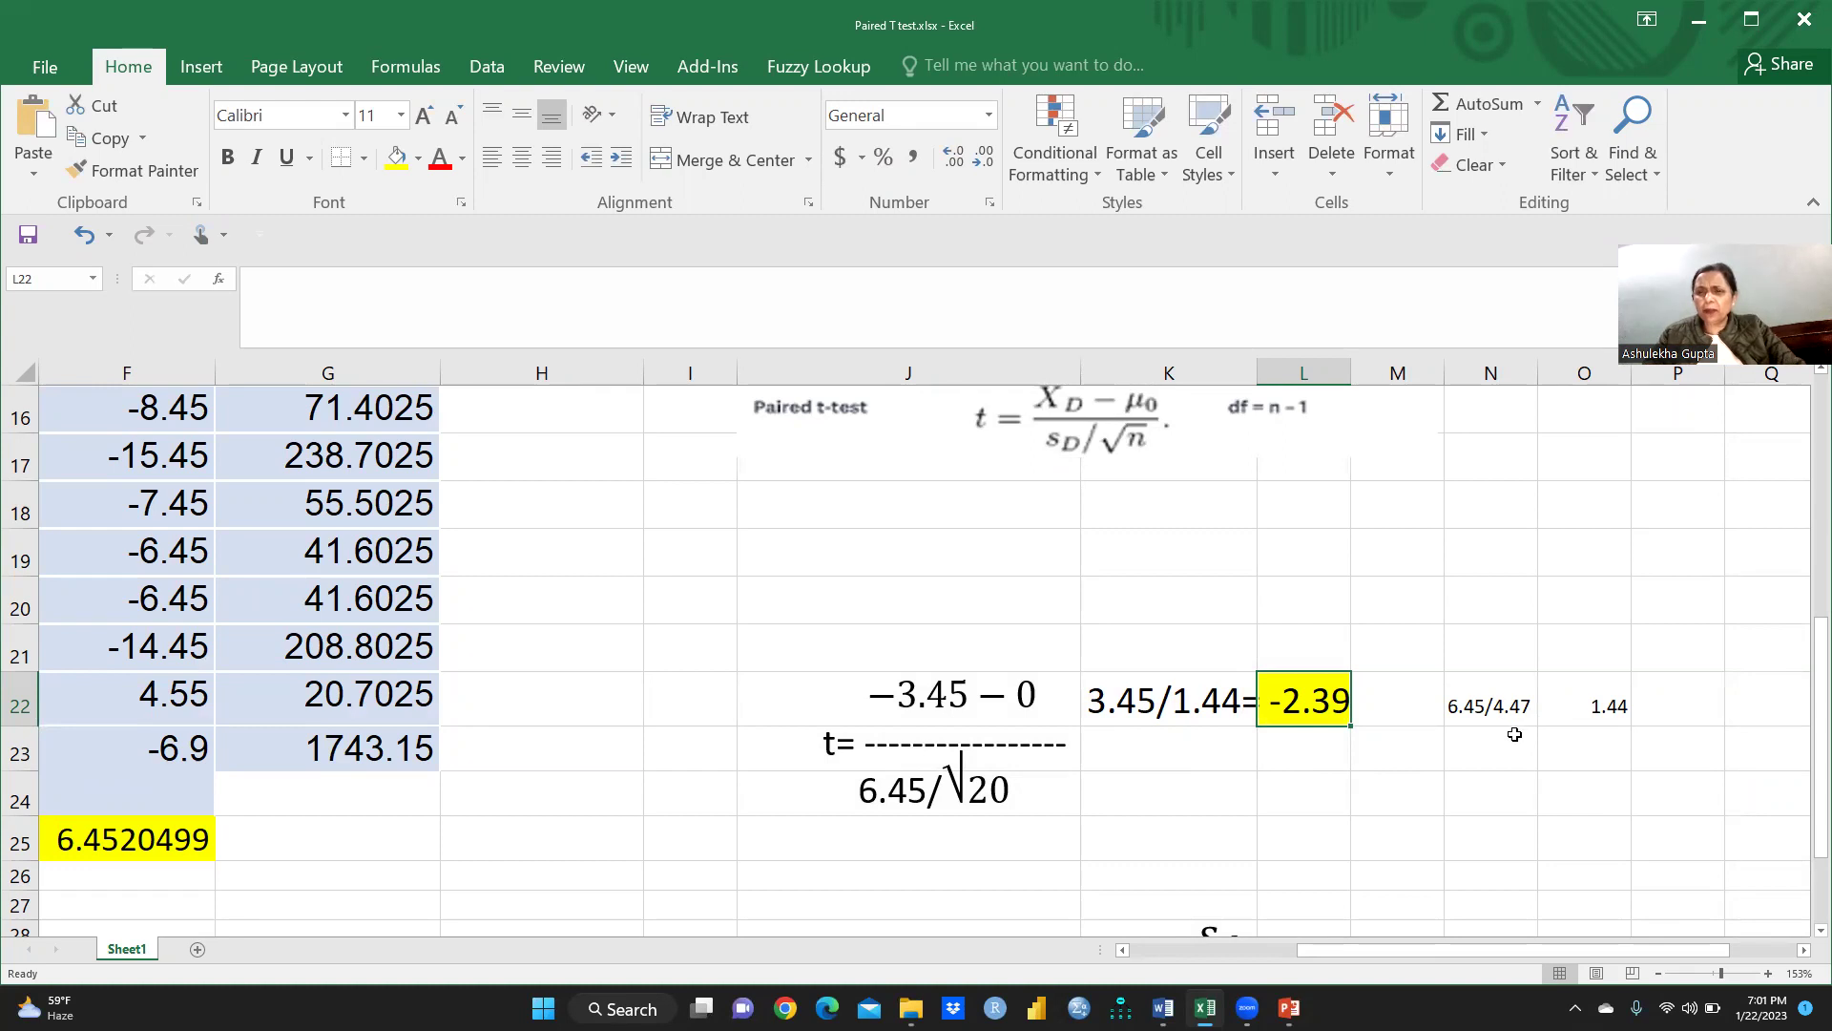
{"action": "scroll", "coordinate": [1517, 732], "scroll_direction": "down", "scroll_amount": 2}
{"action": "left_click_drag", "start_coordinate": [1338, 952], "coordinate": [1399, 952]}
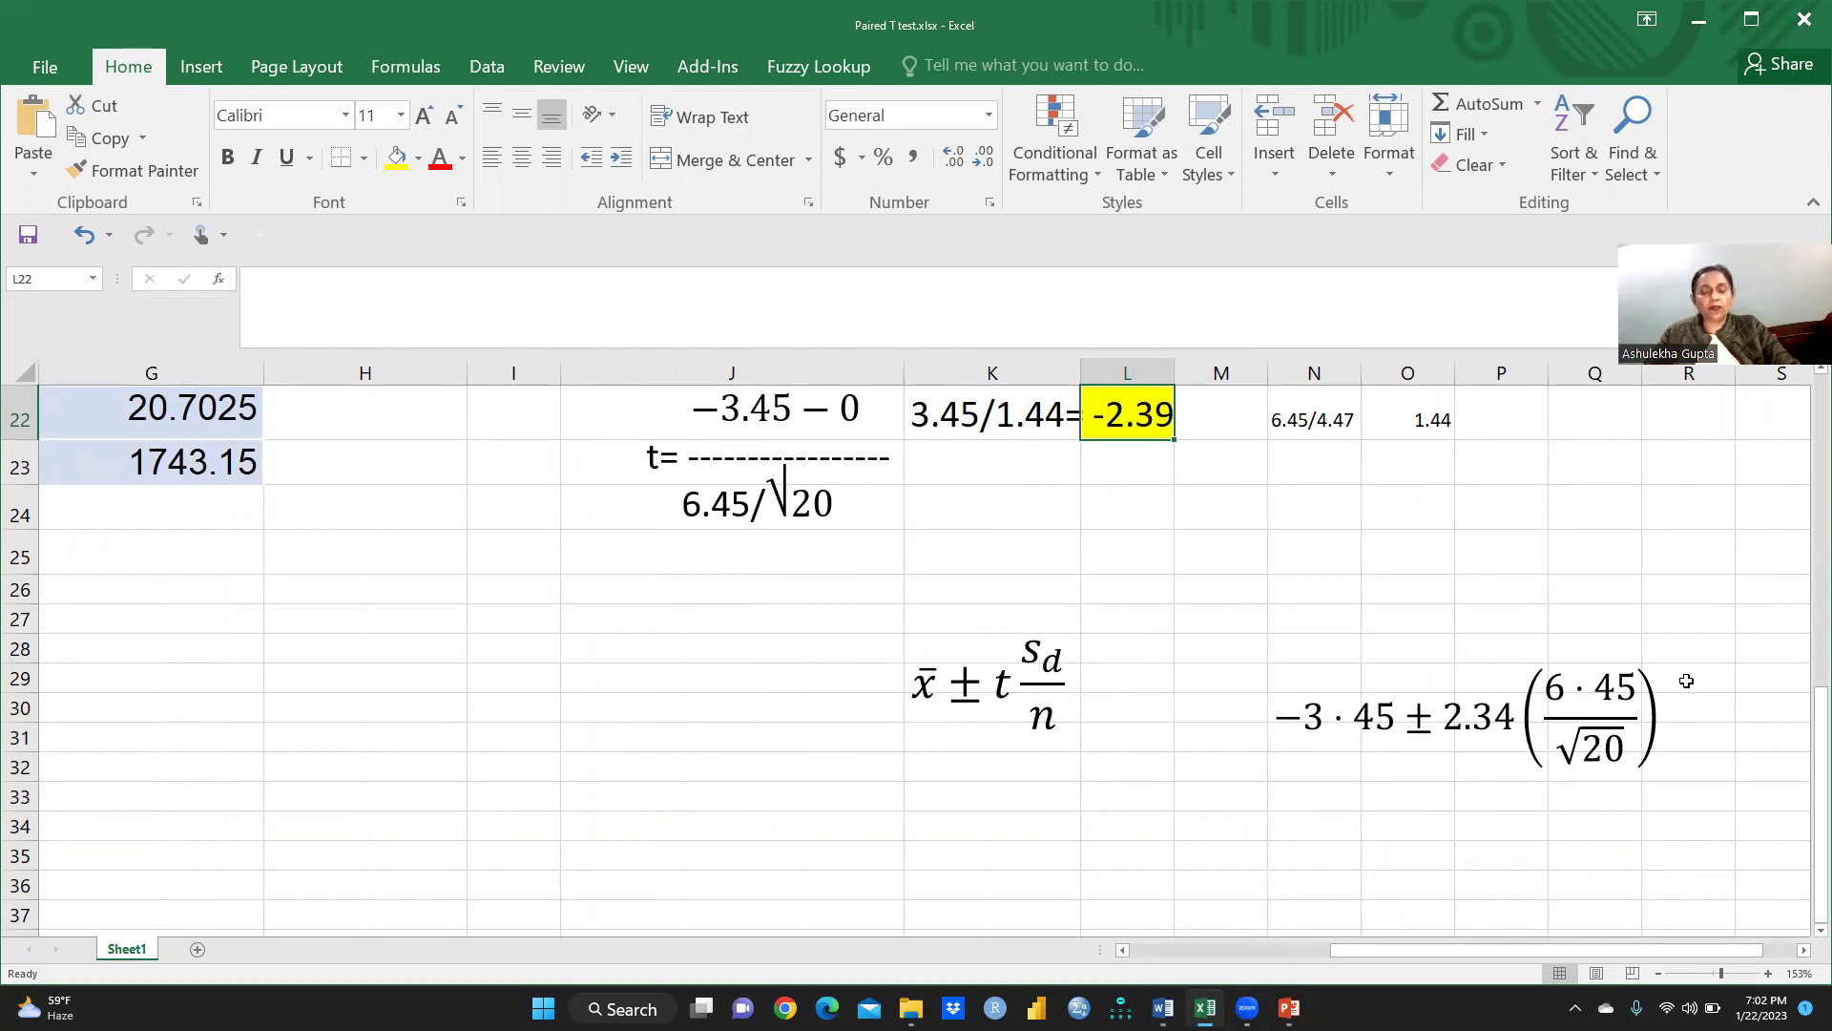
{"action": "left_click", "coordinate": [1258, 829]}
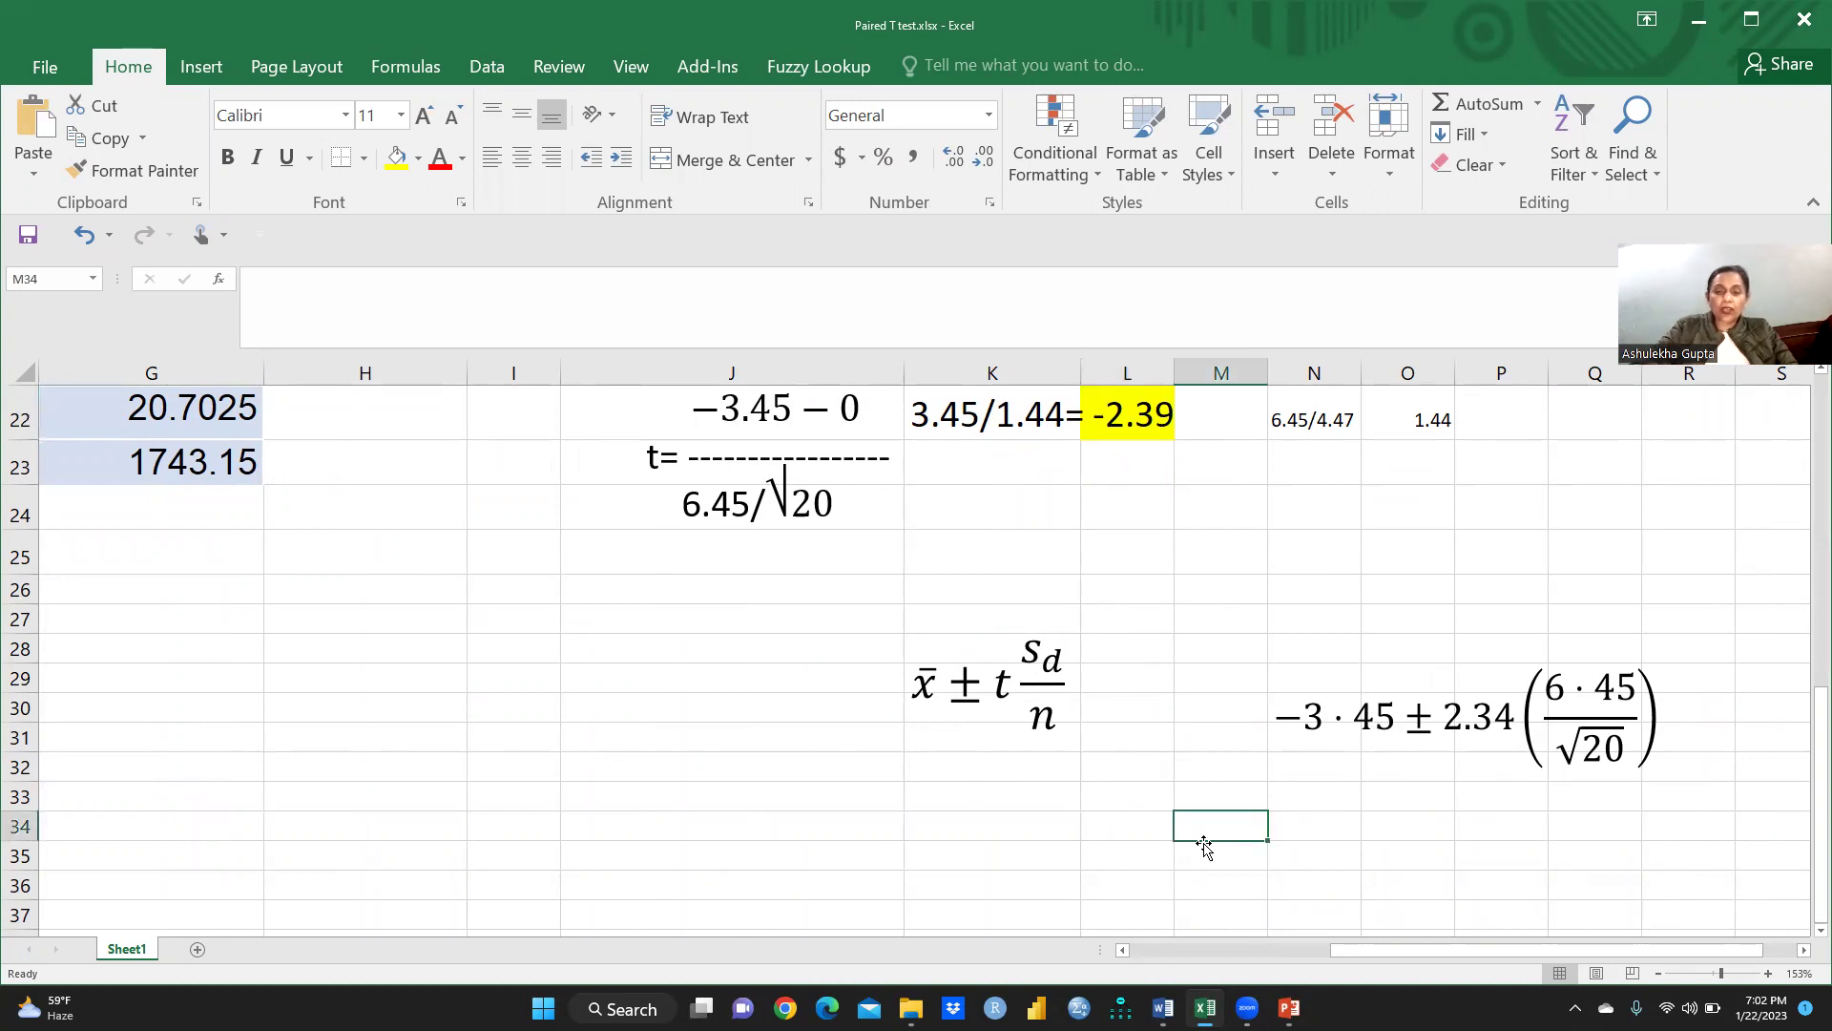
{"action": "type", "text": "(-6"}
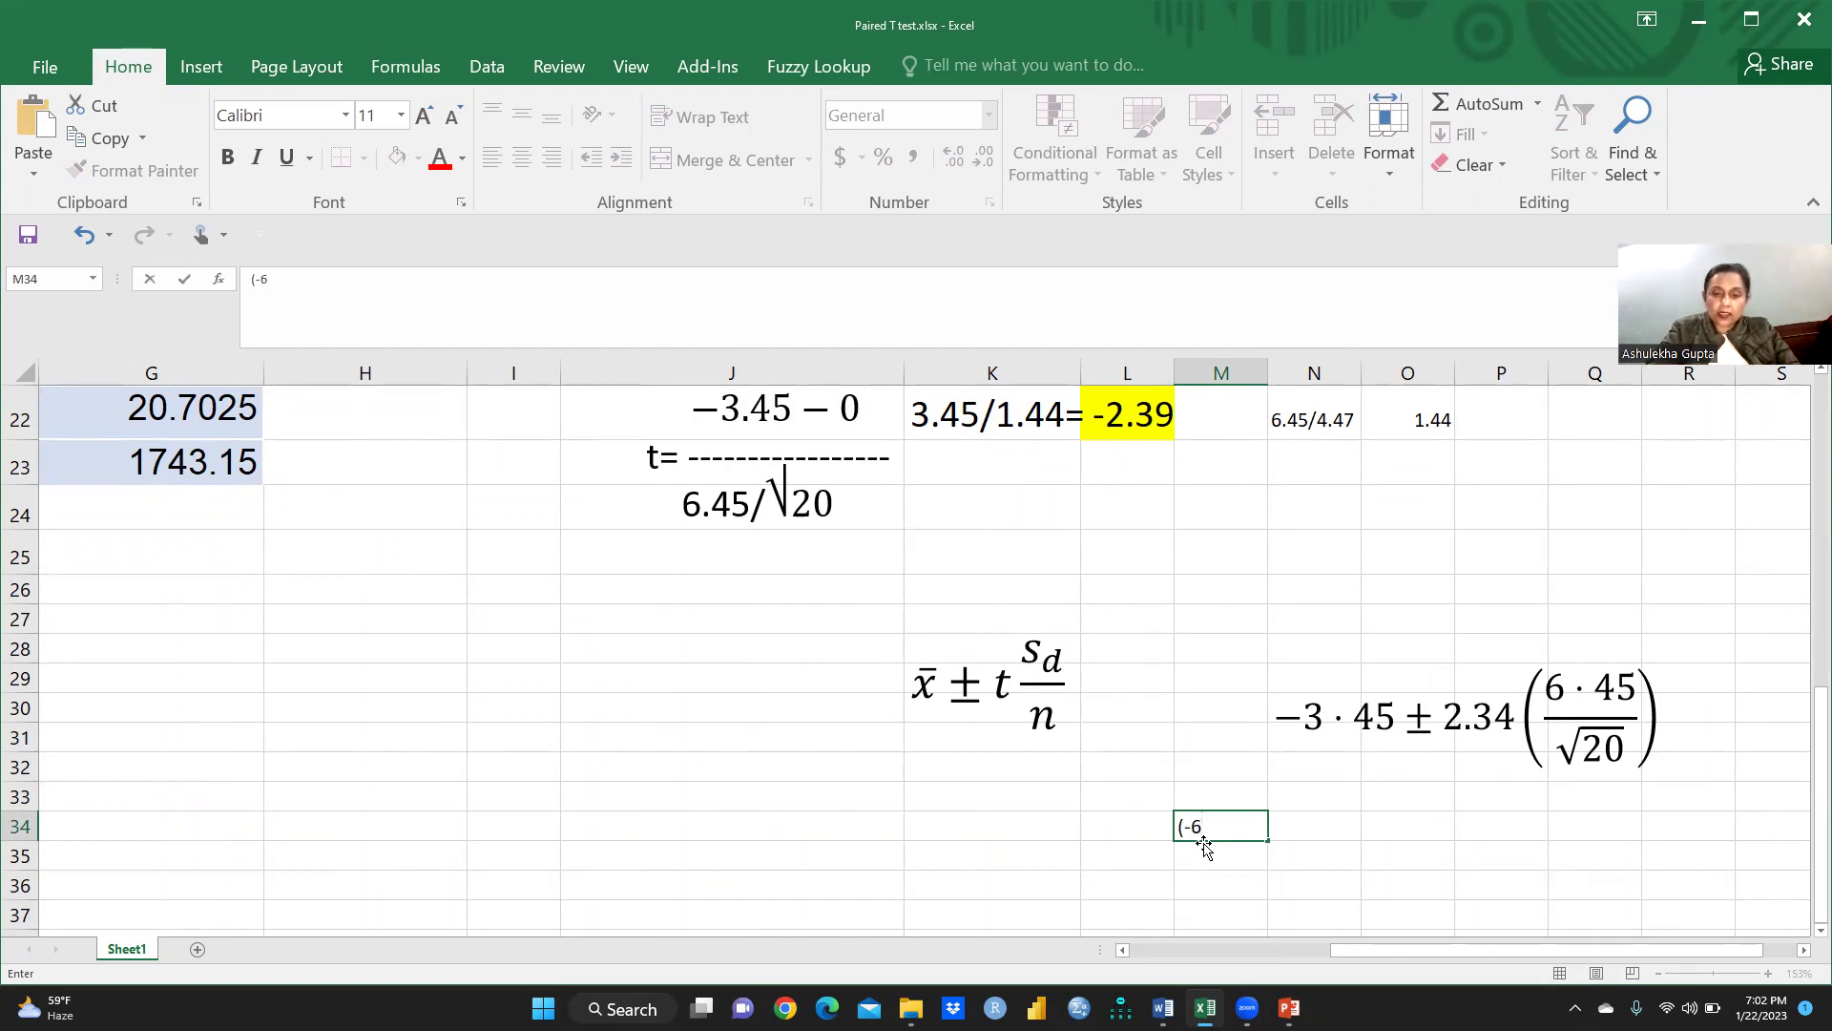
{"action": "type", "text": ".82, -"}
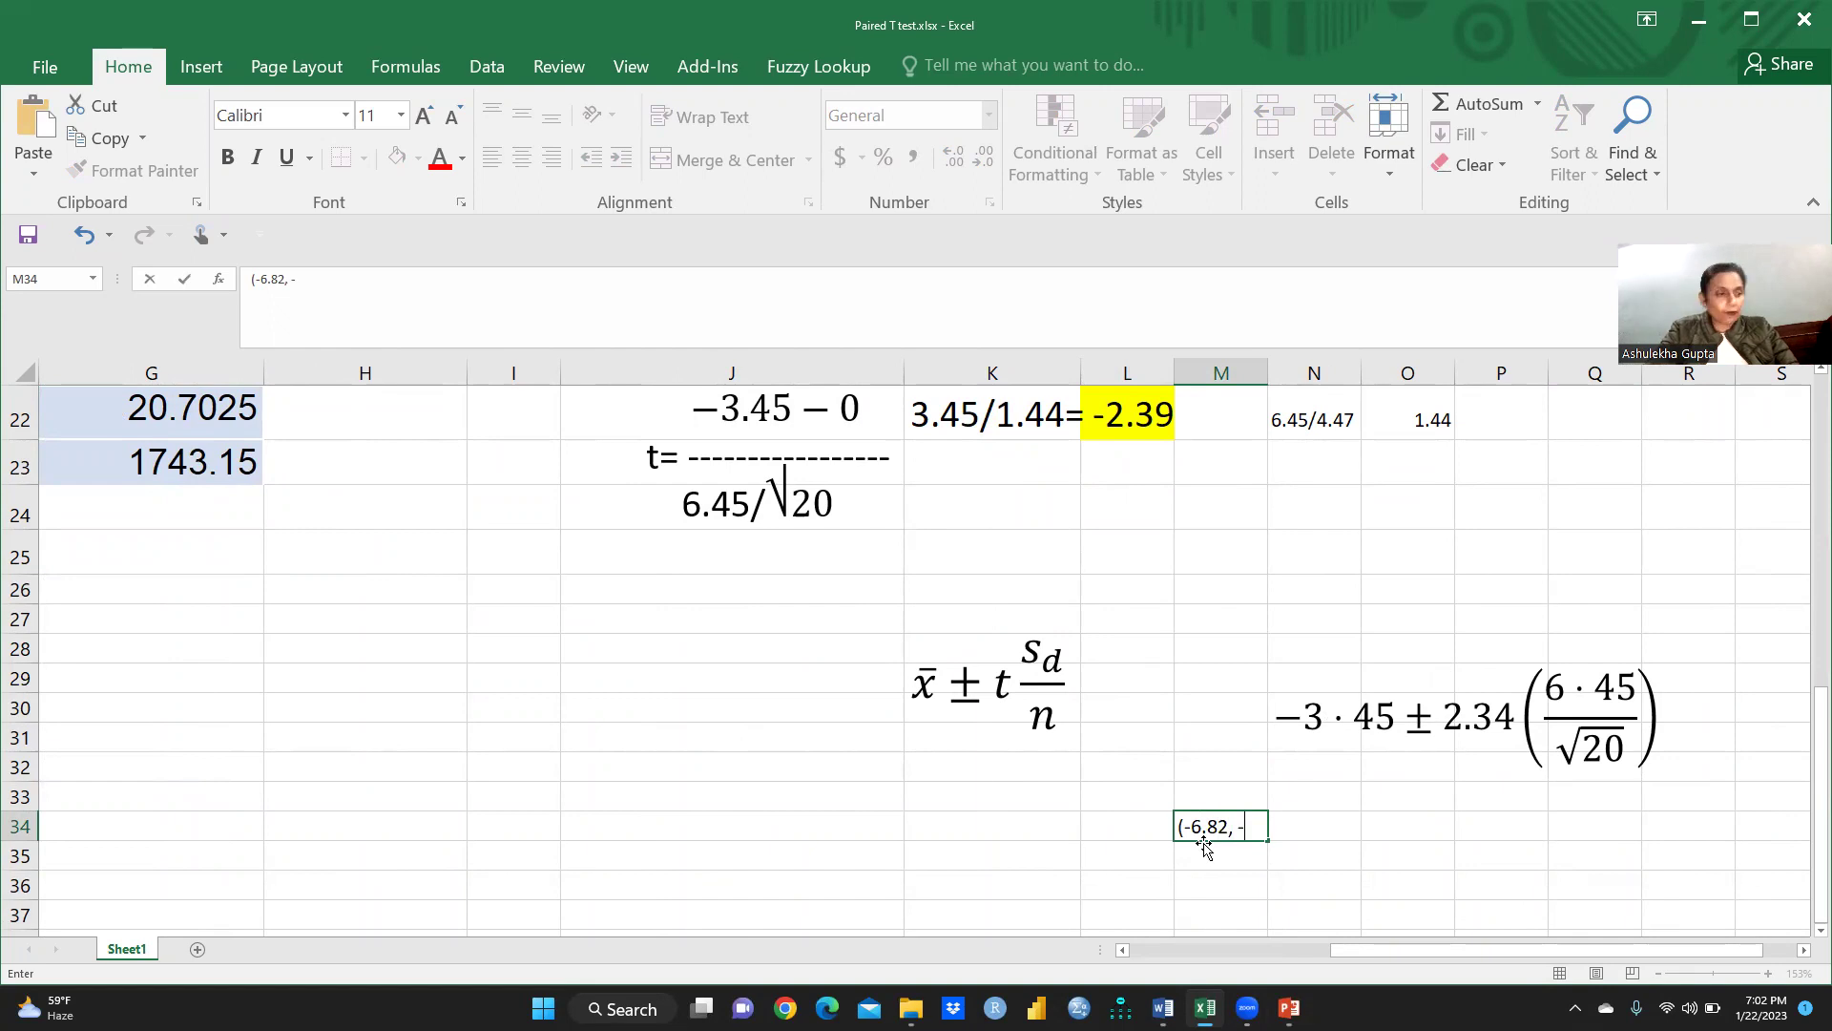
{"action": "type", "text": "0.08)"}
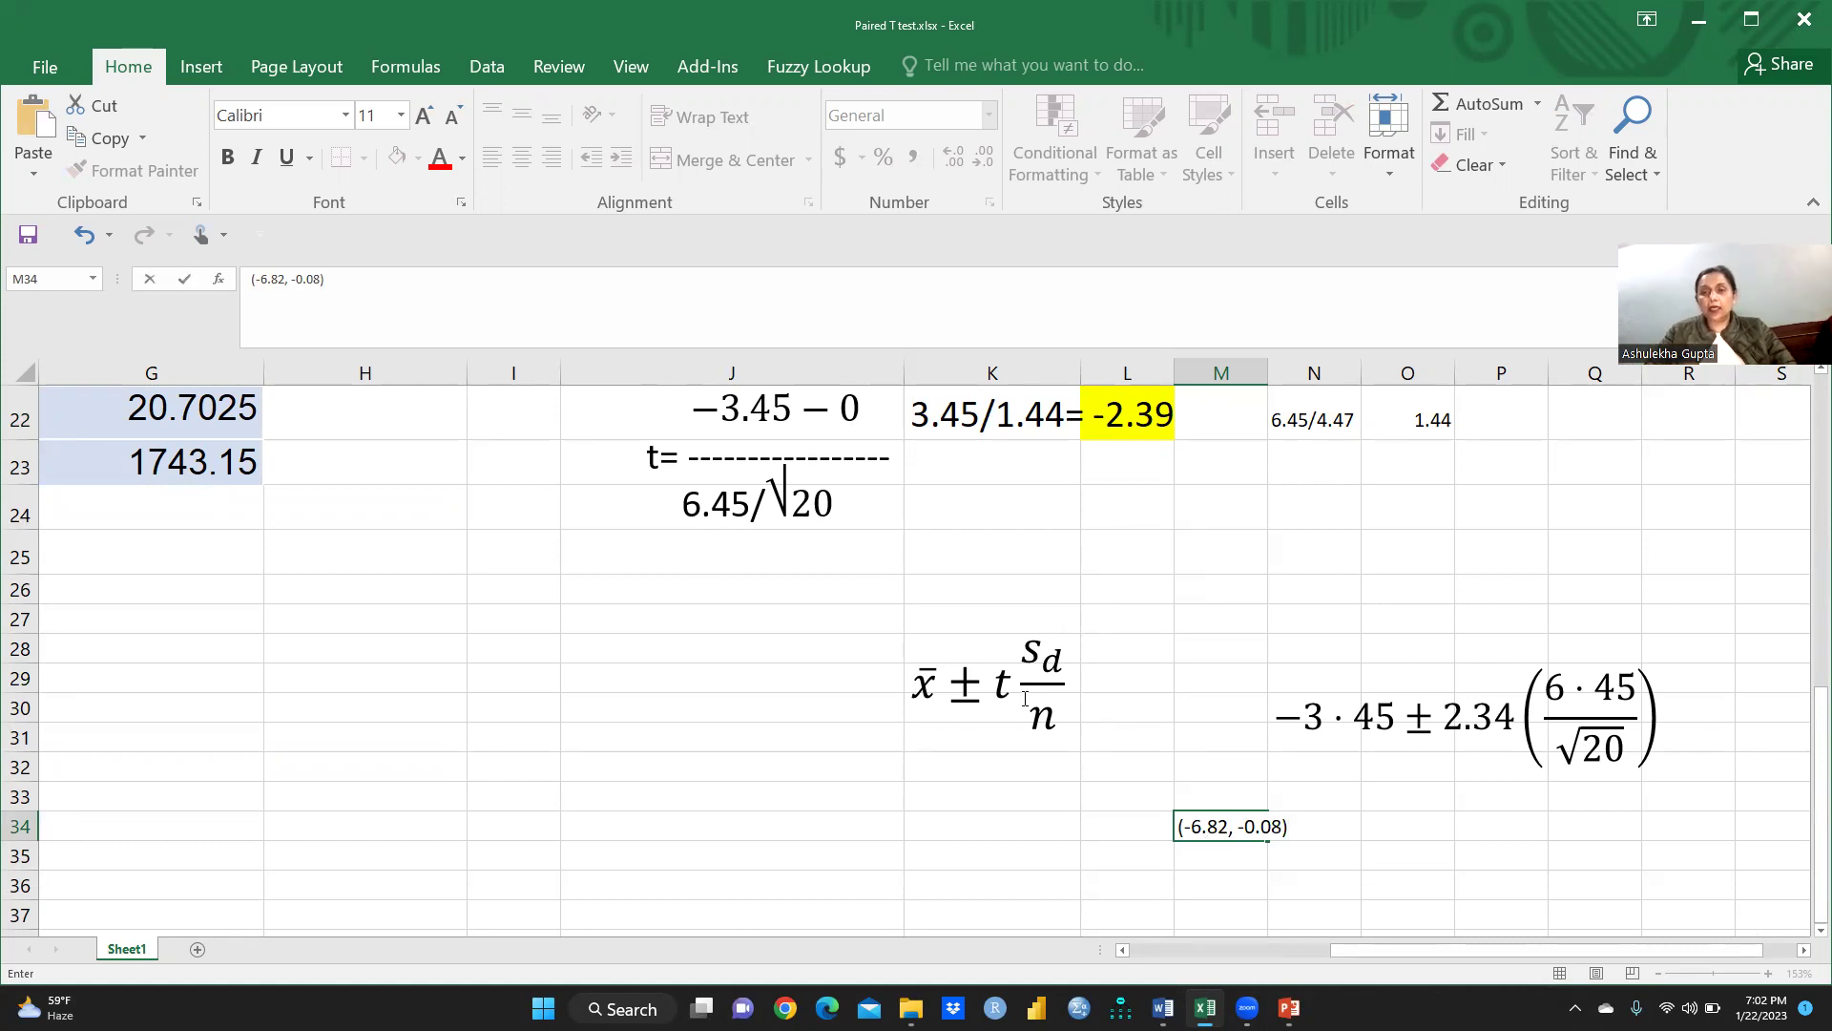
{"action": "left_click", "coordinate": [1249, 864]}
Step: Fill the confidence interval cell M34 with yellow and set its font size to 20
{"action": "left_click", "coordinate": [1232, 826]}
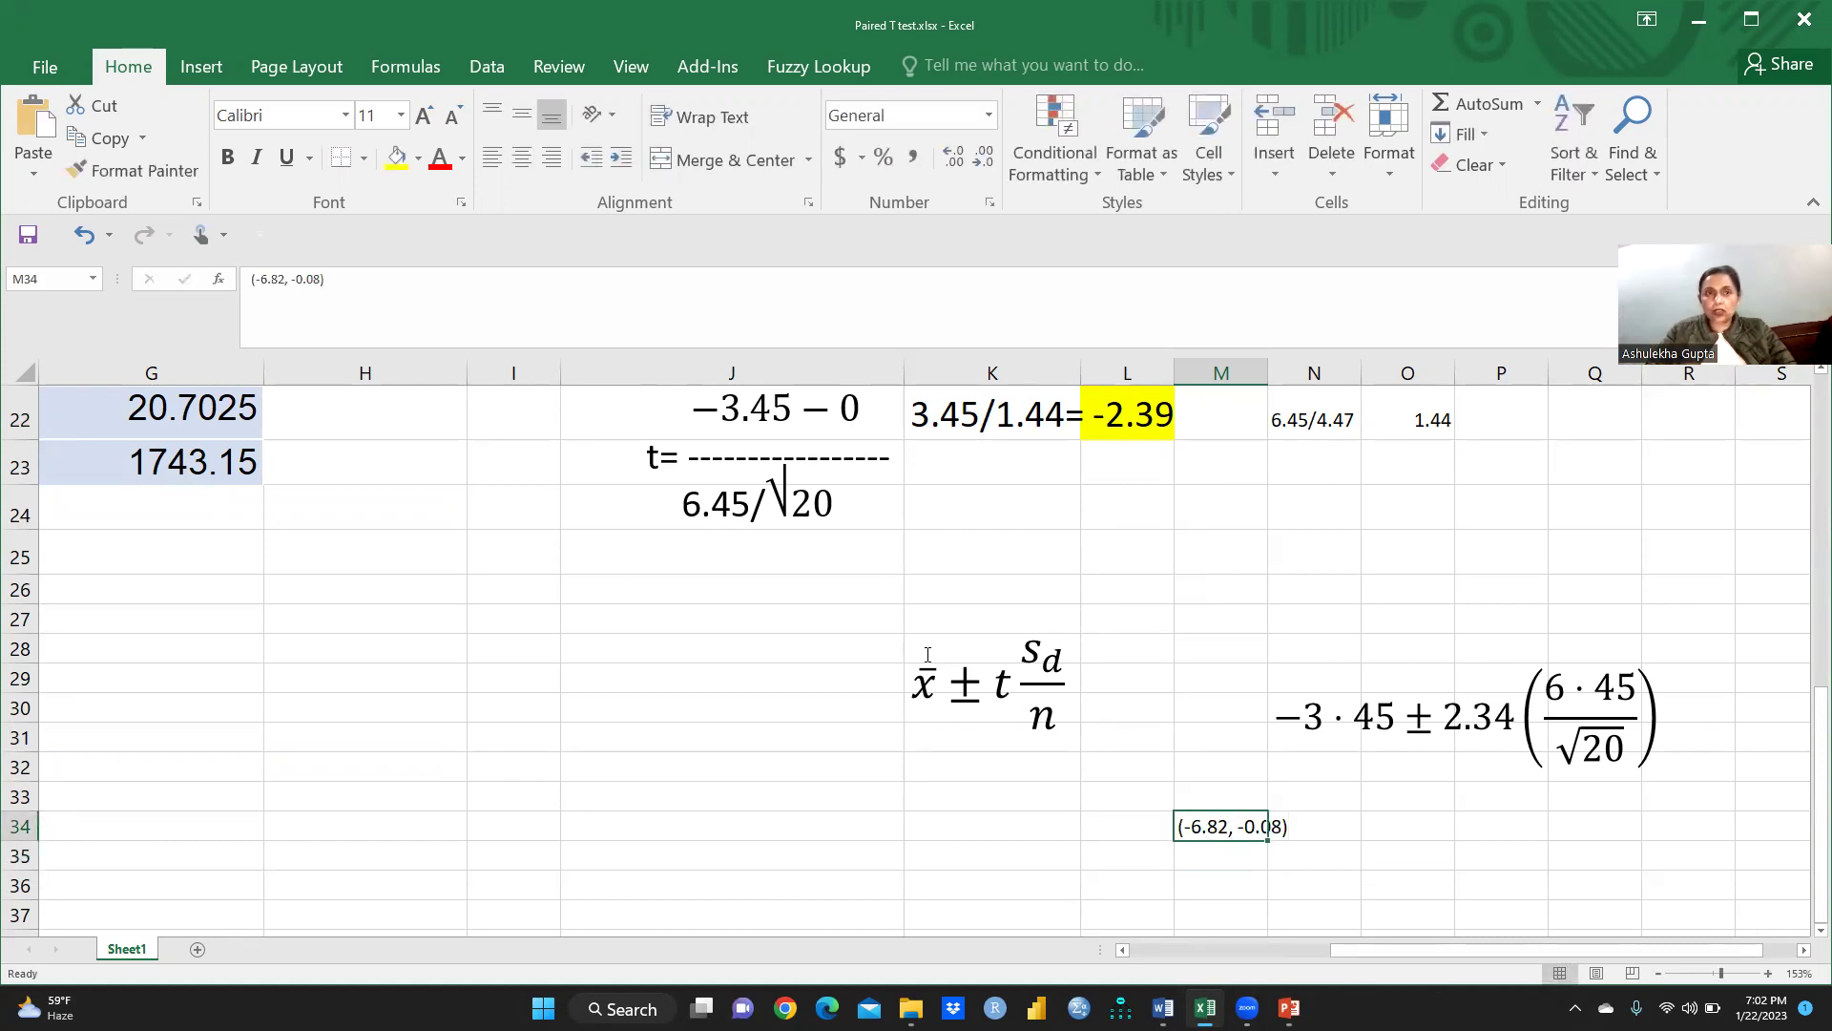
{"action": "left_click", "coordinate": [396, 159]}
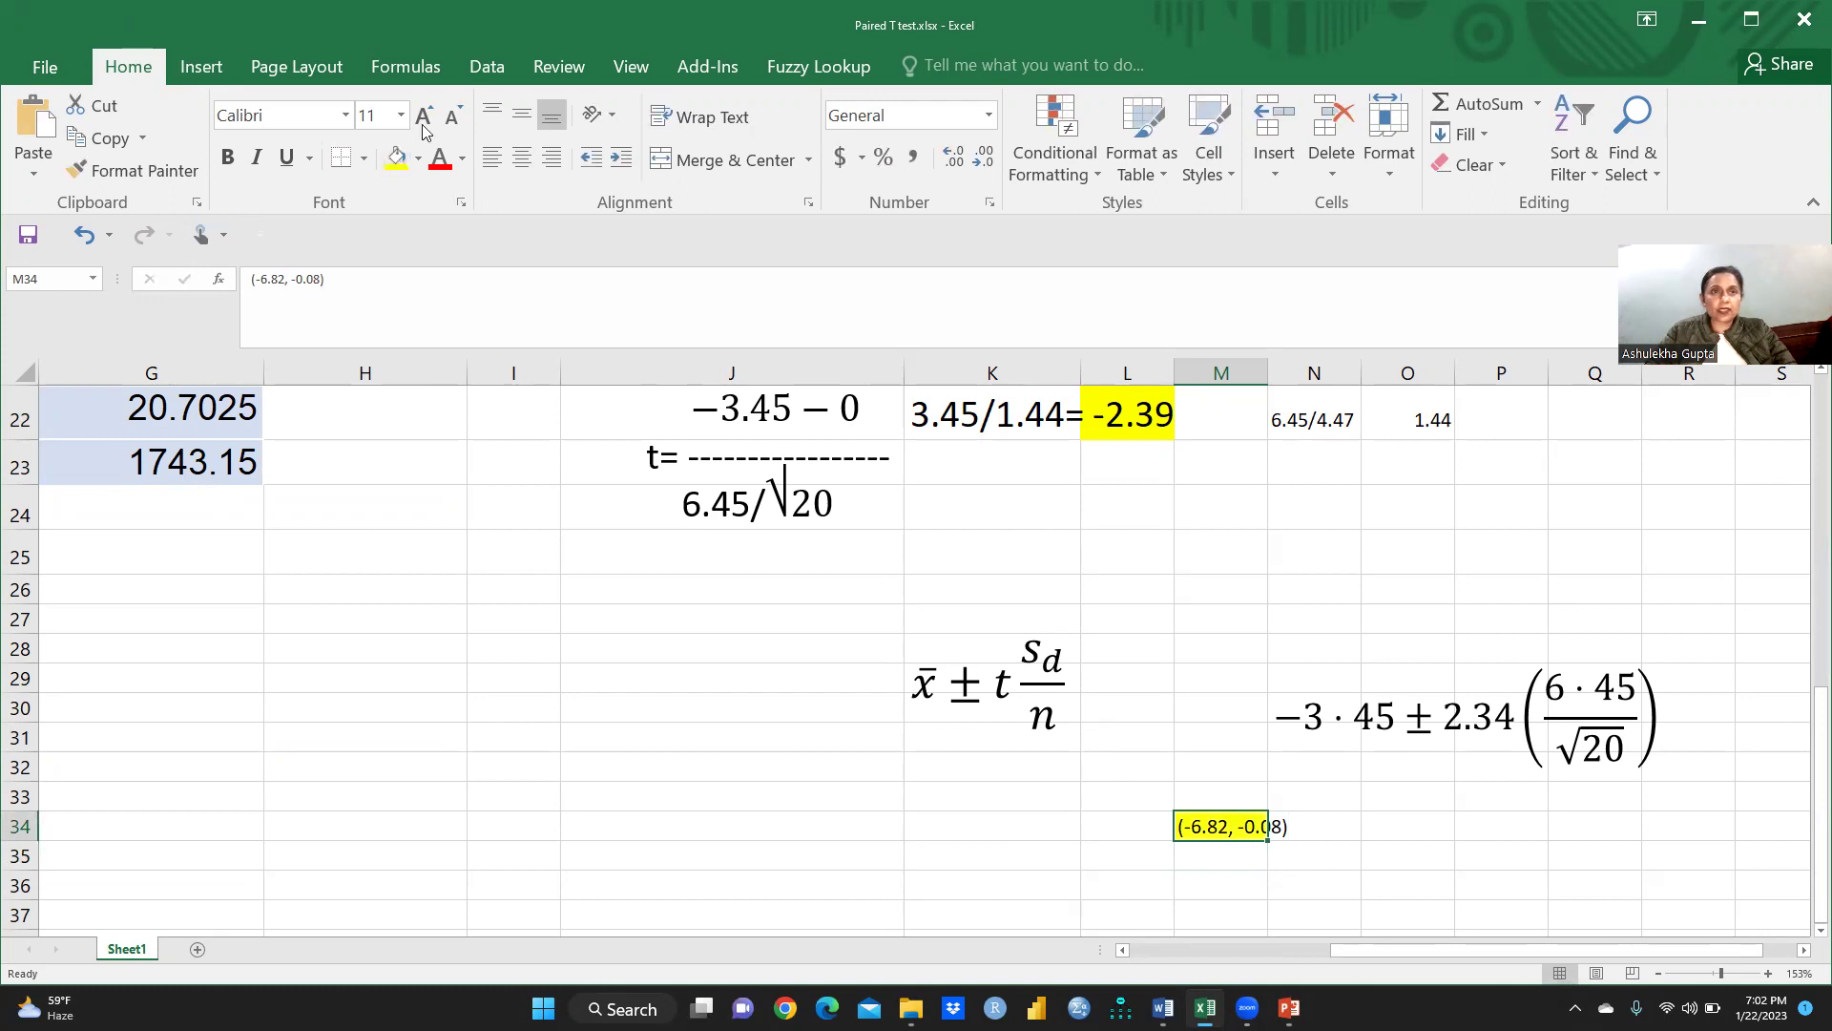
{"action": "left_click", "coordinate": [400, 114]}
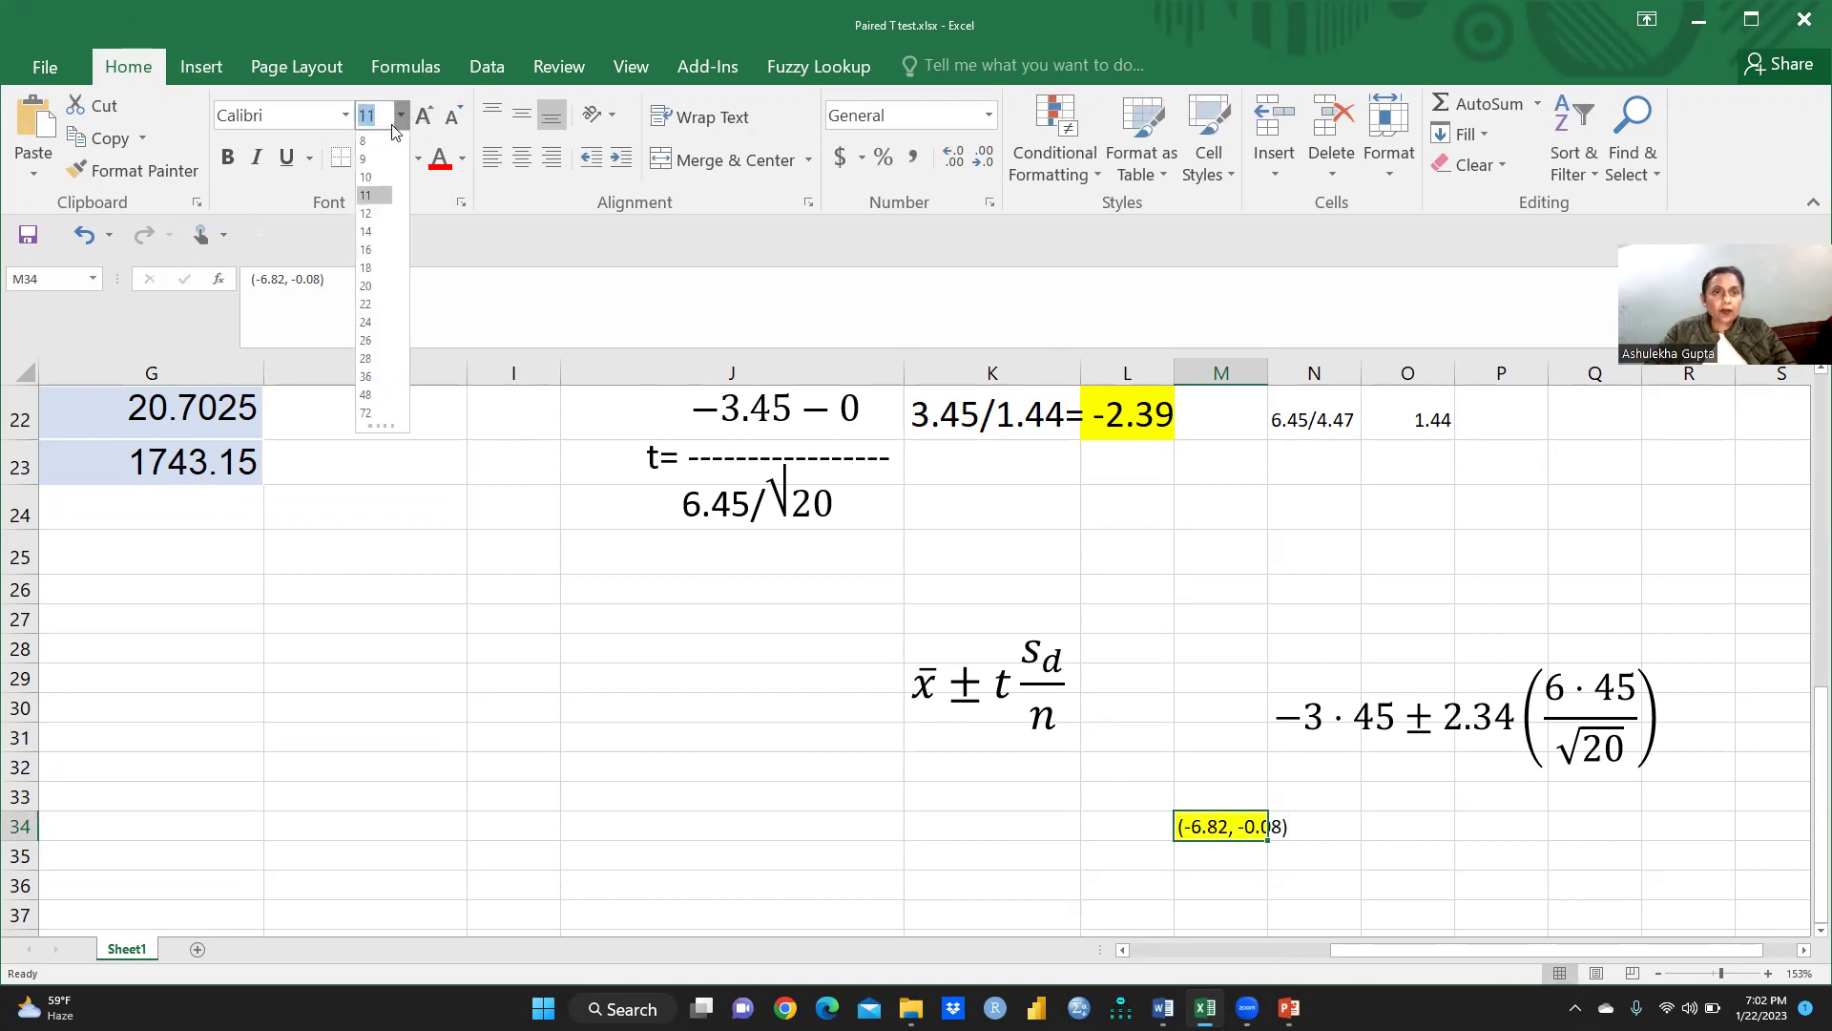
{"action": "left_click", "coordinate": [370, 287]}
{"action": "left_click", "coordinate": [1450, 848]}
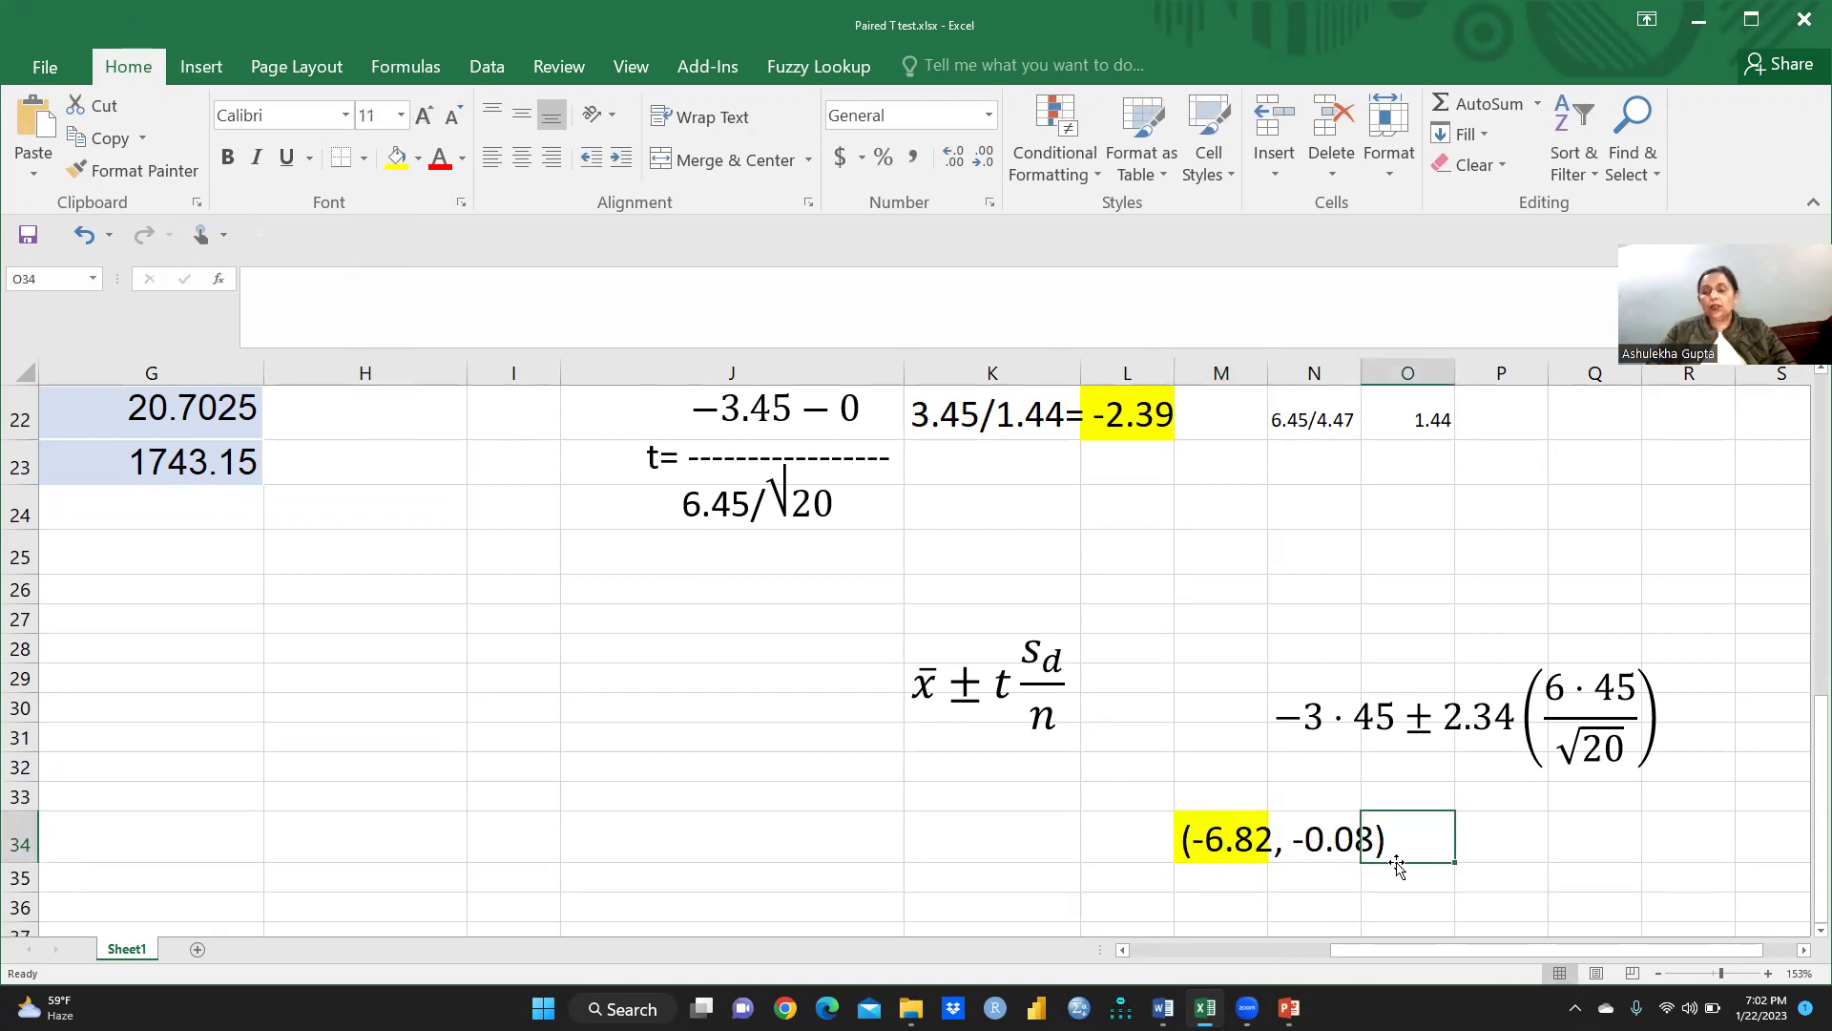
{"action": "left_click", "coordinate": [1329, 841]}
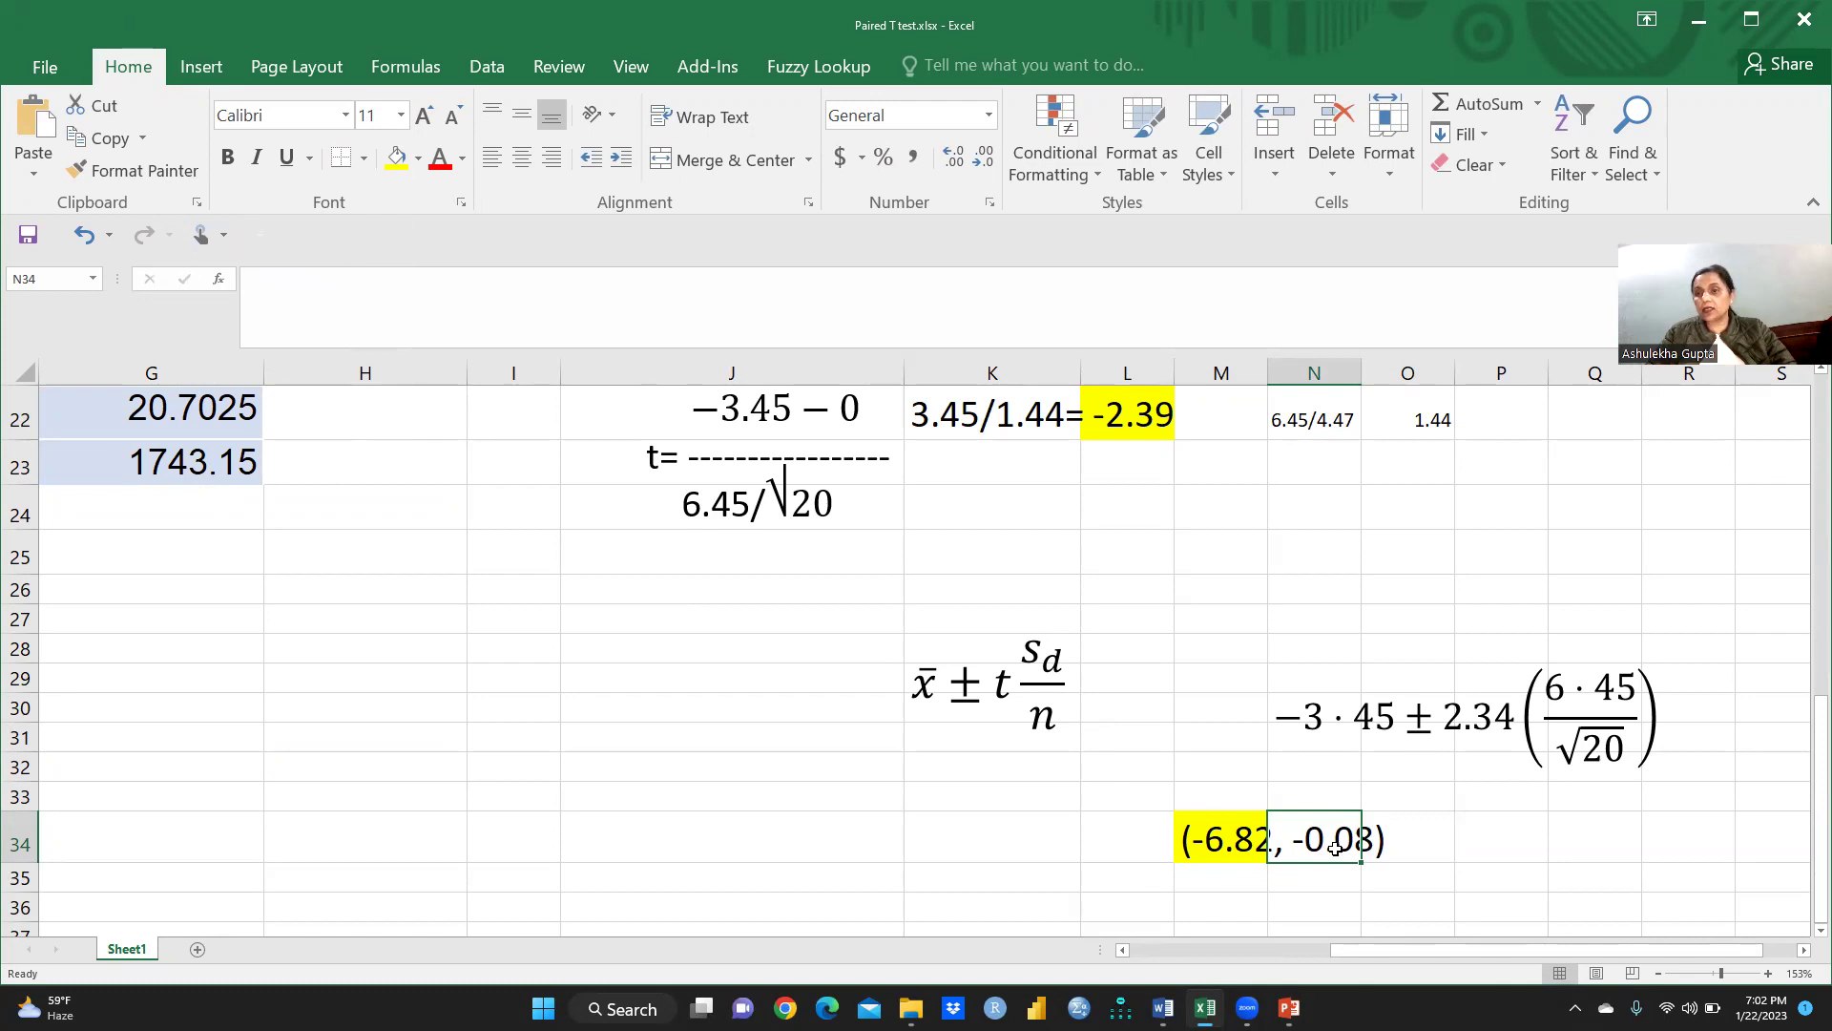
{"action": "scroll", "coordinate": [1294, 765], "scroll_direction": "up", "scroll_amount": 7}
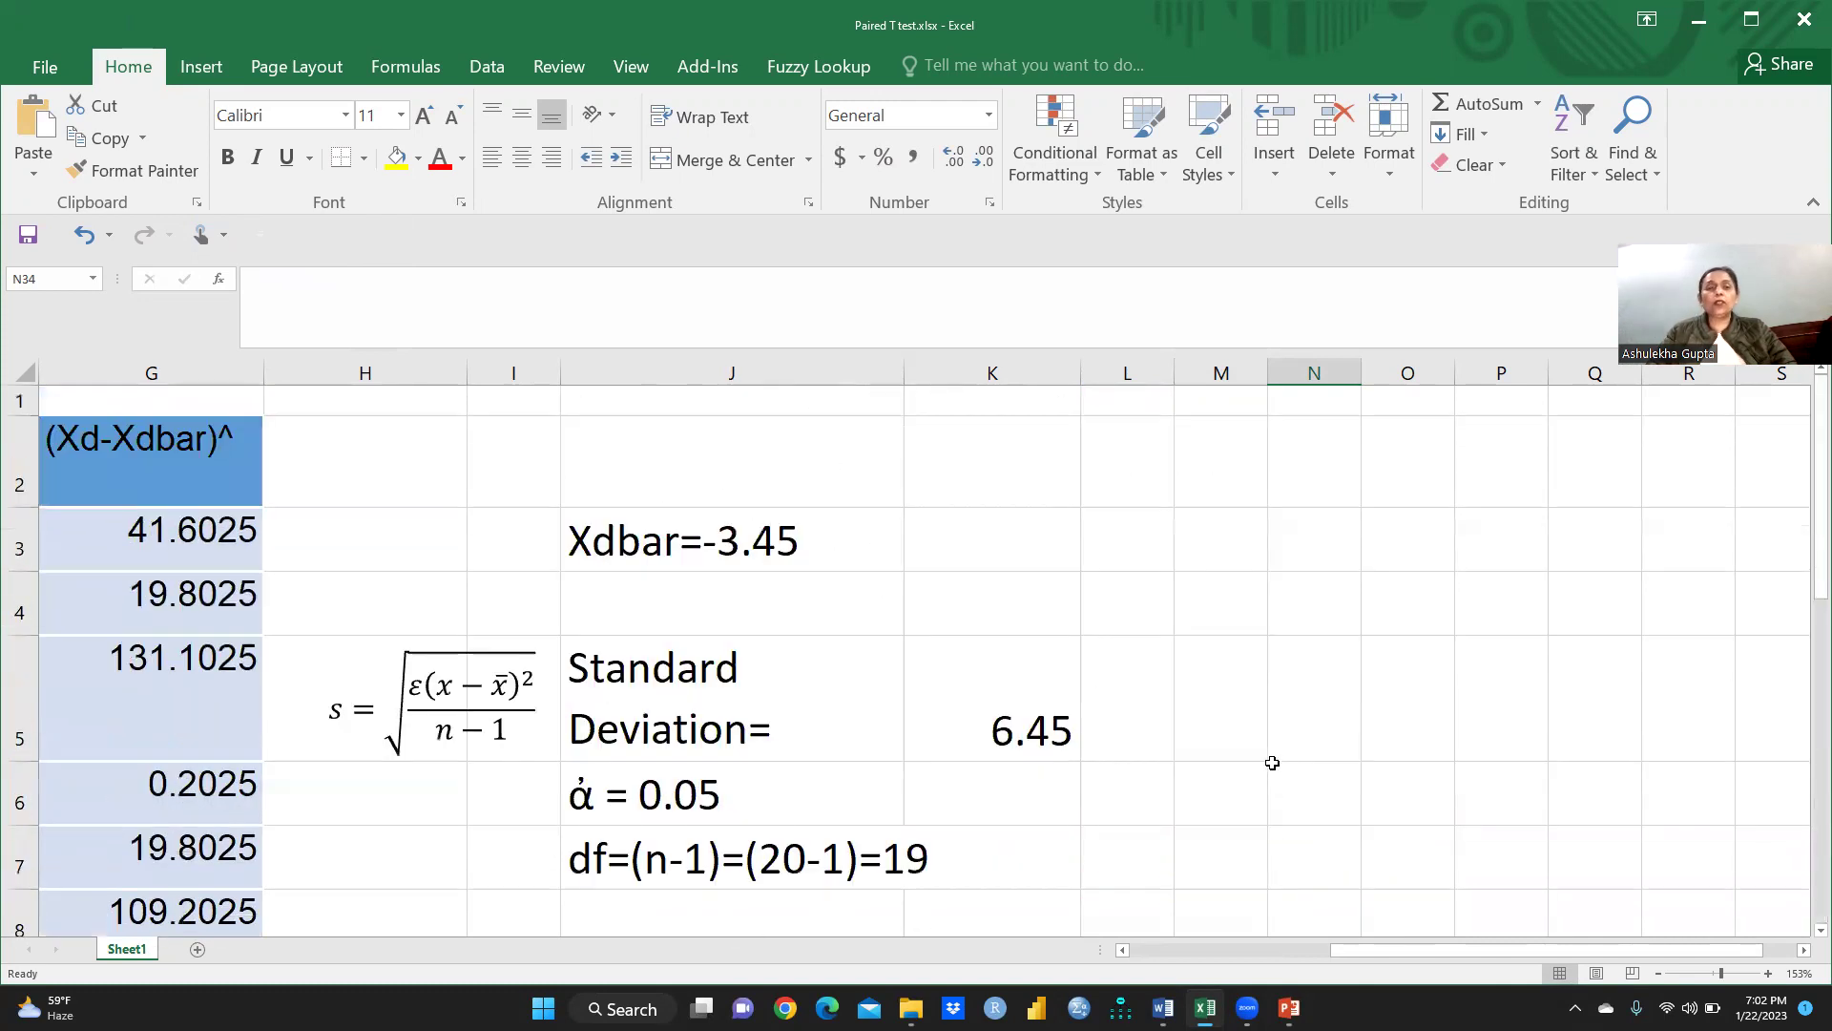
{"action": "scroll", "coordinate": [1160, 767], "scroll_direction": "down", "scroll_amount": 6}
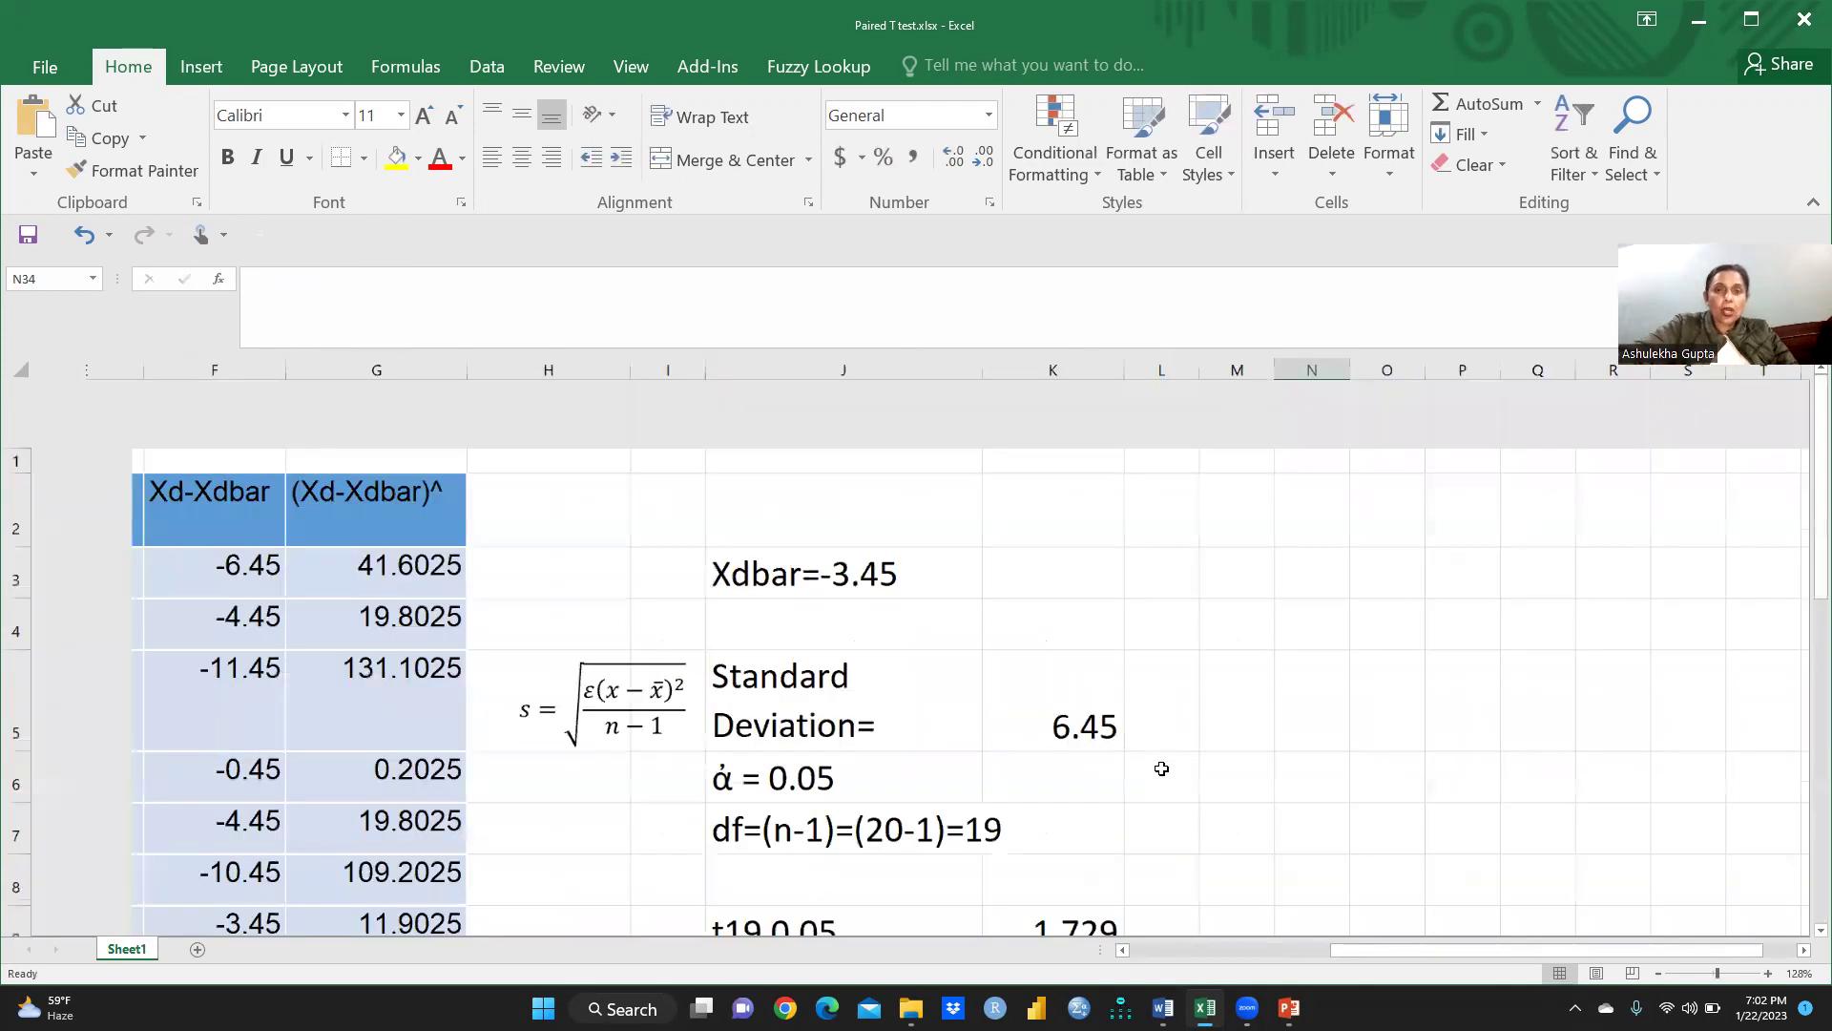